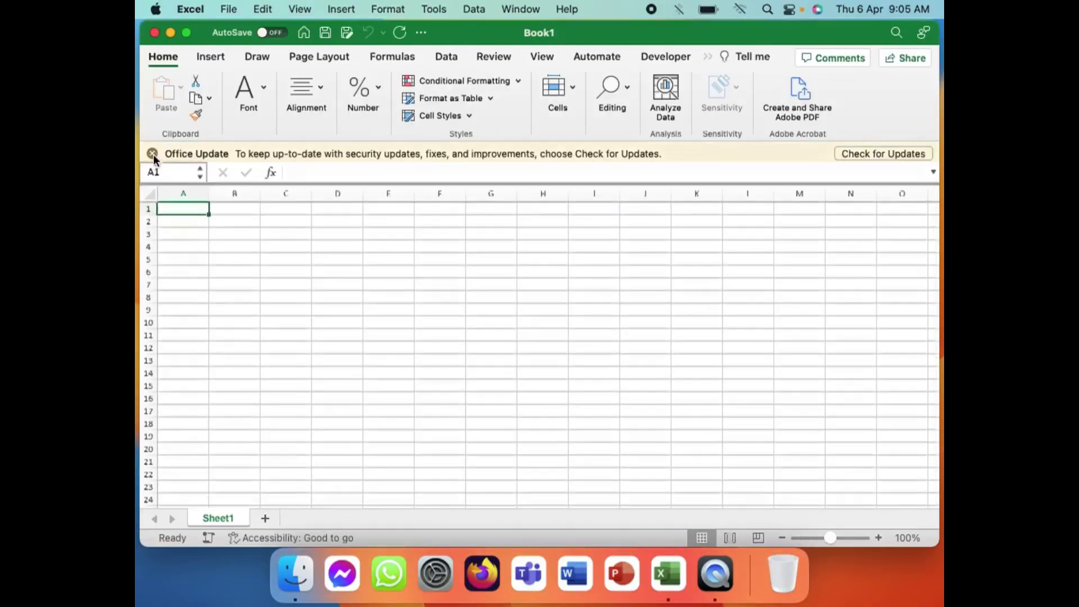
Dismiss the Office update notice and maximize the workbook window
left_click(153, 153)
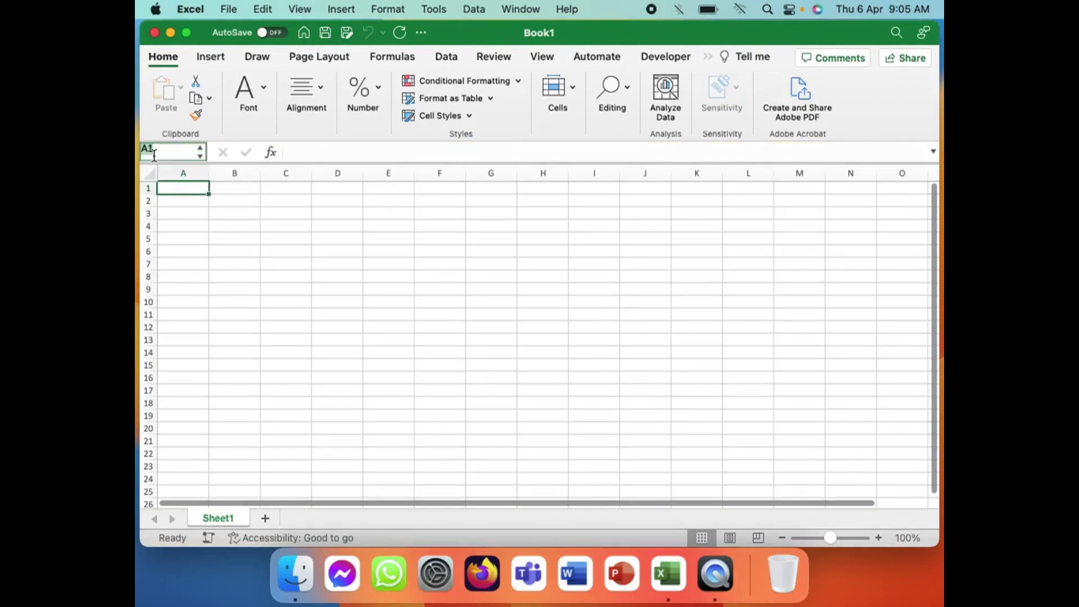
left_click(186, 32)
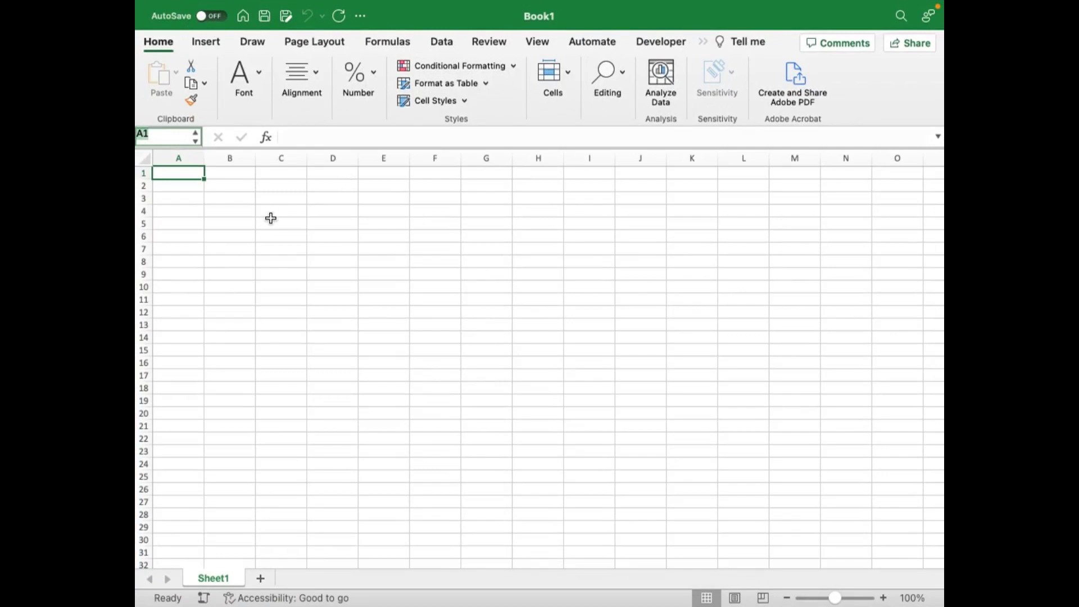
left_click(217, 210)
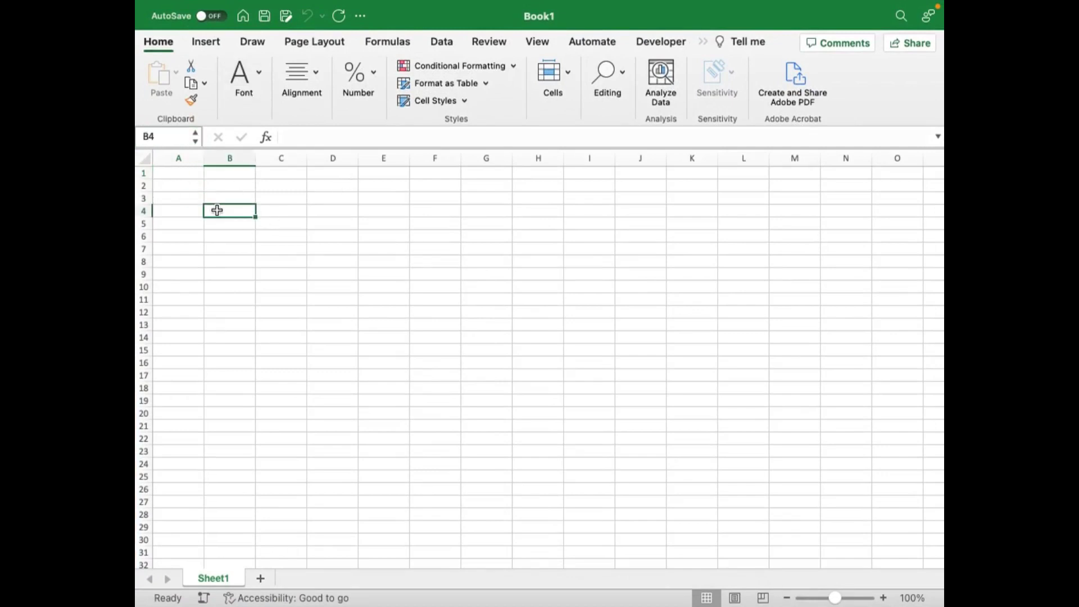
Make every cell on the sheet bold, 16-point text
left_click(145, 158)
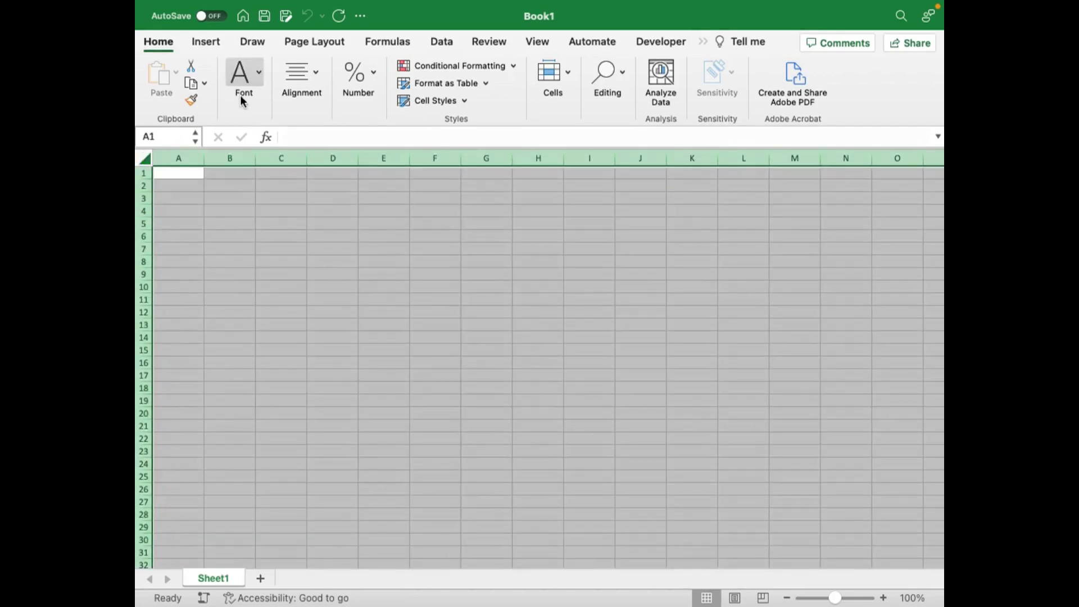
left_click(252, 80)
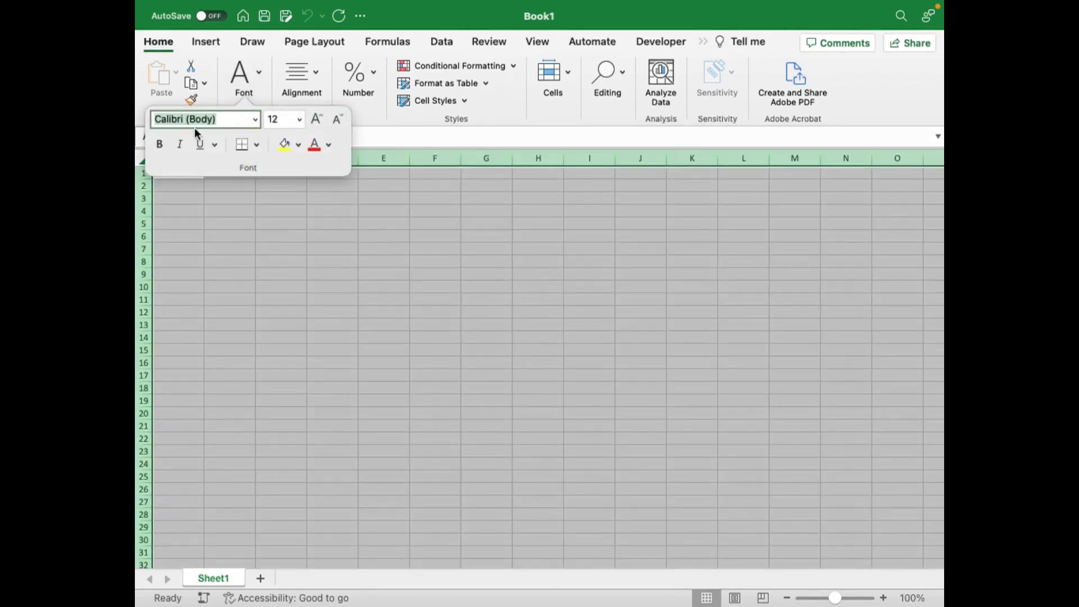
left_click(160, 145)
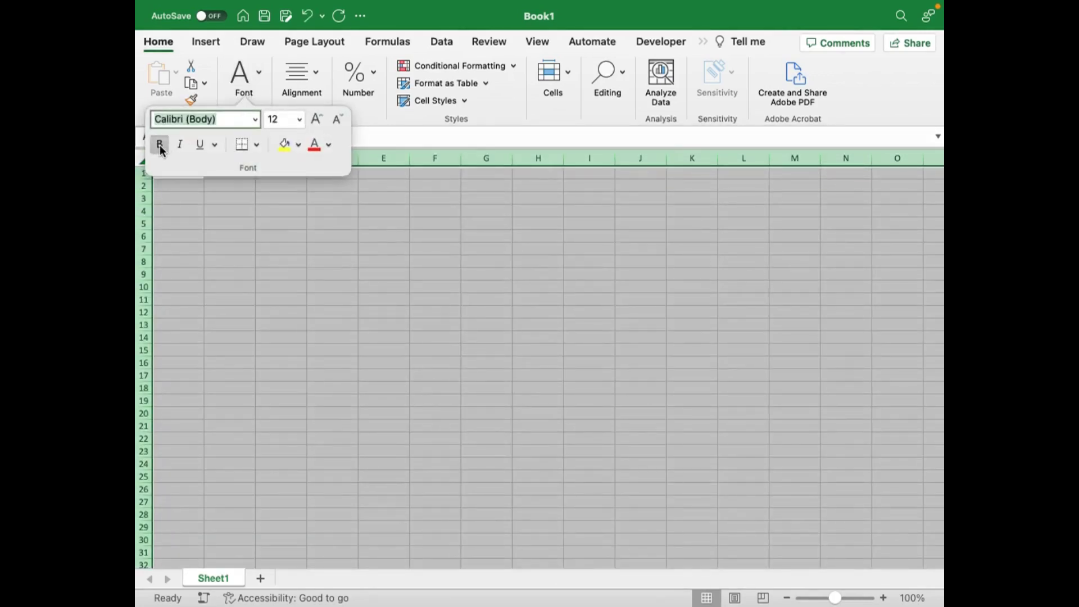
left_click(318, 125)
left_click(318, 124)
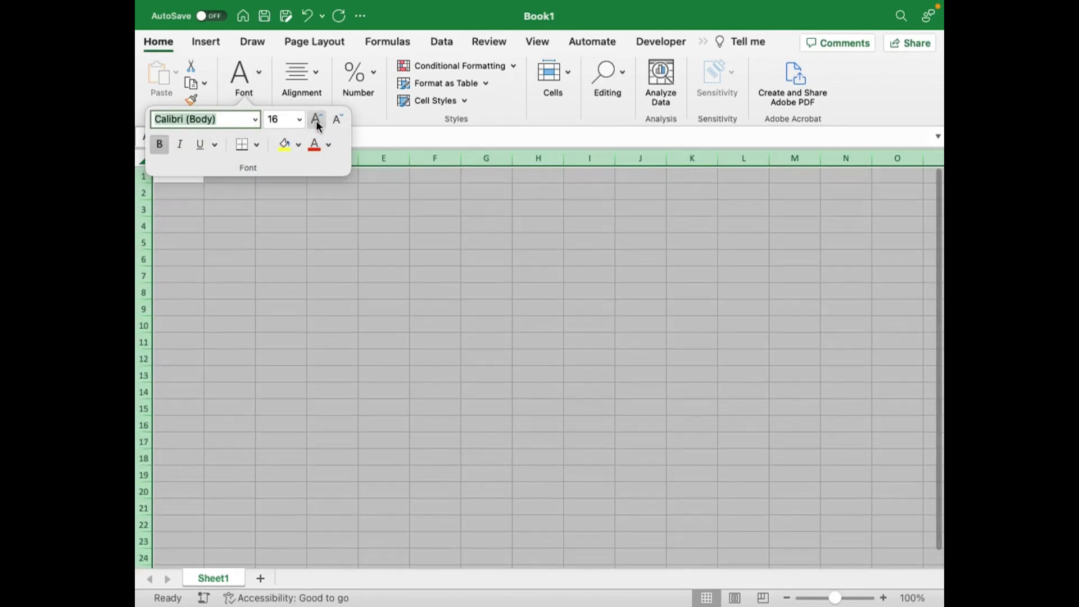
left_click(304, 191)
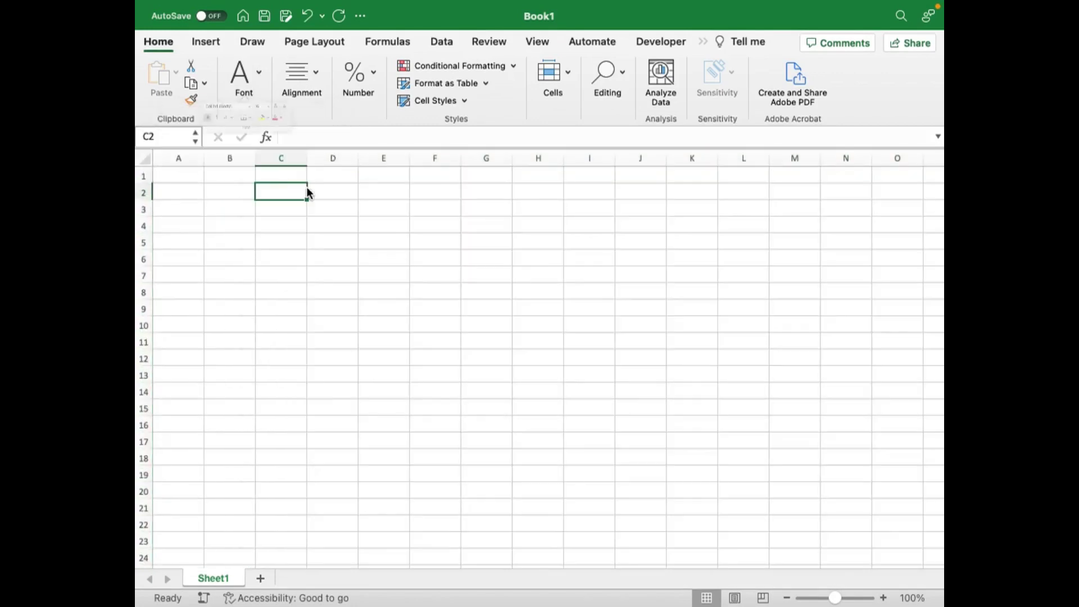
left_click(195, 177)
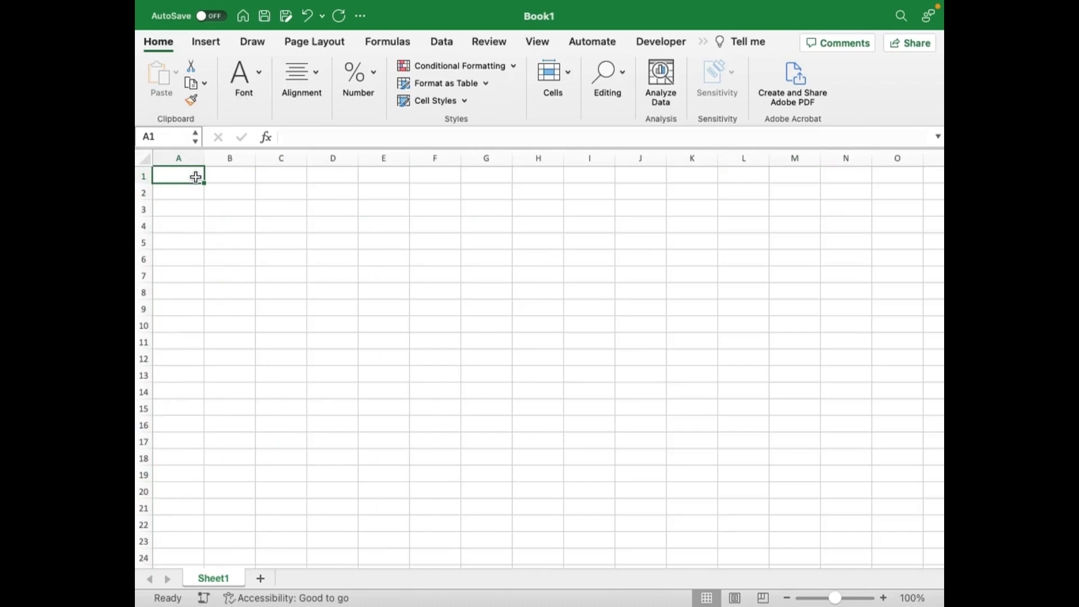
Enter the headers Time in A1 and Demand in B1
type("Time")
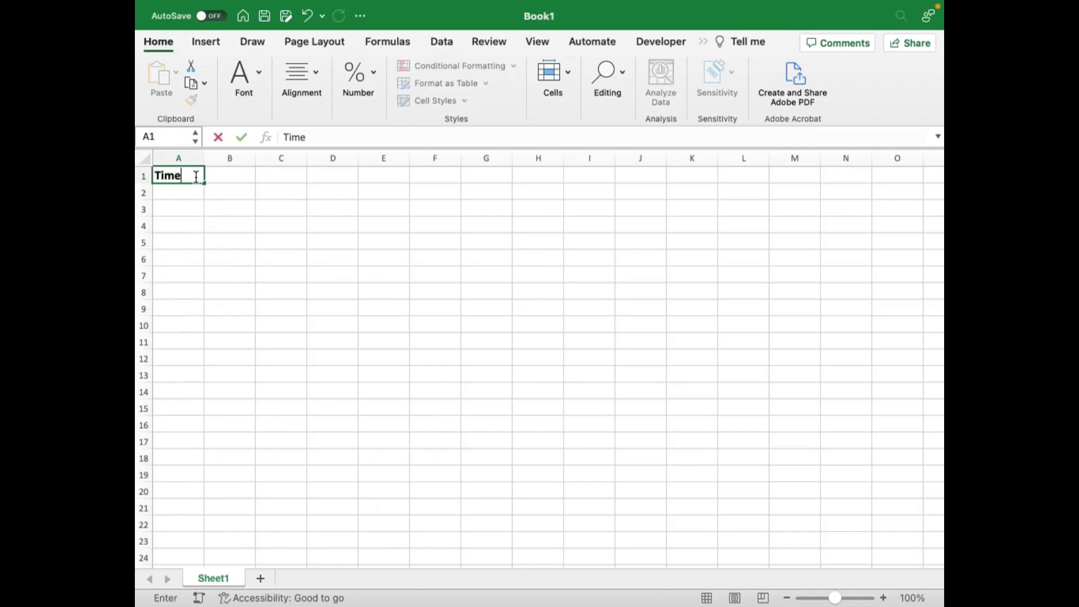
key("Tab")
type("Deman")
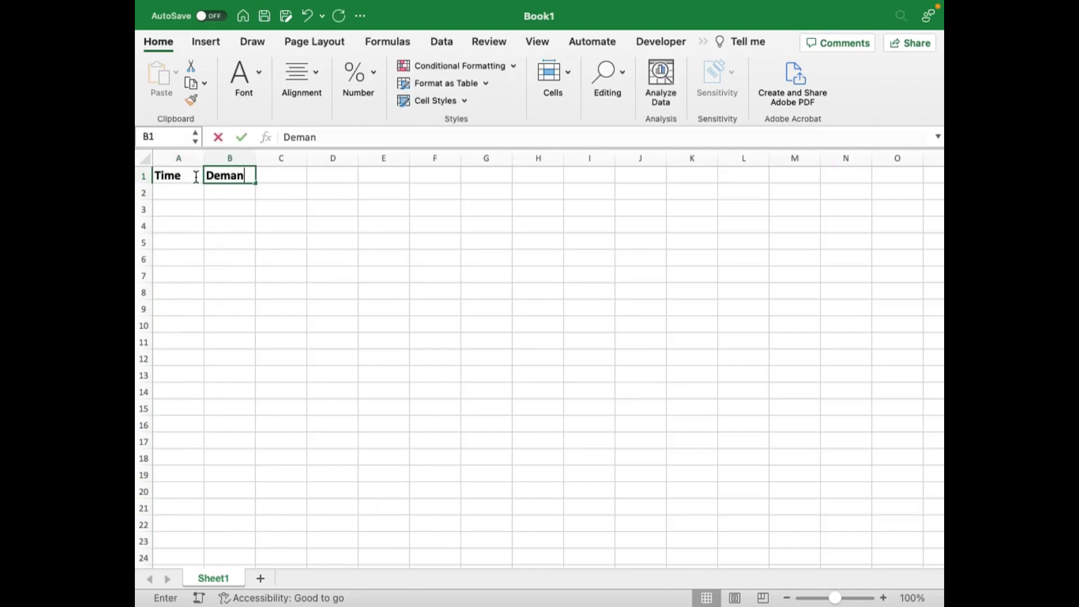
type("d")
key("Return")
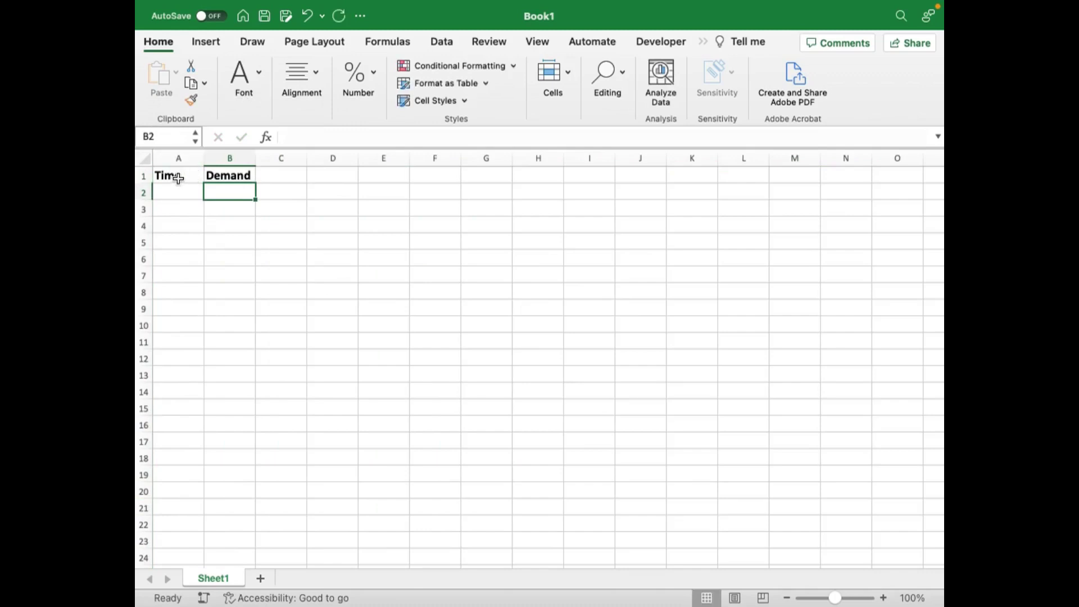
Apply All Borders to the range A1:H21
mouse_move(176, 174)
left_mouse_down()
mouse_move(225, 187)
mouse_move(223, 540)
left_mouse_up()
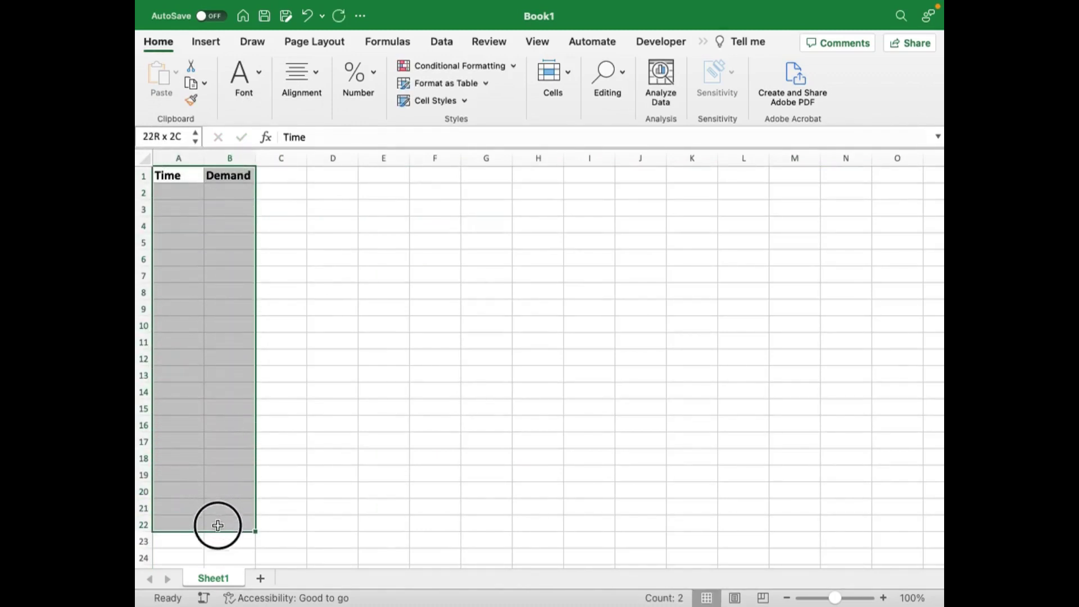
left_click_drag(223, 540, 222, 509)
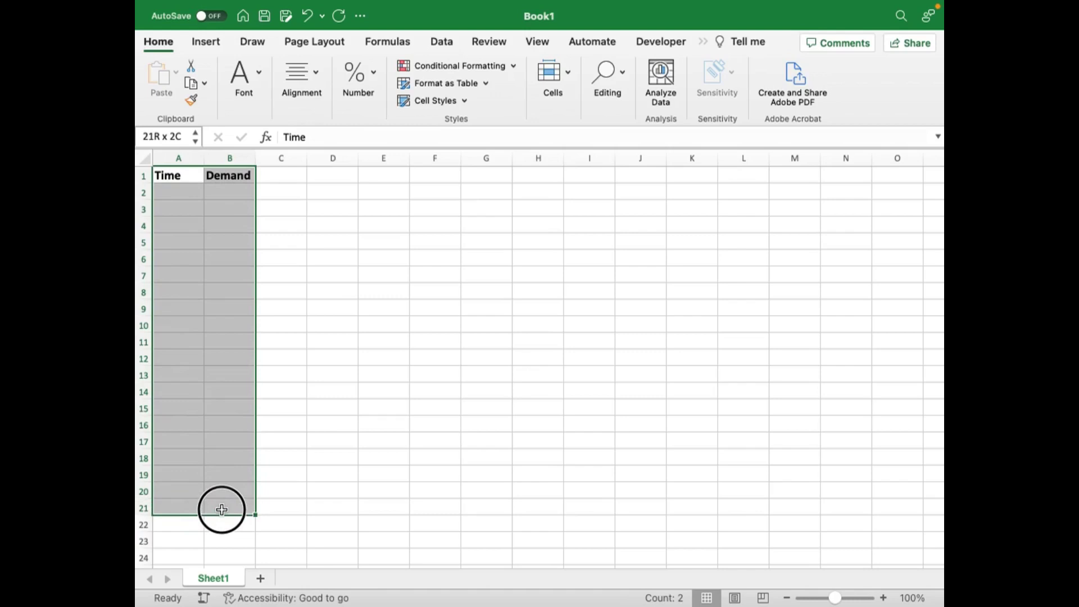
left_click_drag(221, 509, 529, 509)
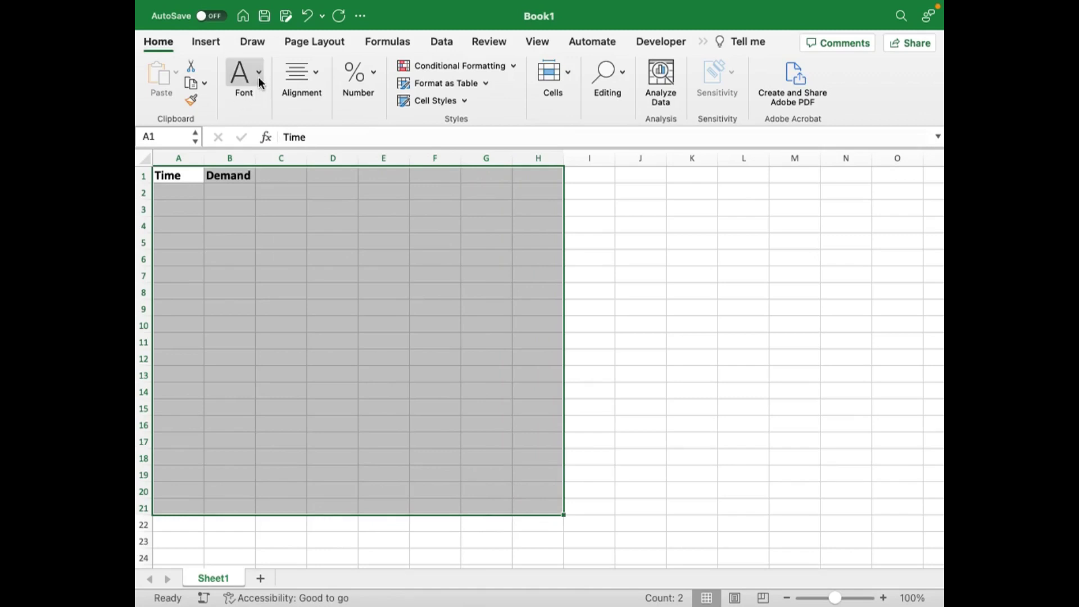
left_click(259, 76)
left_click(257, 144)
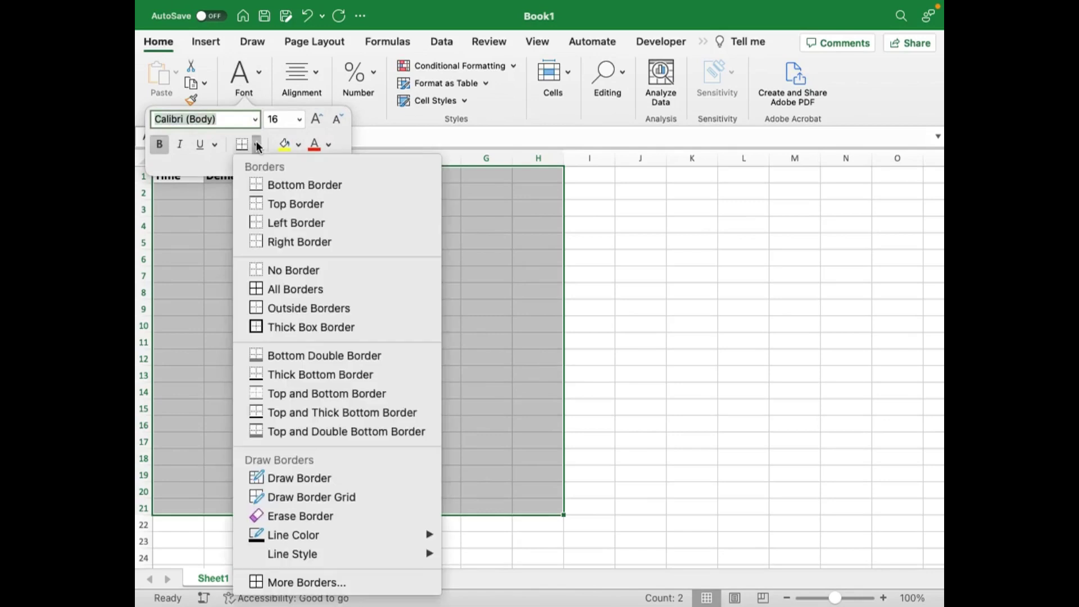
left_click(272, 282)
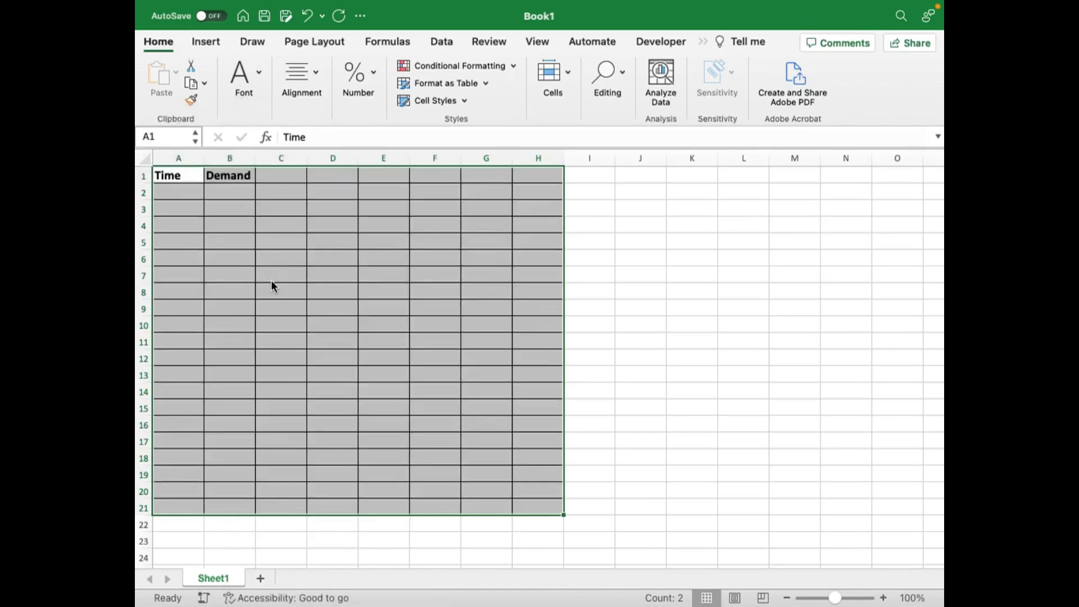
left_click(271, 280)
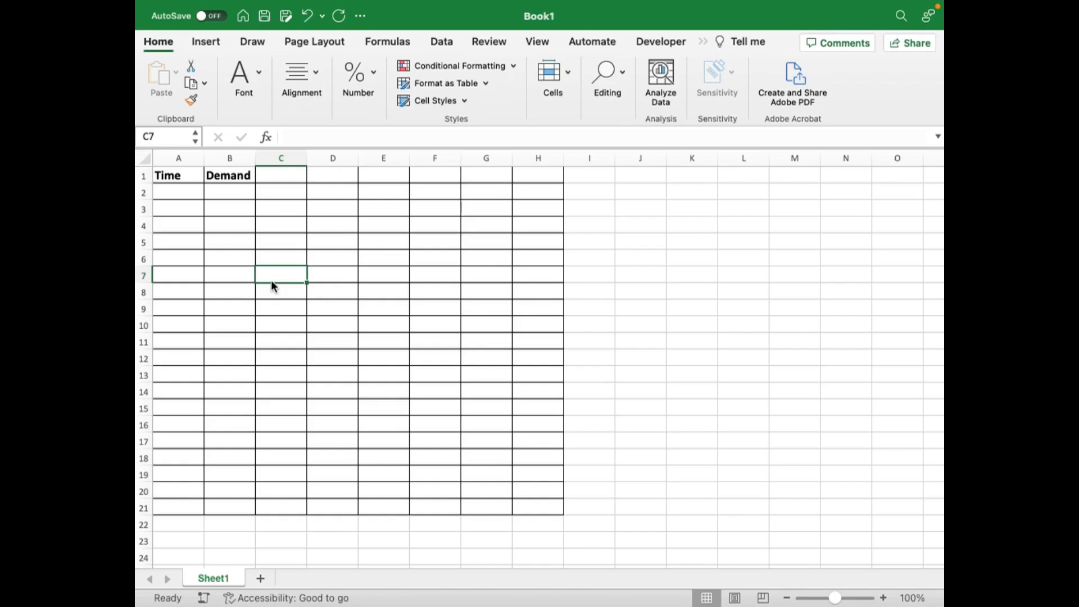
Enter 1 and 2 in A2:A3 and fill the Time series down to 21
left_click(176, 197)
type("1")
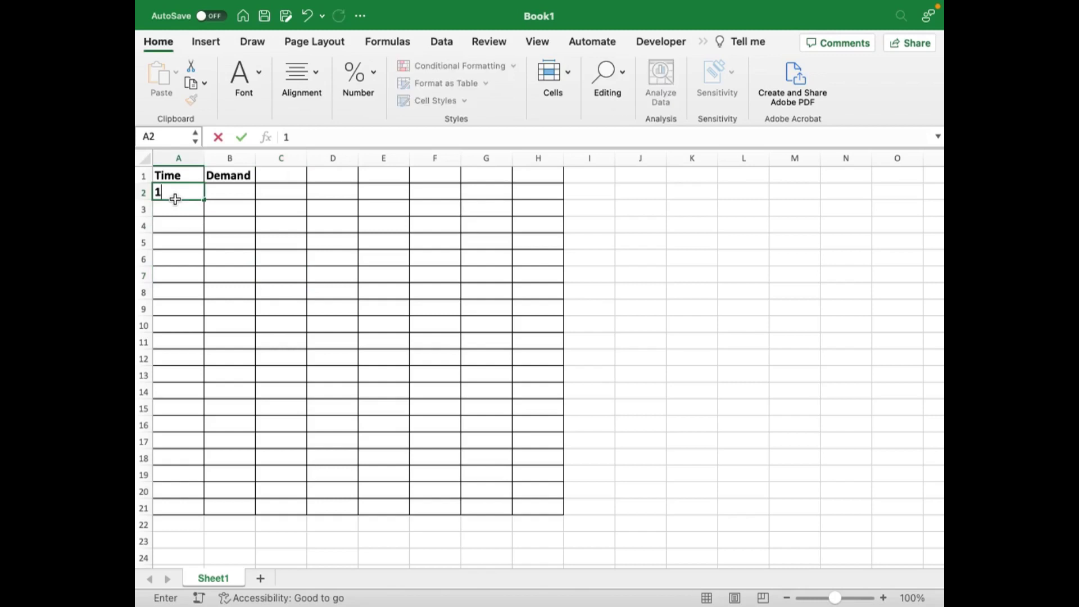
key("Return")
type("3")
key("Return")
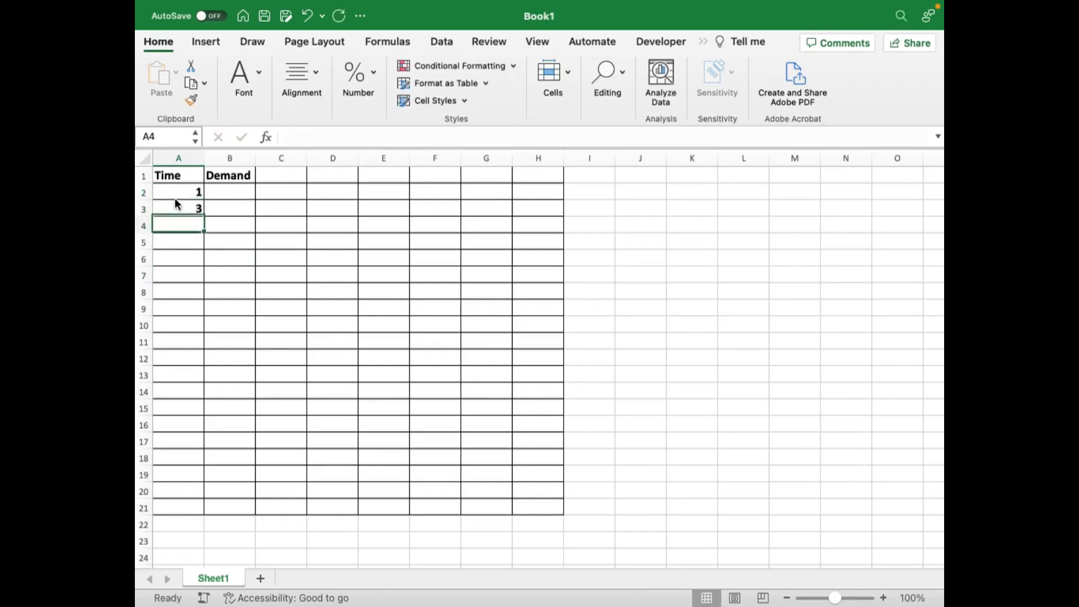
key("Up")
type("2")
key("Return")
left_click_drag(191, 194, 196, 510)
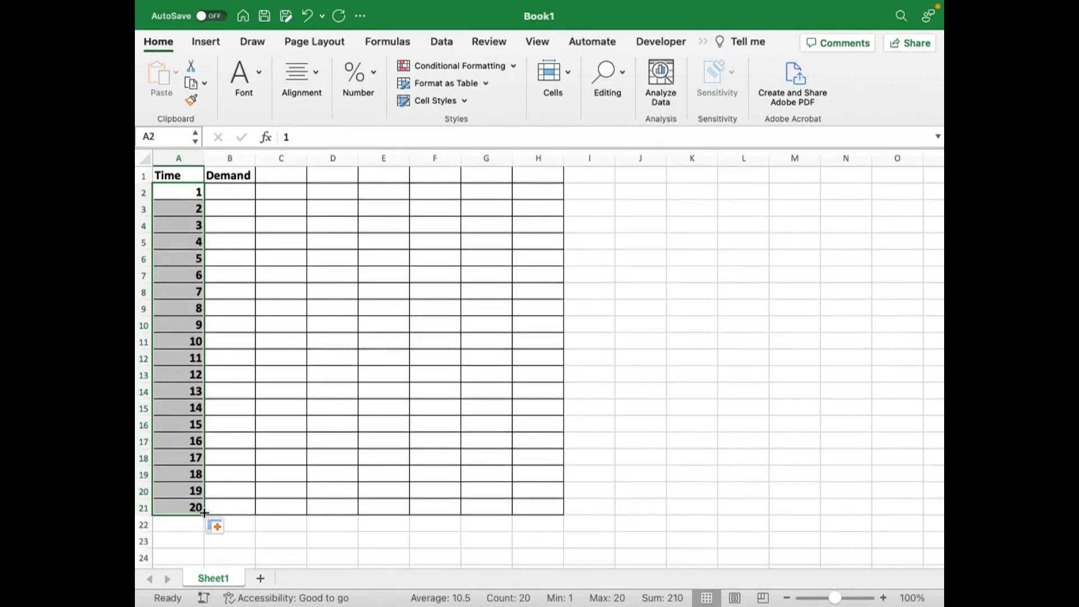
left_click_drag(204, 515, 203, 528)
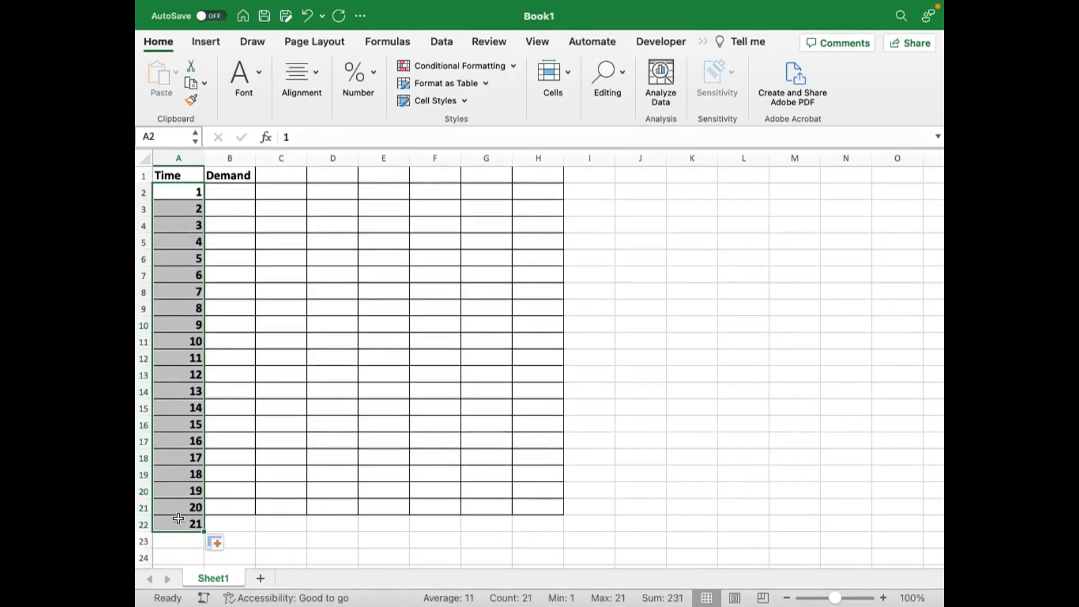
Copy row 21's borders onto row 22 with Format Painter
left_click(147, 507)
left_click(190, 101)
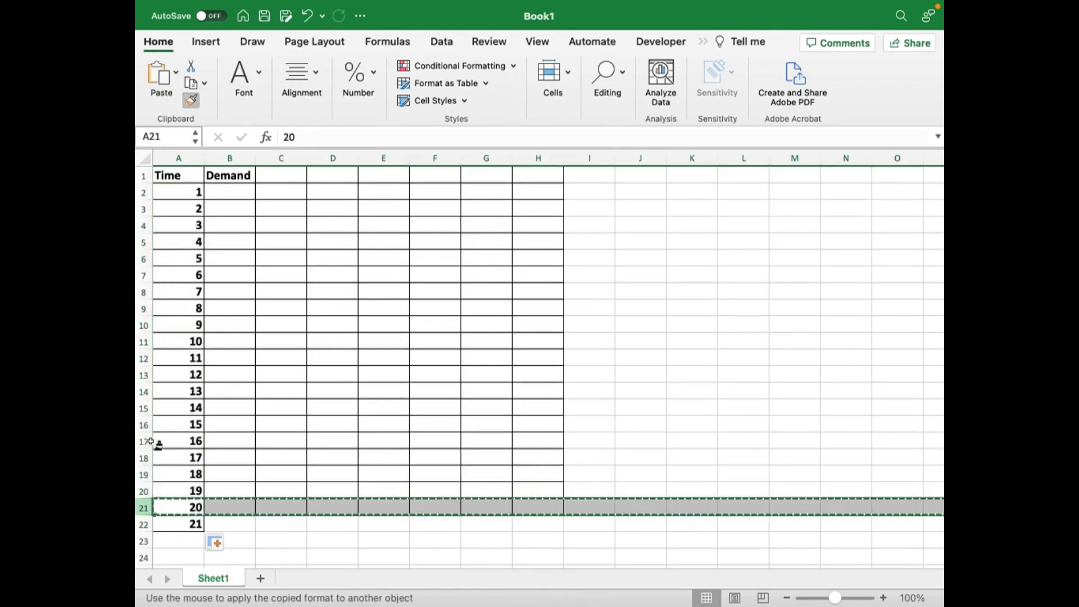
left_click(145, 523)
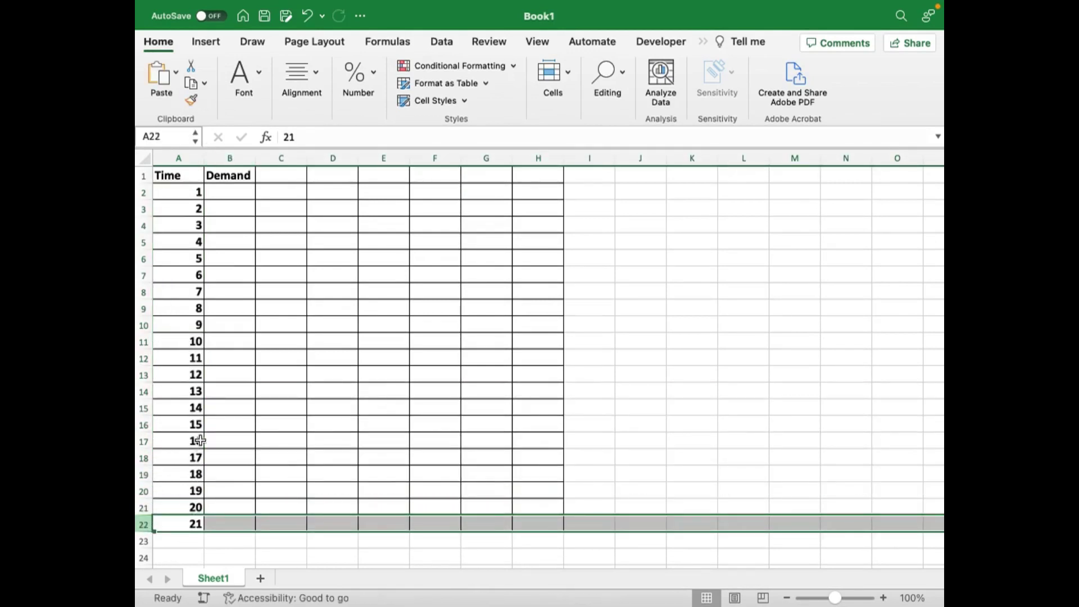
mouse_move(198, 194)
left_mouse_down()
mouse_move(198, 328)
mouse_move(198, 292)
left_mouse_up()
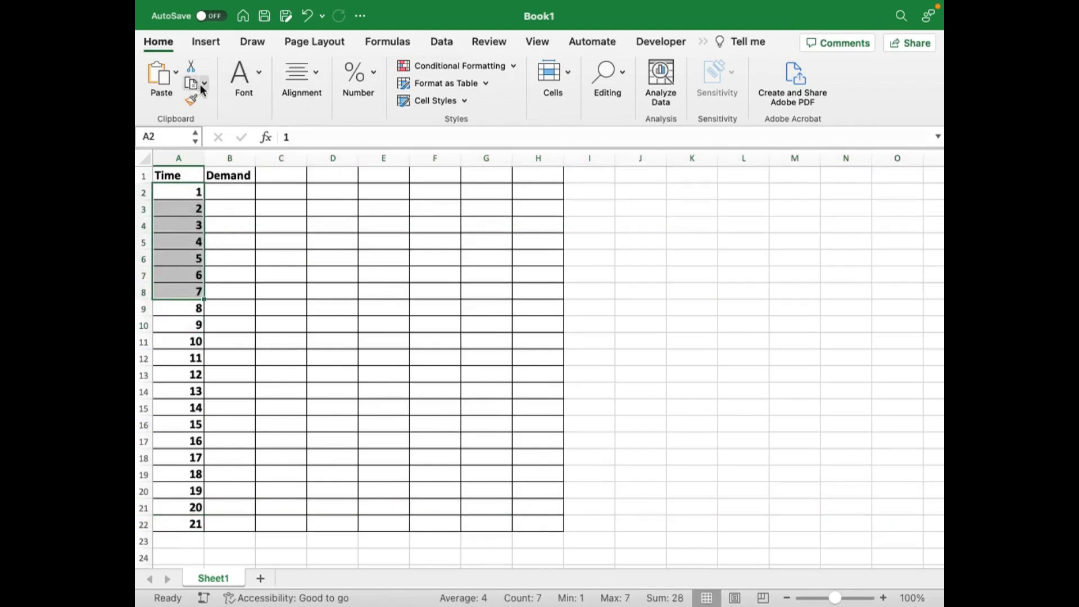
Fill Time cells A2:A8 and A16:A22 yellow
left_click(256, 74)
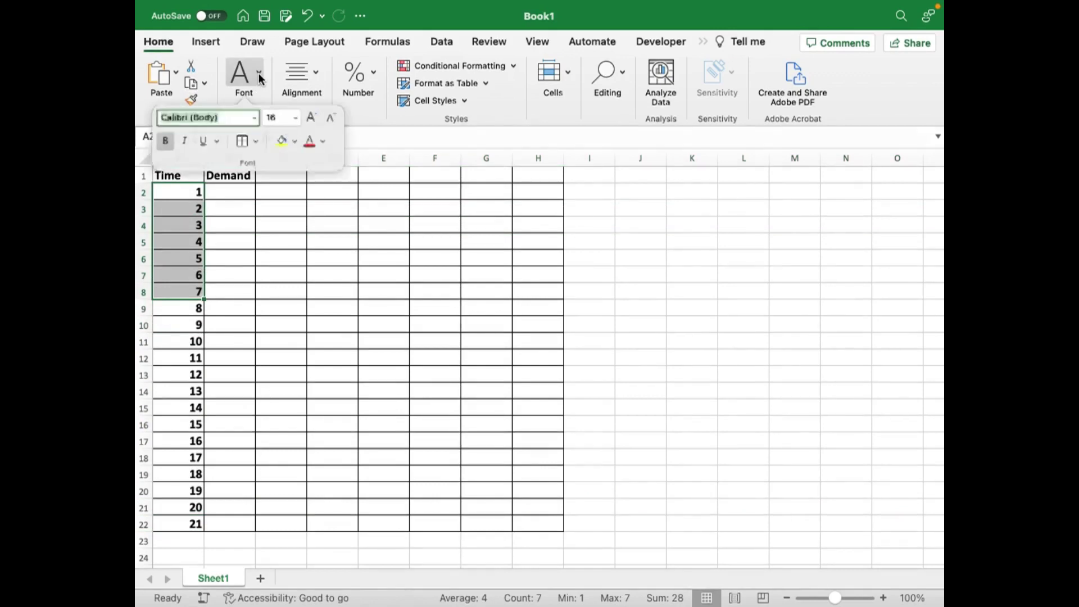
left_click(285, 144)
left_click(193, 422)
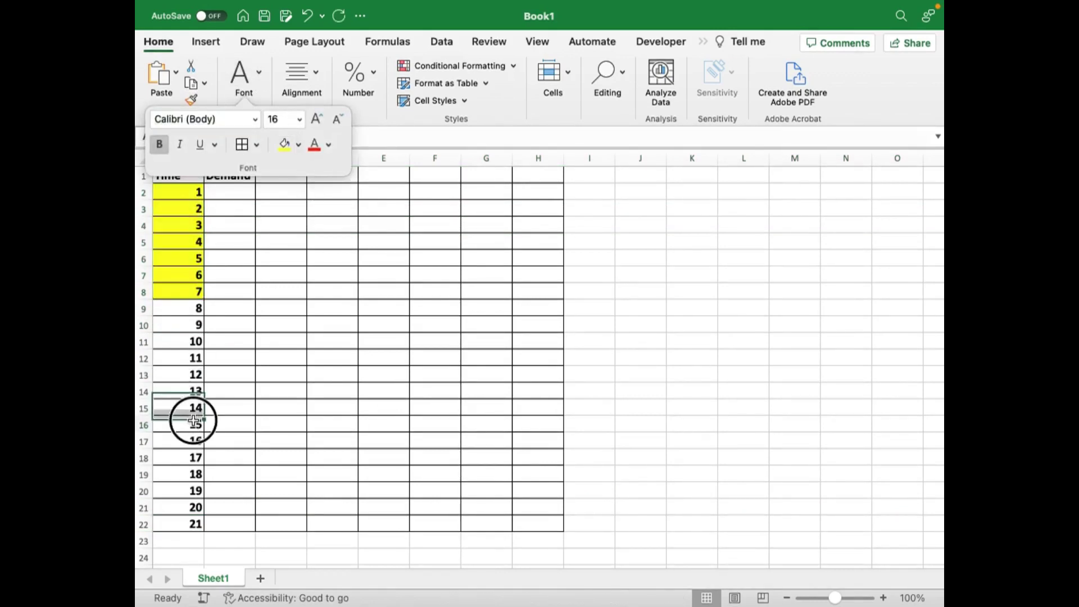
left_click_drag(190, 525, 191, 425)
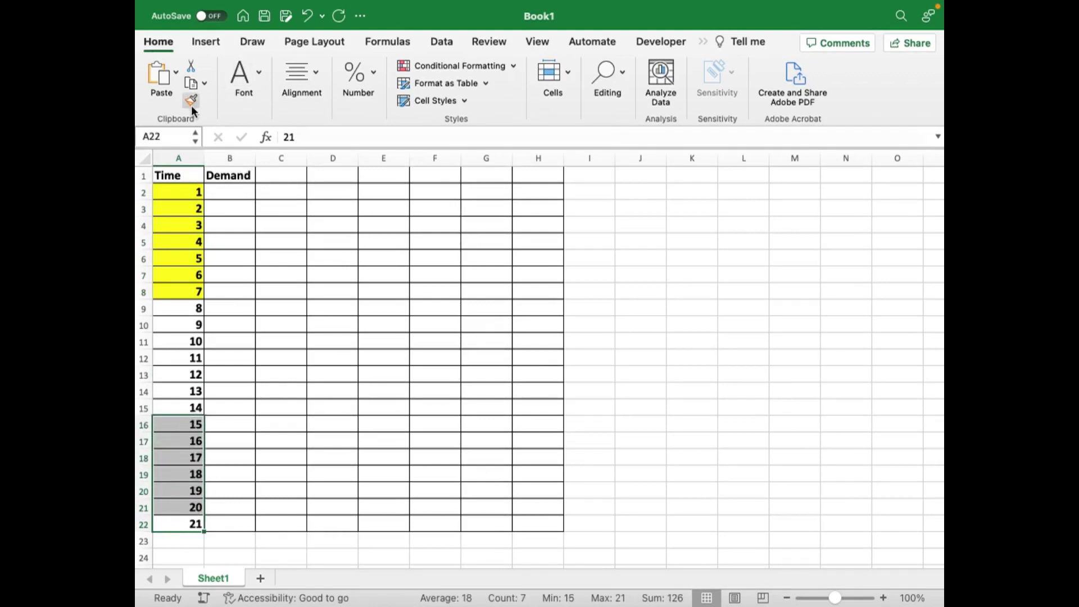
left_click(257, 69)
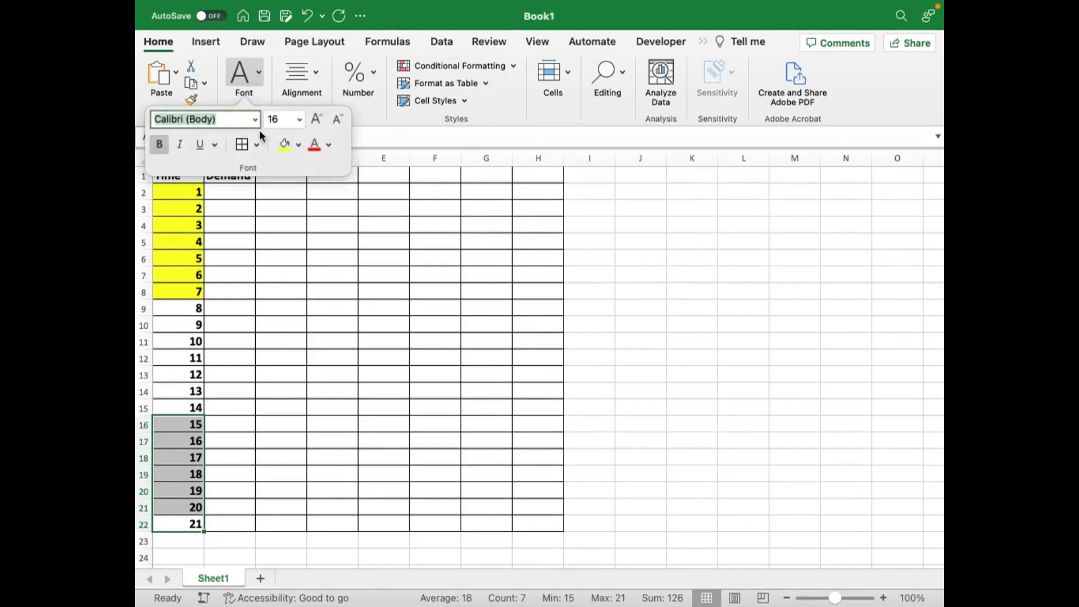
left_click(284, 144)
Shade Time cells A9:A15 orange
left_click_drag(198, 309, 197, 408)
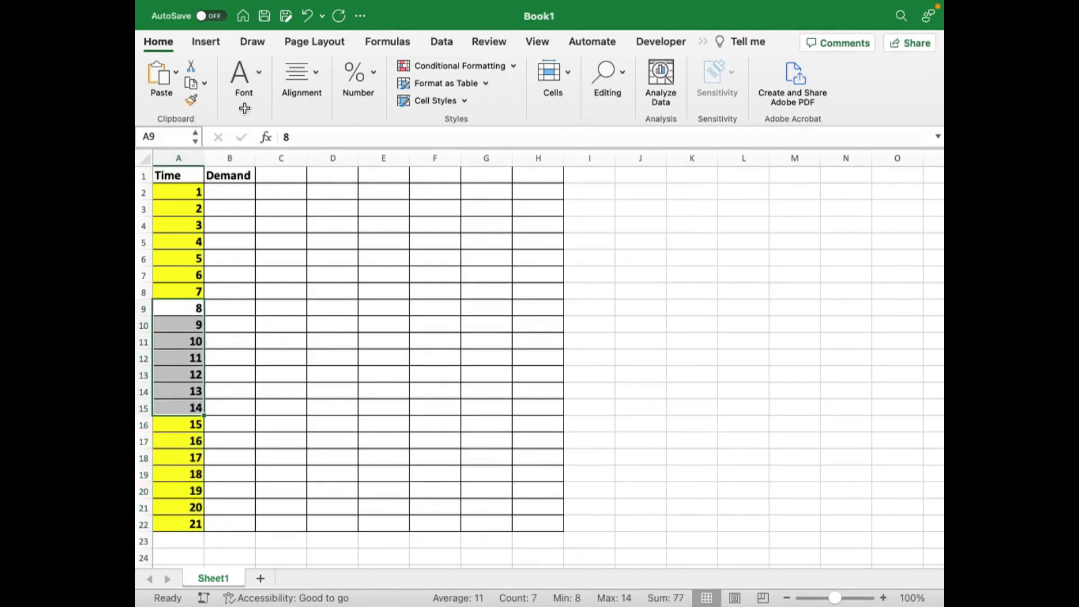
left_click(250, 78)
left_click(299, 144)
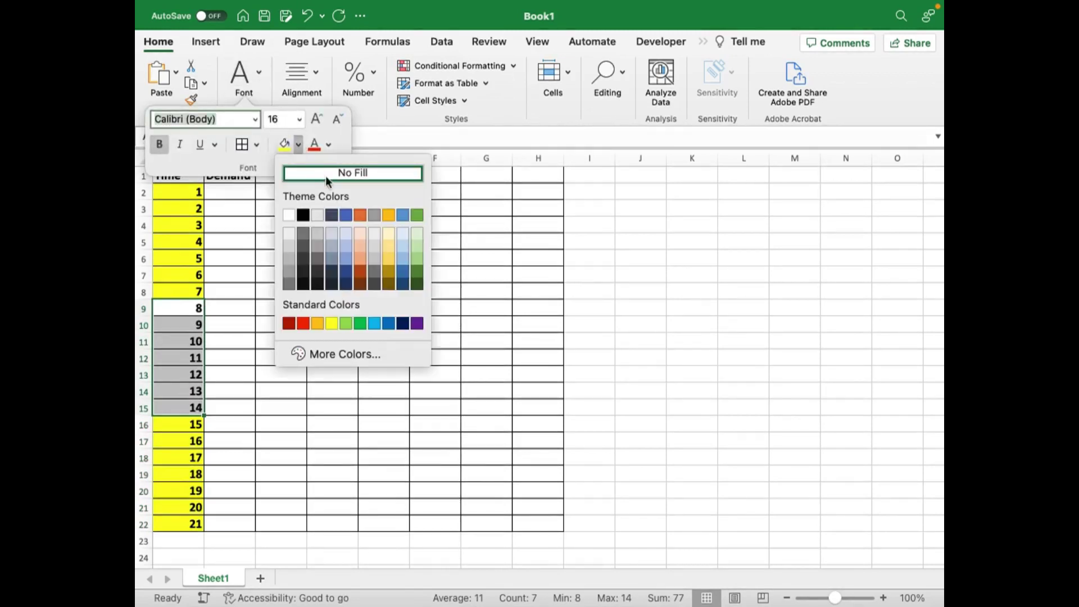
left_click(388, 215)
left_click(274, 321)
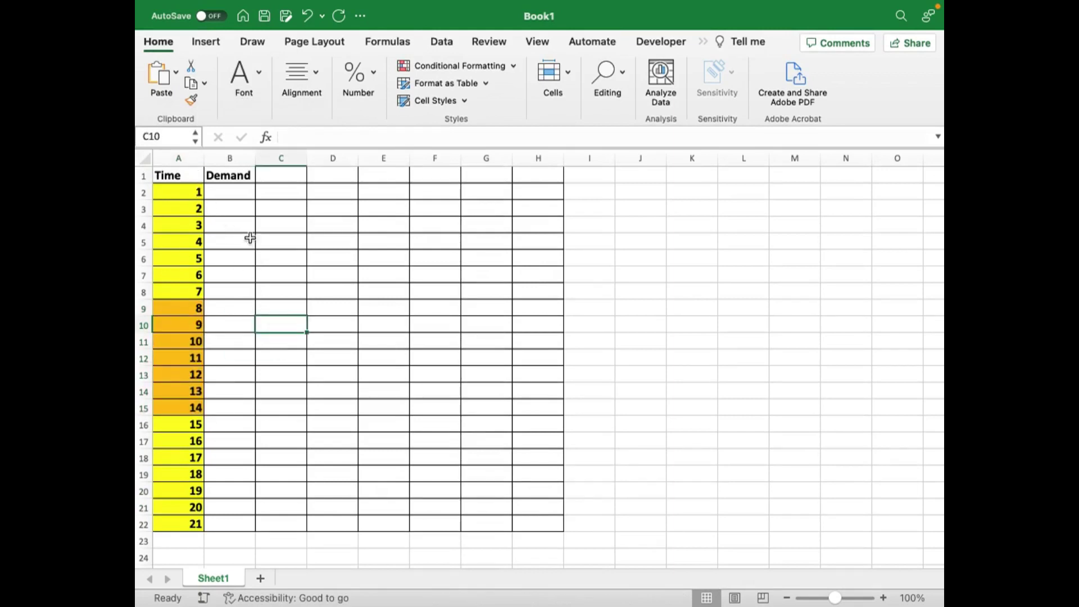
Enter =RANDBETWEEN(95,105) in B2, fill it down to B22, and copy the range
left_click(236, 197)
type("=ra")
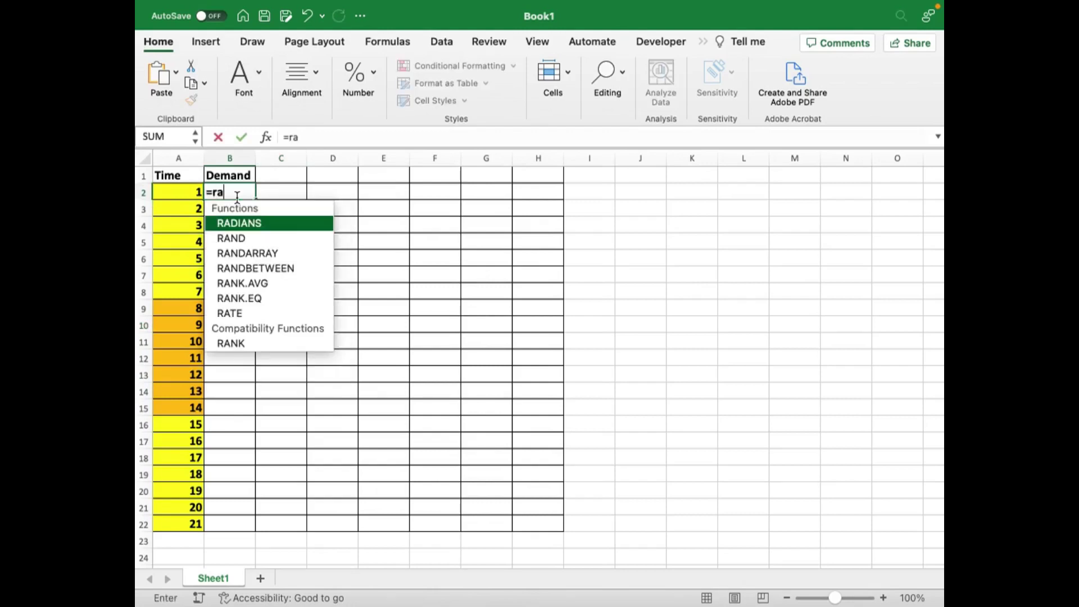
type("n")
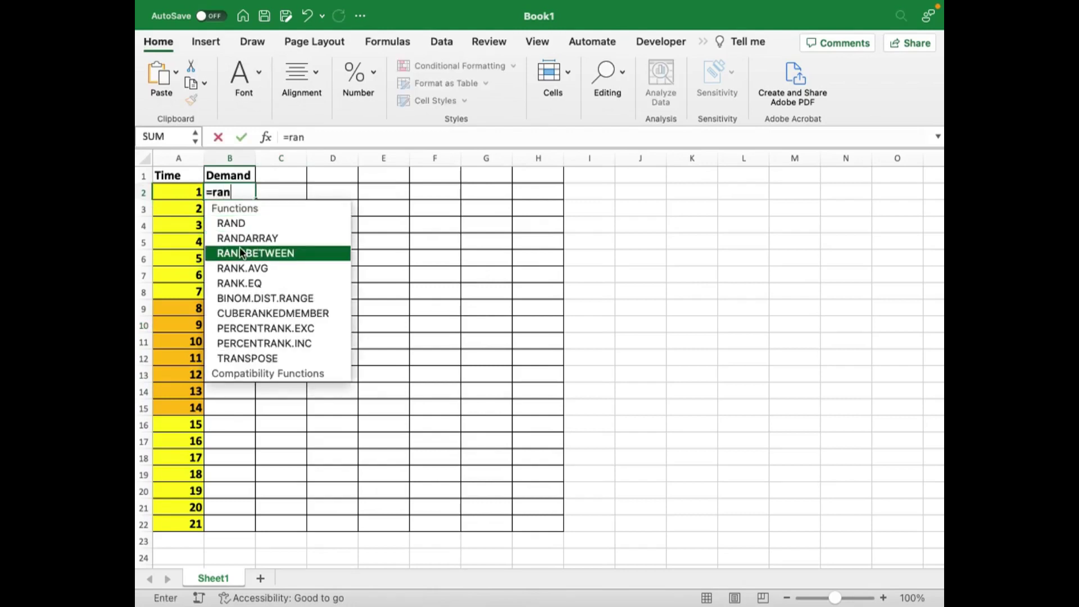
double_click(240, 249)
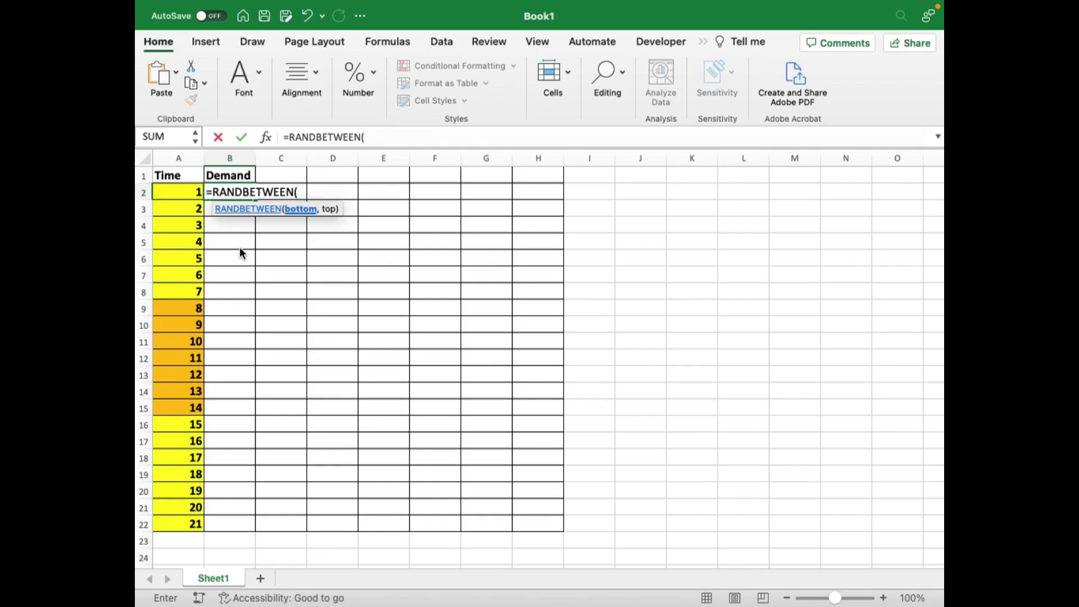
type("9")
type("5,")
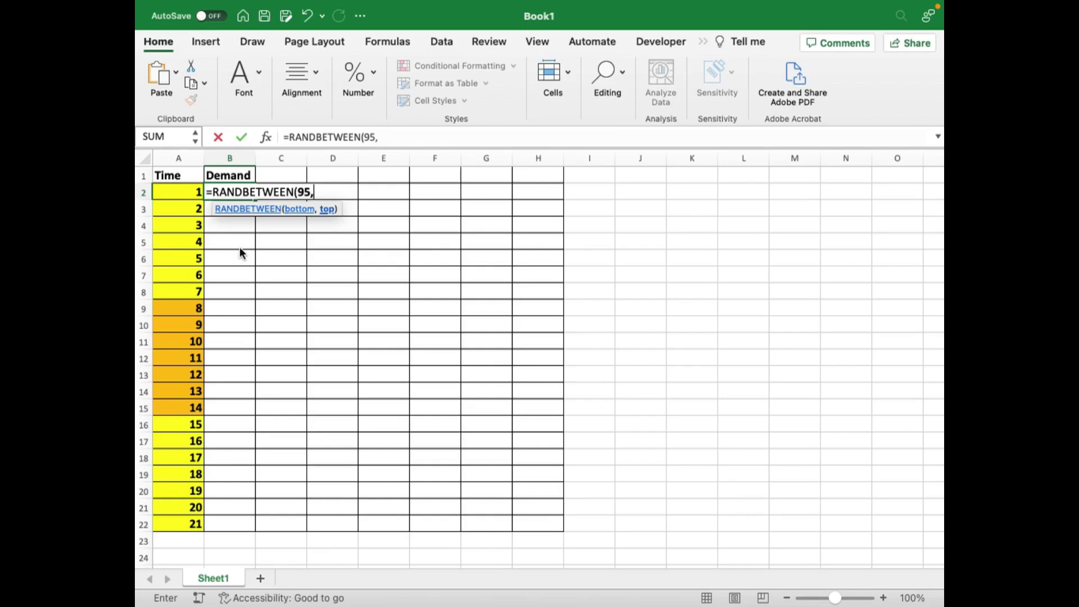
type("105")
key("Return")
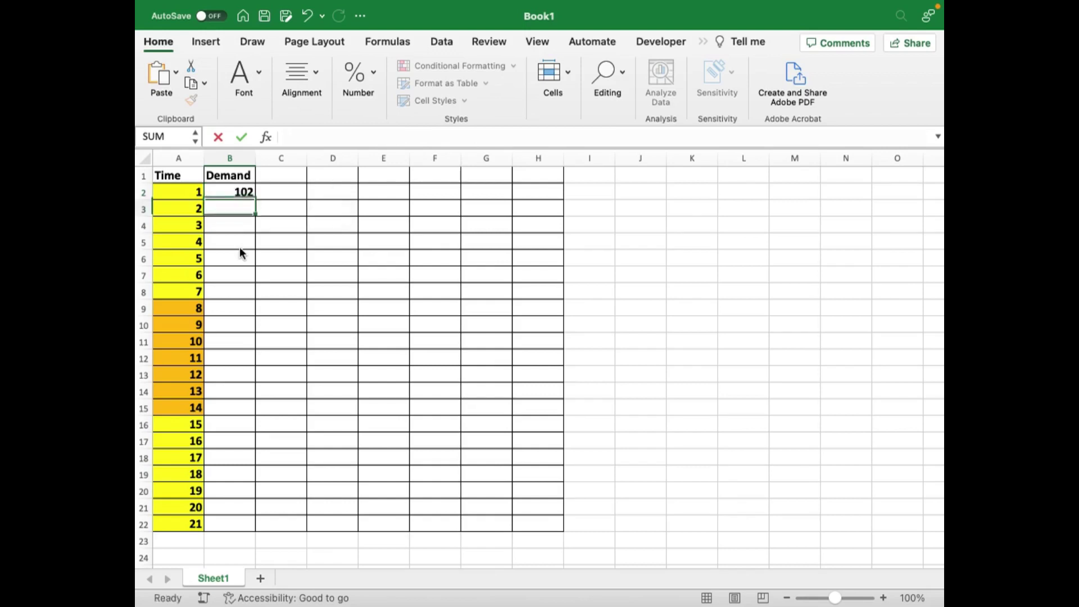
left_click(239, 191)
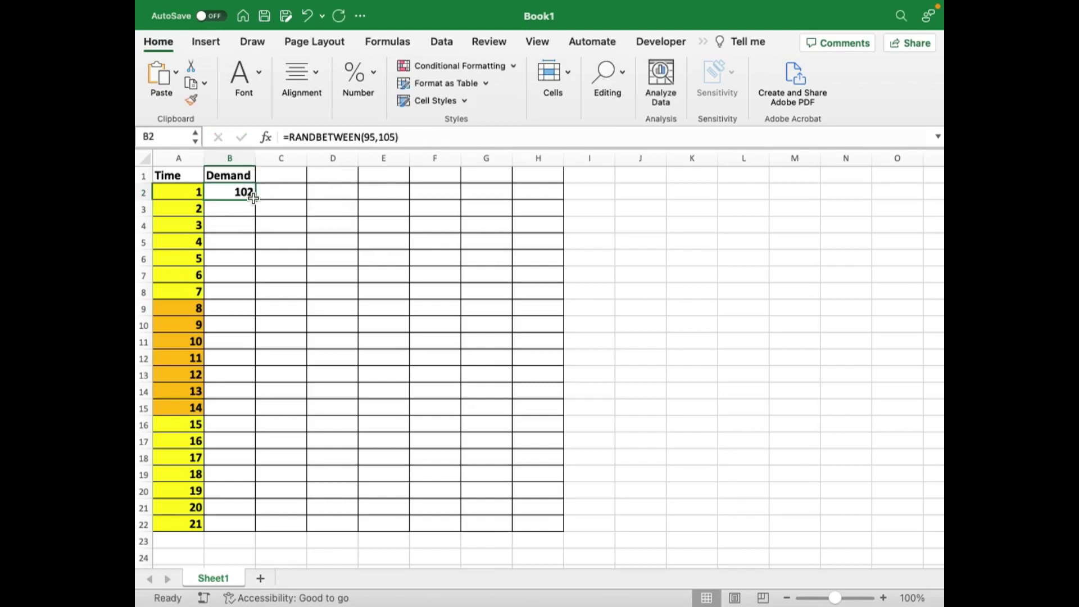
double_click(254, 200)
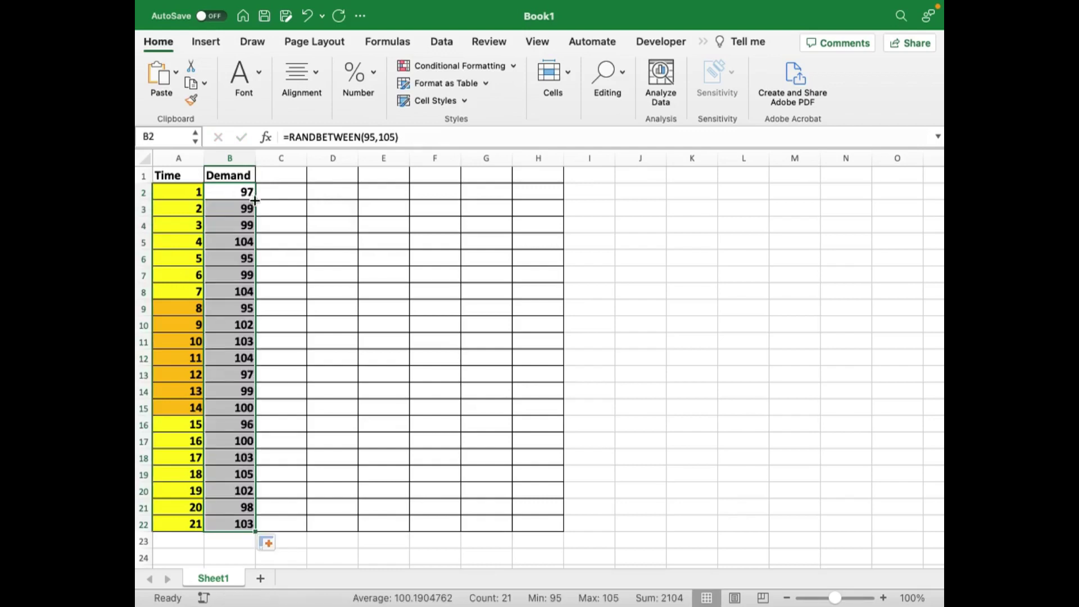
key("super+c")
Paste the demand numbers as values, then undo that paste
left_click(175, 73)
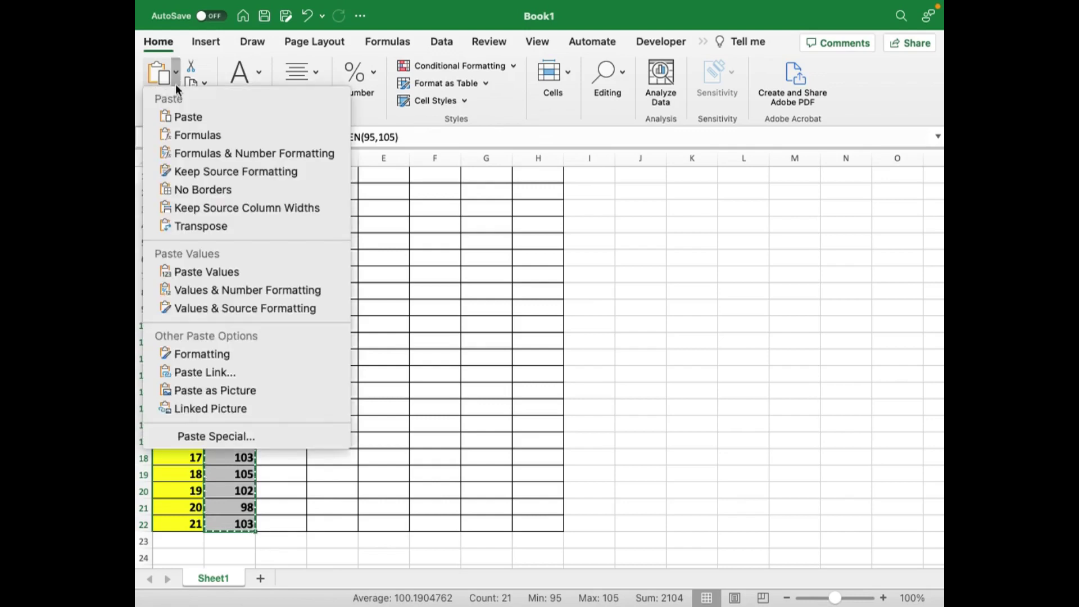
left_click(205, 272)
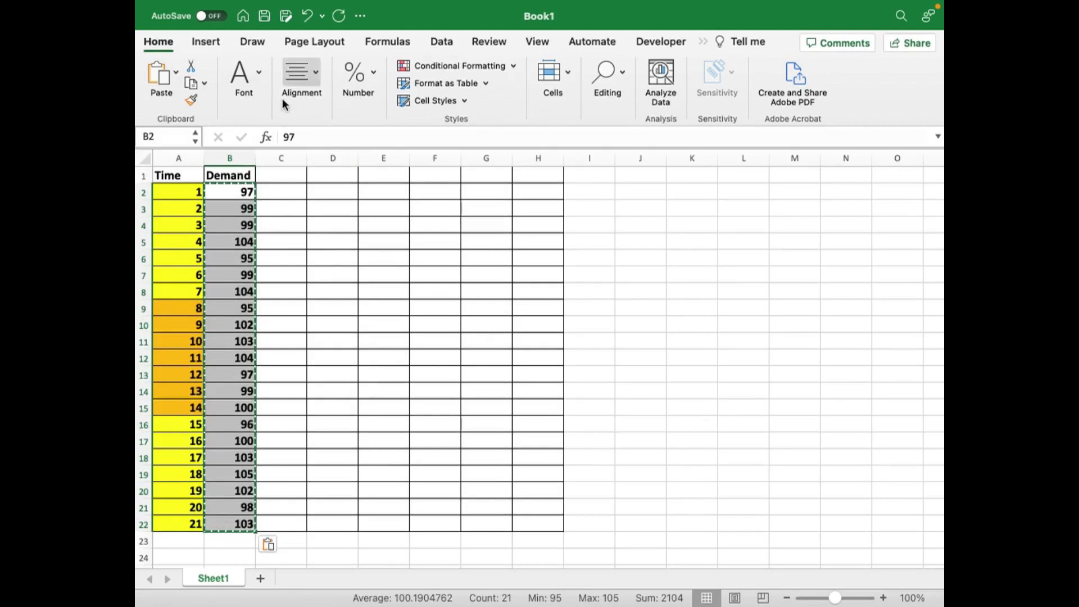
left_click(307, 16)
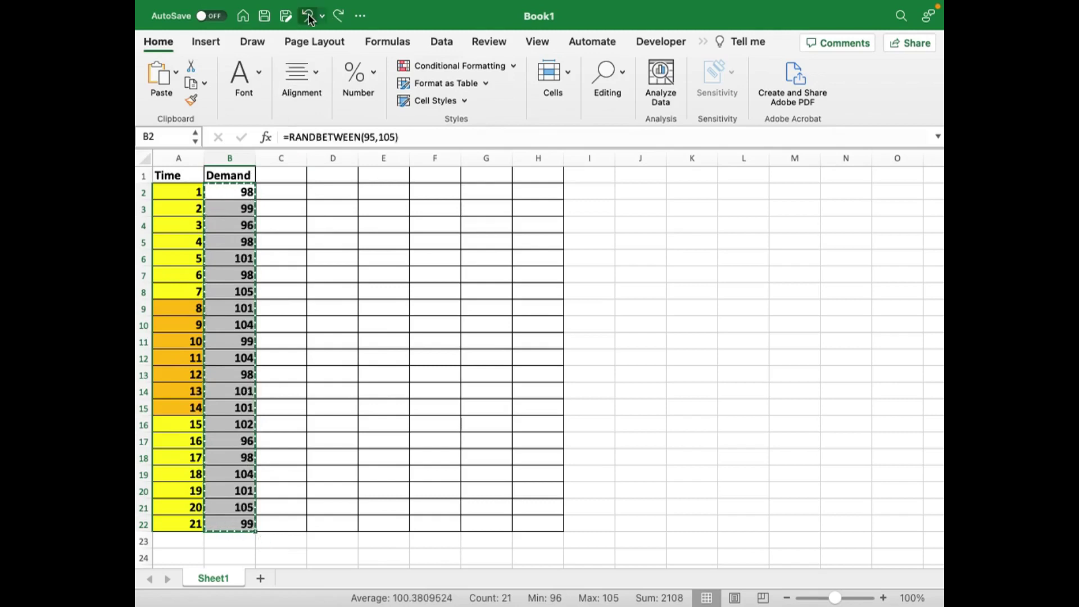
left_click(282, 199)
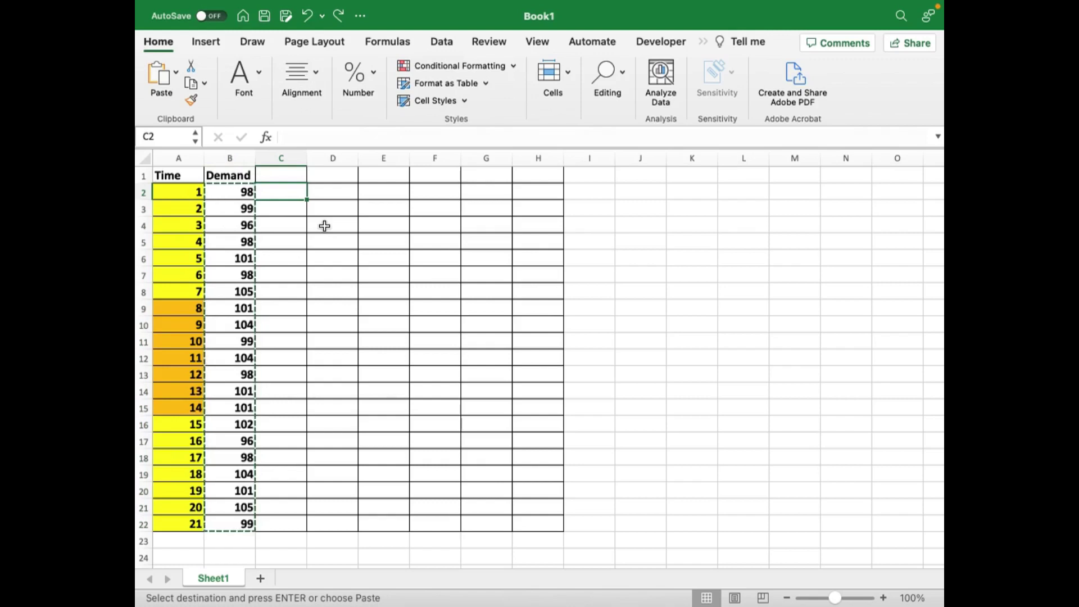
Enter and delete a test value in C3 to recalculate the demand
left_click(289, 209)
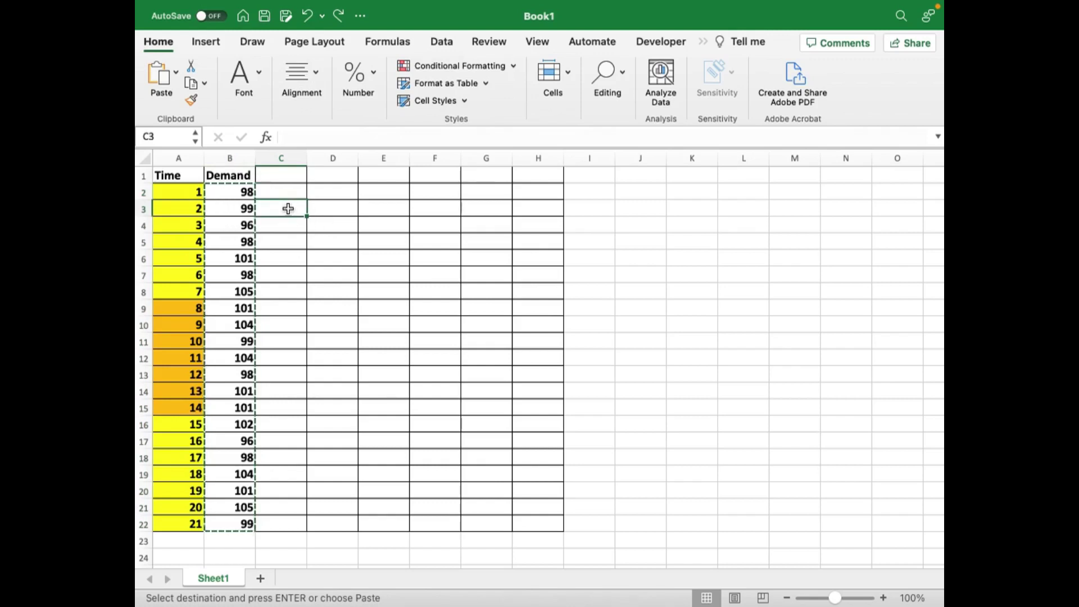
type("1")
key("Return")
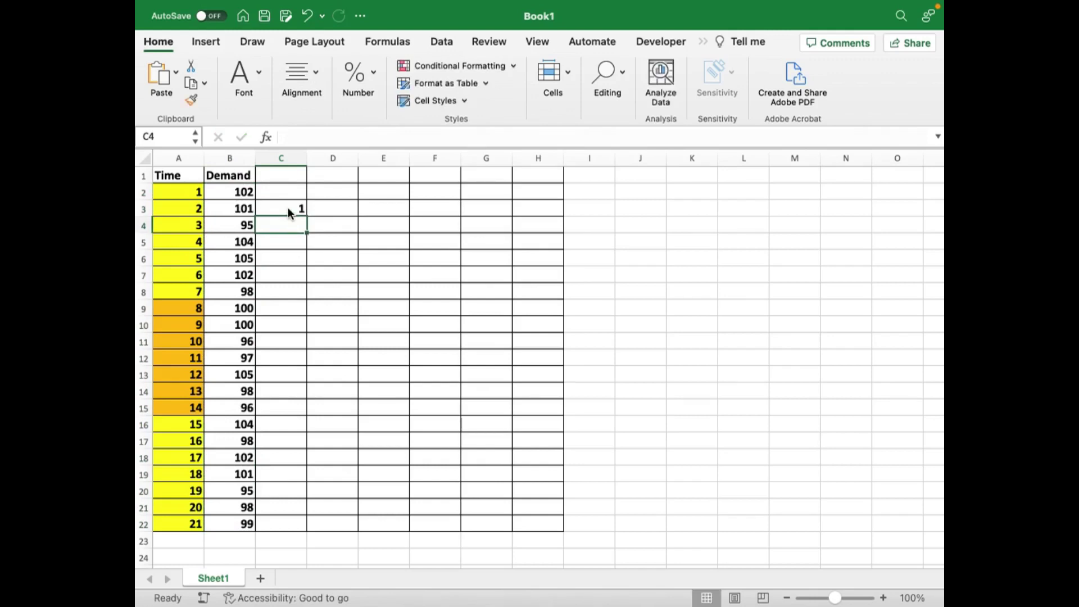
left_click(300, 207)
key("Delete")
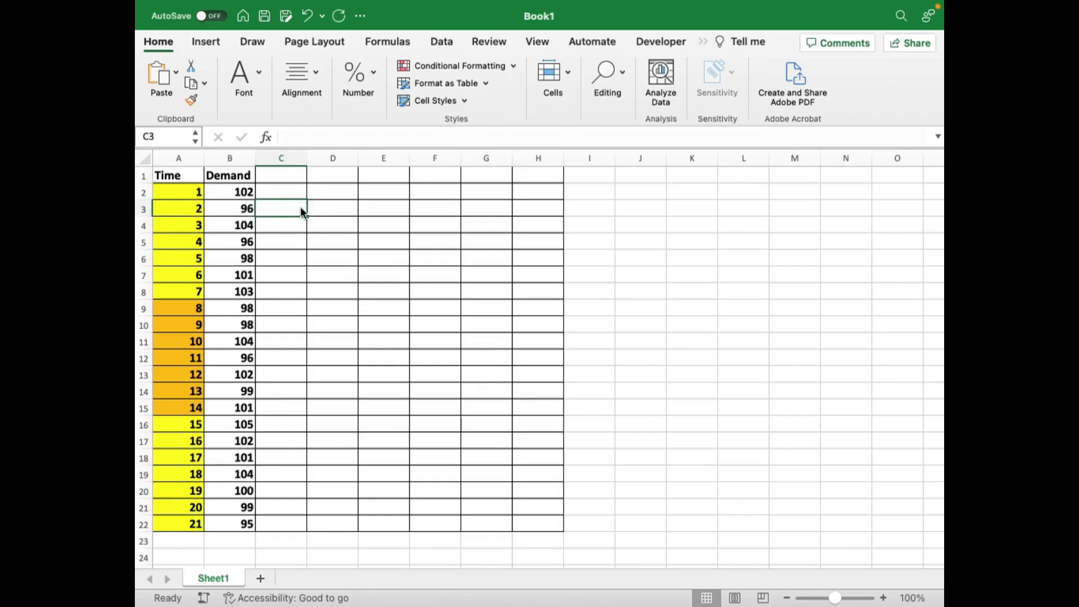
Copy B2:B22 and paste it back as fixed values
left_click_drag(246, 193, 240, 524)
key("ctrl+c")
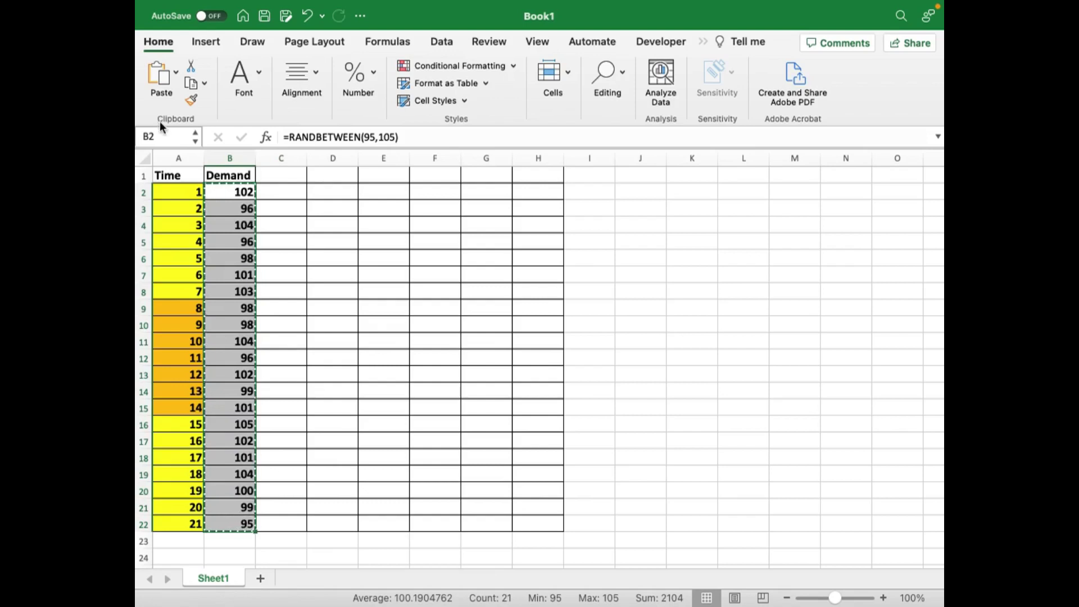
left_click(174, 72)
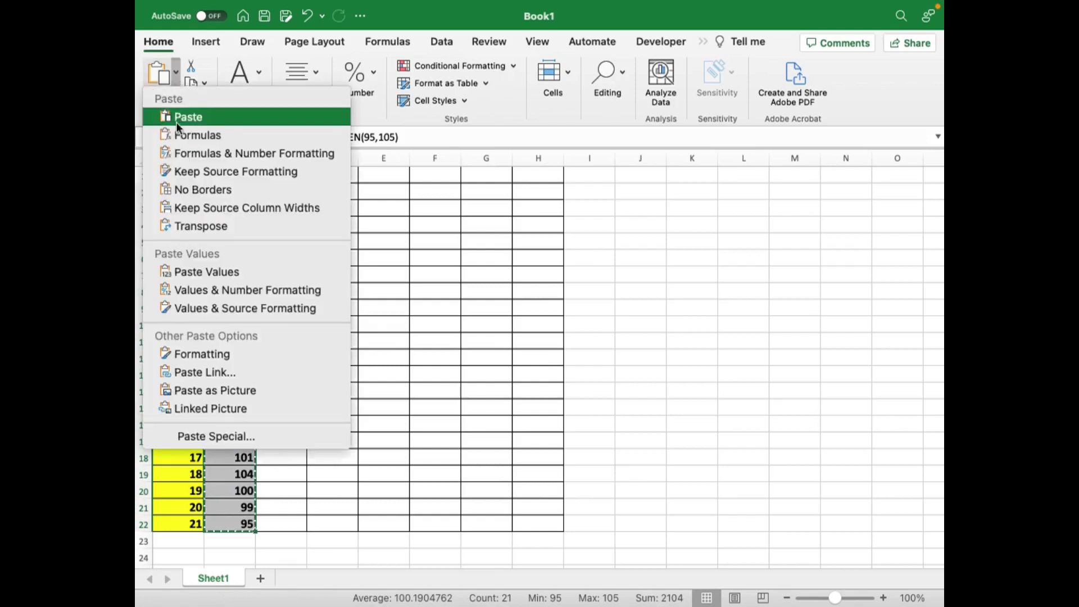
left_click(197, 270)
left_click(360, 247)
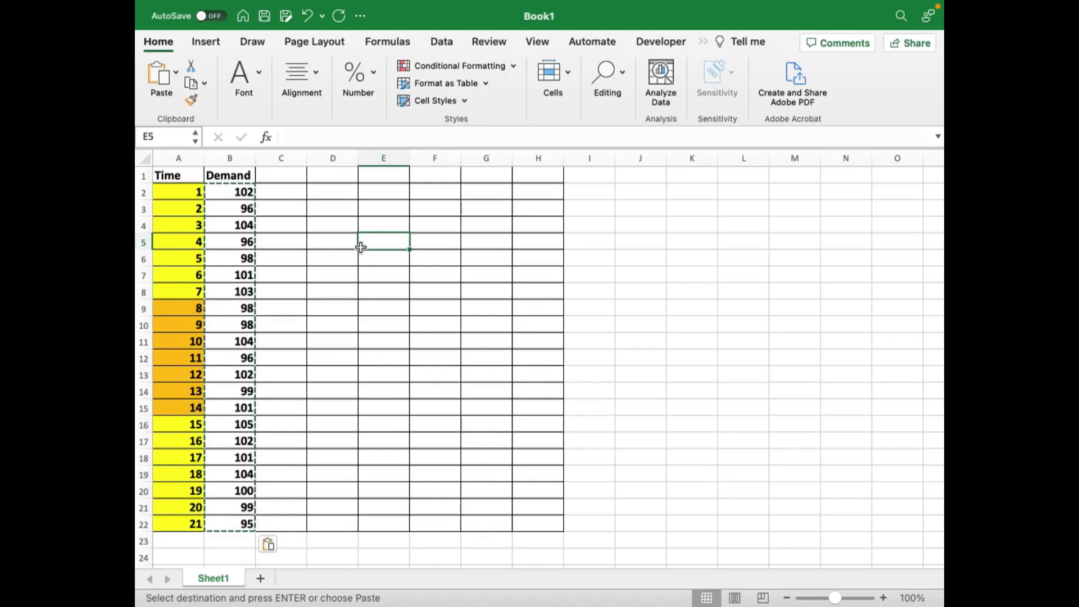
left_click(175, 73)
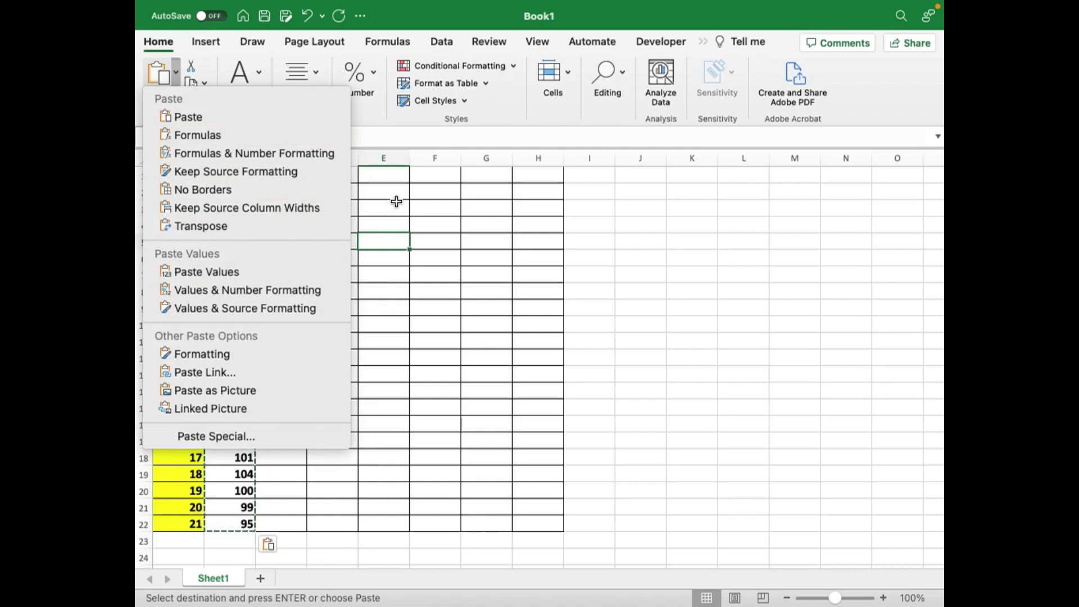
left_click(504, 208)
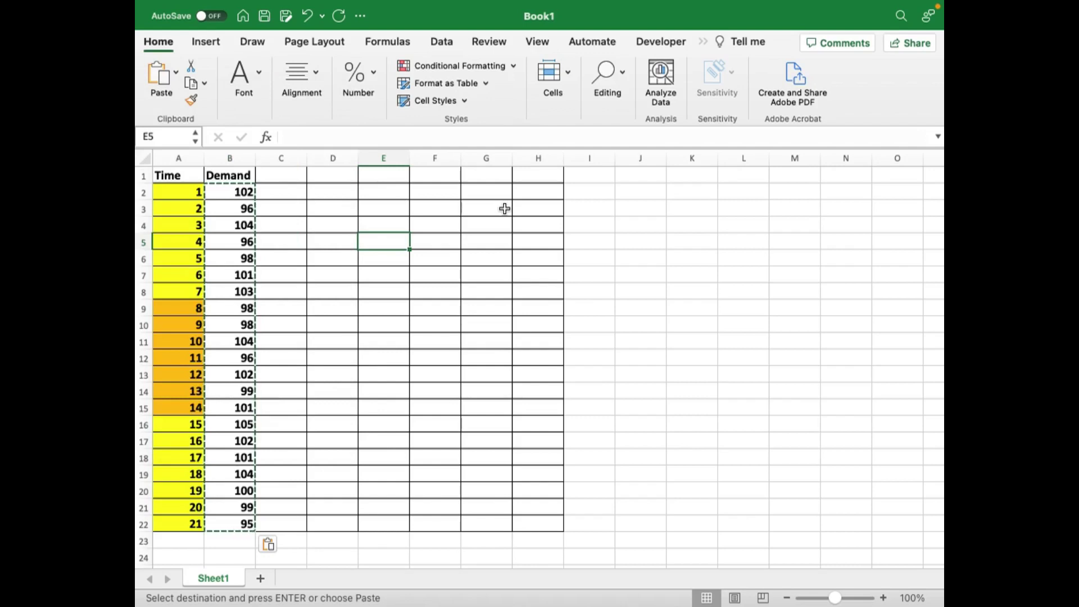
Centre the contents of columns A through H
left_click_drag(179, 158, 533, 177)
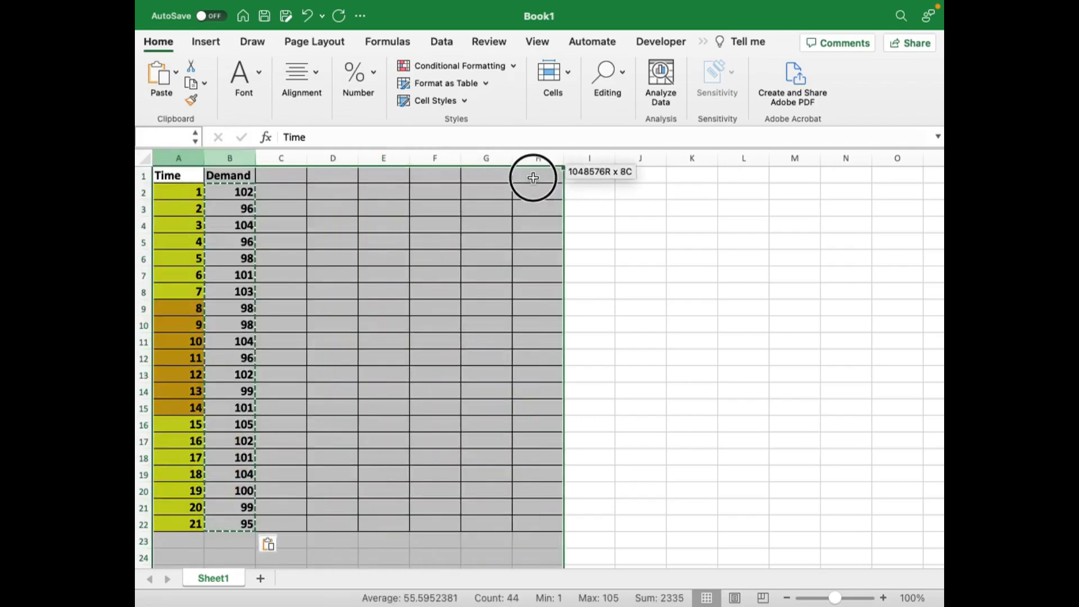
left_click(299, 78)
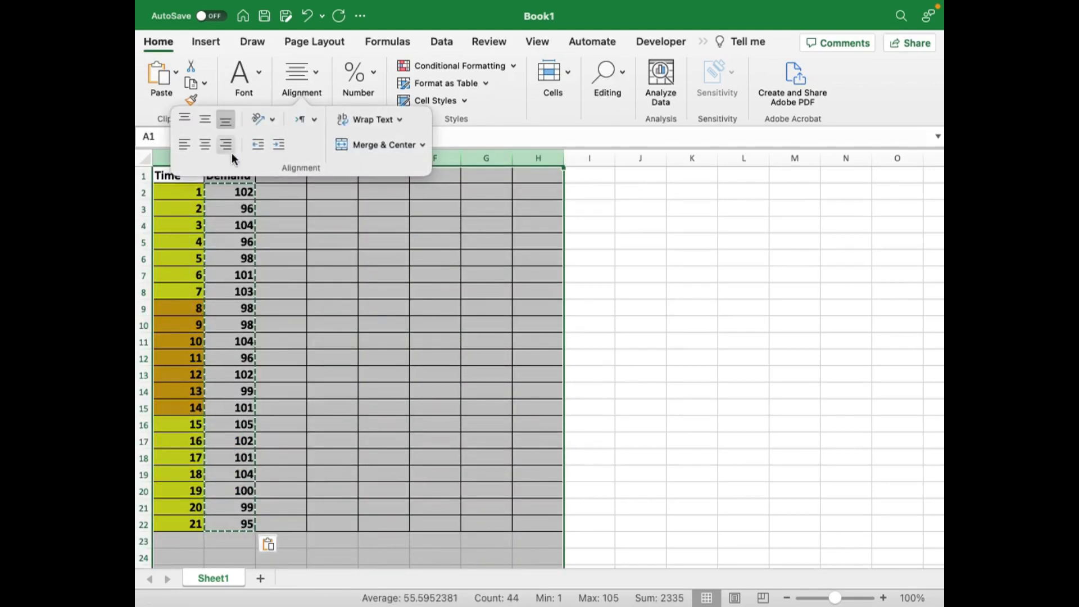
left_click(206, 144)
left_click(277, 239)
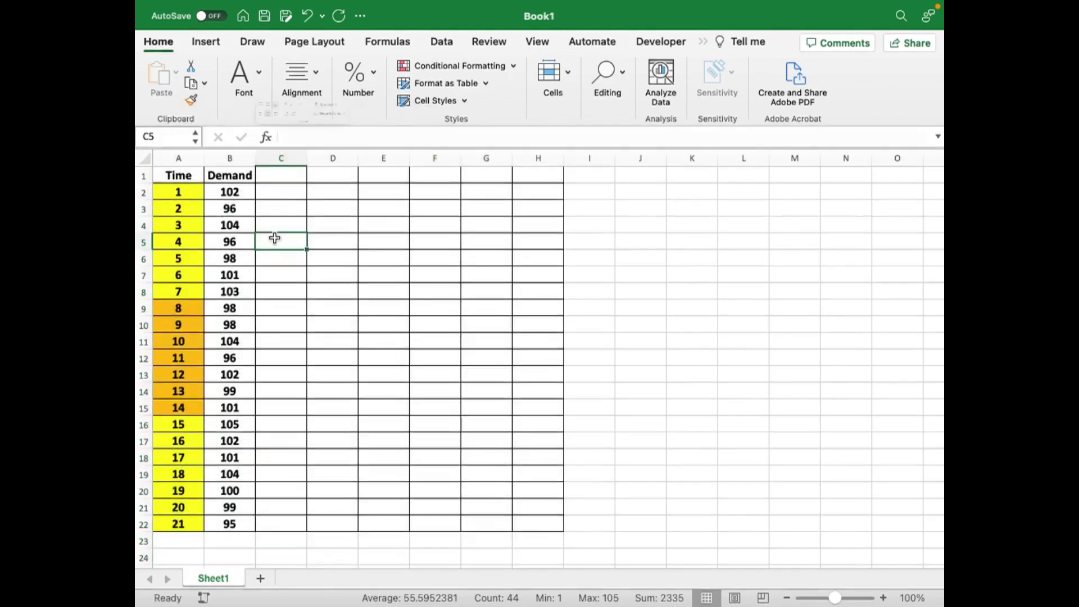
Head column C 'F naive', fixing a typo, and begin a formula in C3
left_click(288, 179)
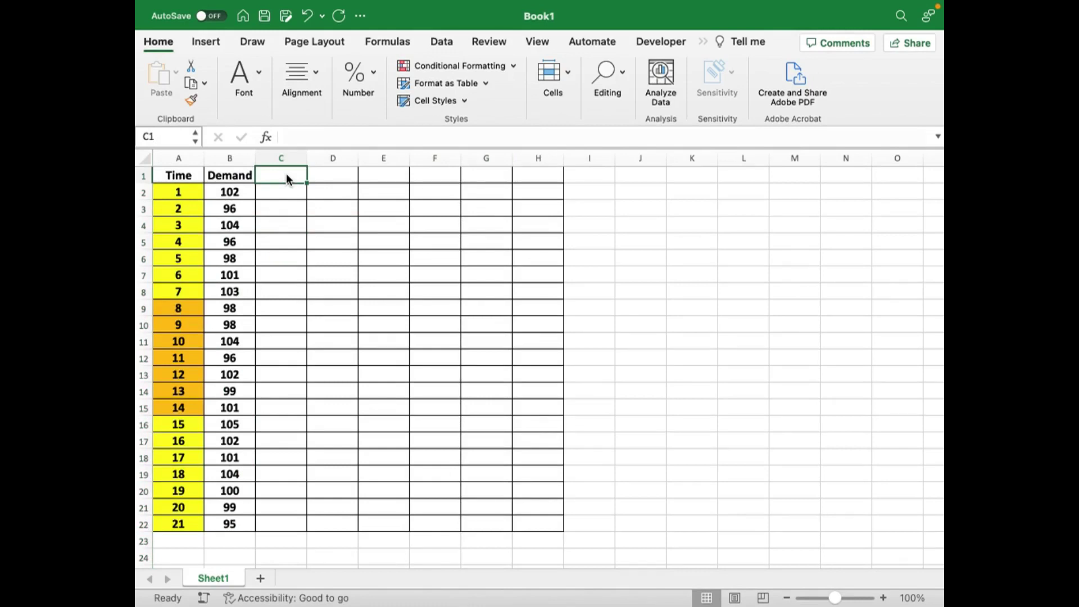
type("F")
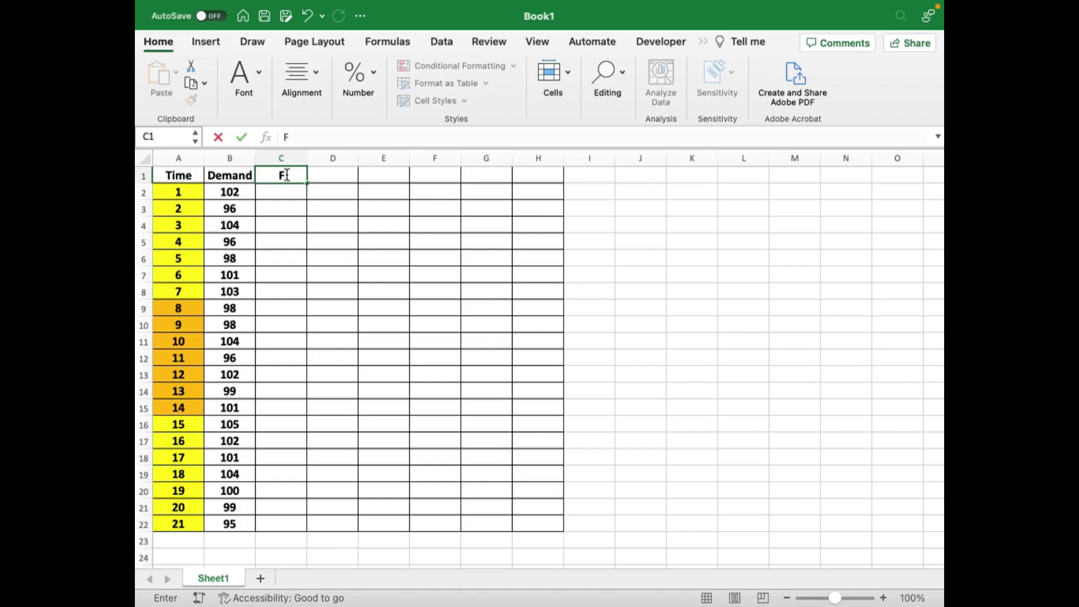
type(" n")
type("aive")
key("Return")
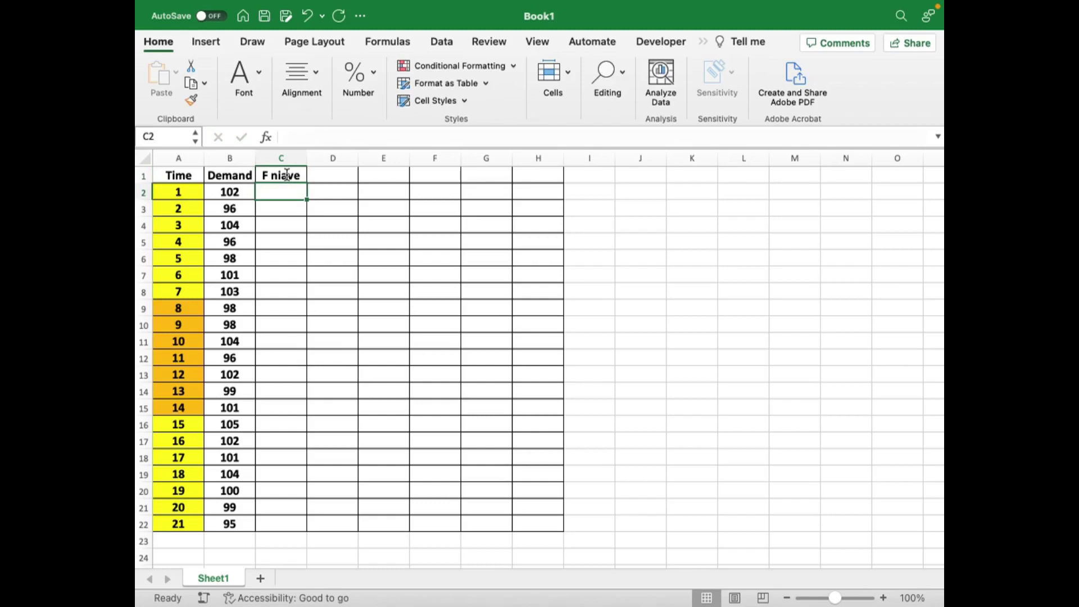
left_click(284, 175)
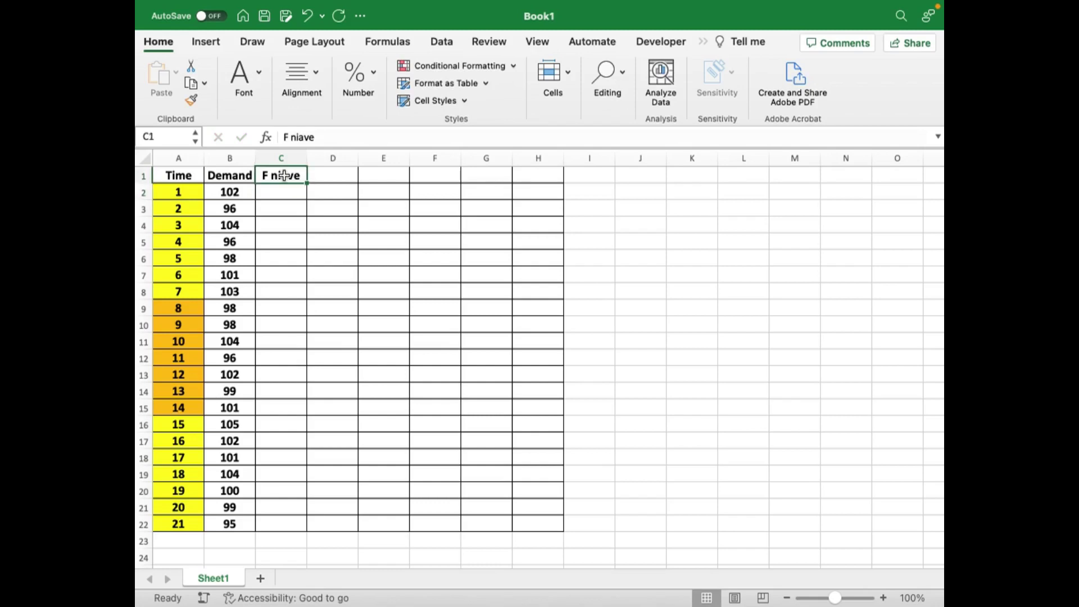
left_click(300, 137)
key("BackSpace")
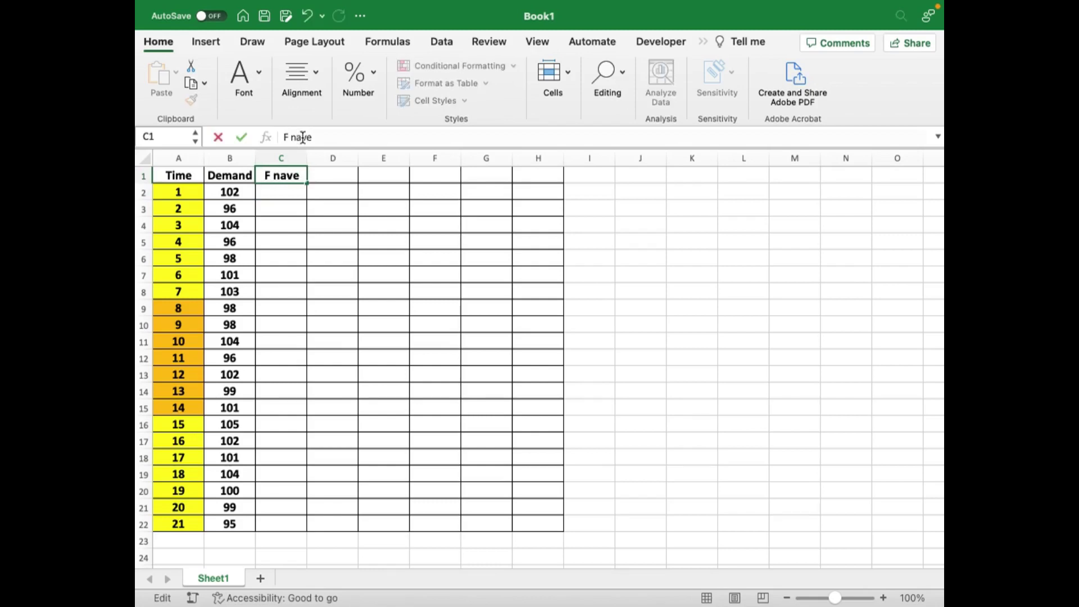
type("i")
key("Return")
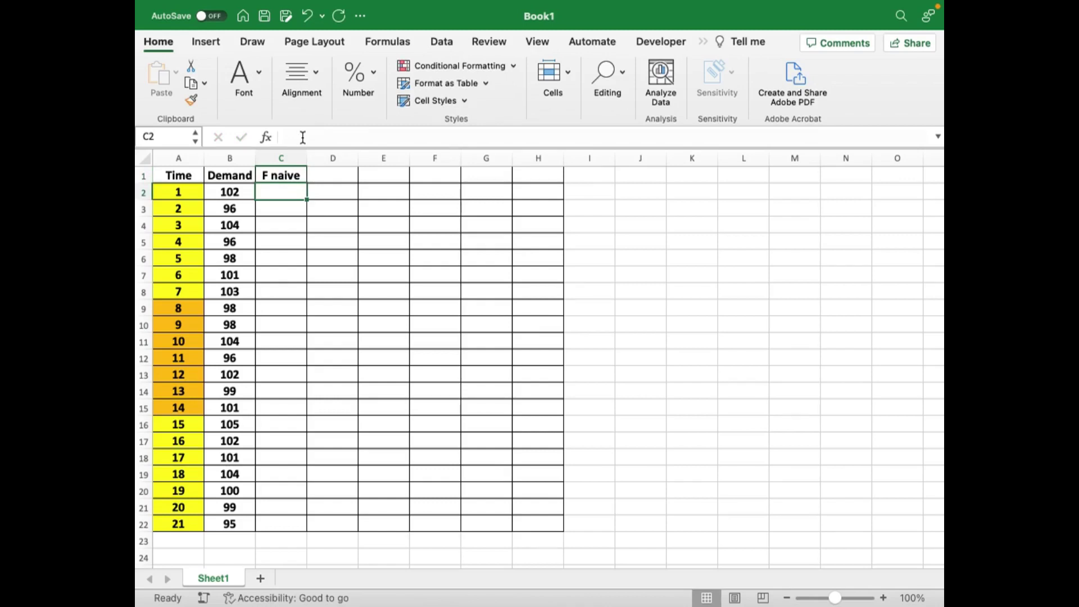
key("Down")
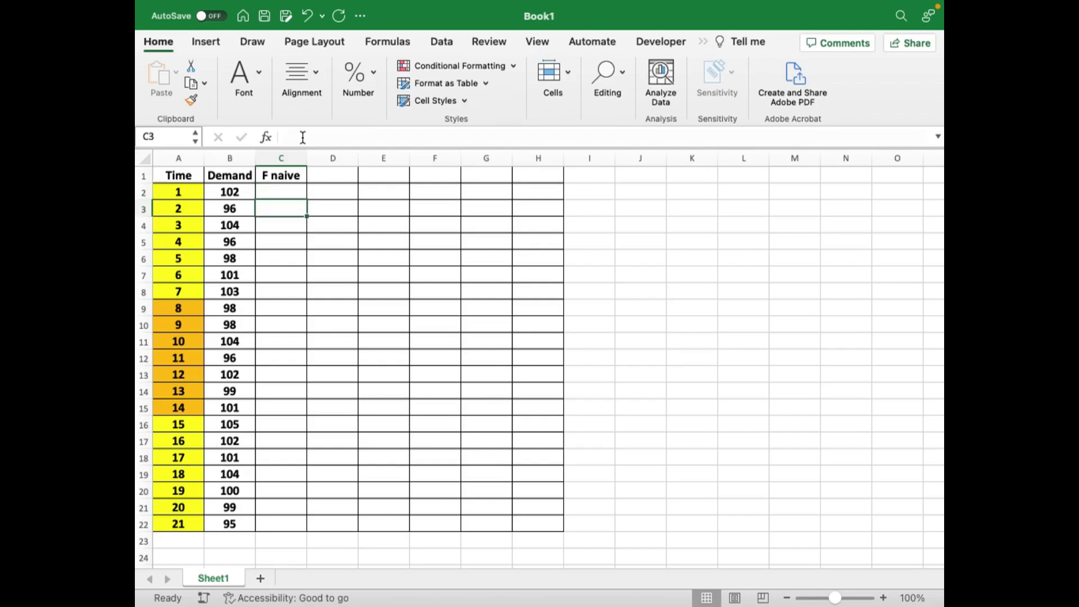
type("=")
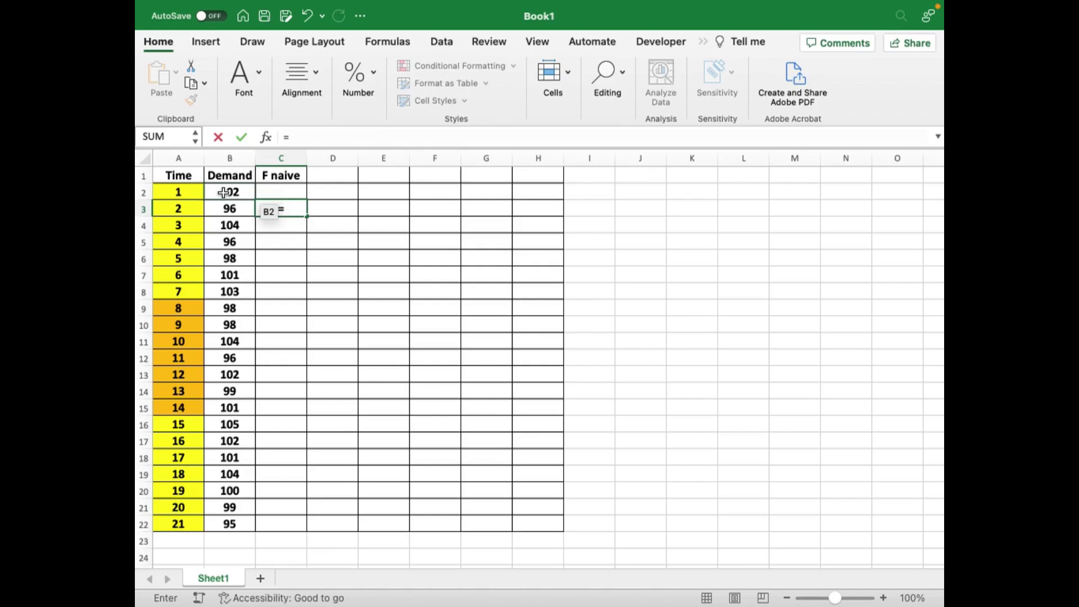
Set C3 to =B2 and fill the naive forecast down to row 22
left_click(224, 193)
key("Return")
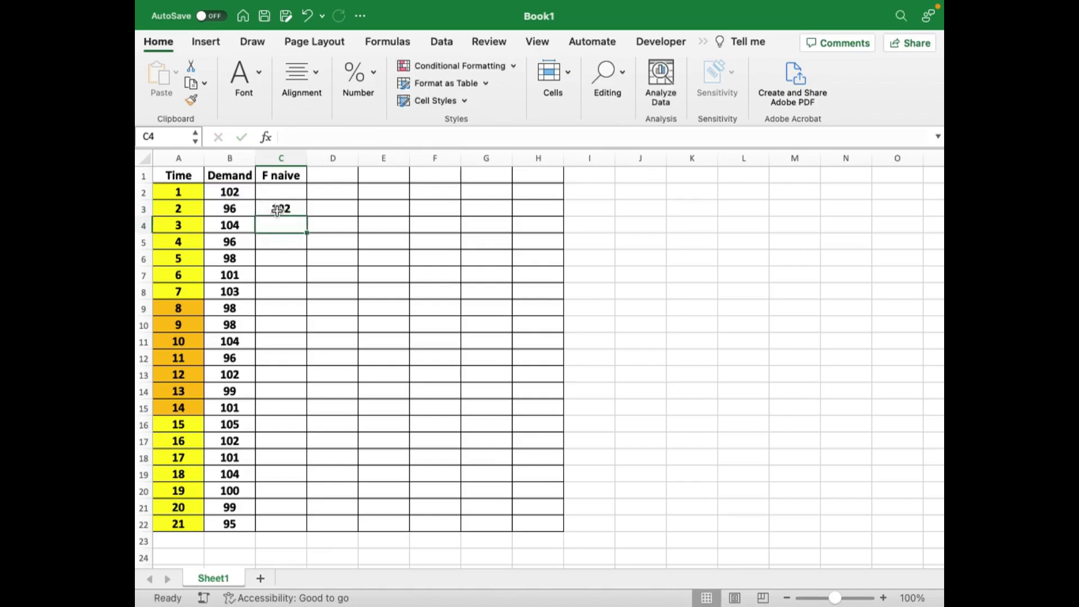
left_click(284, 210)
double_click(306, 214)
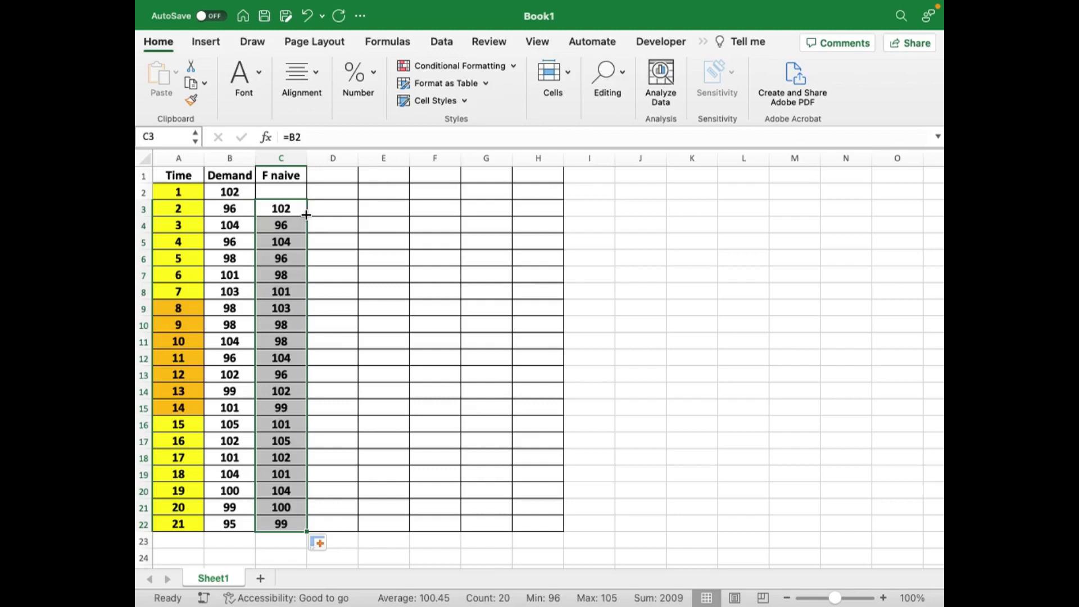
Head column D 'Ei' and begin the error formula in D3
left_click(333, 176)
type("E")
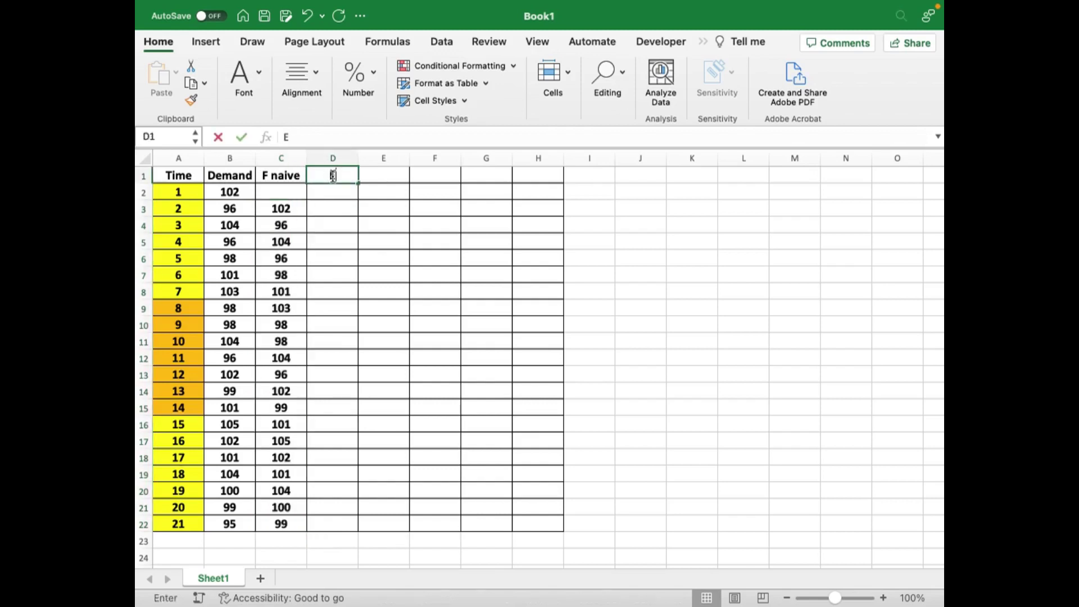
type("i")
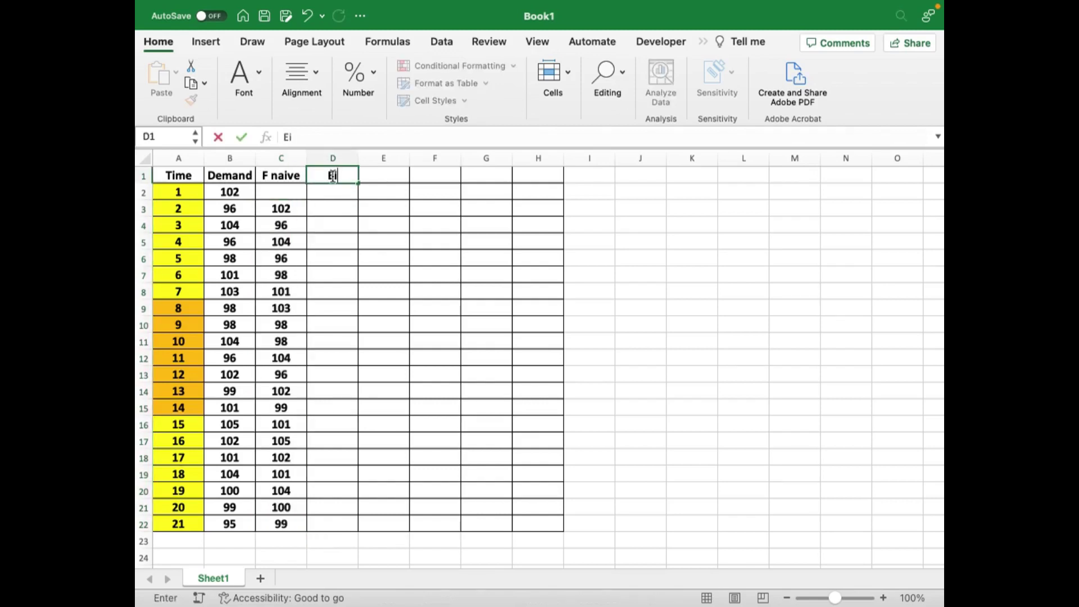
key("Return")
left_click(336, 209)
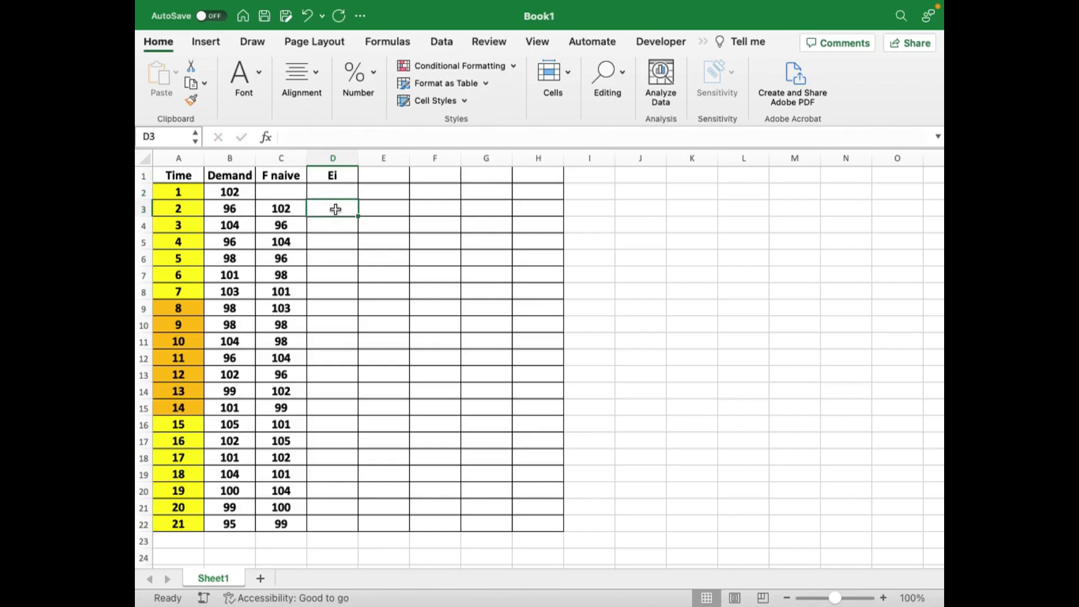
type("=")
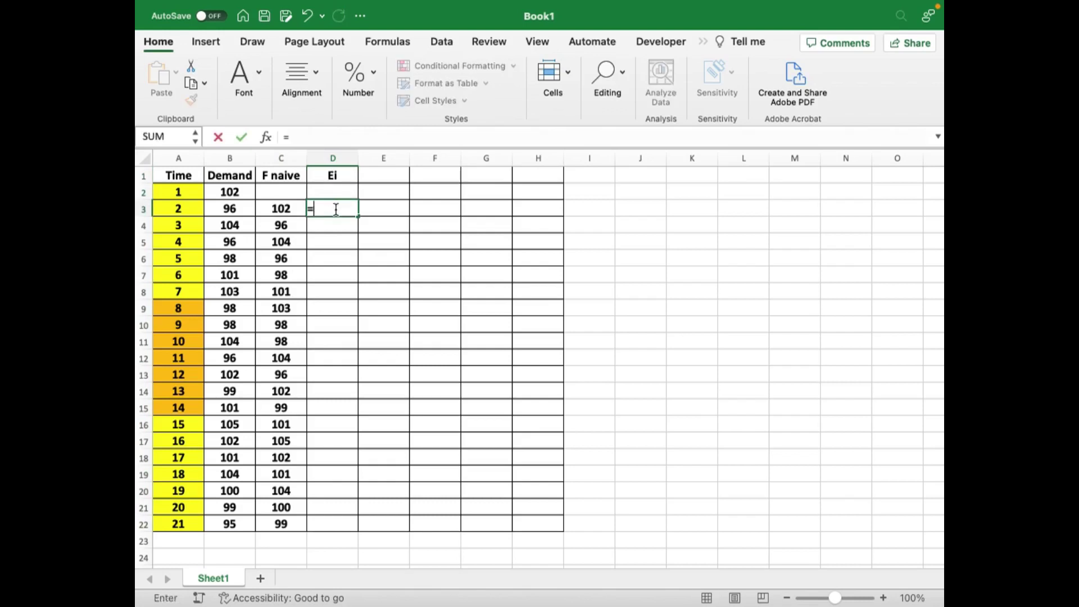
type("(")
Complete D3's error formula as =(B3-C3)
left_click(243, 209)
type("-")
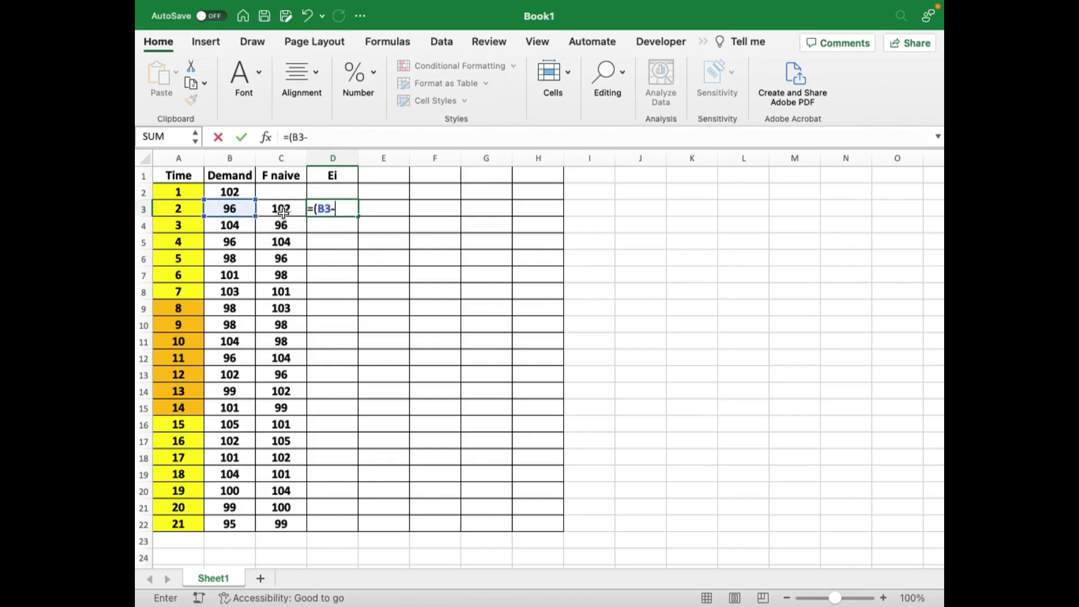
left_click(283, 210)
type(")")
key("Return")
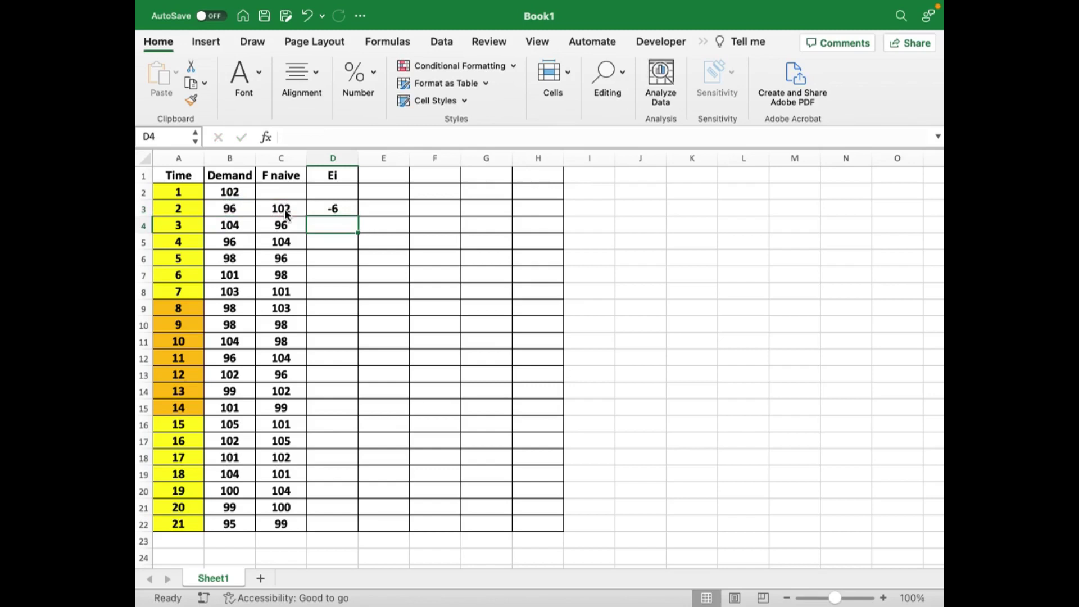
Re-enter D3 as demand minus naive forecast and copy it down to D22
left_click(335, 210)
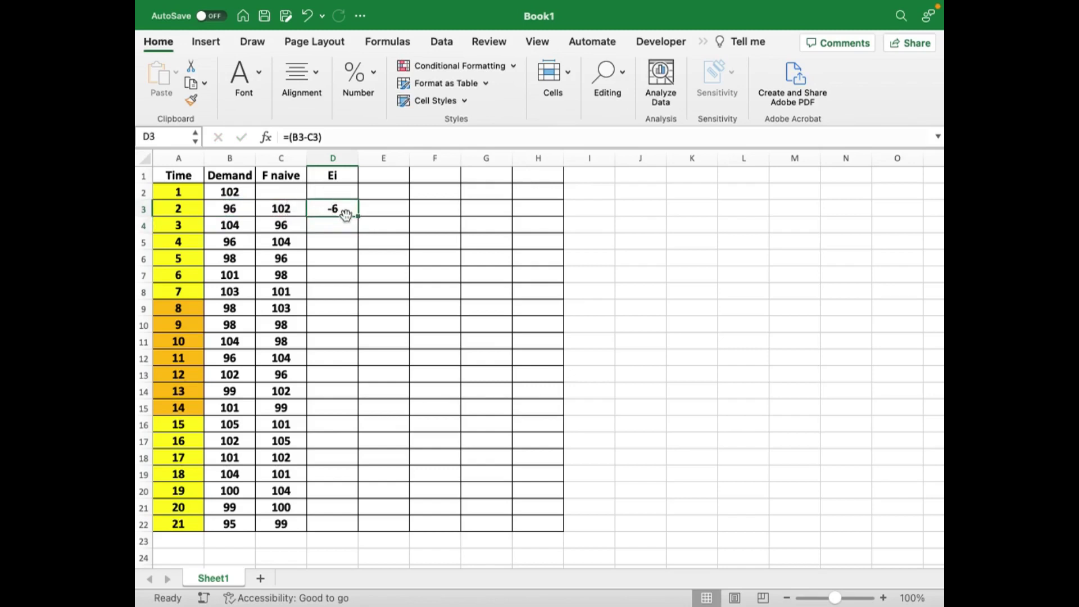
key("Delete")
type("=")
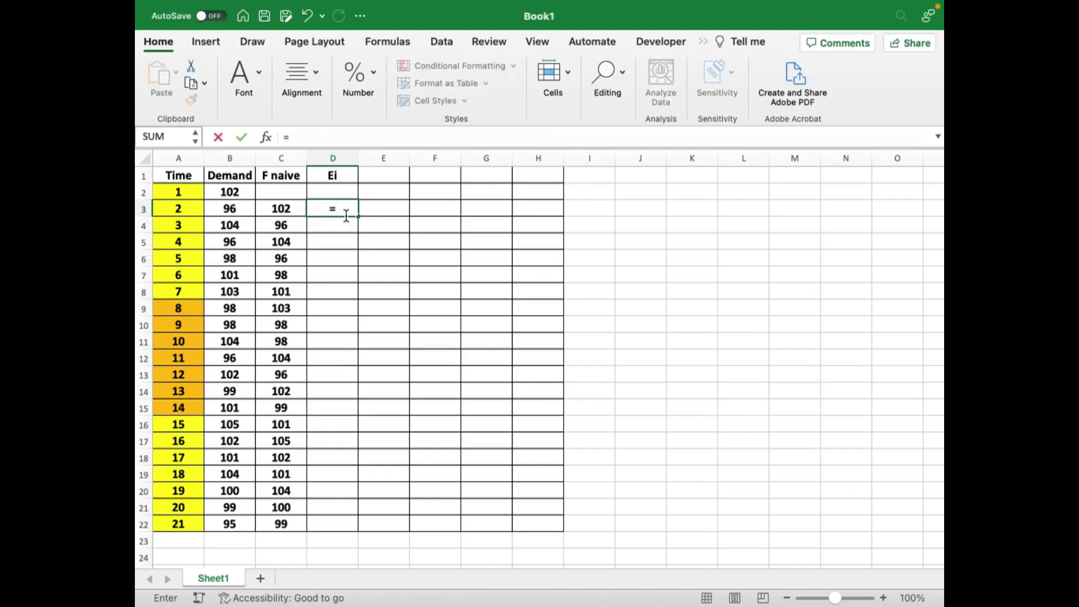
type("(")
left_click(237, 211)
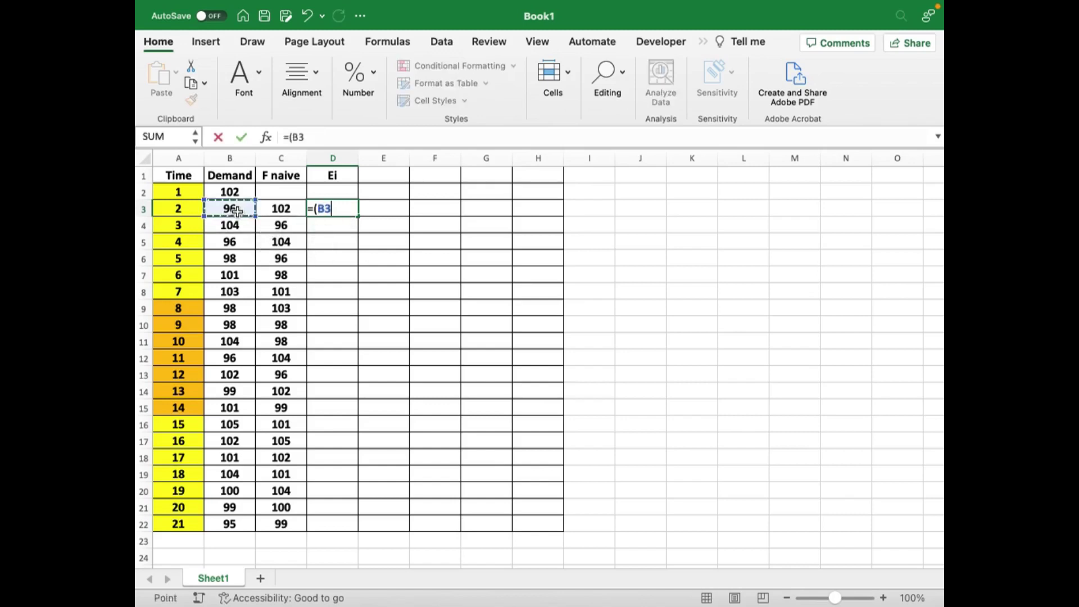
type("-")
left_click(284, 210)
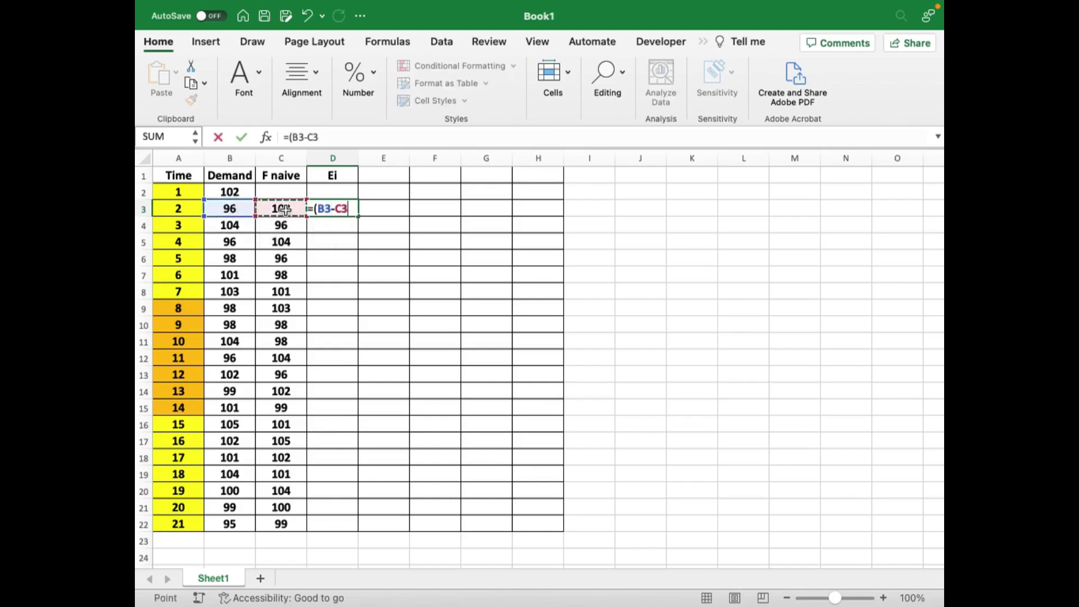
key("Return")
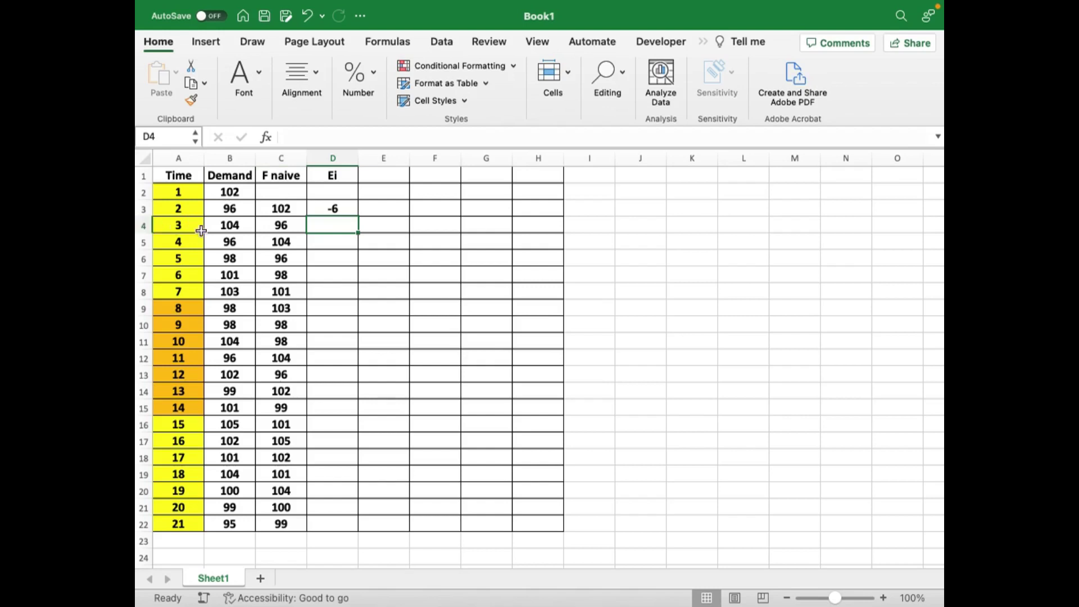
left_click(354, 212)
double_click(359, 216)
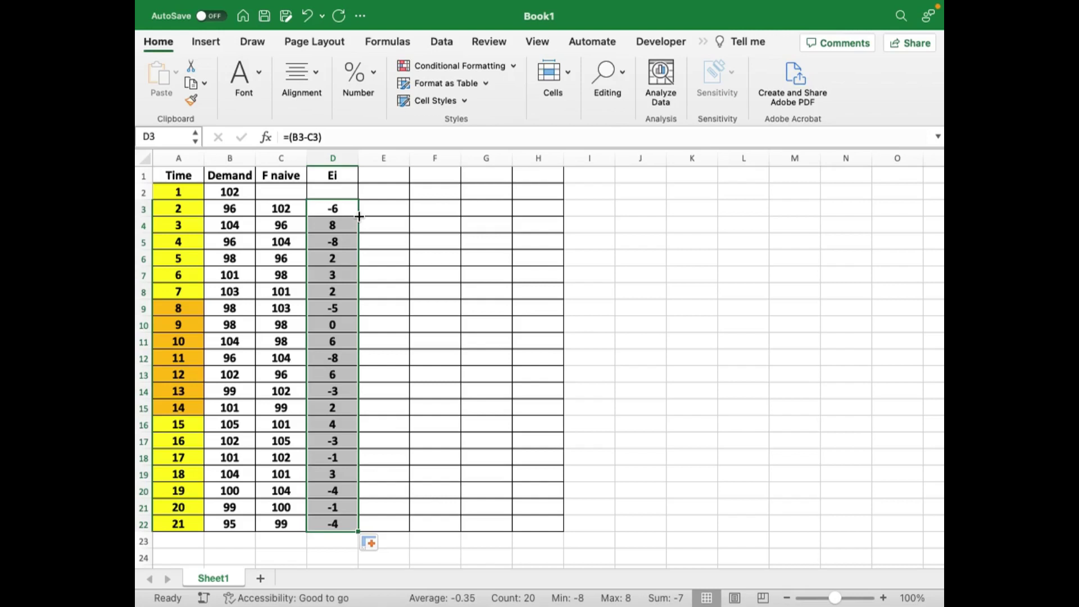
left_click(370, 211)
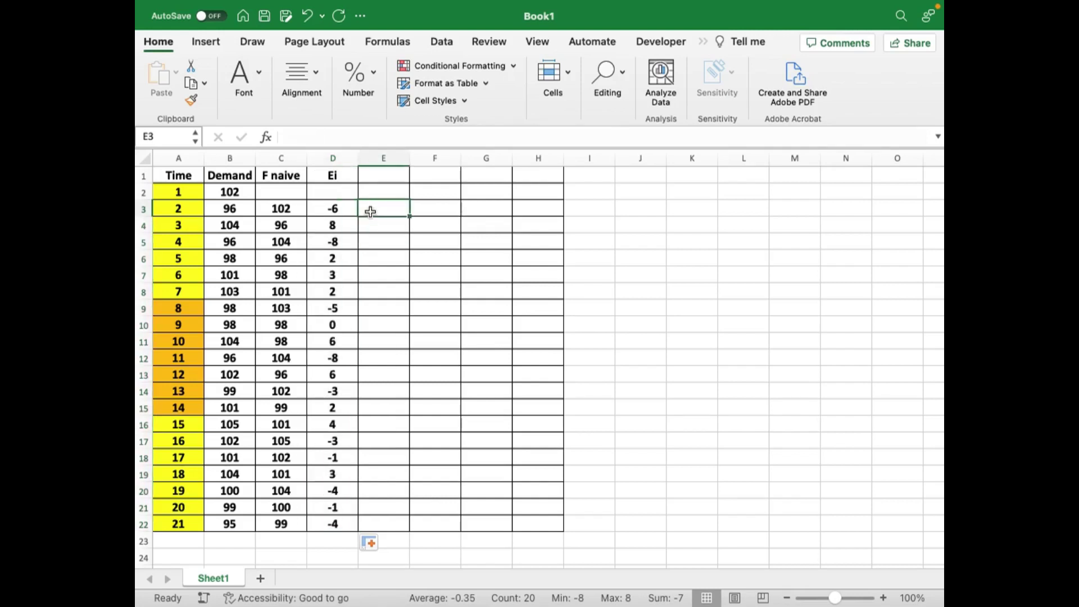
type("-6")
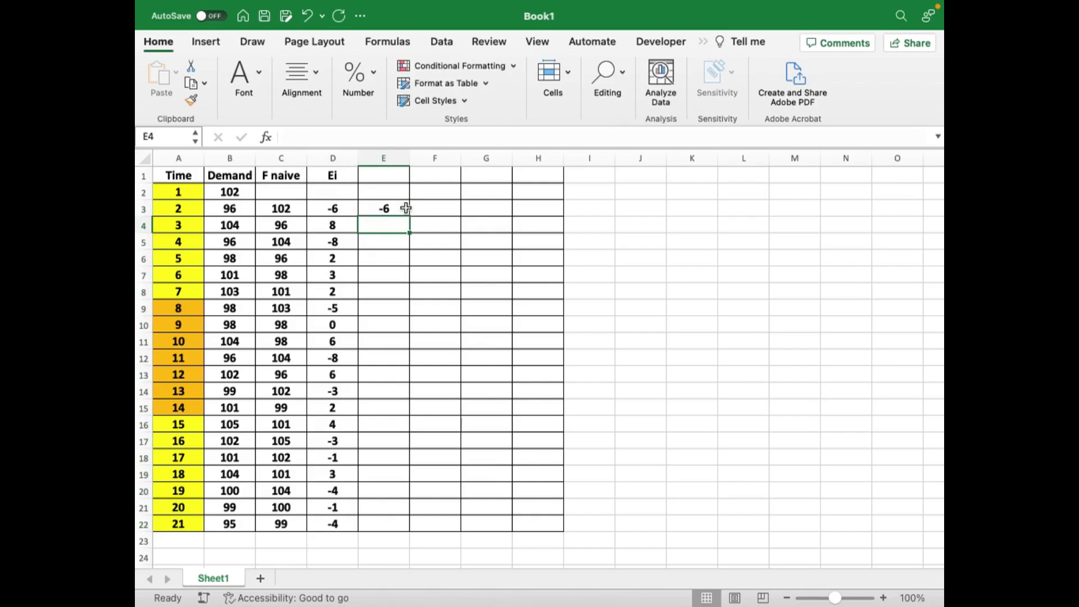
double_click(409, 216)
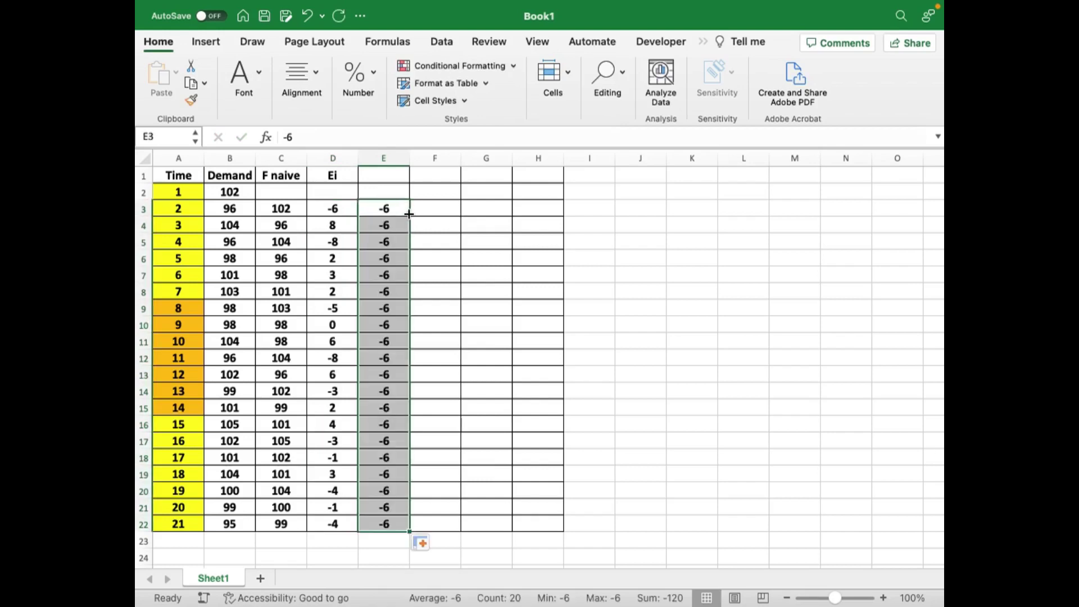
left_click(309, 16)
key("Delete")
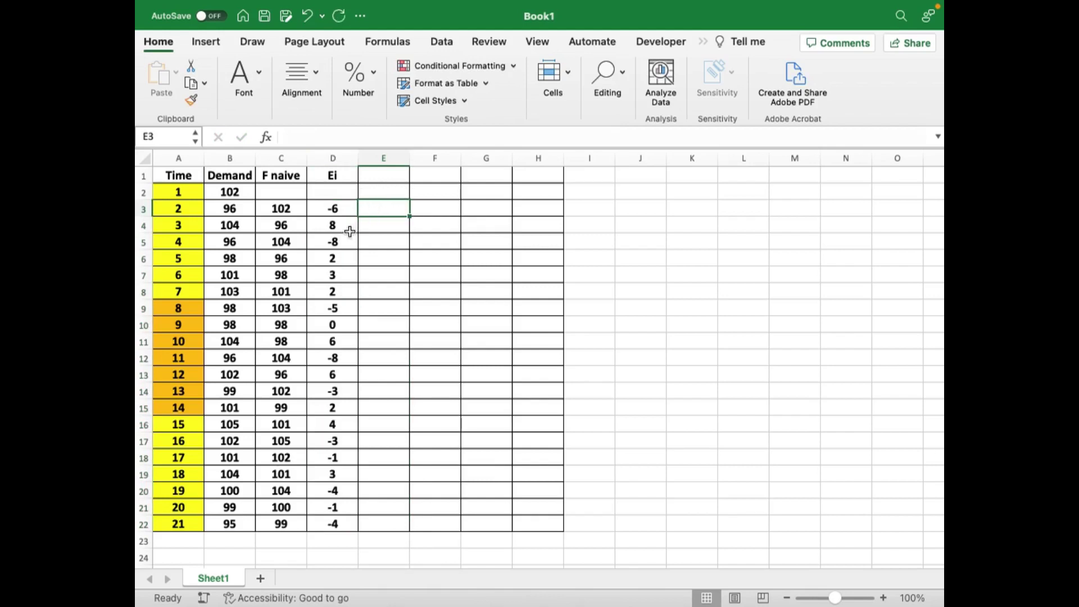
left_click(344, 210)
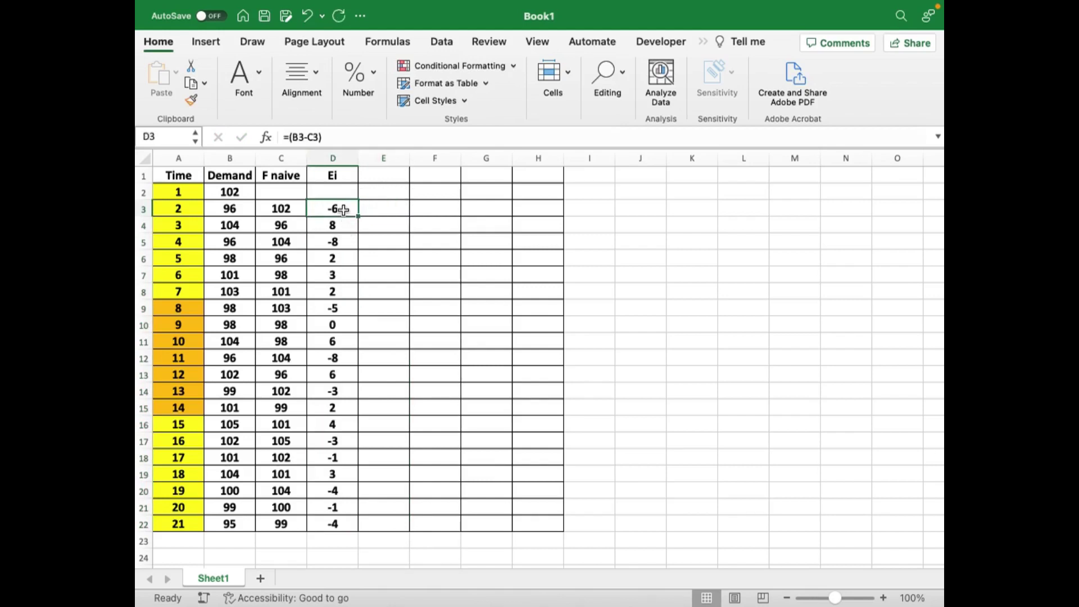
left_click(334, 228)
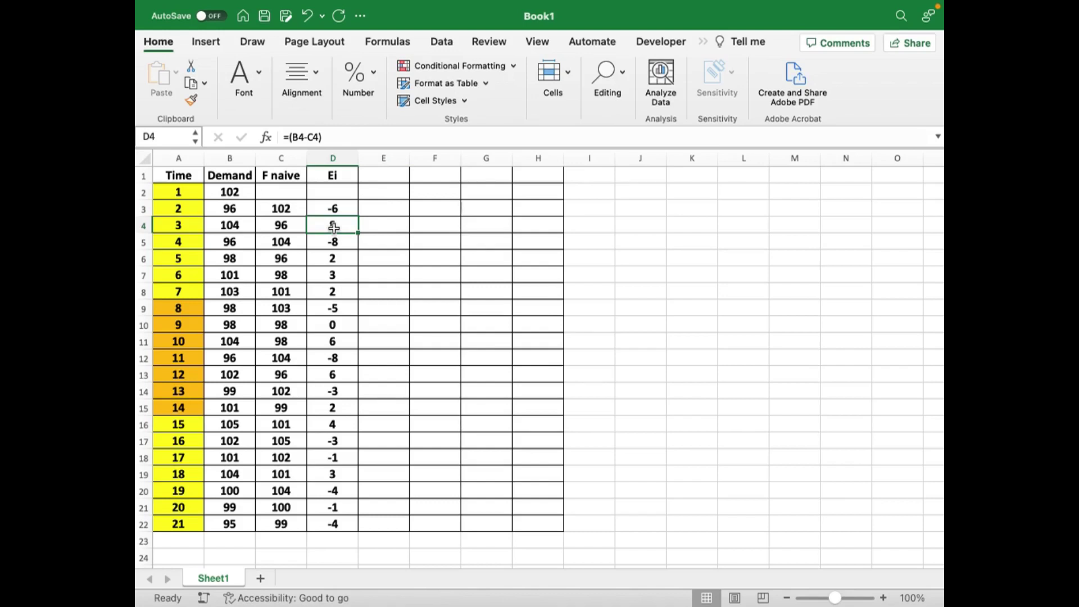
left_click(326, 209)
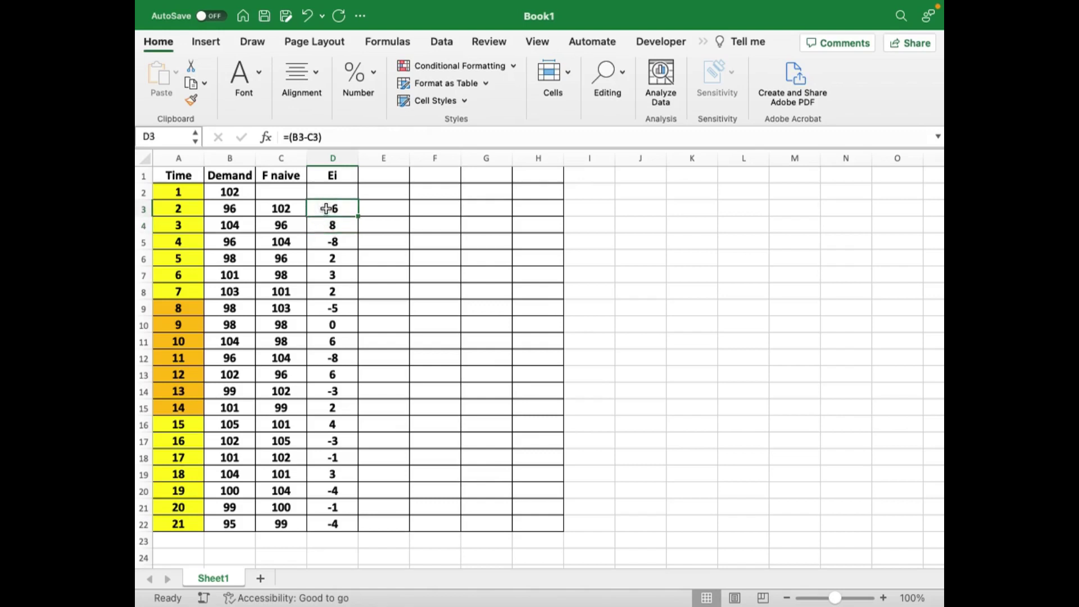
double_click(326, 209)
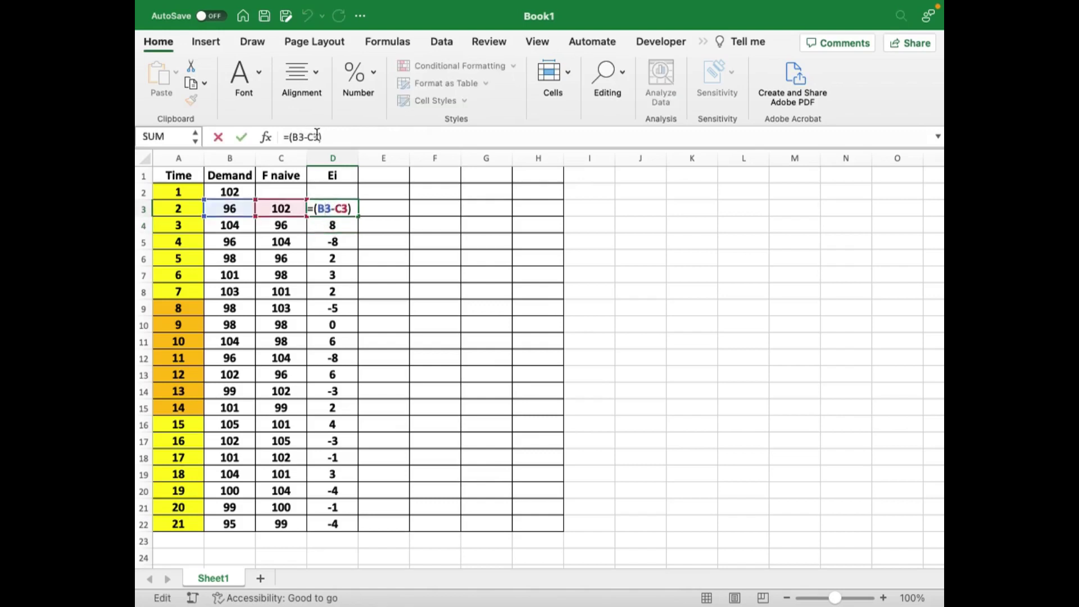
key("Escape")
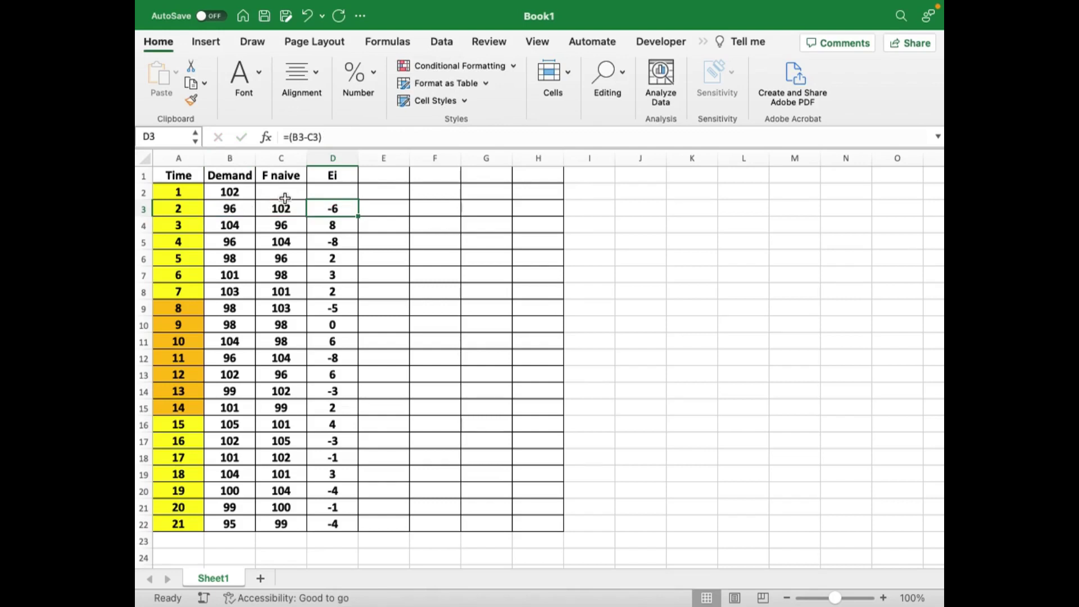
Label J1 'Bias', correcting typos, then reselect J1 for relabelling
left_click(385, 174)
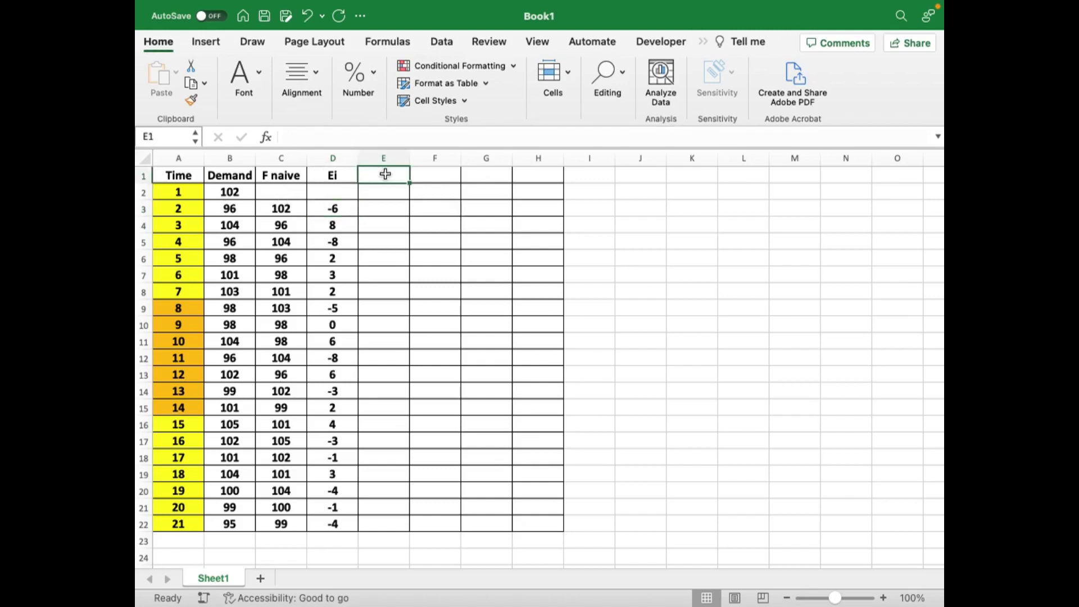
left_click(644, 176)
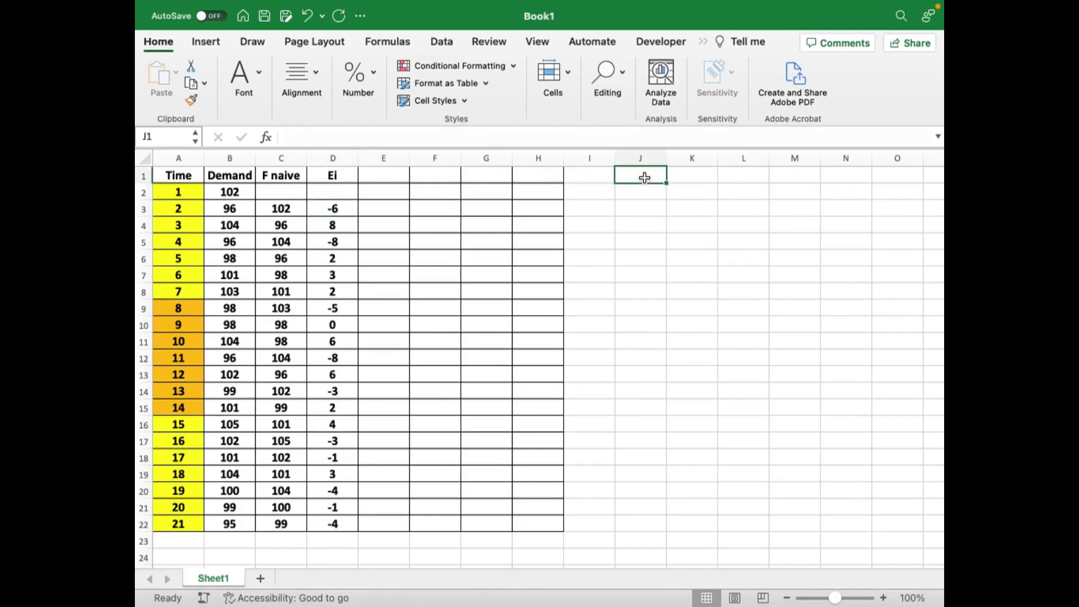
type("Bia")
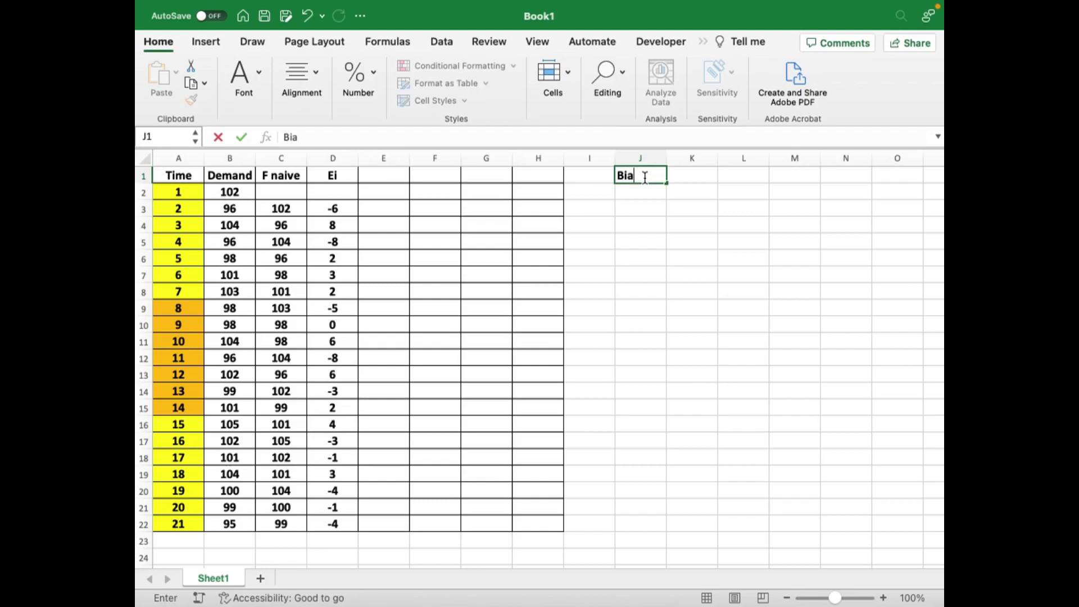
type("s")
key("BackSpace")
key("BackSpace")
key("BackSpace")
type("ais")
key("BackSpace")
key("BackSpace")
key("BackSpace")
type("ias")
key("Return")
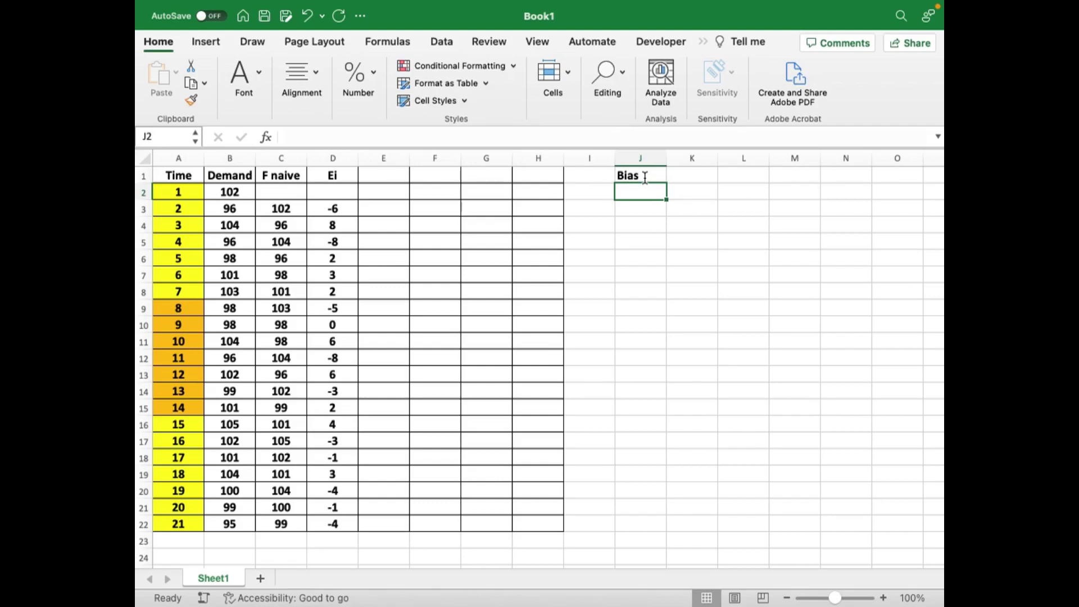
left_click(644, 177)
Label J1 'CFE' and enter =SUM(D3:D22) in J2, giving -7
type("C")
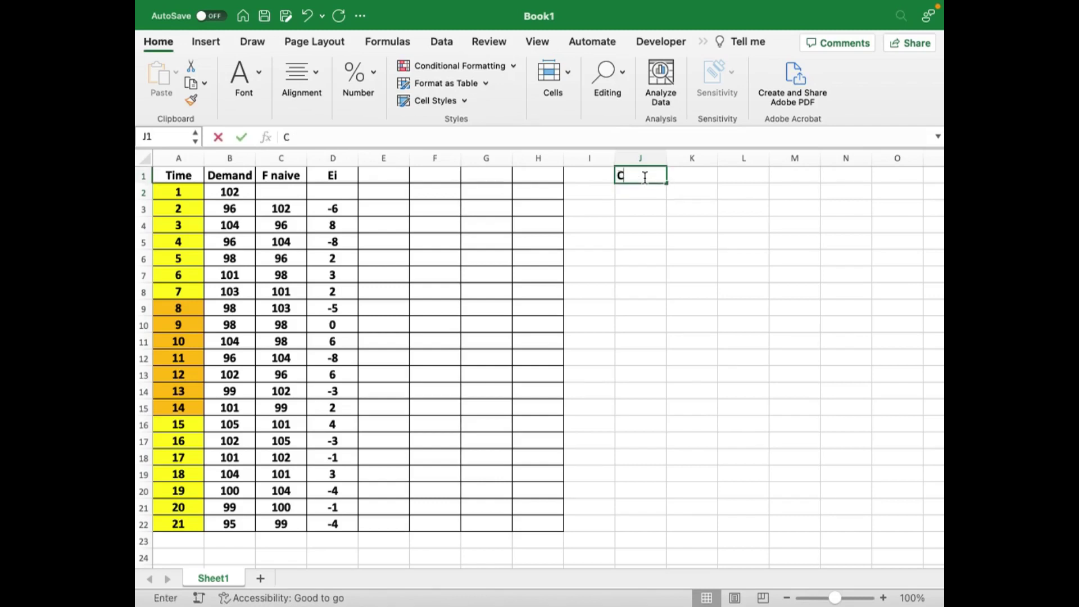
type("FE")
key("Return")
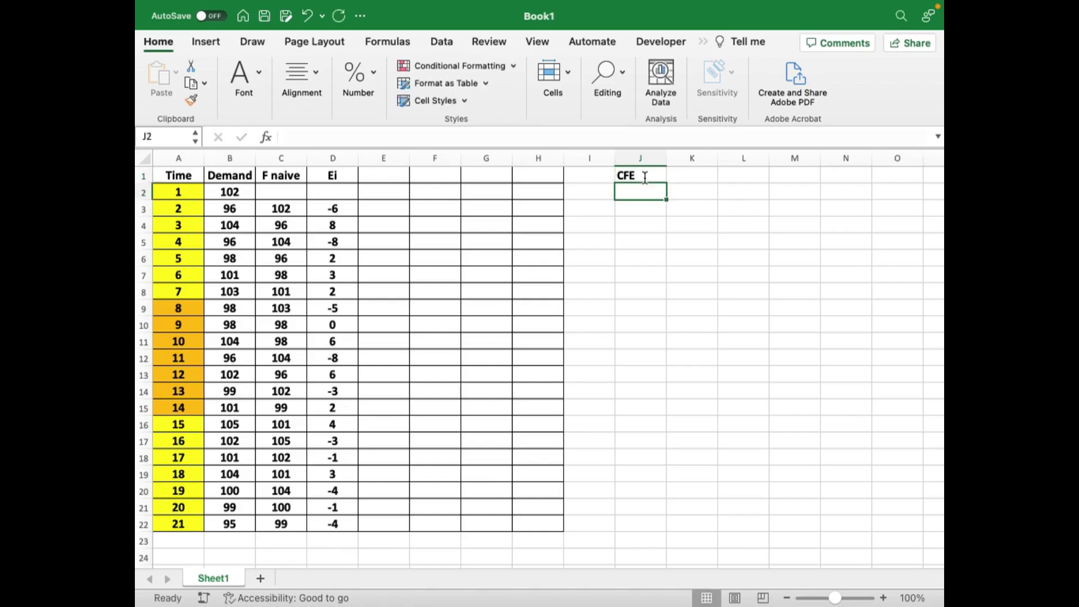
type("=")
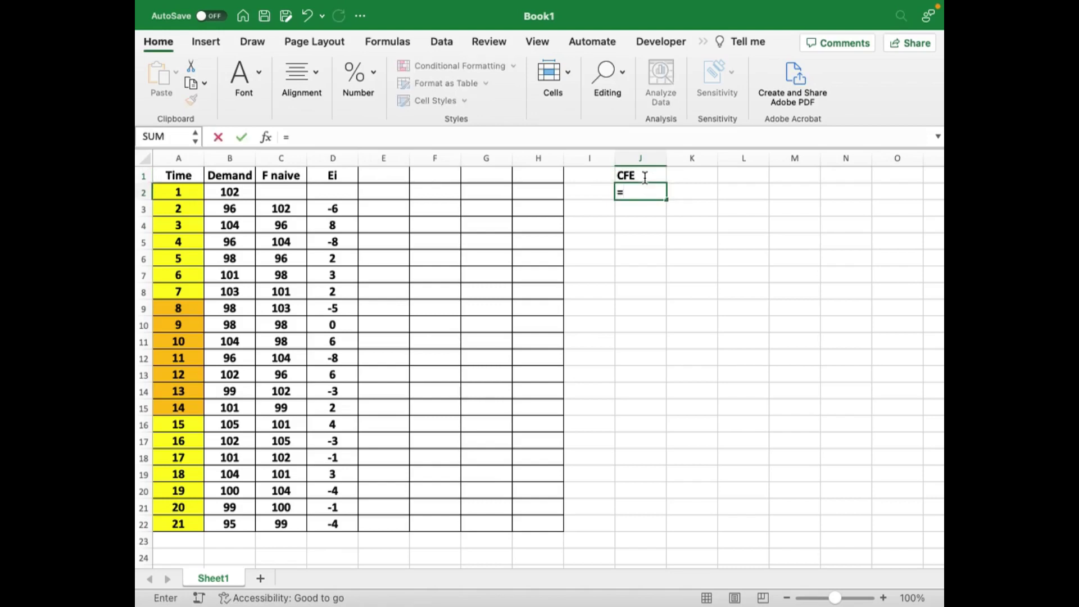
type("sum")
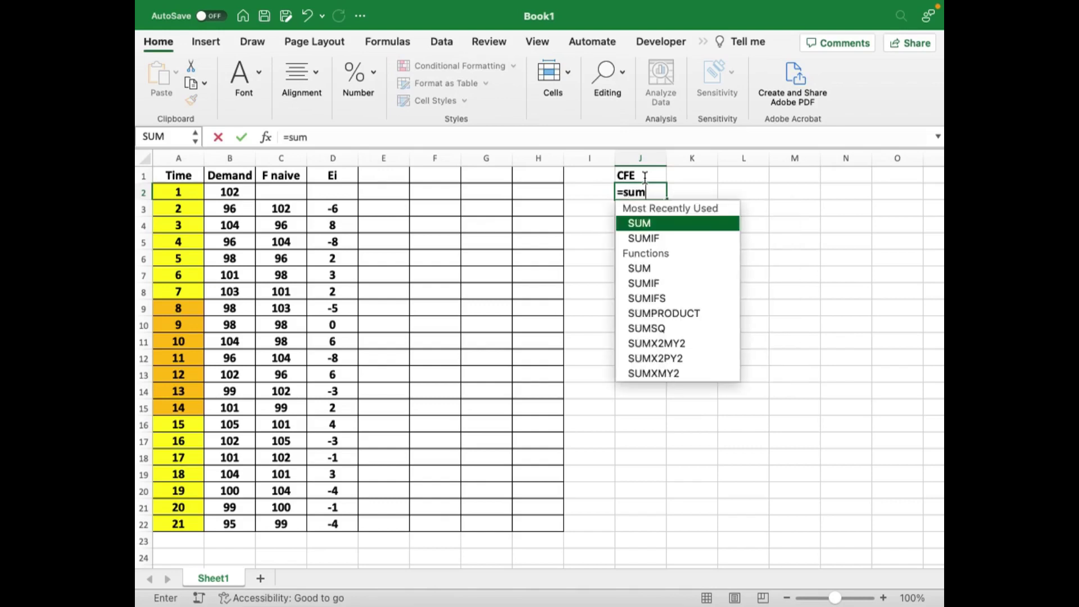
type("(")
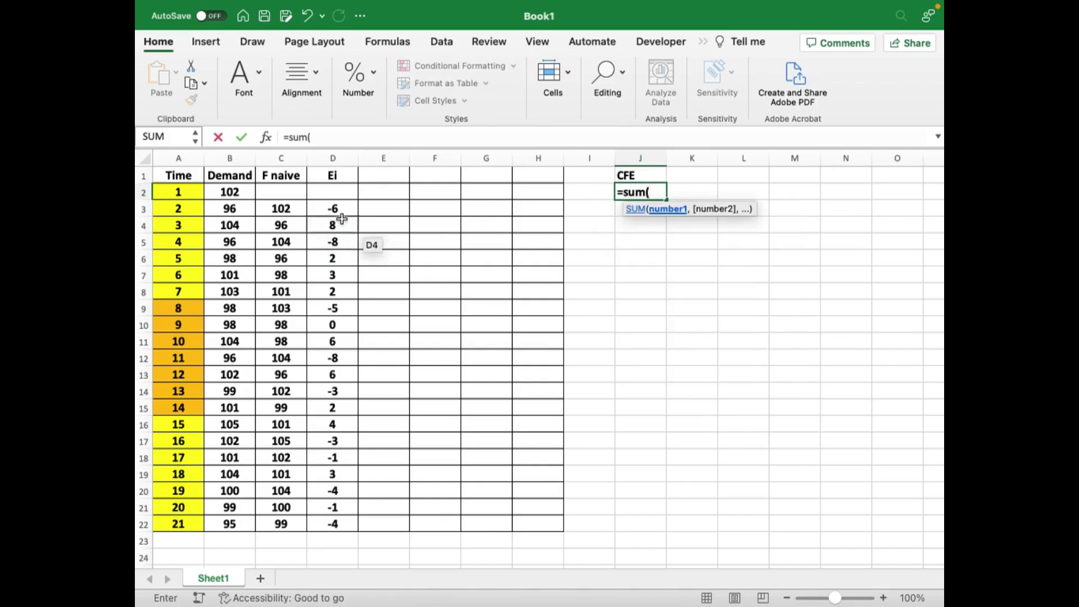
left_click_drag(332, 212, 326, 522)
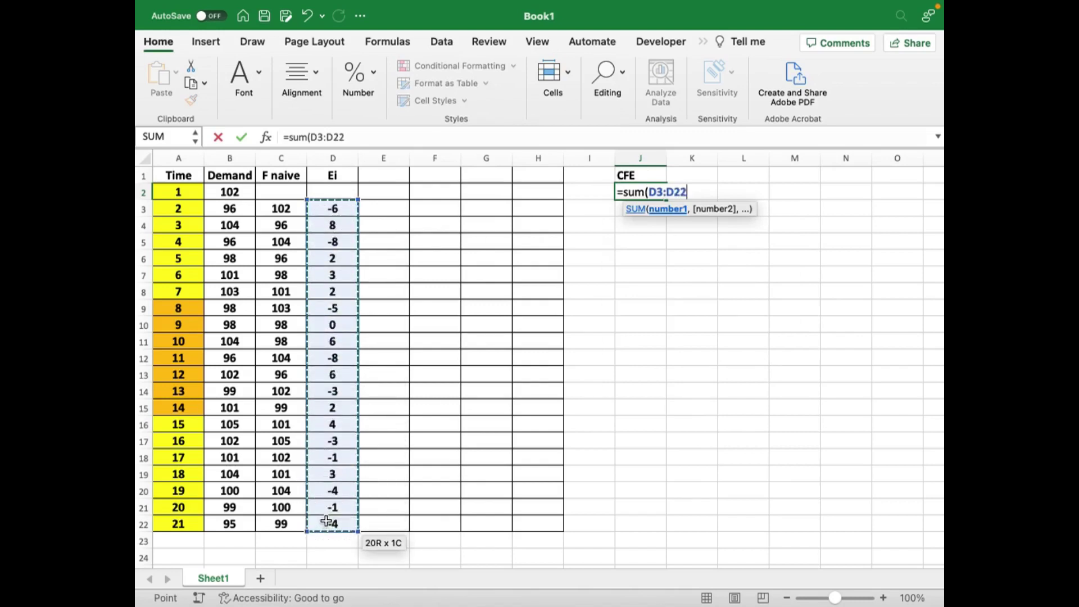
key("Return")
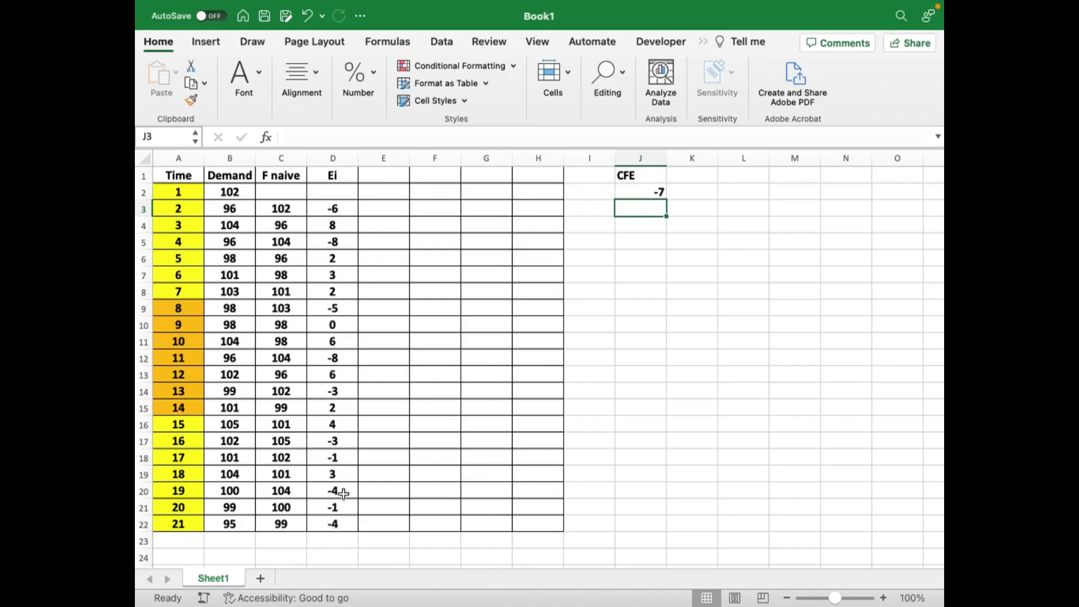
Label J4 'E bar' and enter =AVERAGE(D3:D22) in J5, giving -0.35
key("Down")
type("E")
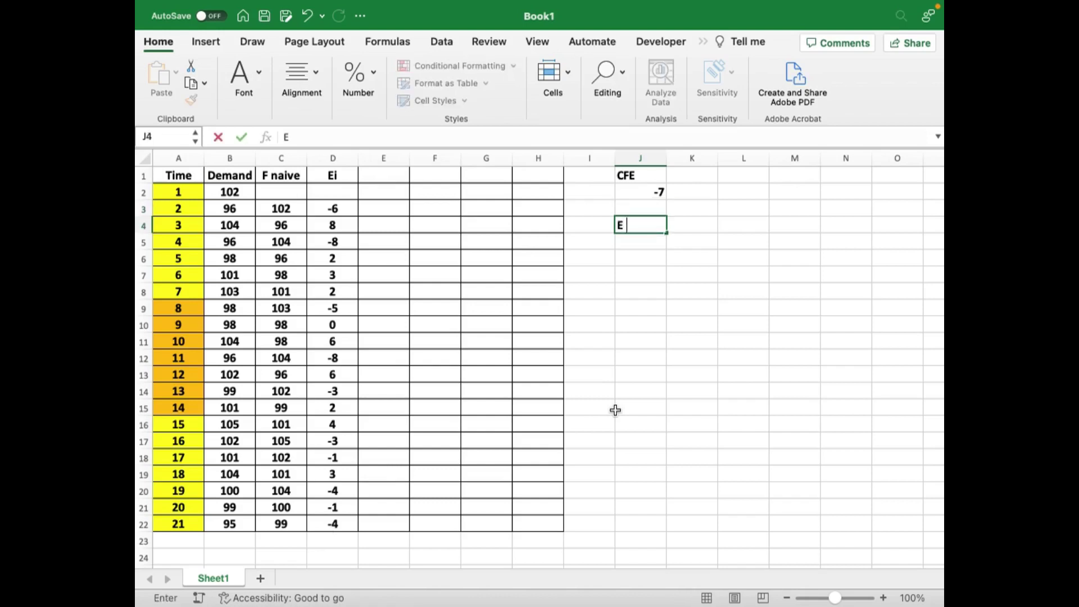
type(" bar")
key("Return")
type("=")
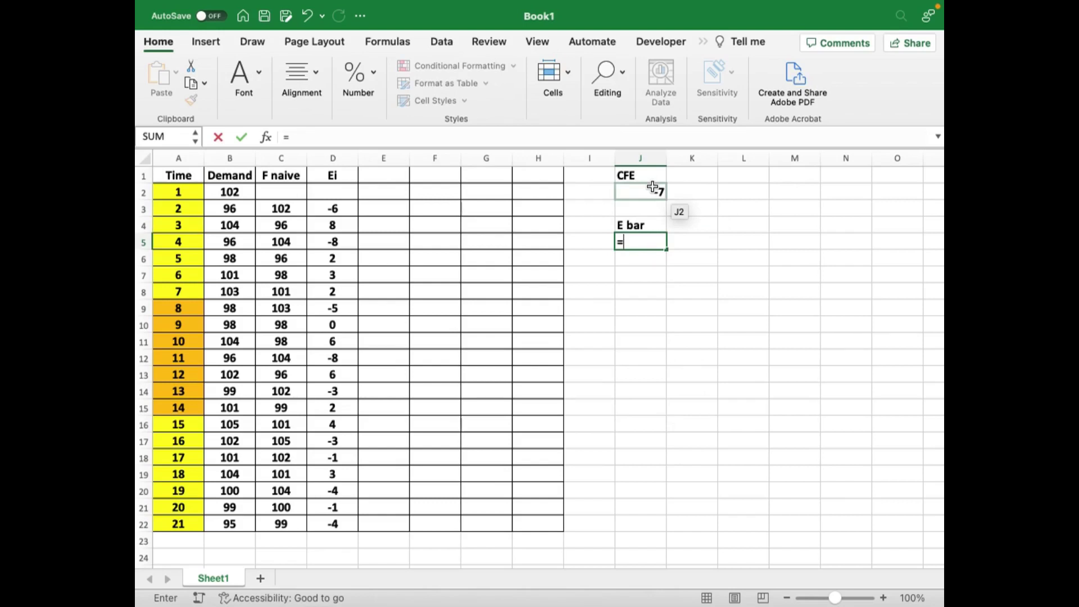
type("av")
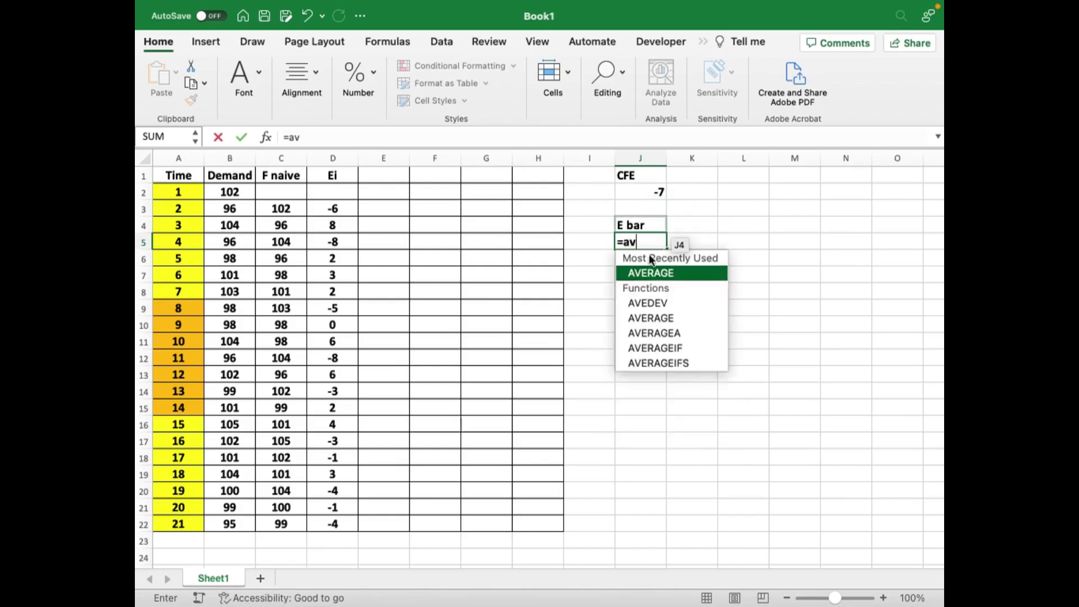
double_click(647, 278)
left_click_drag(333, 209, 336, 523)
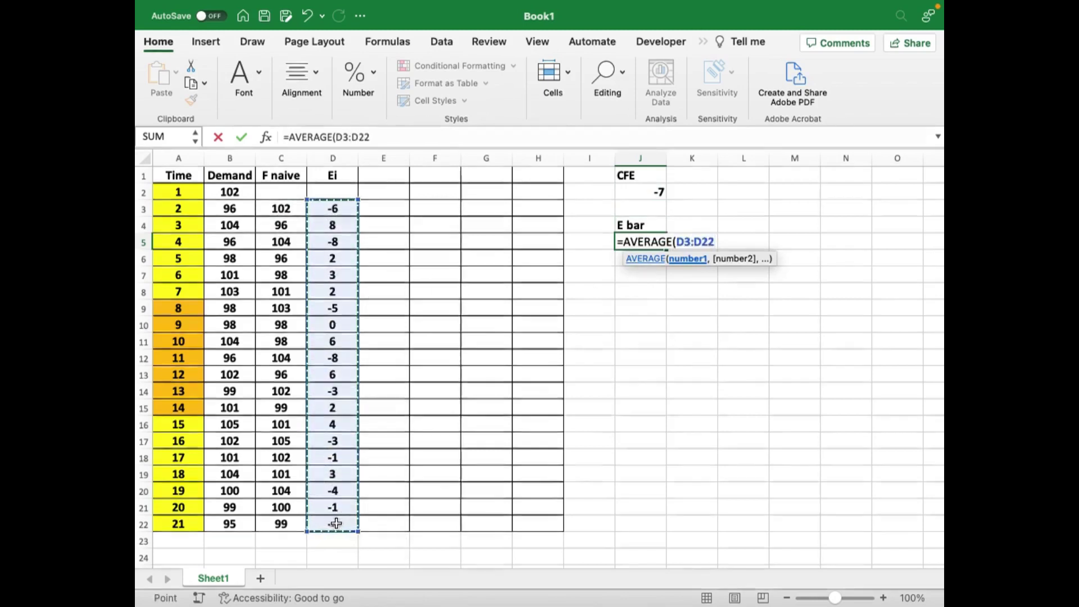
type(")")
key("Return")
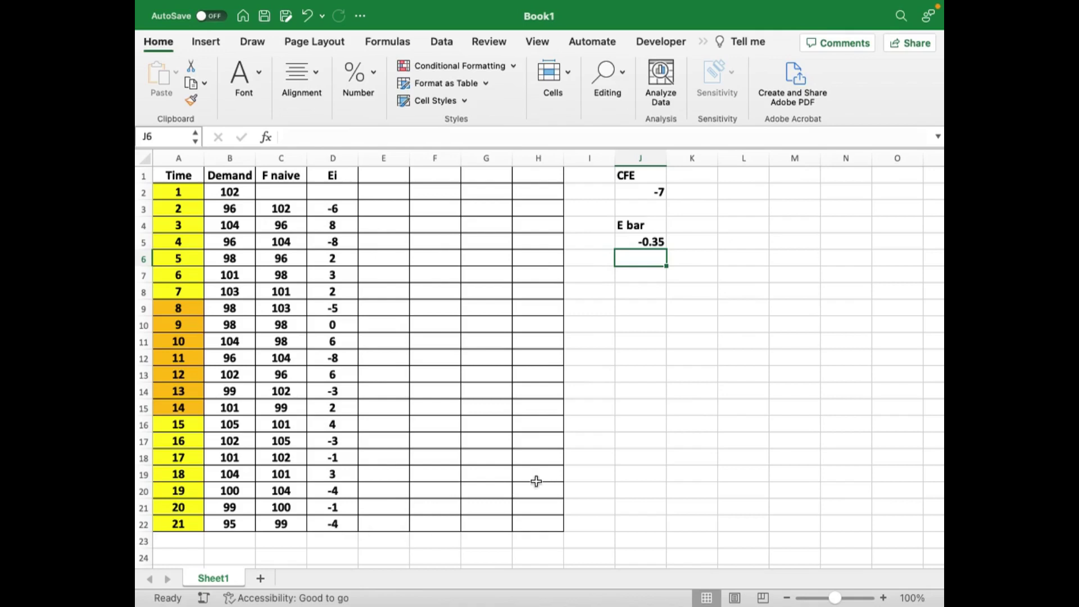
left_click_drag(633, 225, 633, 235)
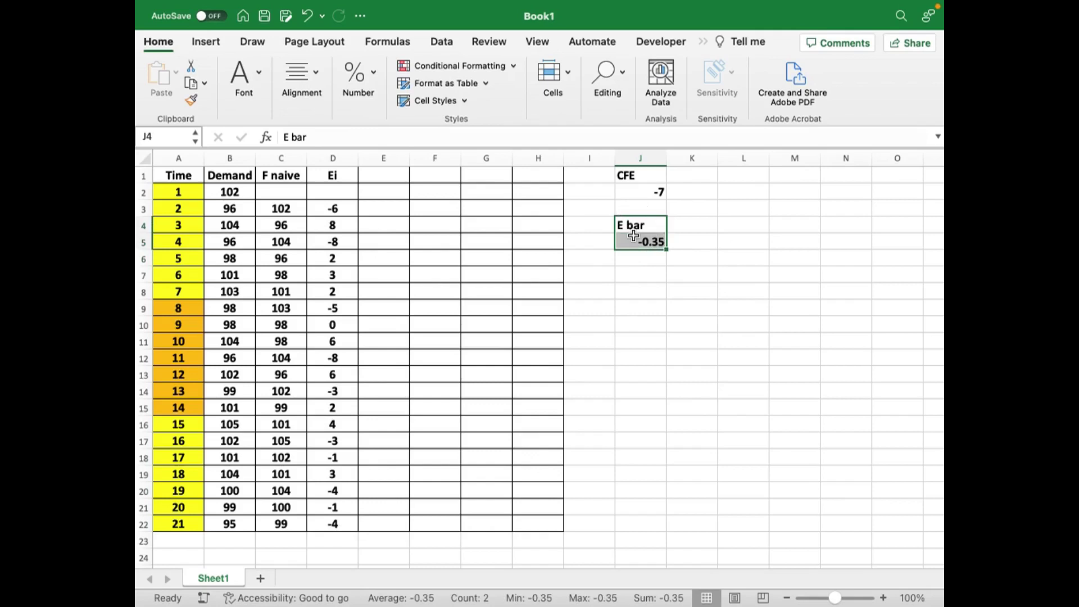
Move the E bar heading and its -0.35 value into K1:K2
key("super+c")
left_click(700, 177)
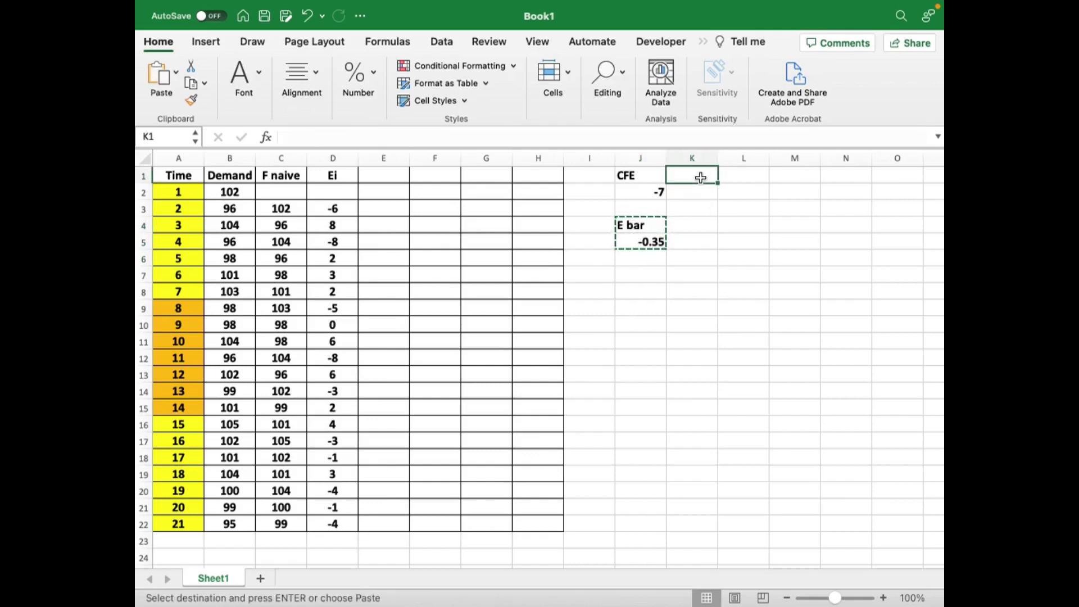
key("Return")
Center the summary cells J1:K2 and L1:O2
left_click(639, 178)
left_click_drag(639, 177, 703, 191)
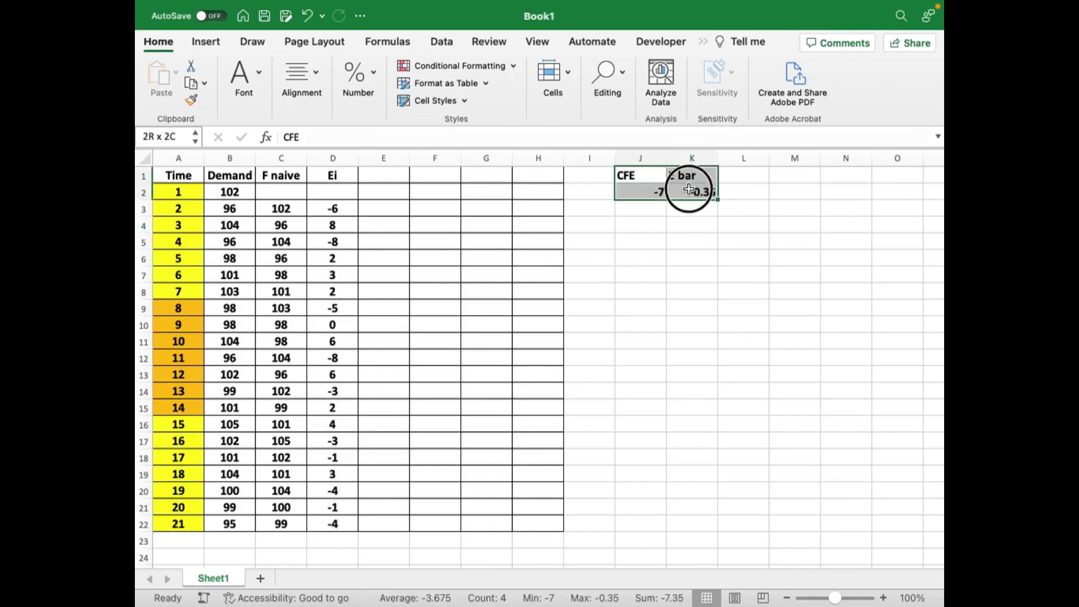
left_click(302, 76)
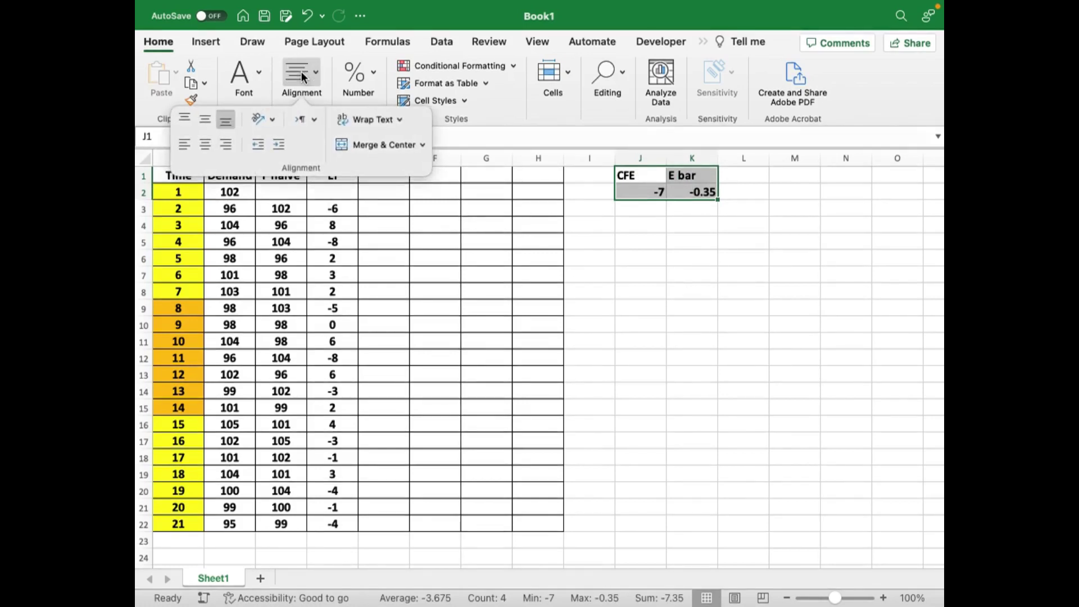
left_click(205, 145)
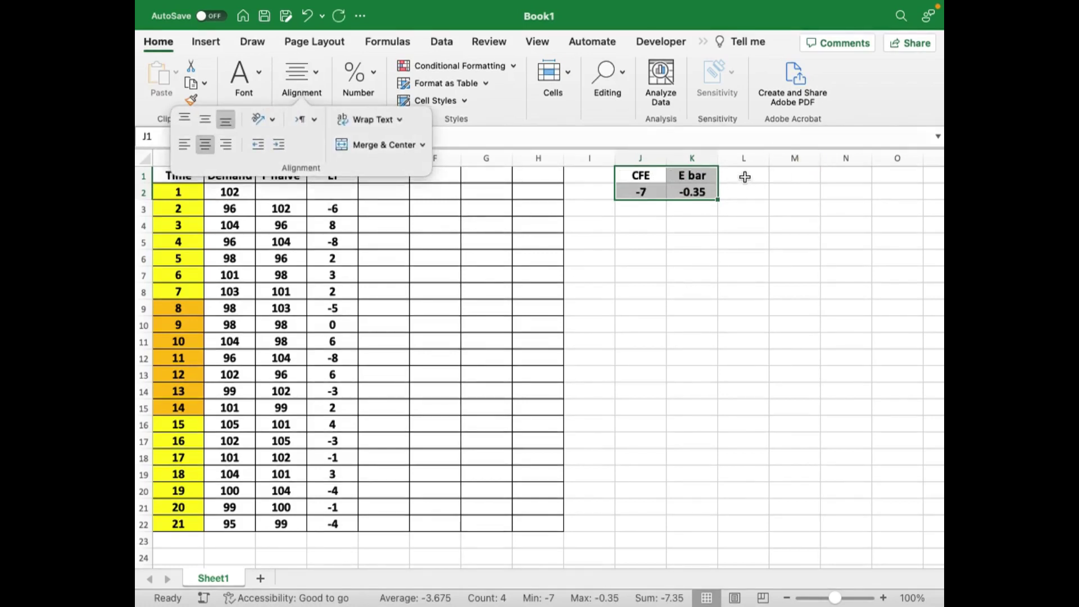
left_click_drag(746, 175, 883, 195)
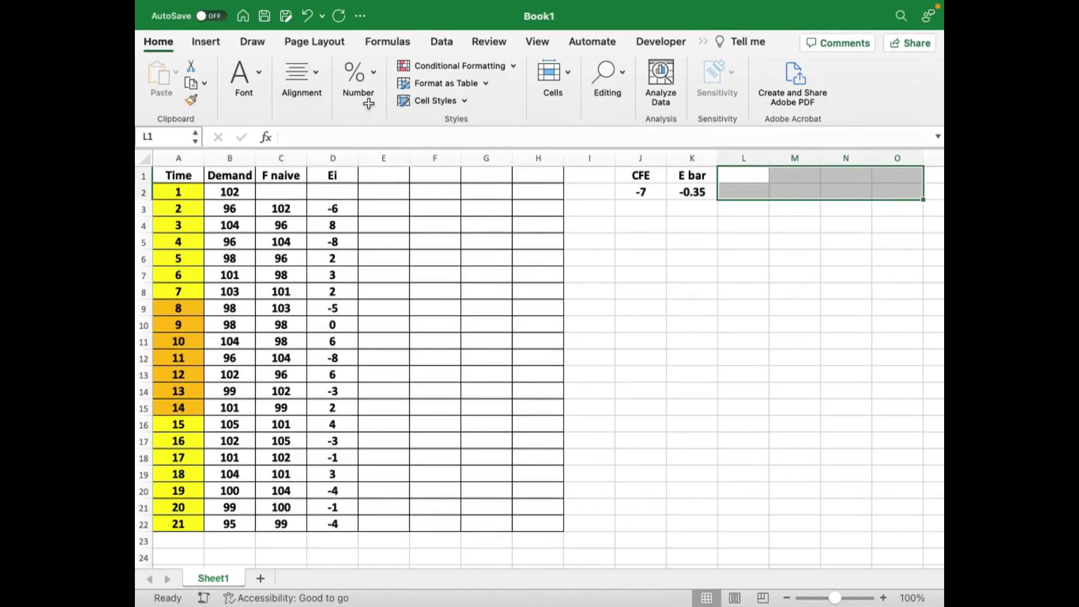
left_click(303, 81)
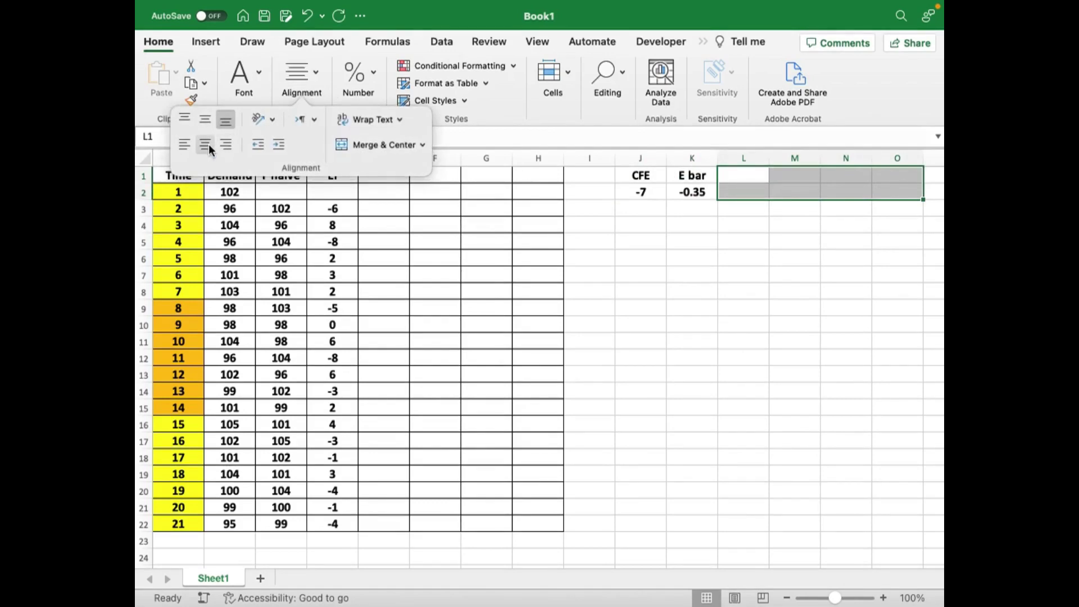
left_click(749, 183)
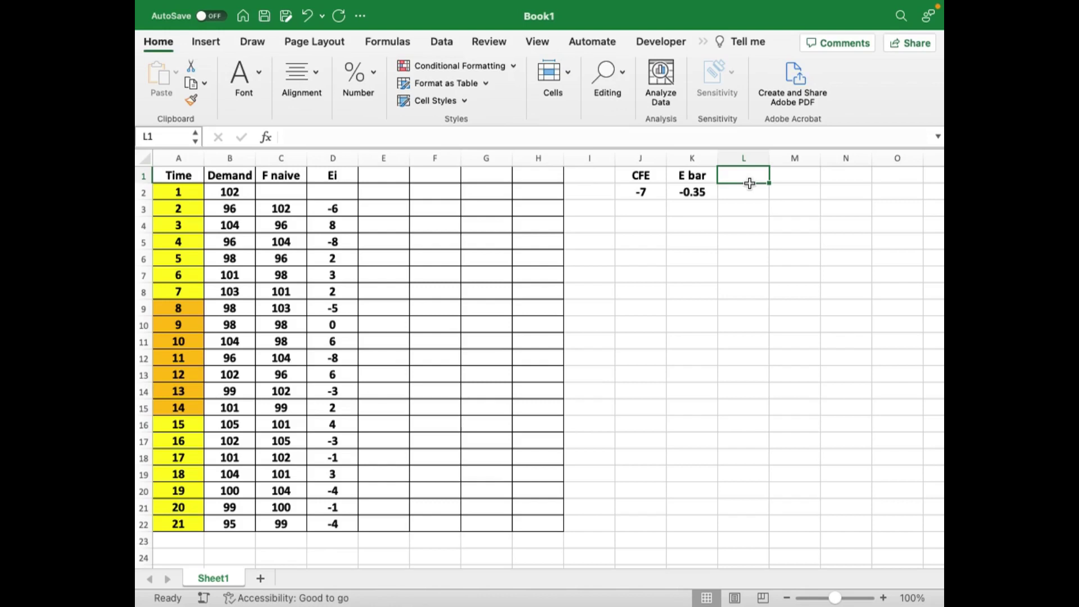
Label L1 'STD E' and enter =STDEV.S(D3:D22) in L2, giving 4.7047
type("ST")
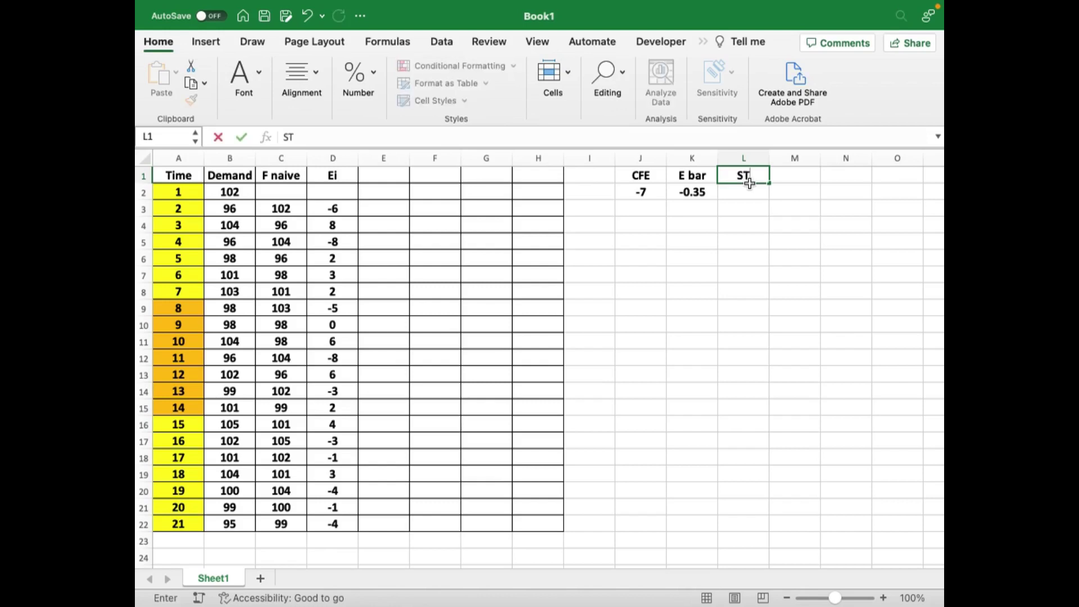
type("D E")
key("Return")
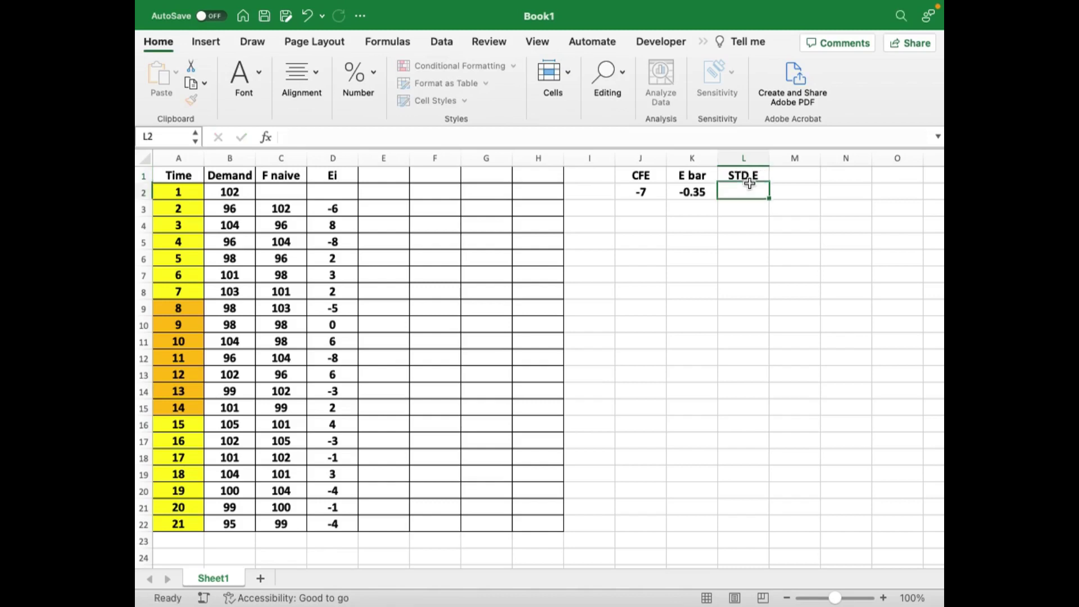
type("=st")
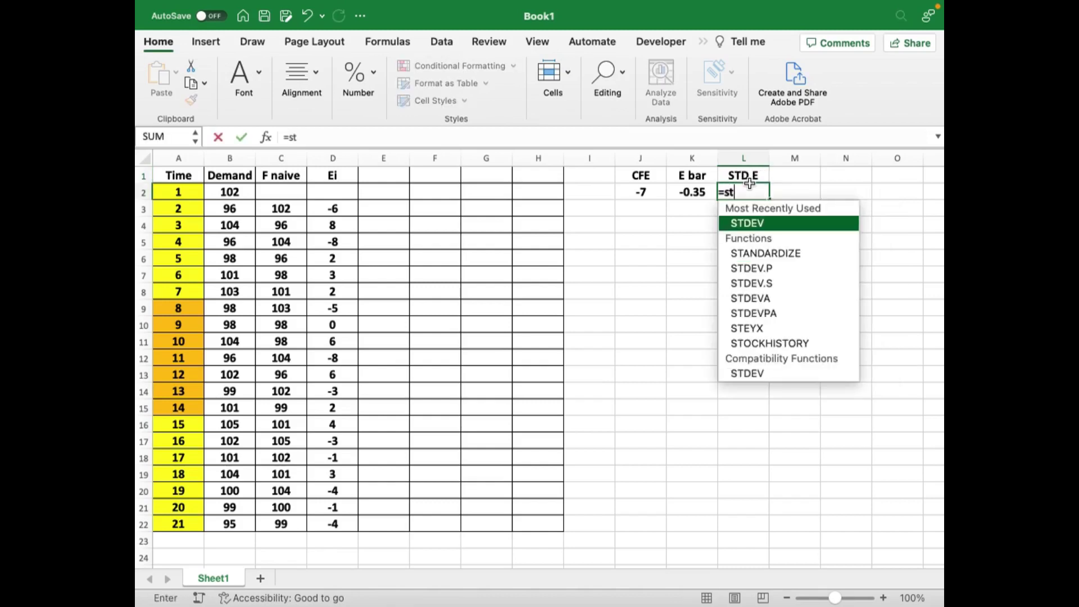
type("d")
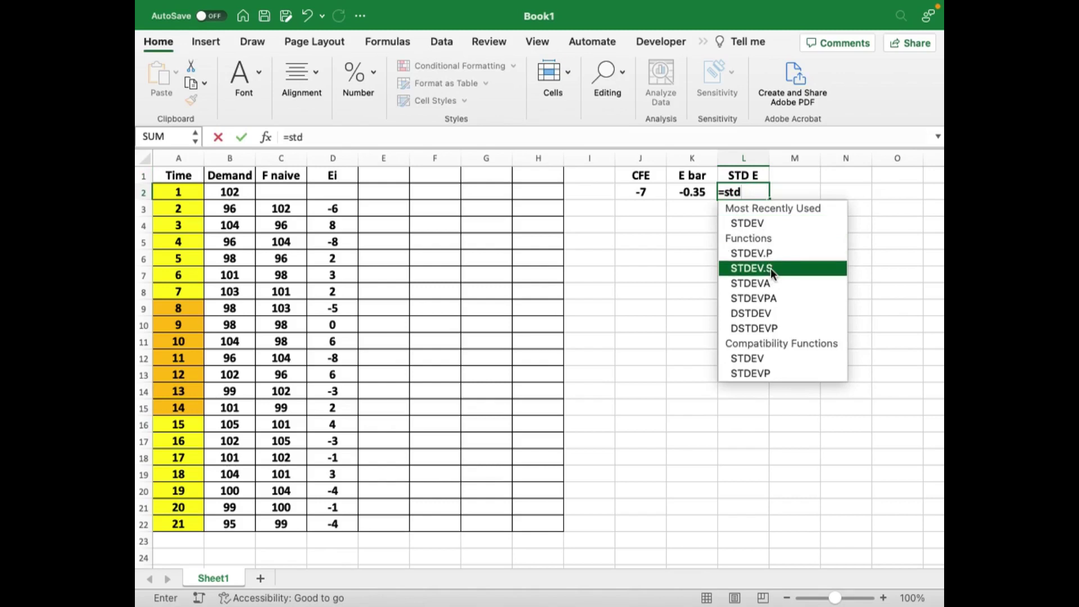
double_click(771, 268)
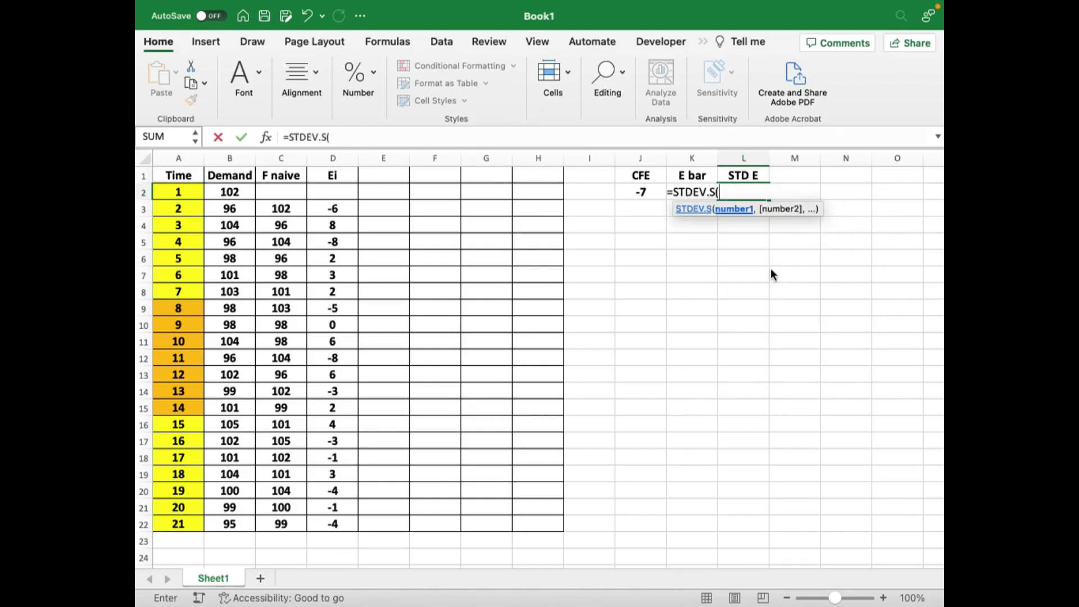
left_click_drag(333, 208, 337, 526)
key("Return")
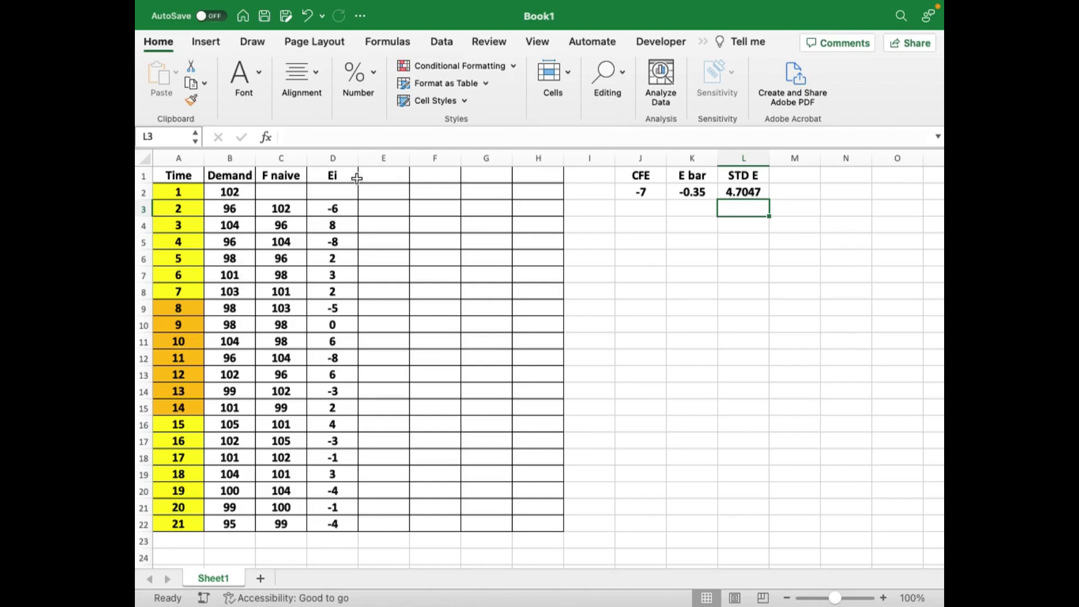
Head column E with '|Ei|' in E1
left_click(379, 176)
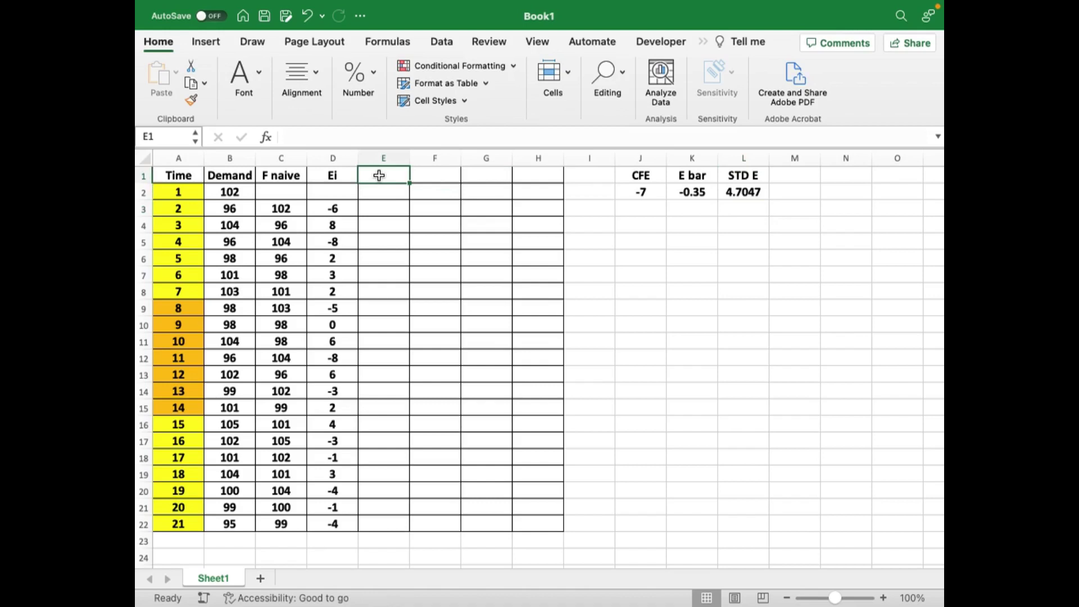
type("|E")
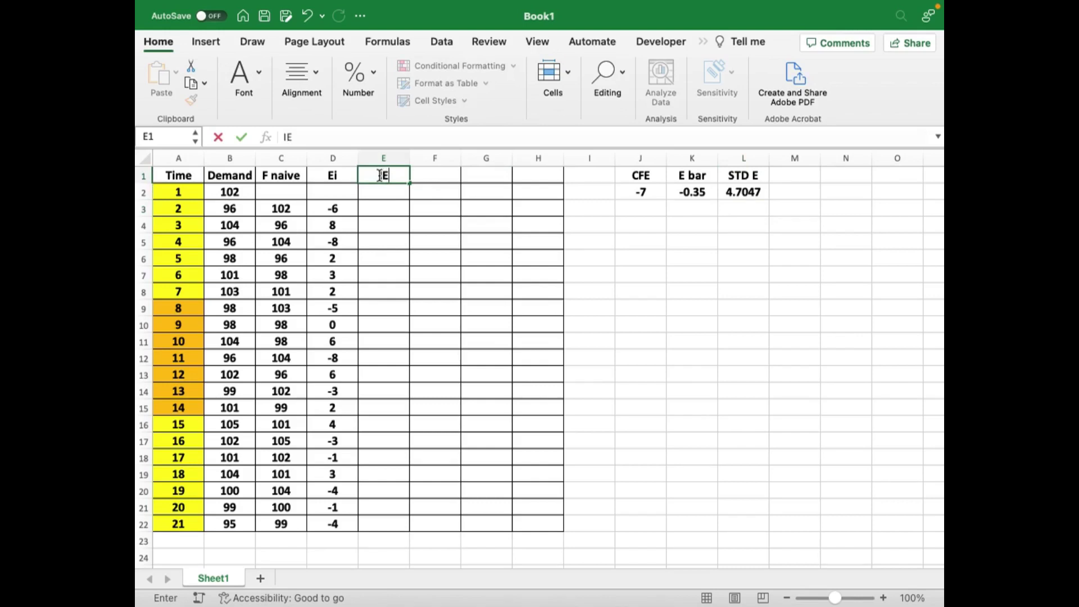
type("i")
type("|")
key("Return")
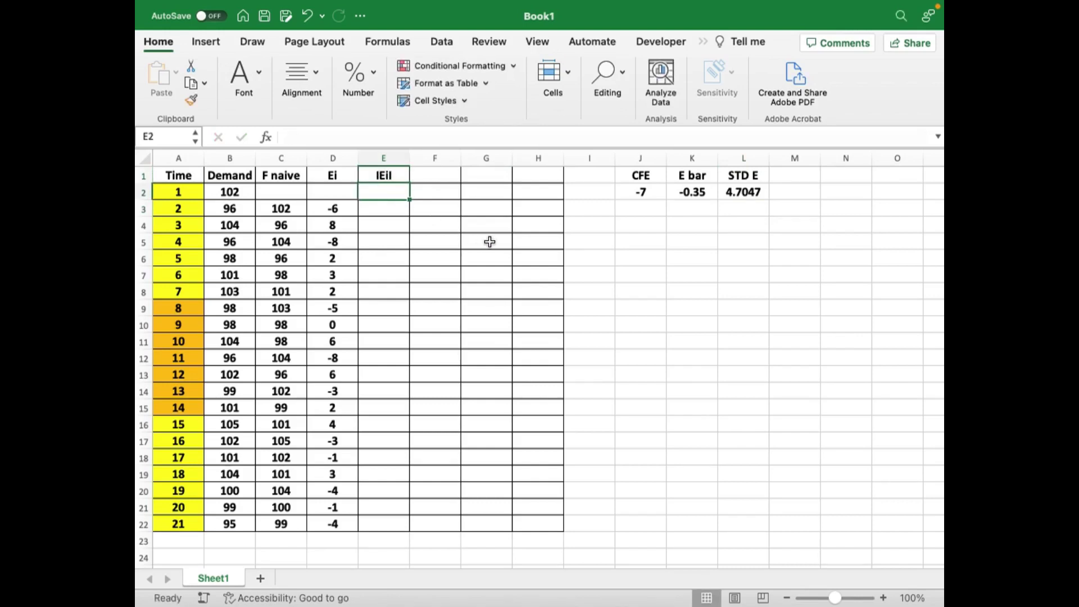
Enter =ABS(D3) in E3 and fill it down through E22
key("Down")
type("=")
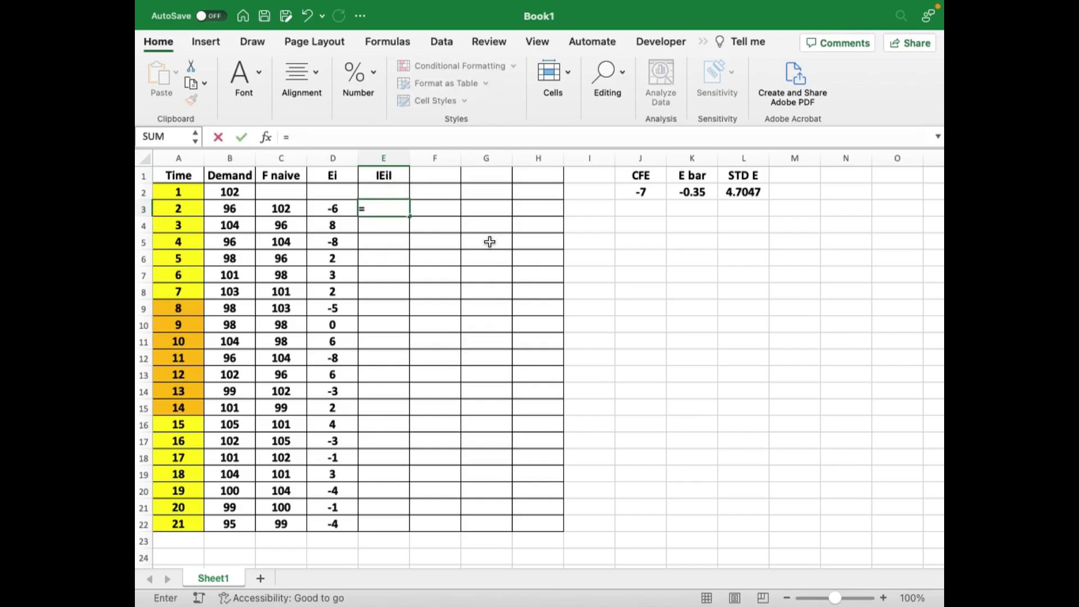
type("abs")
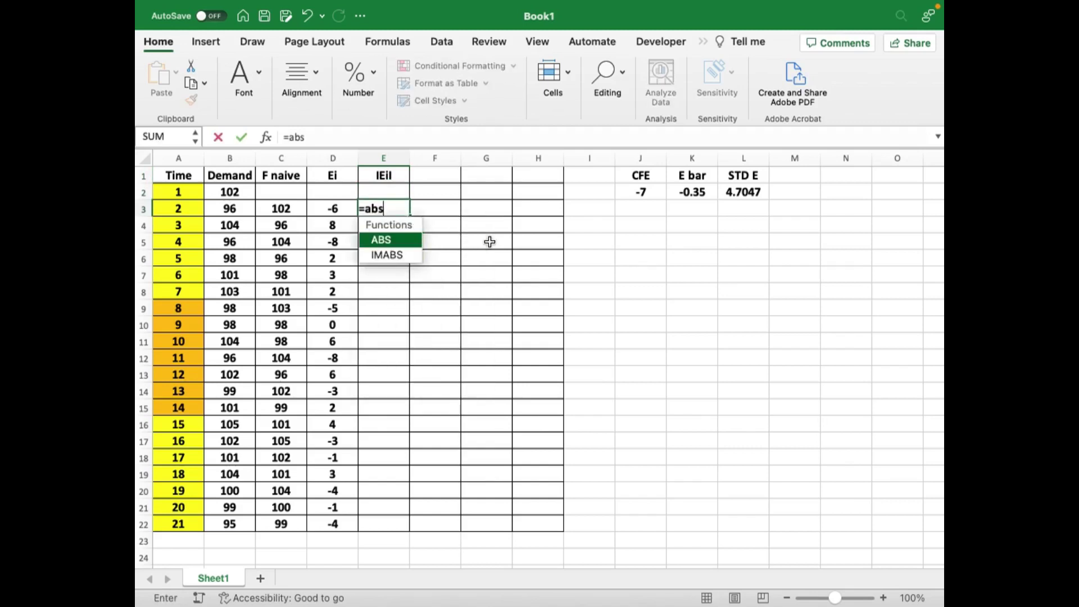
type("(")
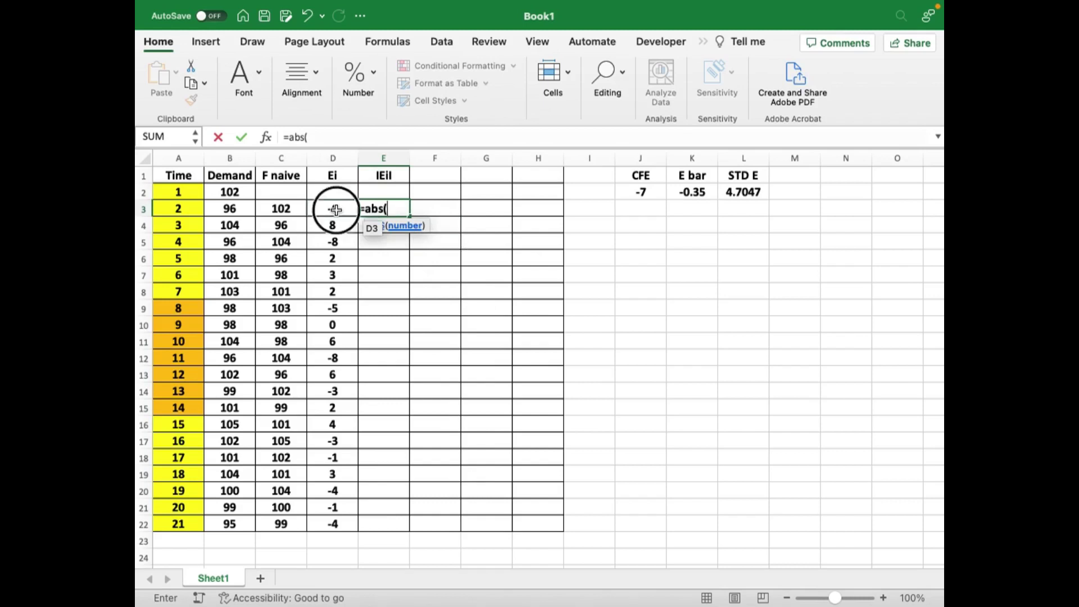
left_click(337, 209)
type(")")
key("Return")
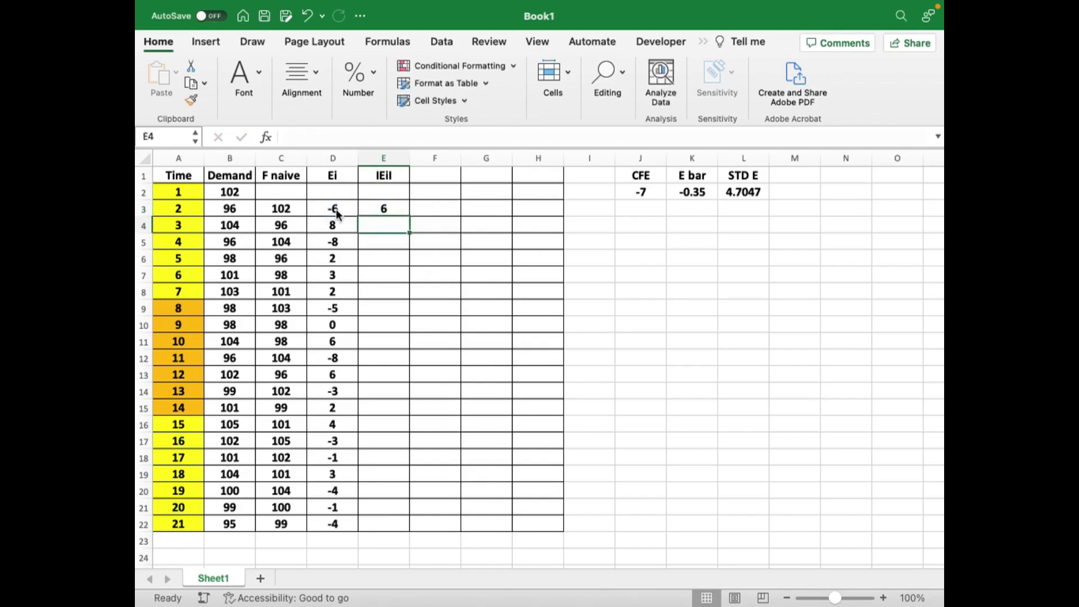
left_click(383, 209)
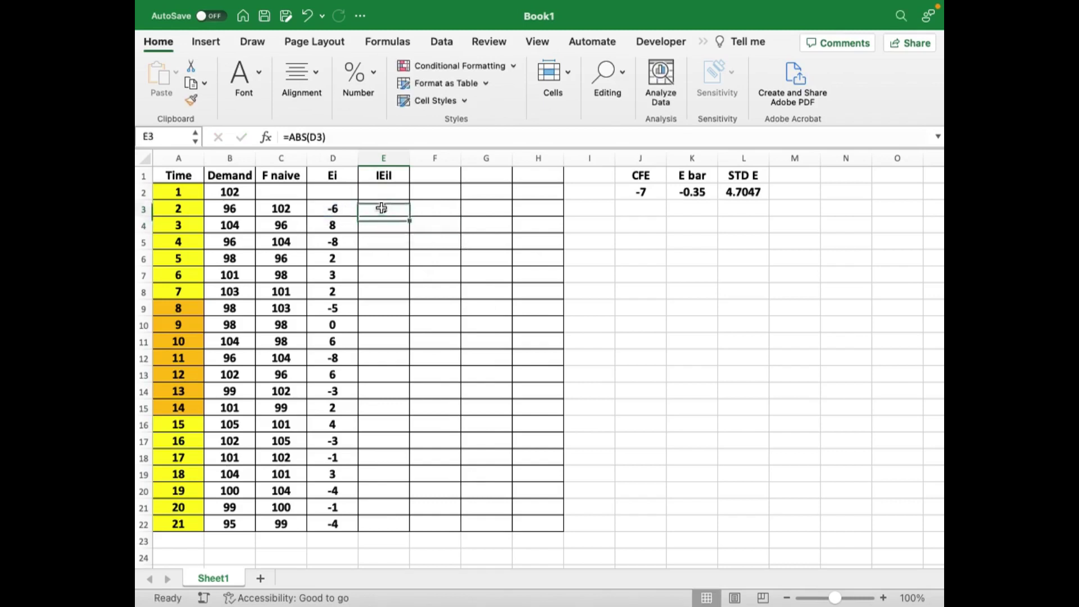
double_click(408, 217)
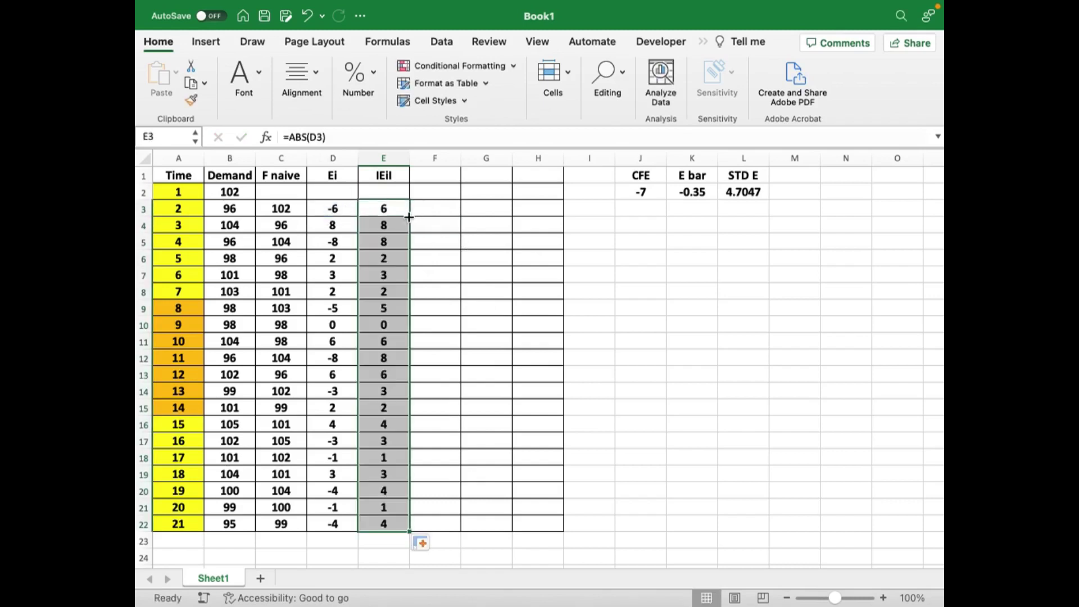
left_click(800, 176)
Label M1 'MAD' and enter =AVERAGE(E3:E22) in M2, giving 3.95
type("M")
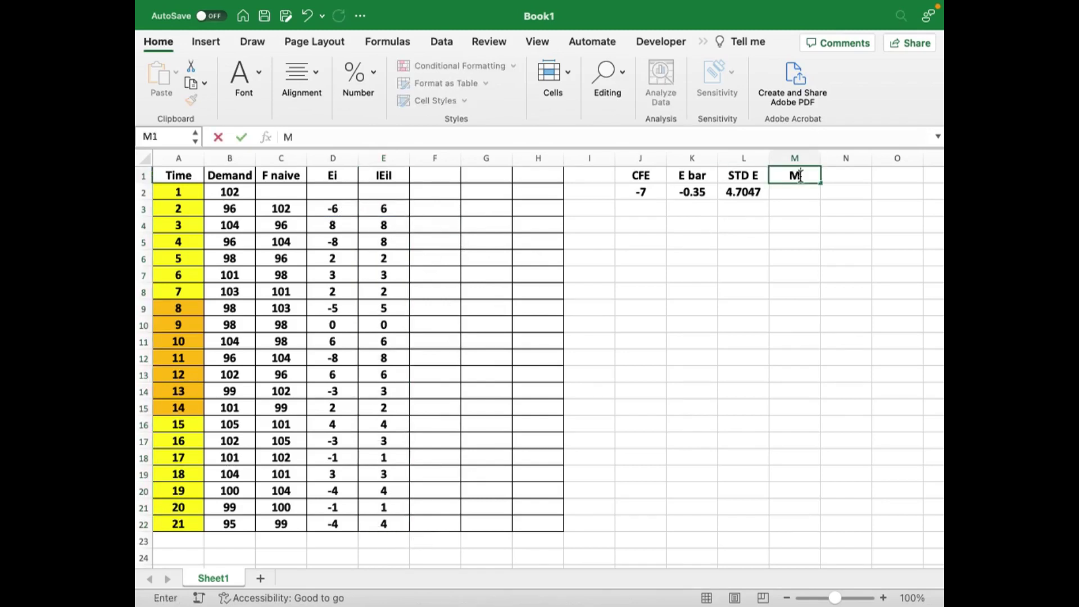
type("AD")
key("Return")
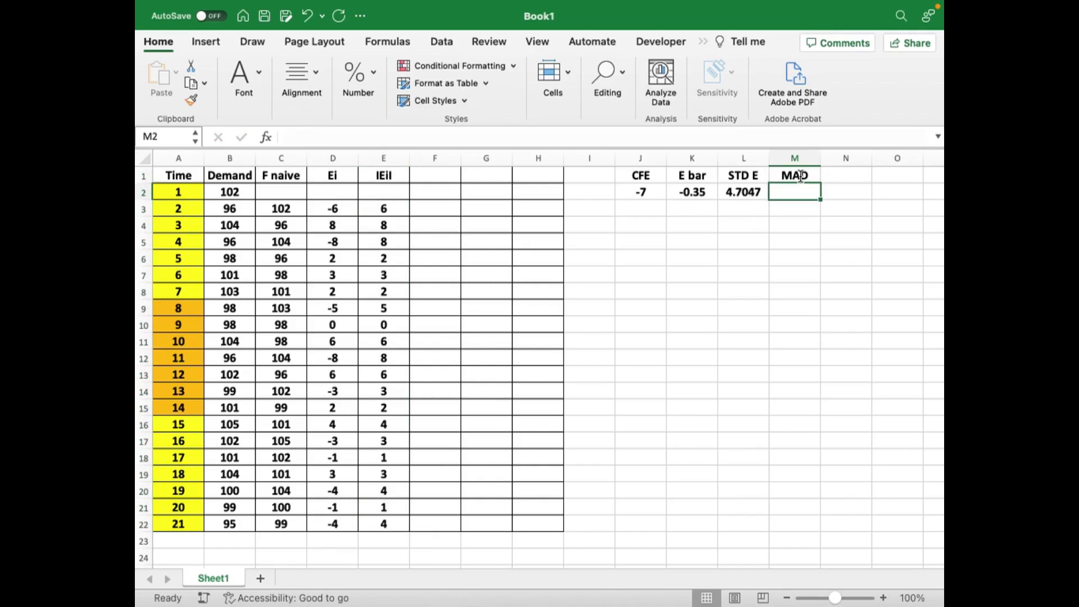
type("=")
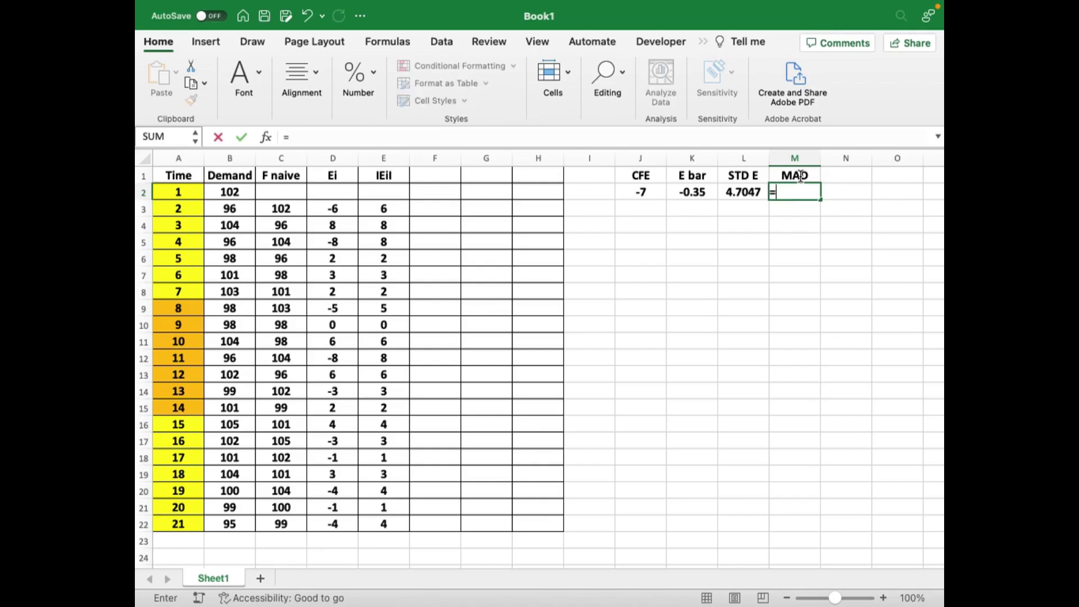
type("av")
double_click(801, 222)
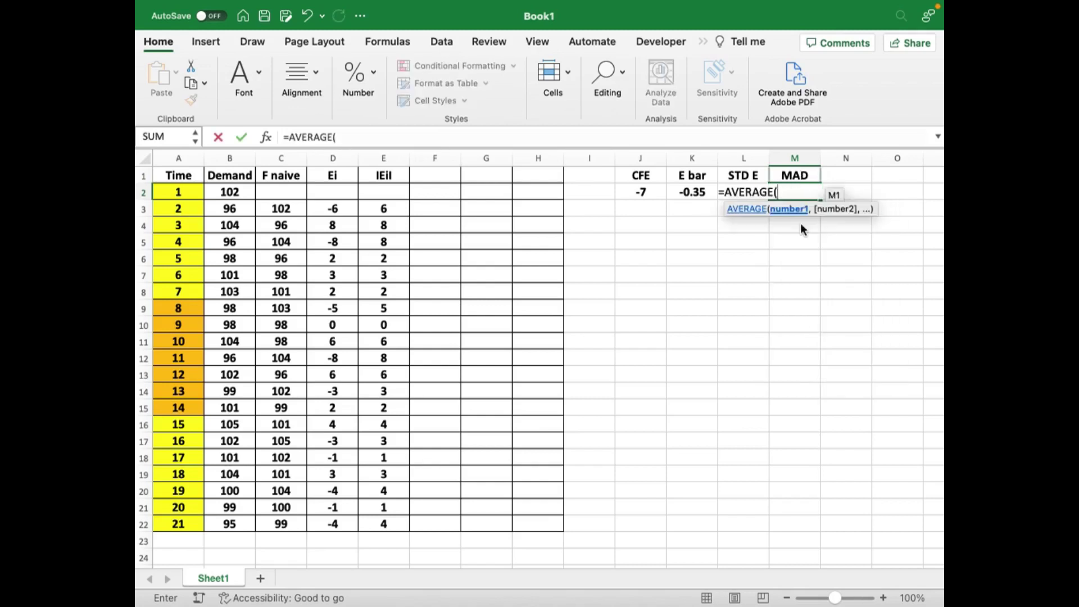
left_click(383, 211)
left_click_drag(384, 211, 385, 525)
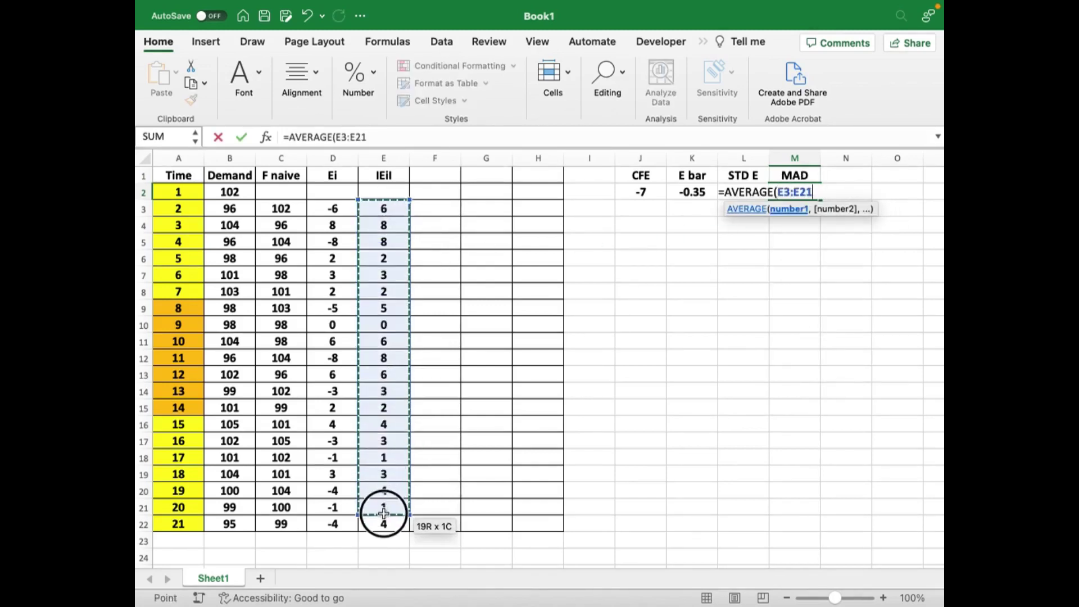
key("Return")
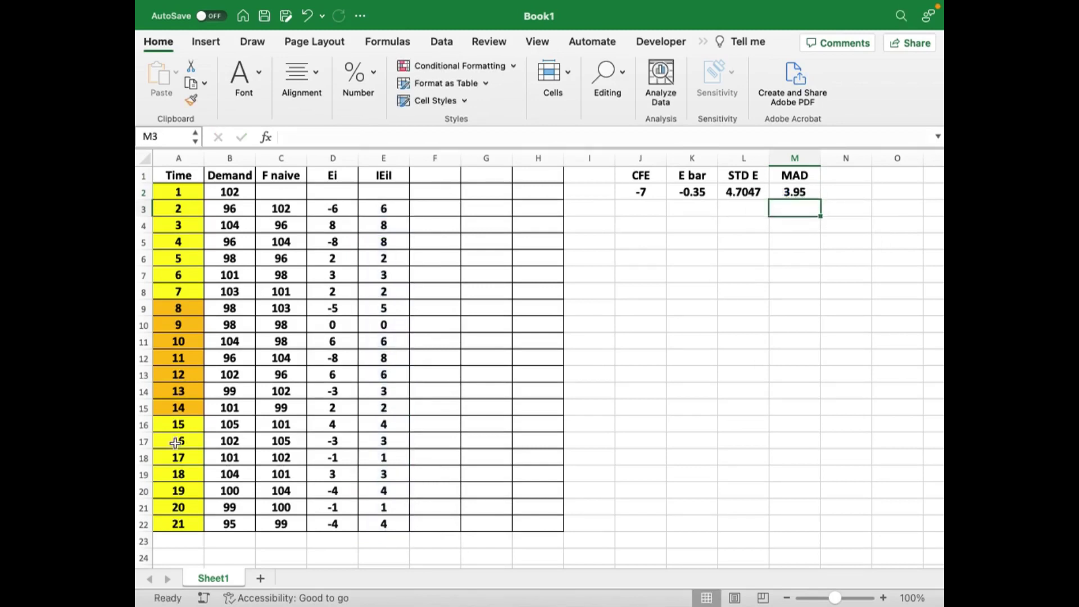
left_click(425, 172)
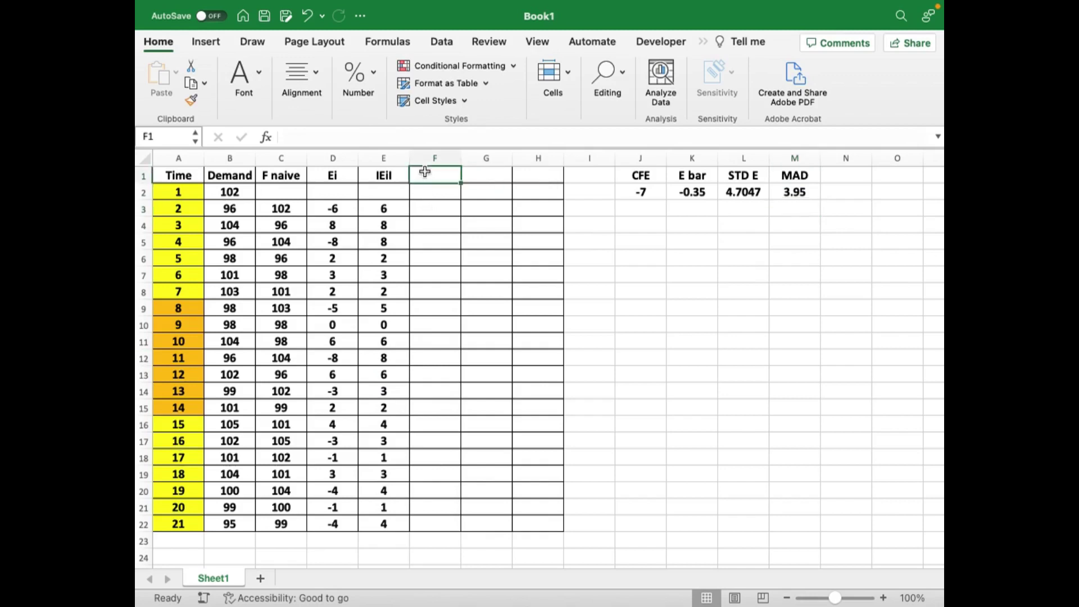
Head column F with 'Ei^2' and fill =E3^2 down from F3
type("Ei")
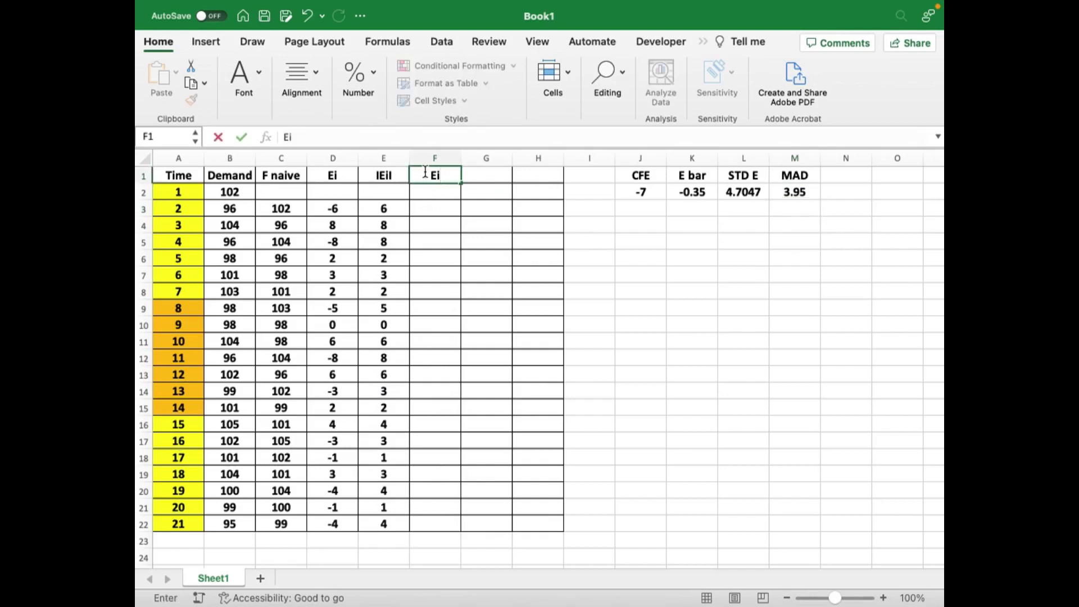
type("^2")
key("Return")
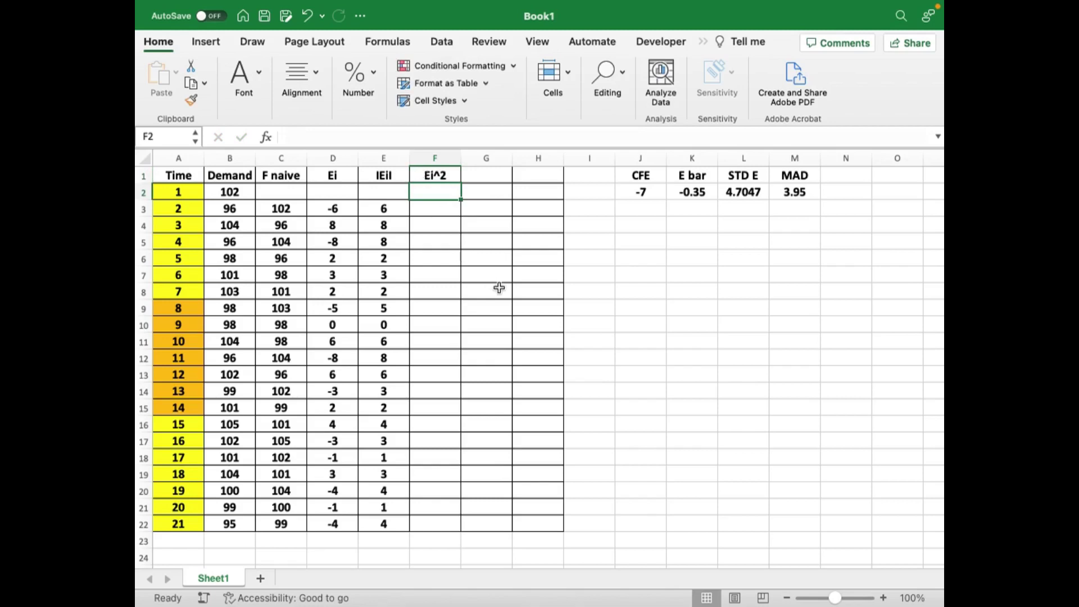
left_click(432, 209)
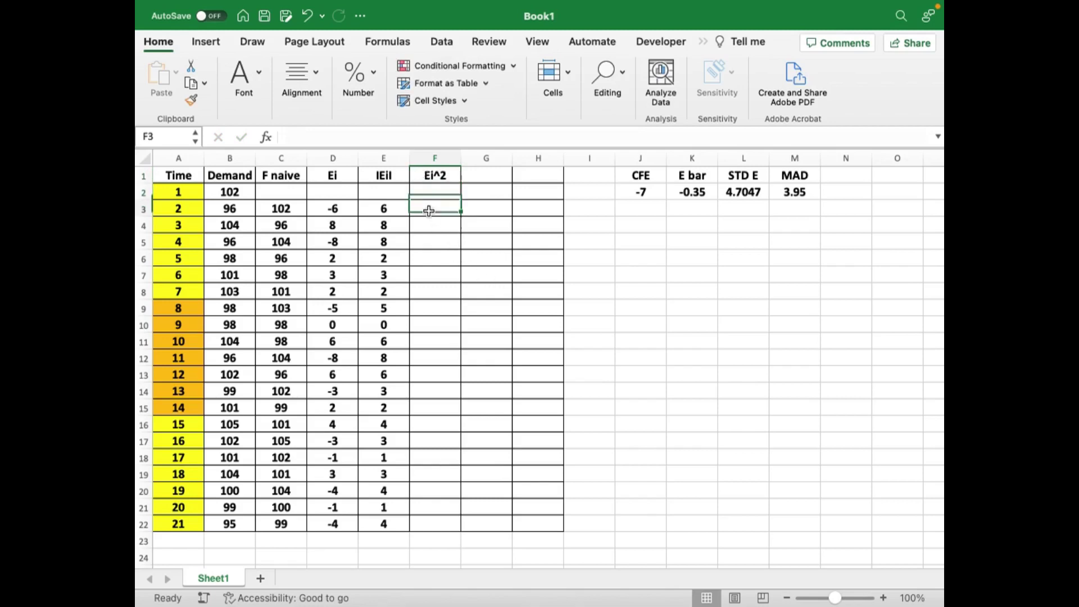
type("=")
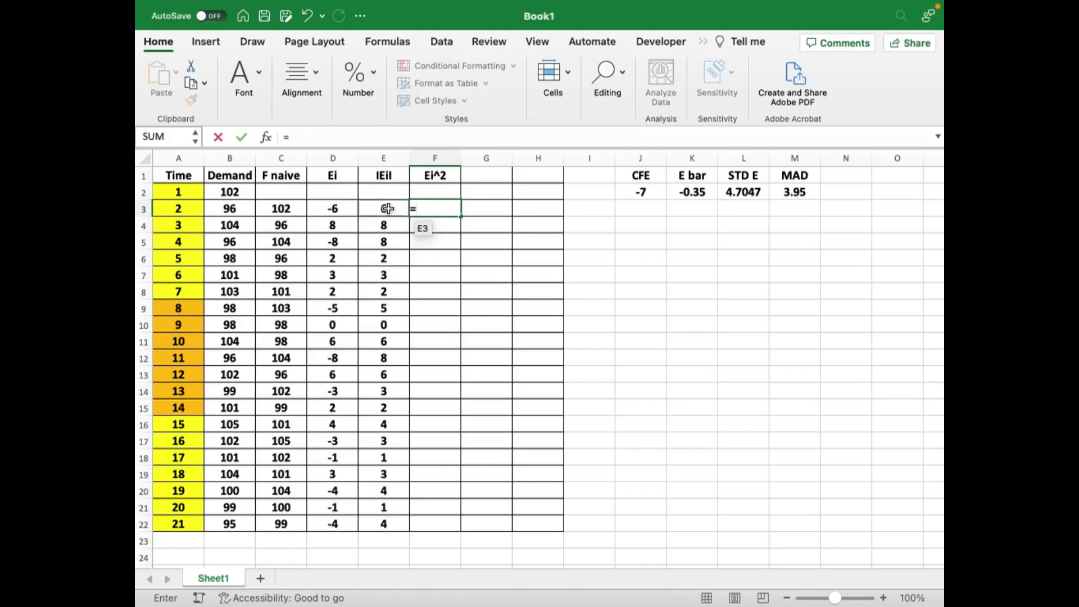
left_click(388, 209)
type("^2")
key("Return")
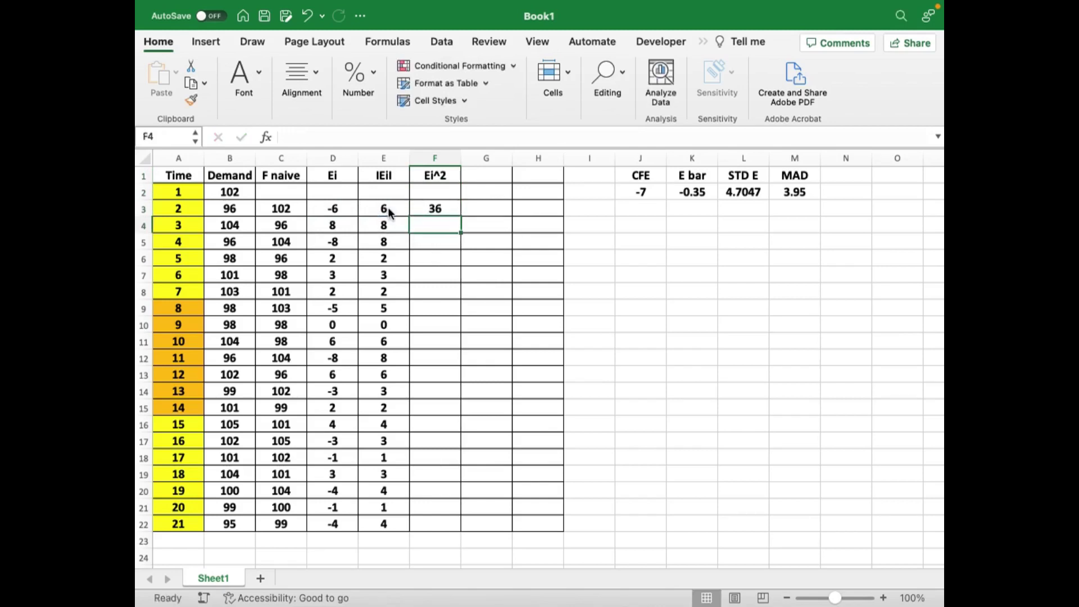
left_click(434, 208)
double_click(461, 217)
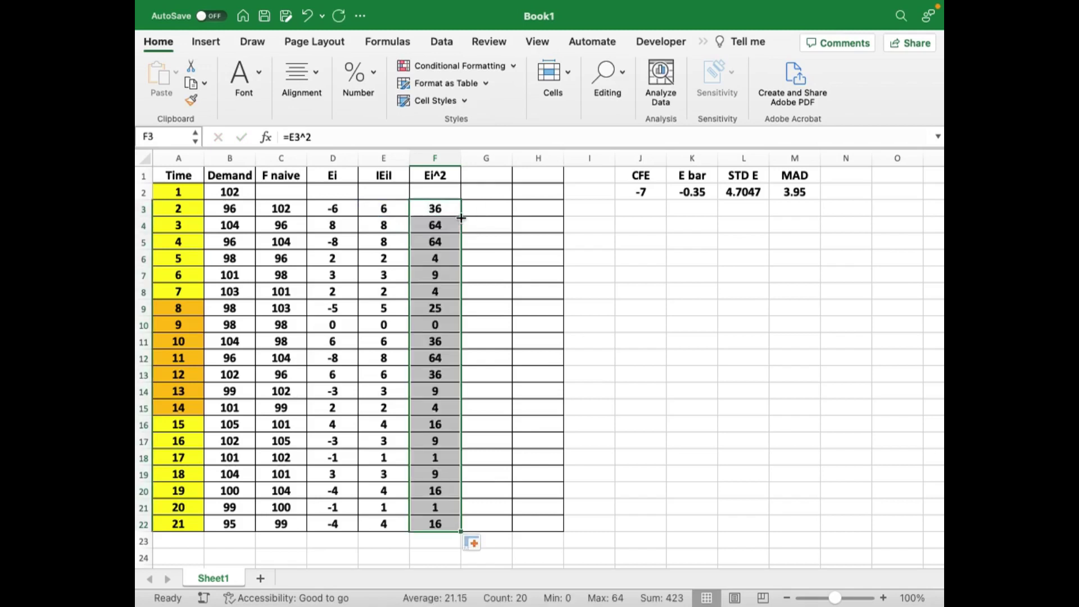
Clear the squared errors, re-enter =E3^2 in F3 and fill it through F22
key("Delete")
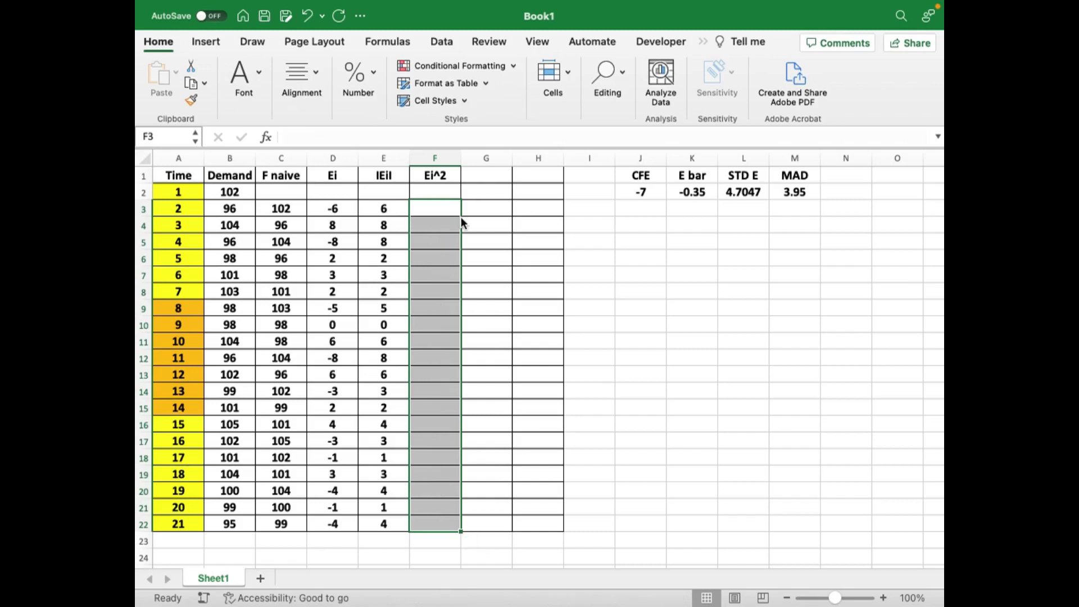
left_click(444, 210)
type("=")
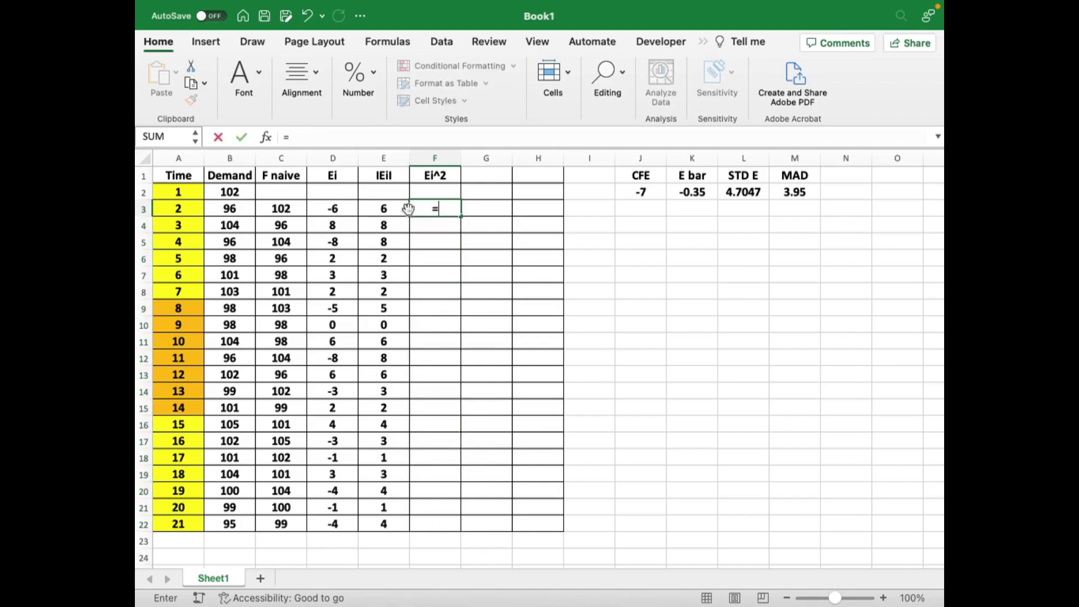
left_click(384, 208)
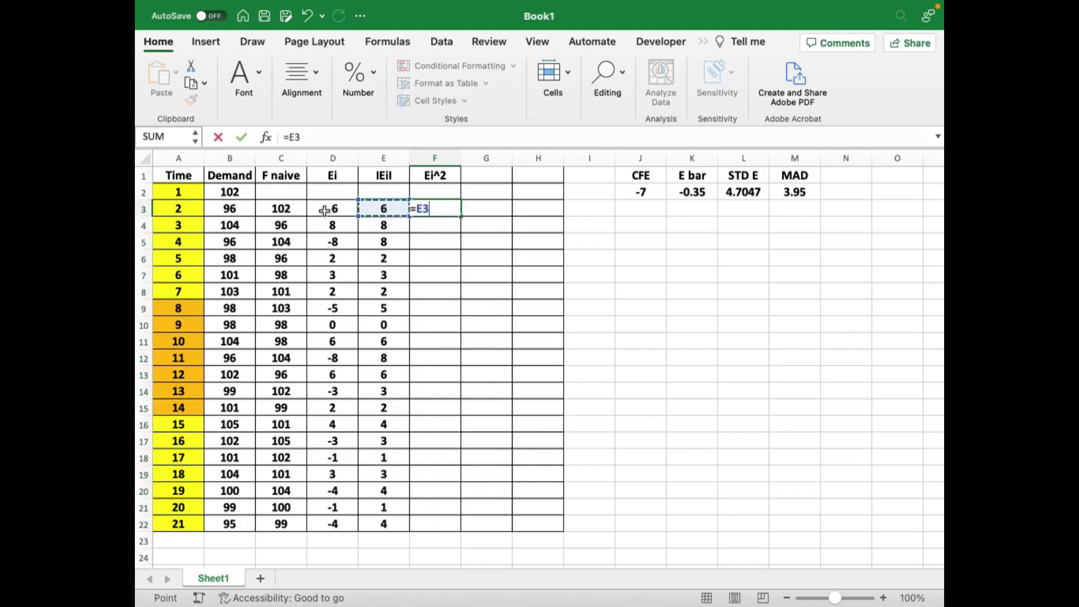
type("^")
type("2")
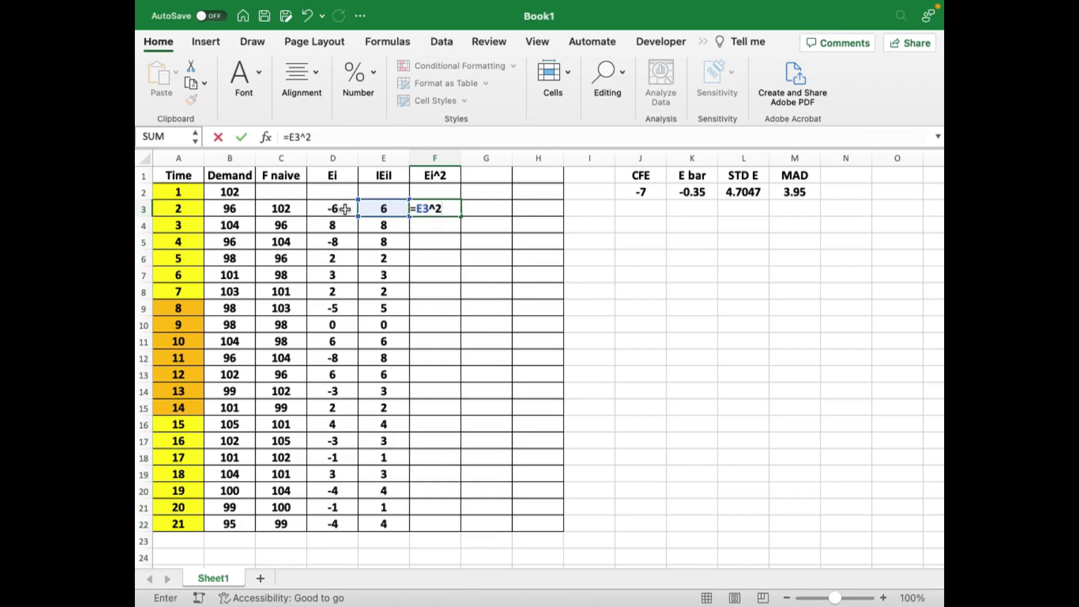
key("Return")
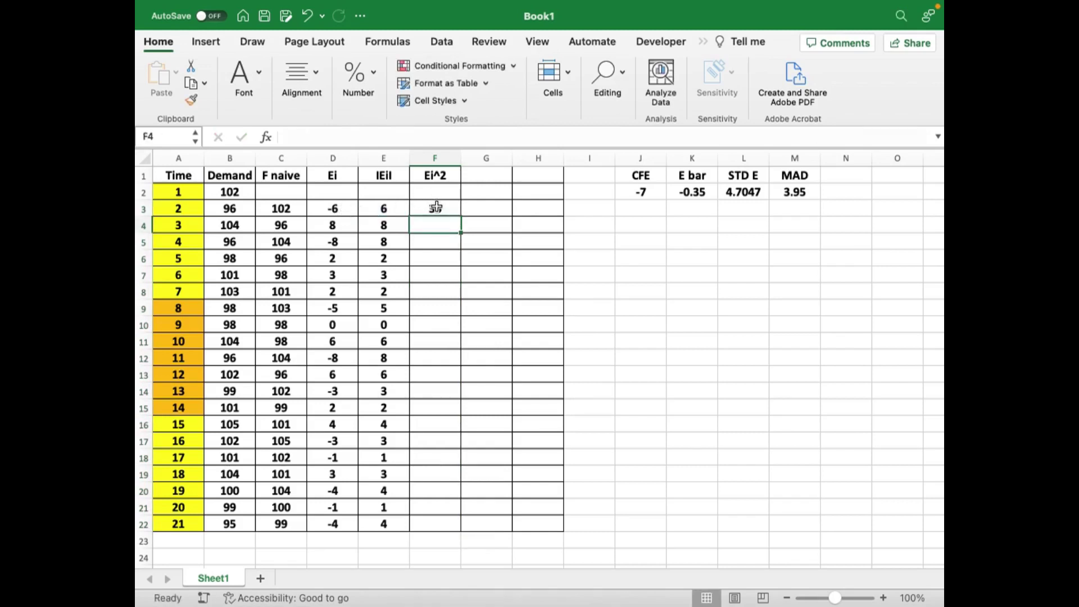
left_click(436, 208)
double_click(460, 217)
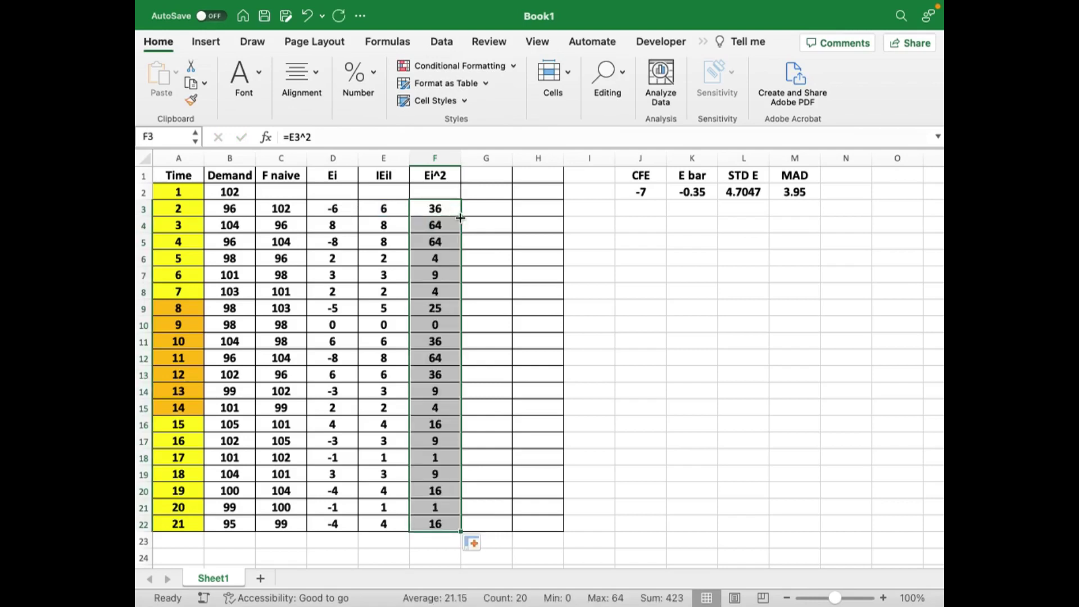
Label N1 'MSE' and enter =AVERAGE(F3:F22) in N2, giving 21.15
left_click(829, 173)
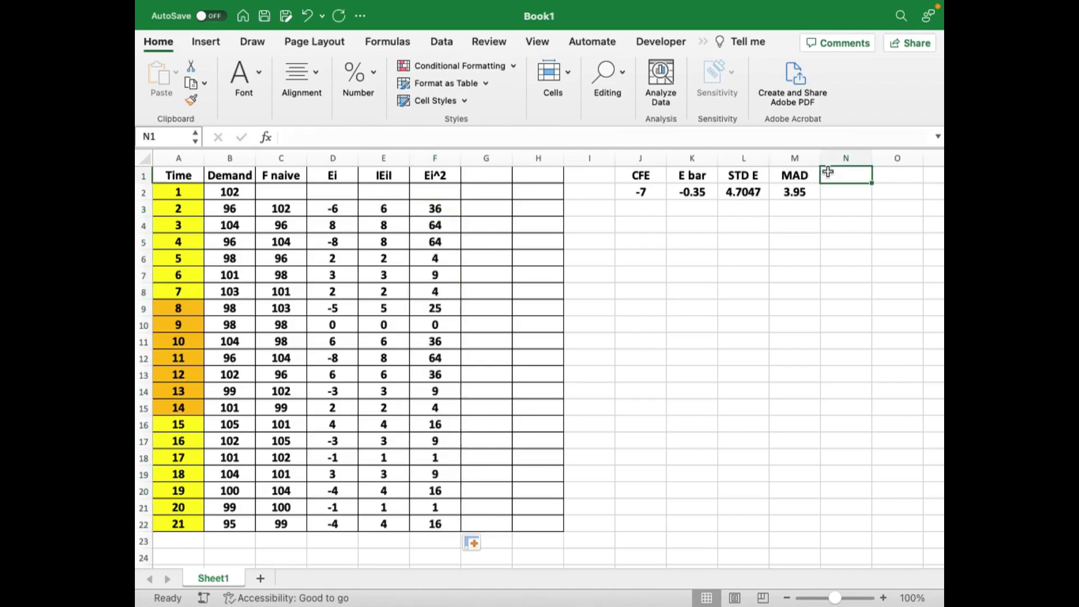
type("MS")
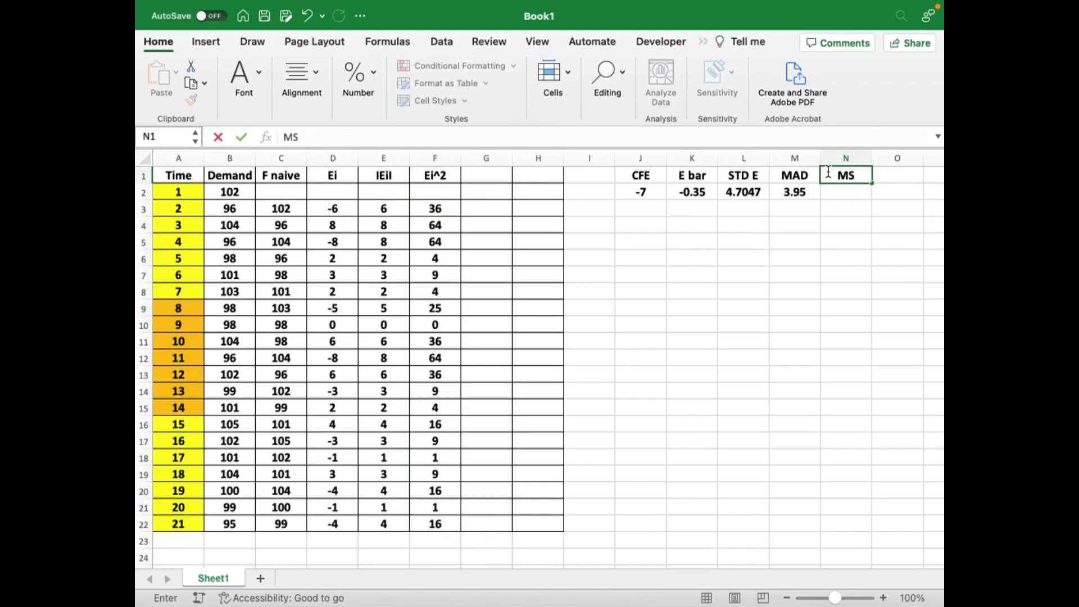
type("E")
key("Return")
type("=")
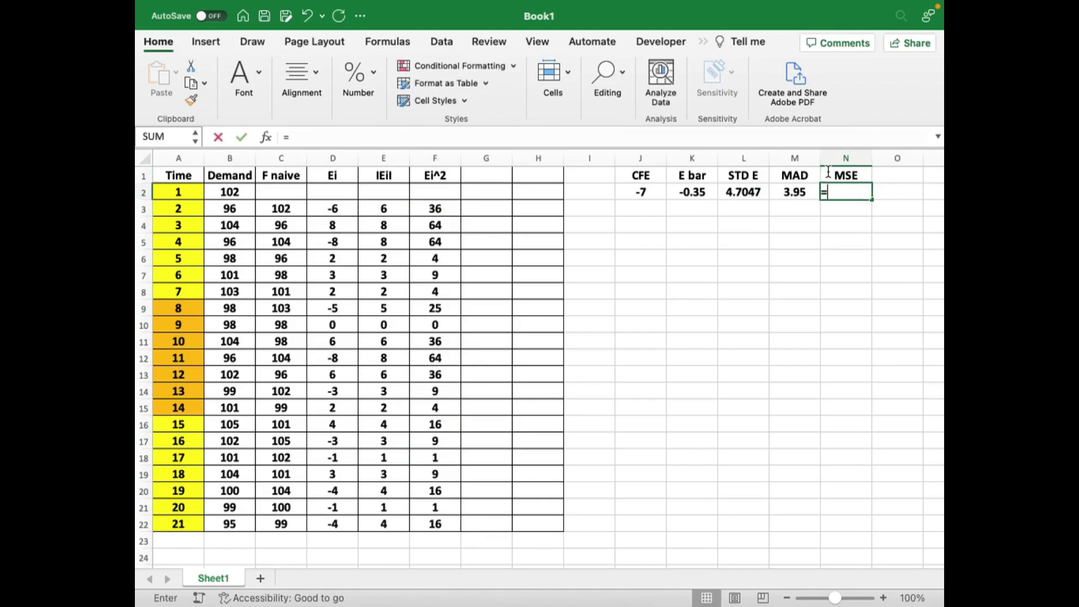
type("av")
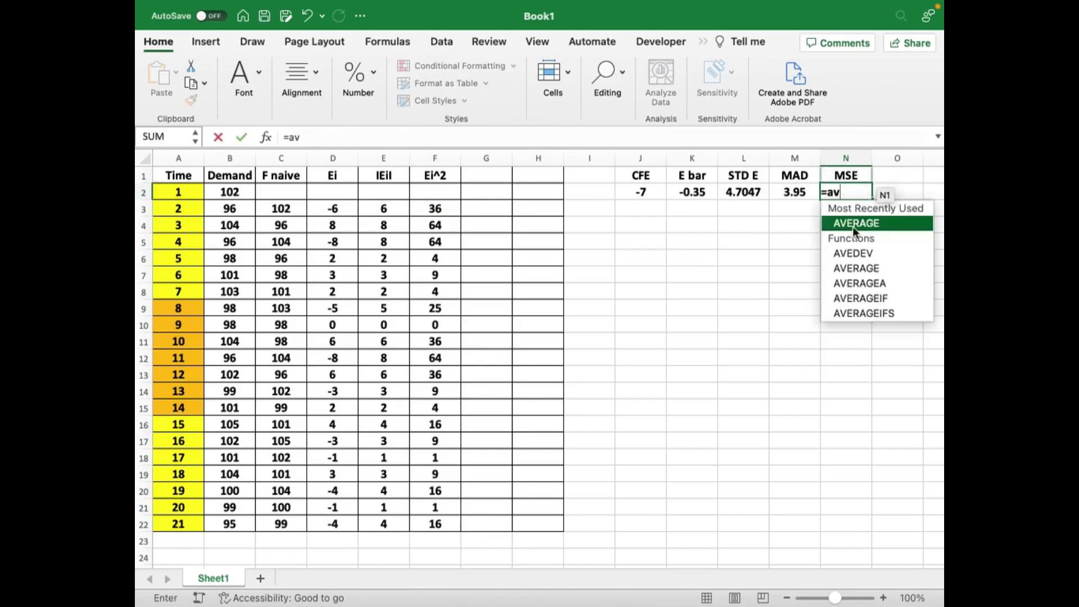
double_click(852, 226)
left_click_drag(439, 206, 438, 518)
type(")")
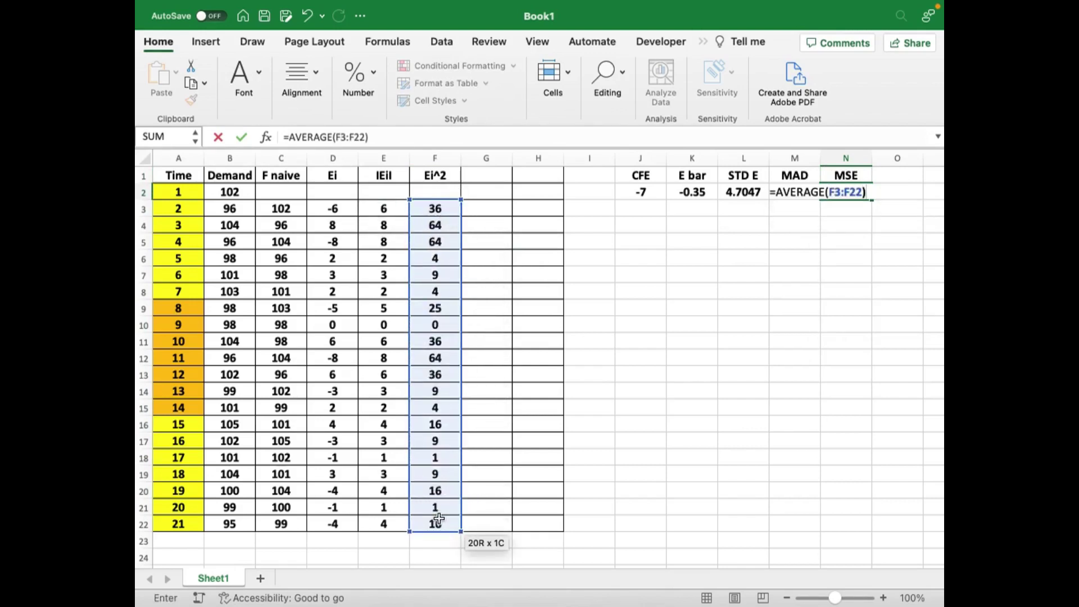
key("Return")
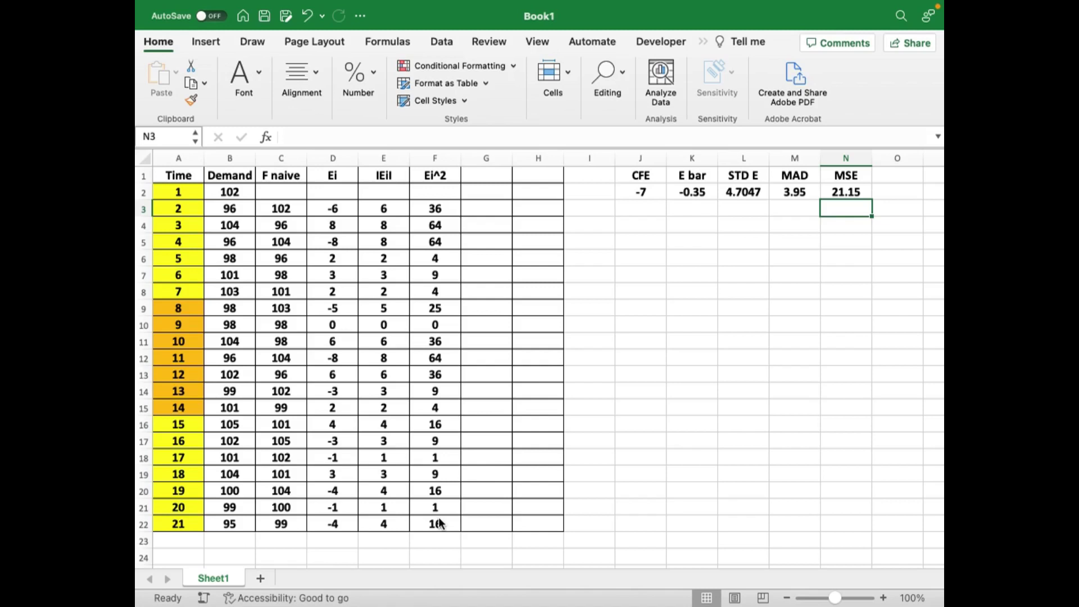
left_click(486, 177)
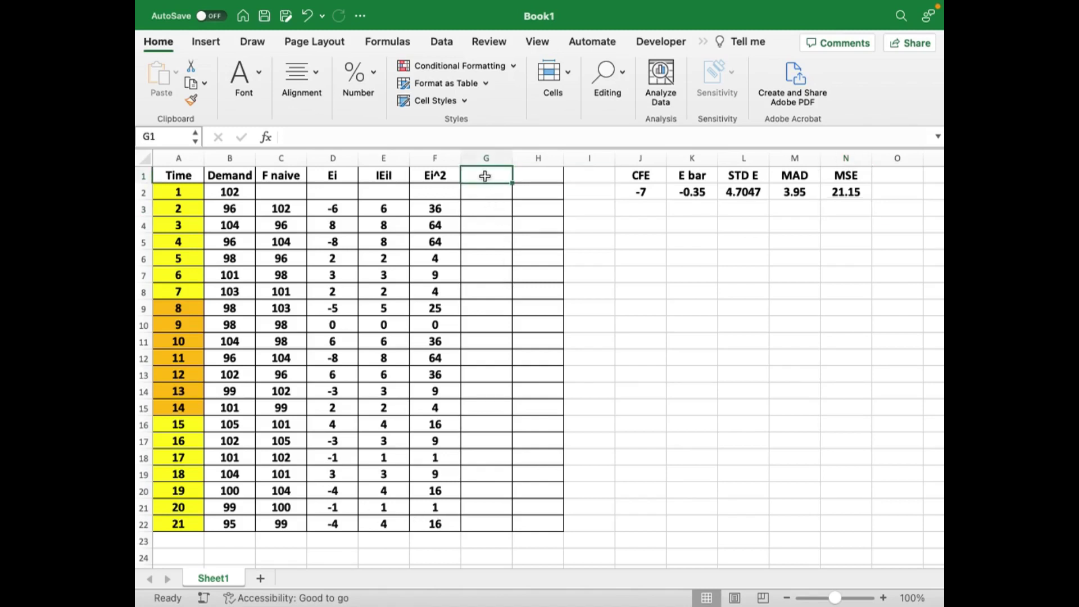
Head column G with 'MAPEi' and fill =100*E3/B3 down through G22
type("MAP")
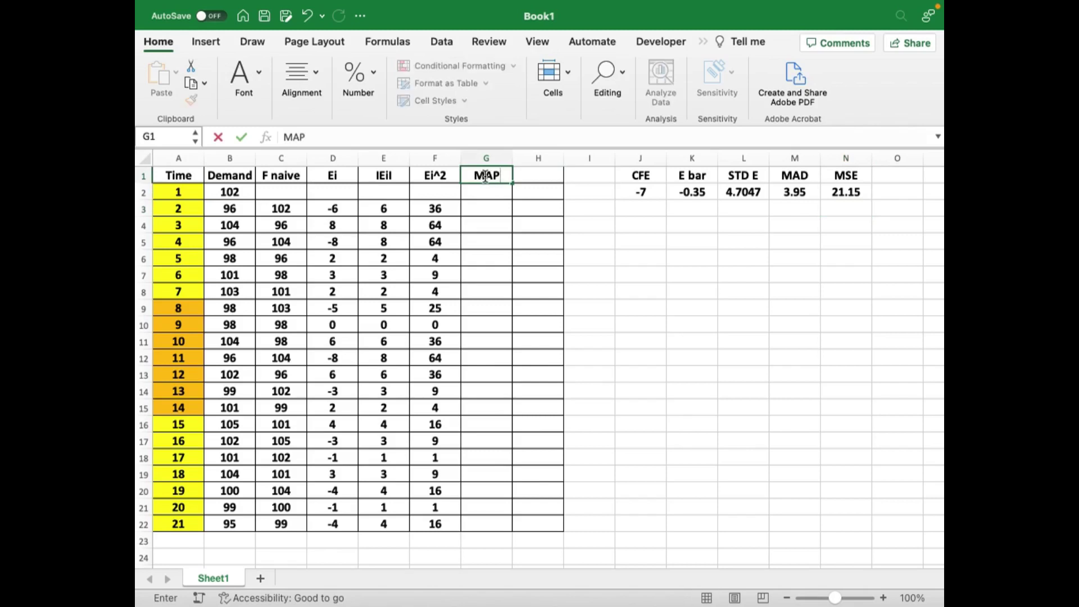
type("Ei")
key("Return")
key("Down")
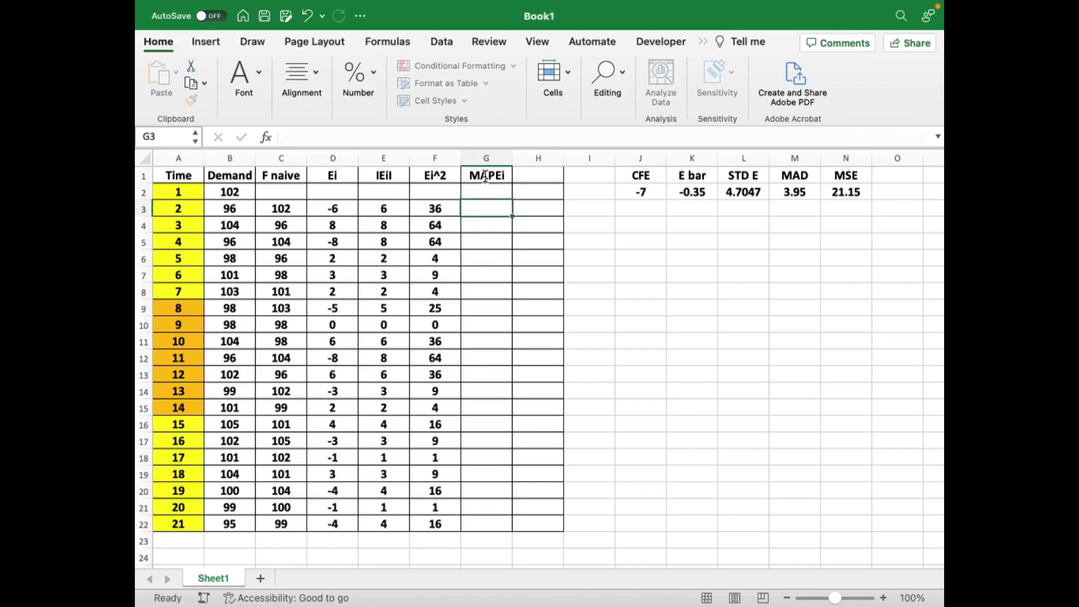
type("=")
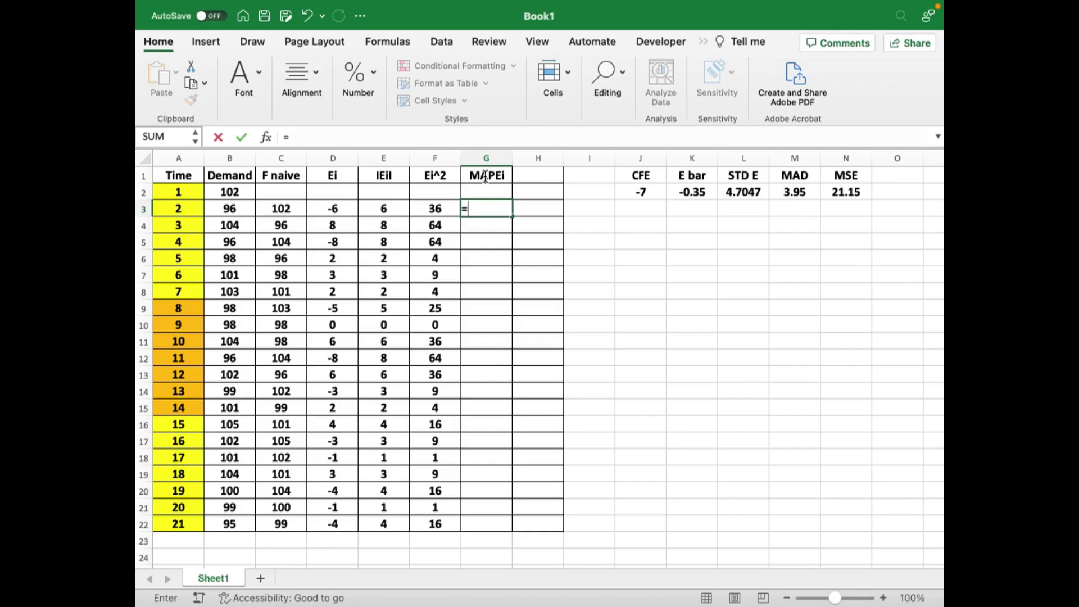
left_click(384, 210)
type("/")
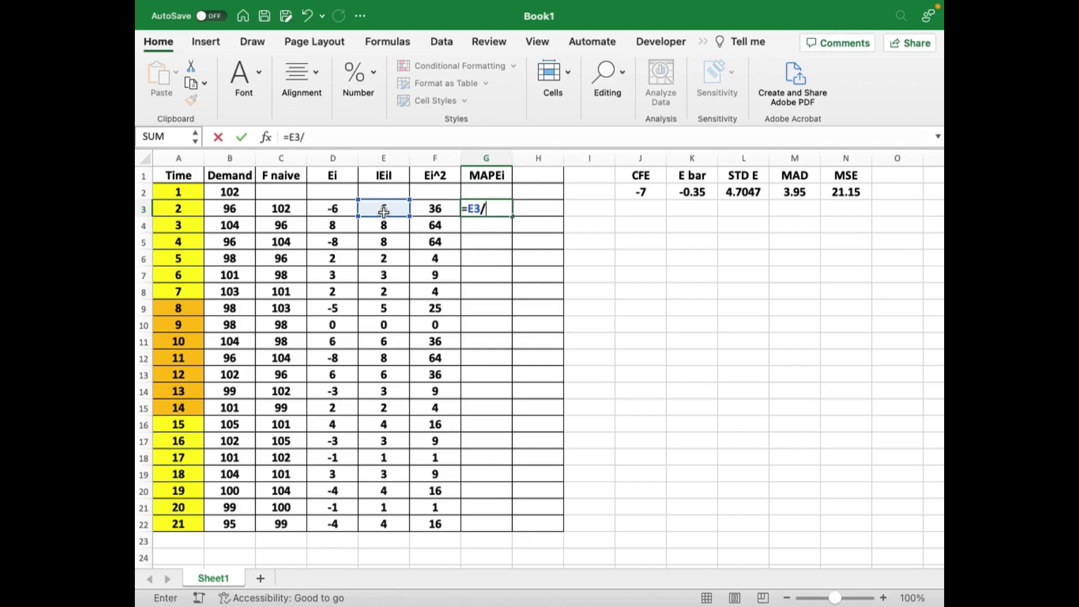
left_click(251, 209)
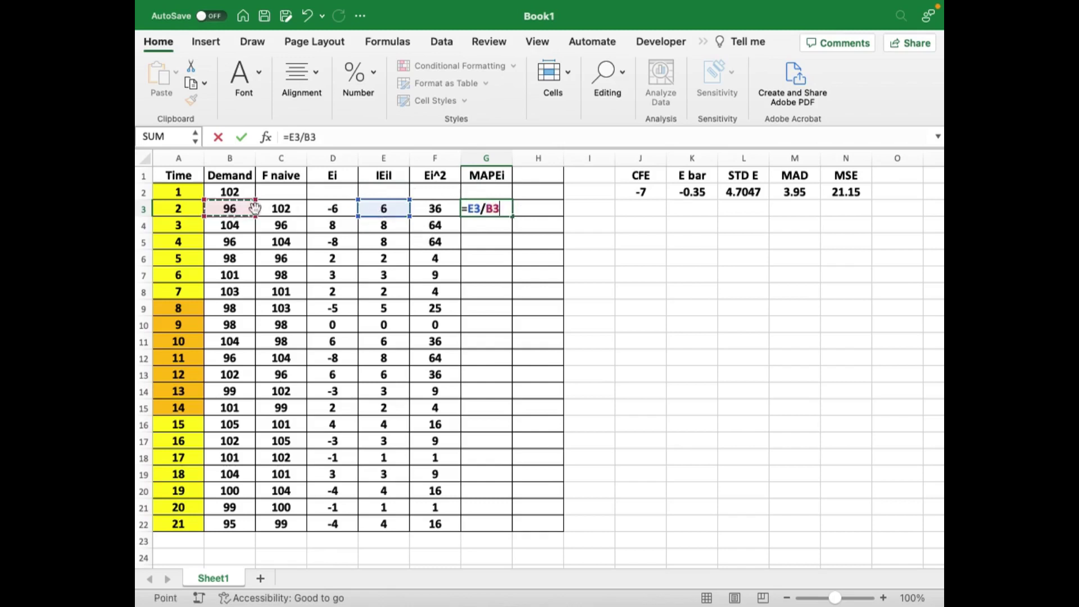
left_click(469, 211)
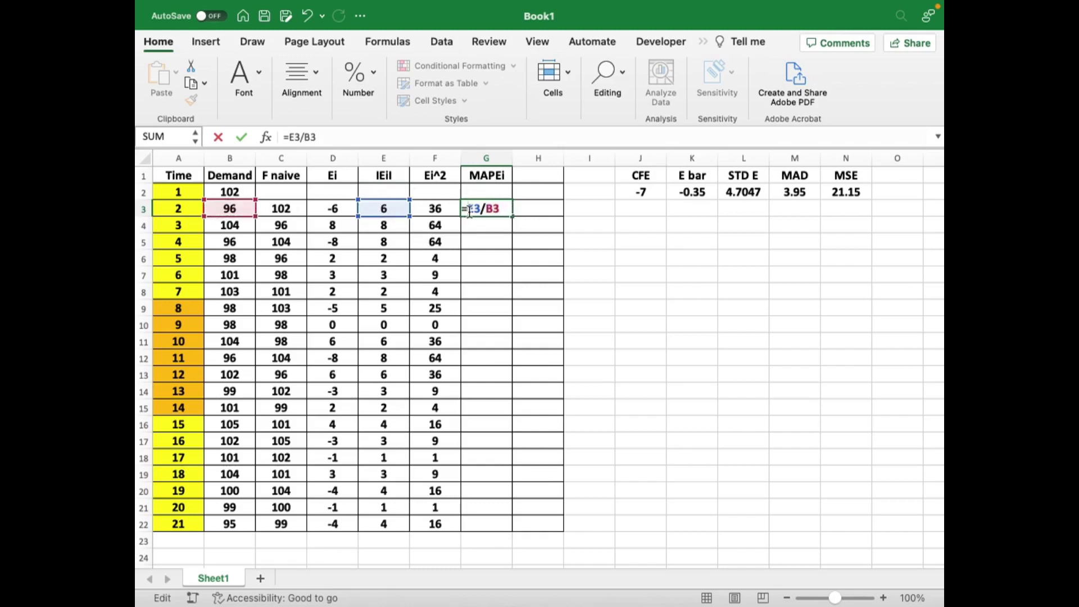
type("10")
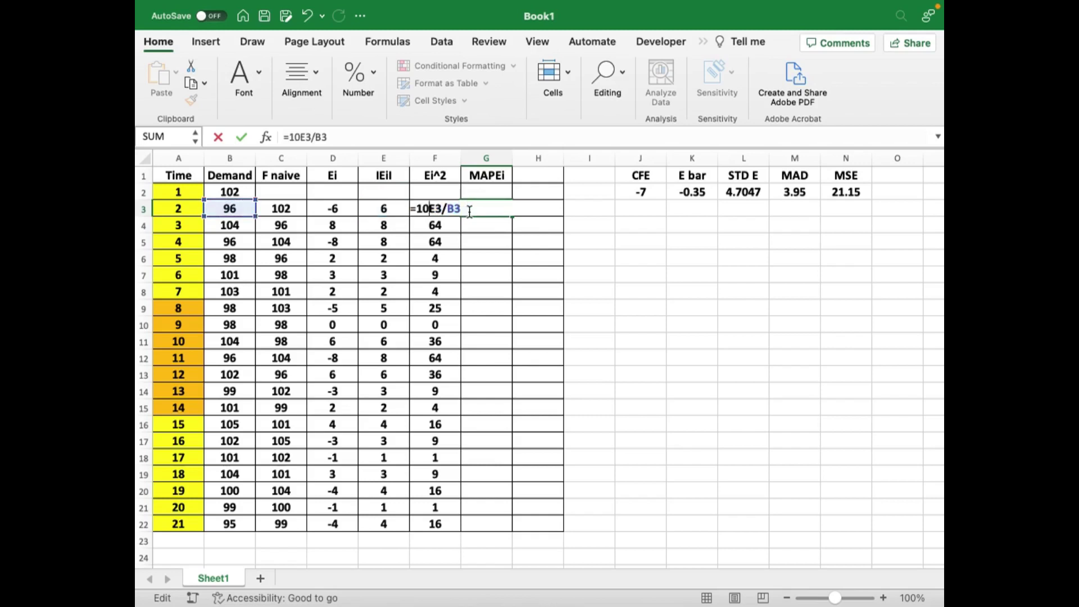
type("0")
type("*")
key("Return")
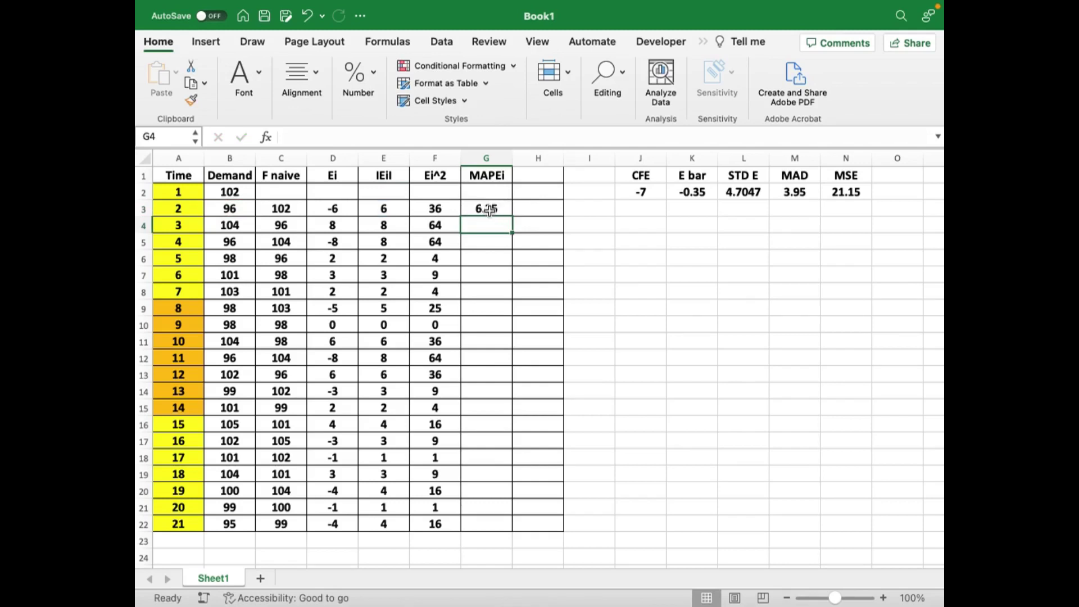
left_click(490, 210)
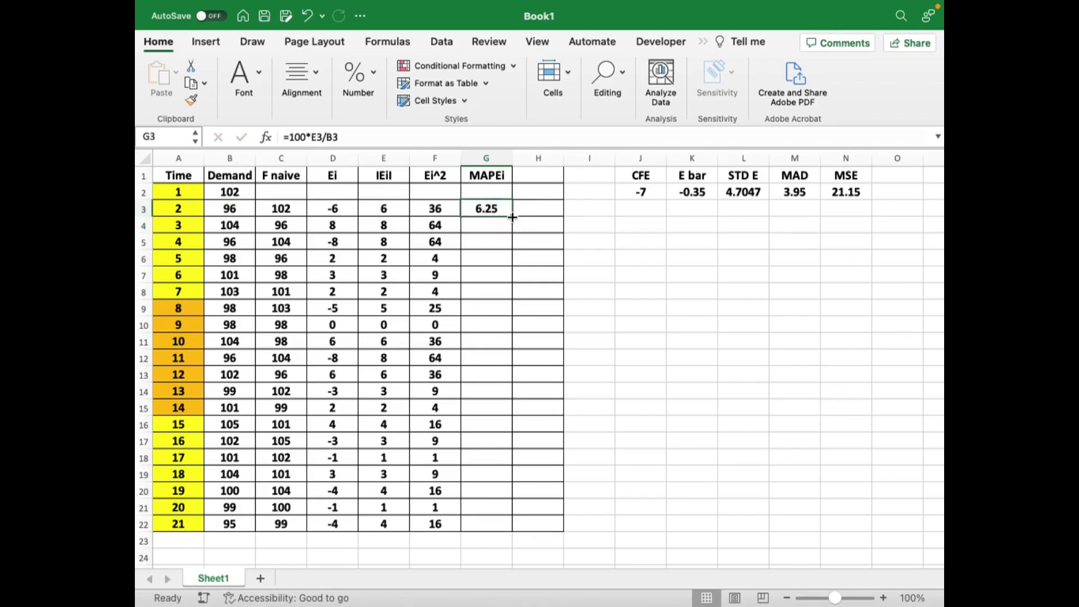
double_click(513, 217)
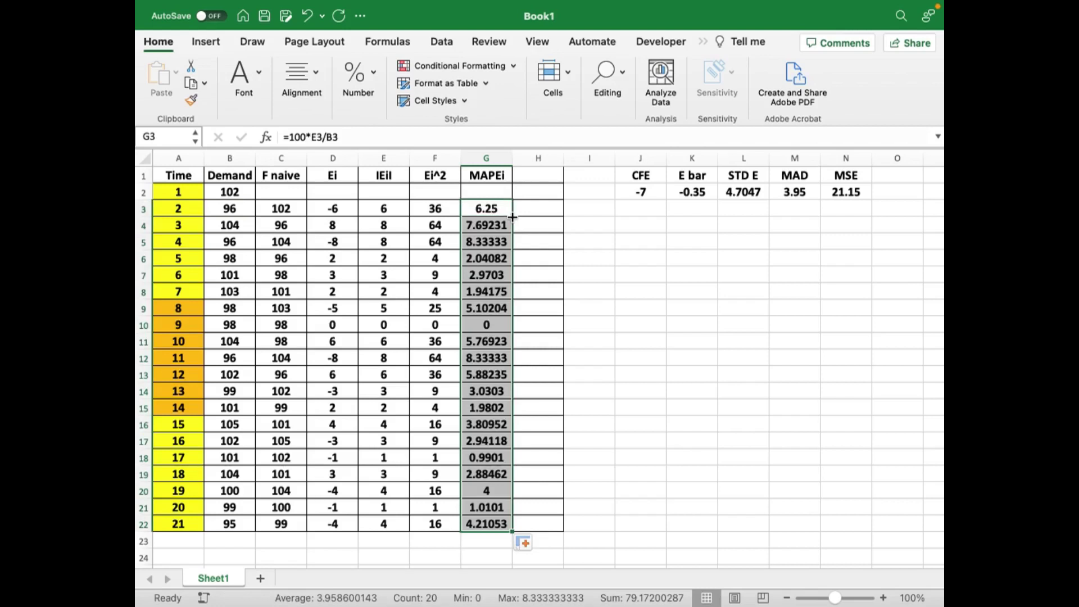
Rewrite G3 as =E3/B3*100 and fill through G22, giving 6.25 to 4.21053
key("Delete")
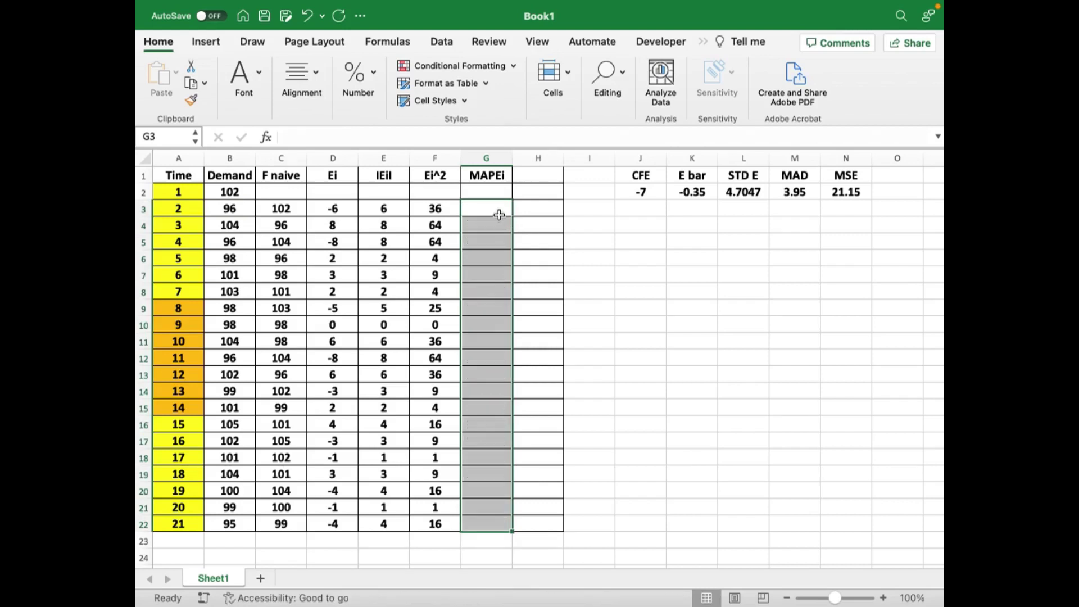
type("=")
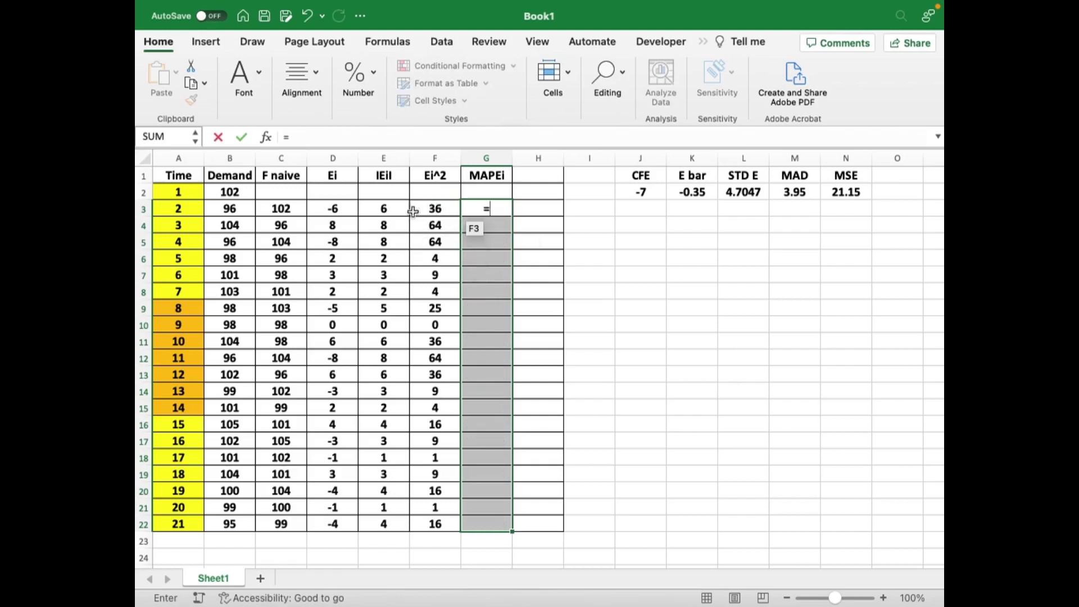
left_click(385, 210)
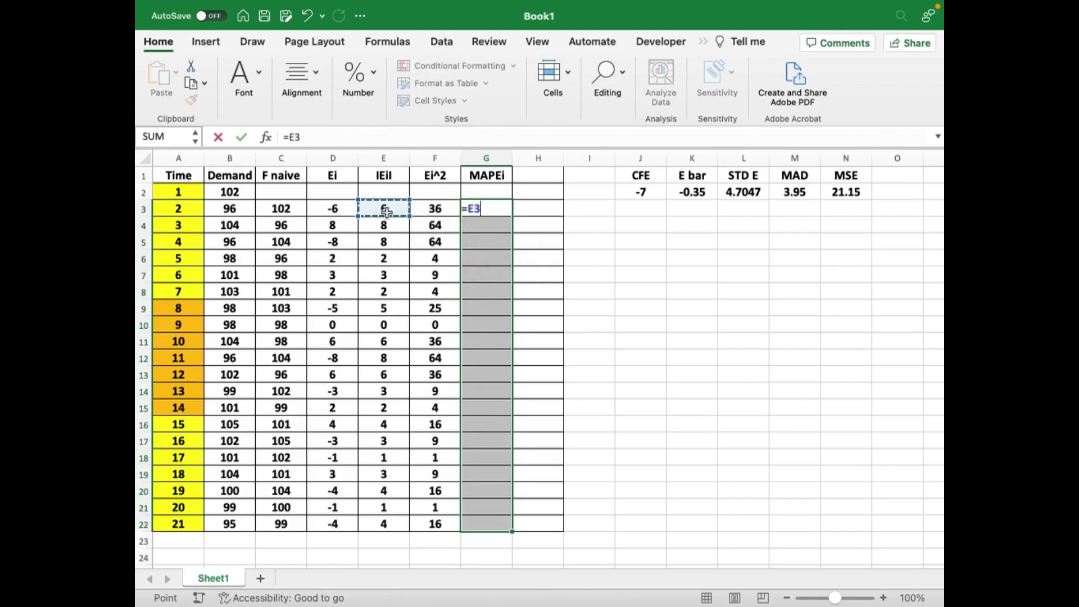
type("/")
left_click(240, 209)
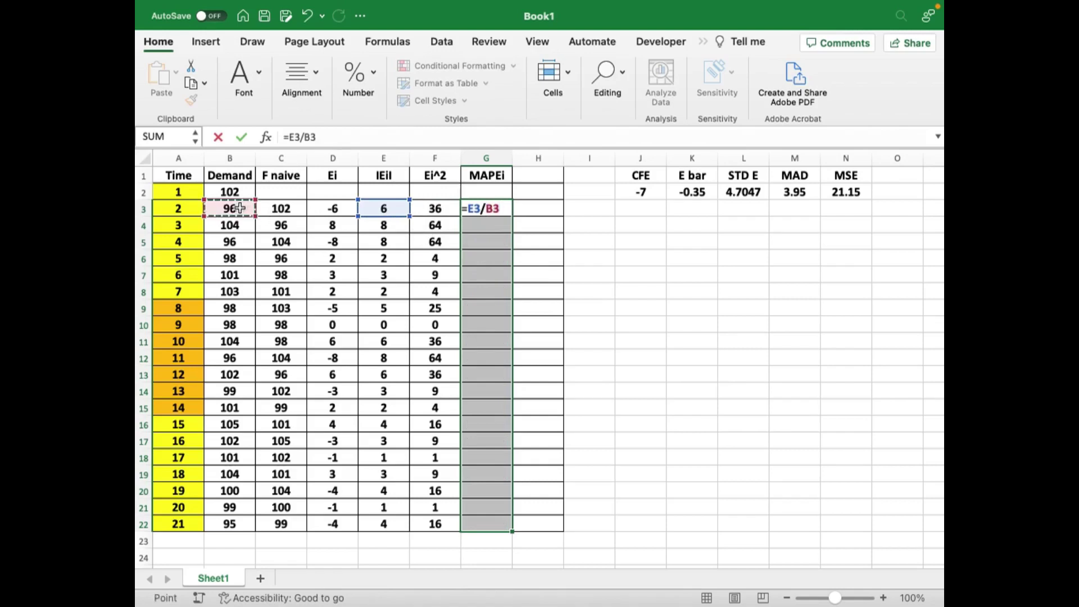
type("*100")
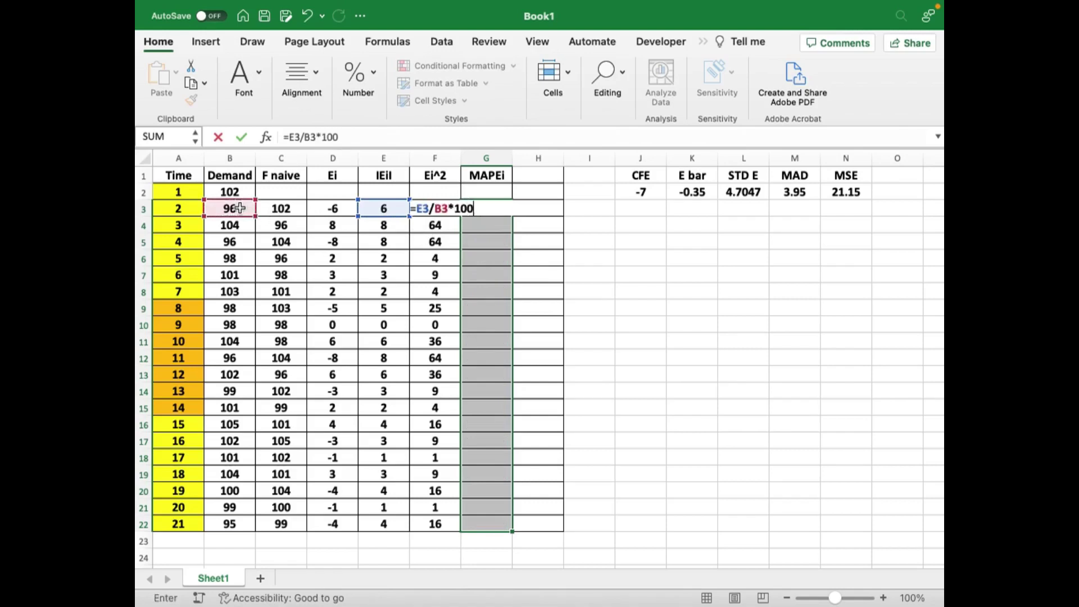
key("Return")
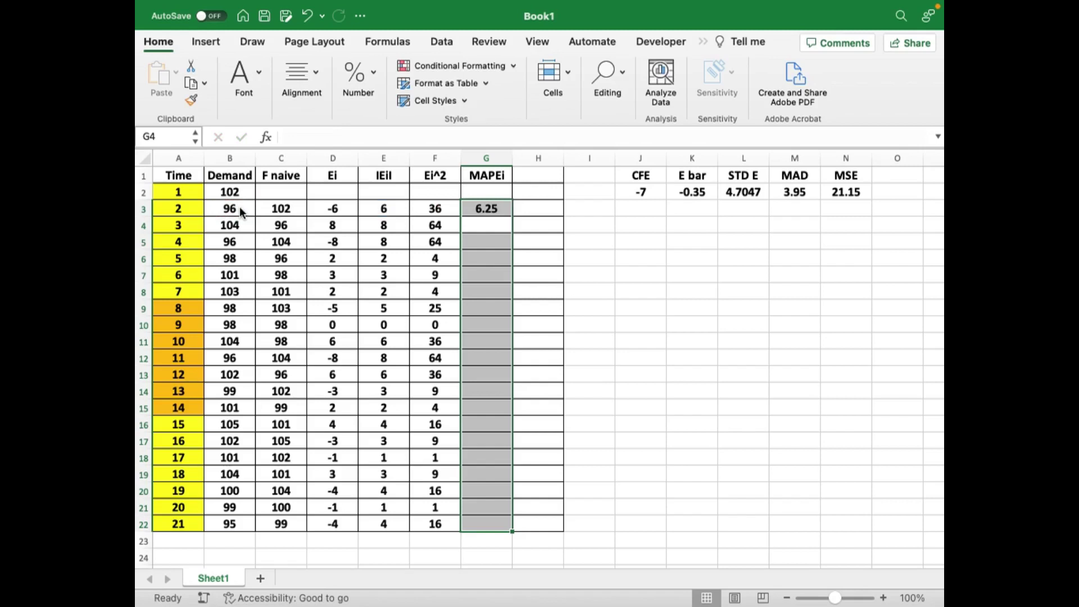
left_click(499, 212)
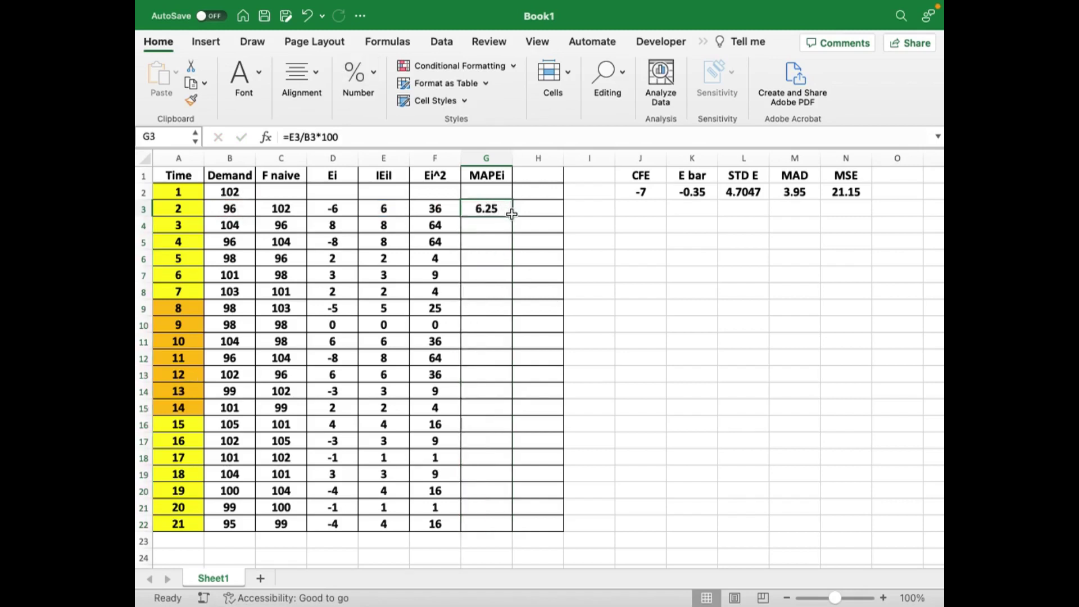
double_click(512, 213)
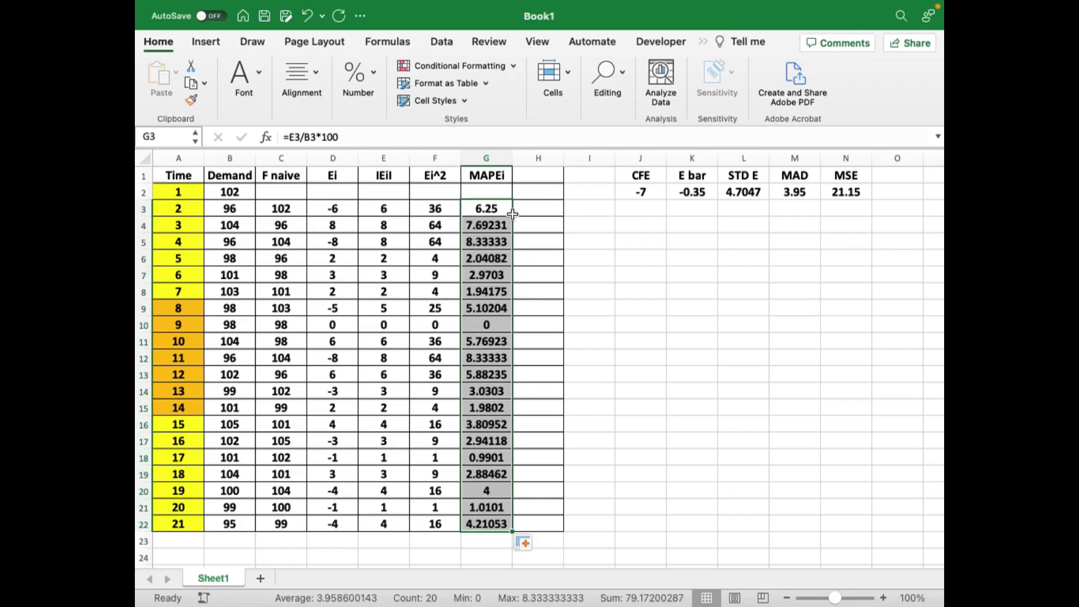
Put a 'MAPE' header in O1 and =AVERAGE(G3:G22) in O2, giving 3.9586
left_click(881, 177)
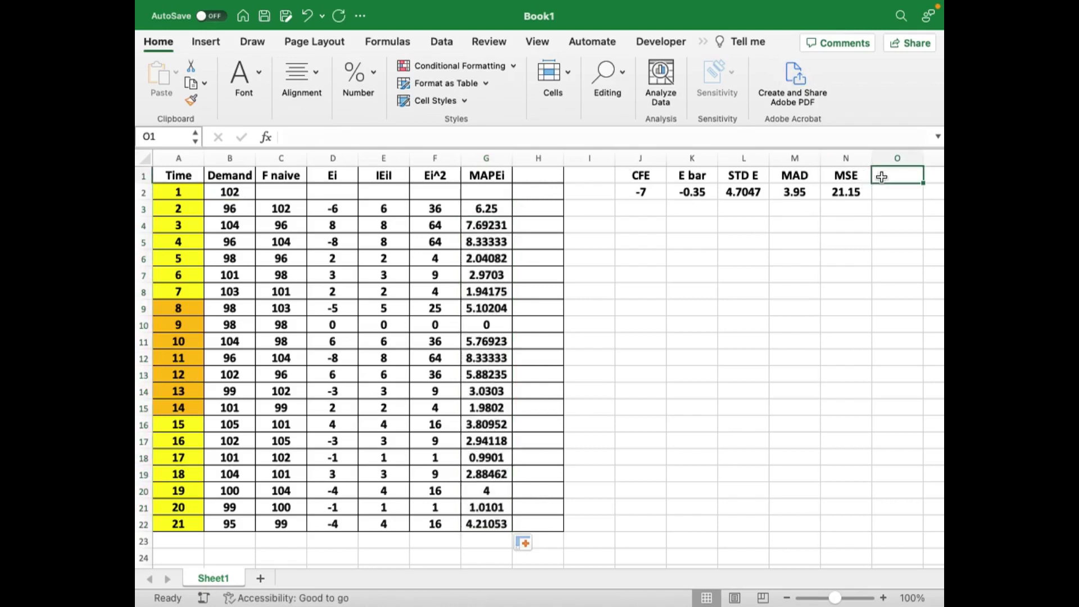
type("MAP")
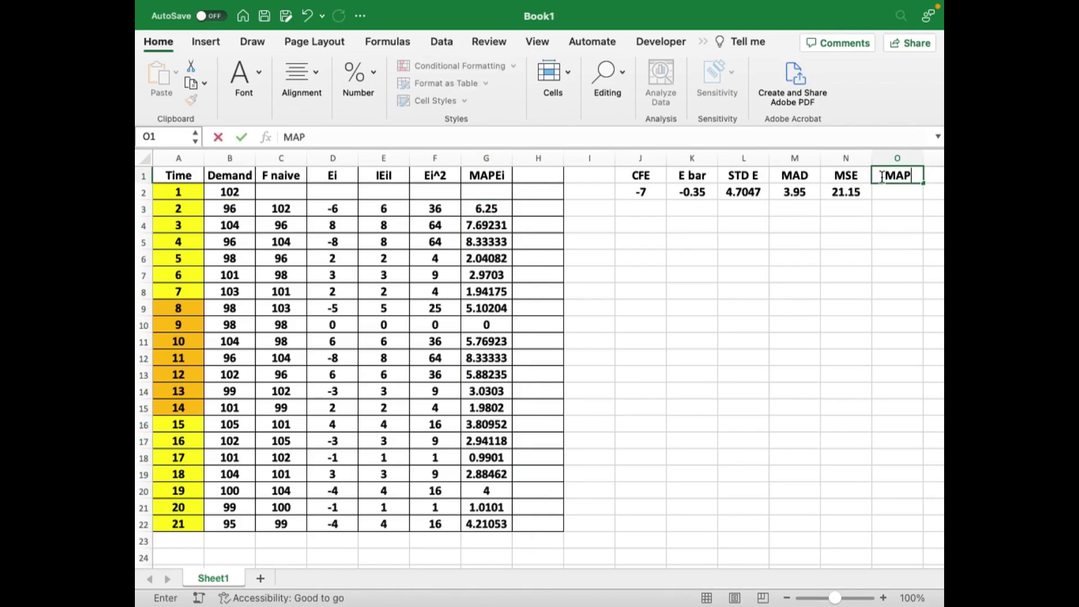
type("E")
key("Return")
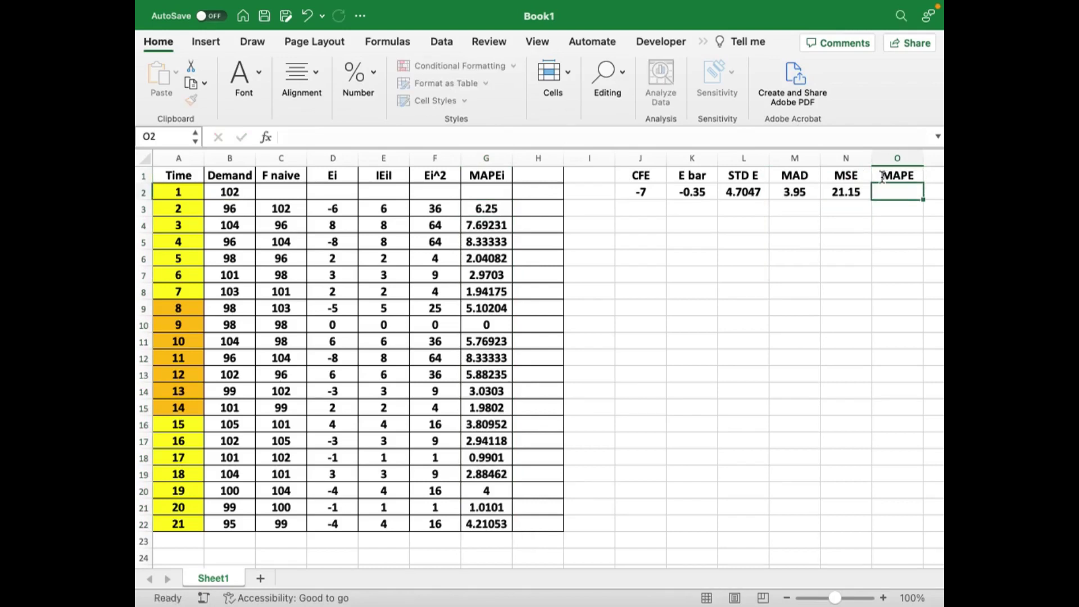
type("=av")
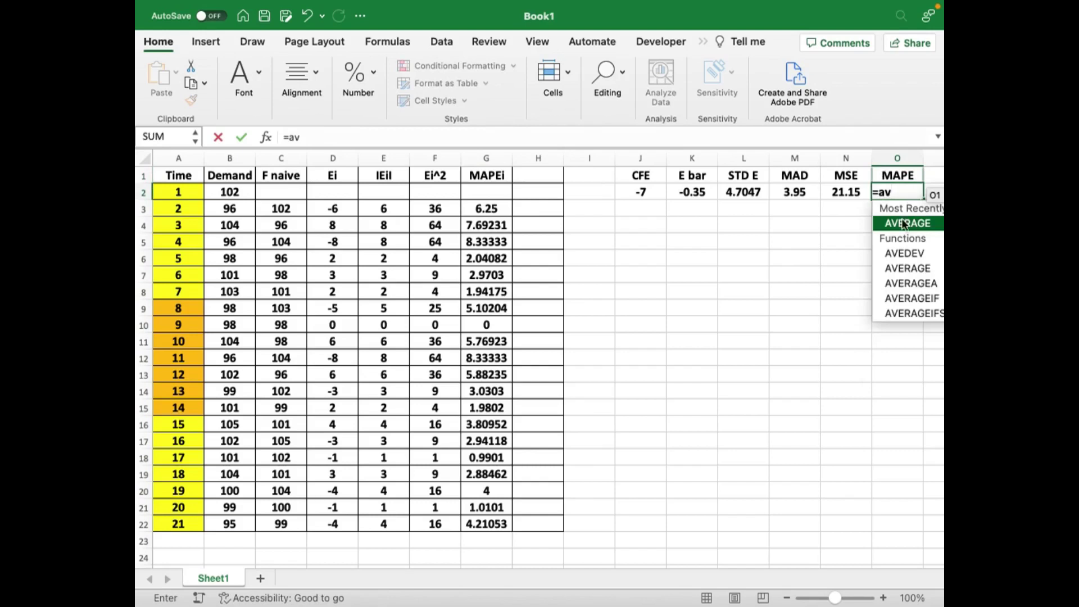
double_click(908, 223)
left_click_drag(486, 209, 496, 525)
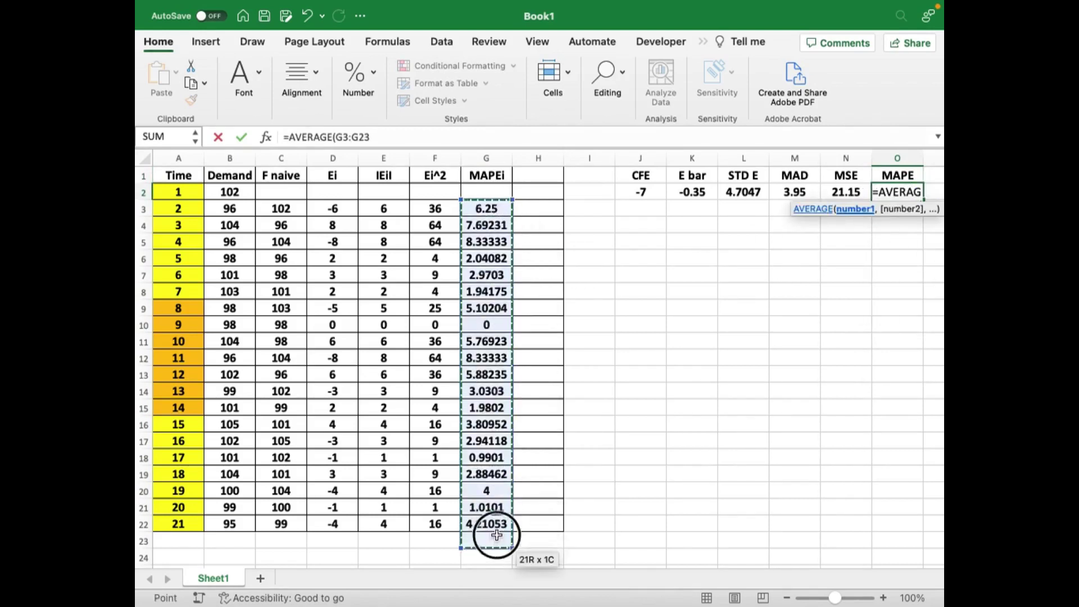
type(")")
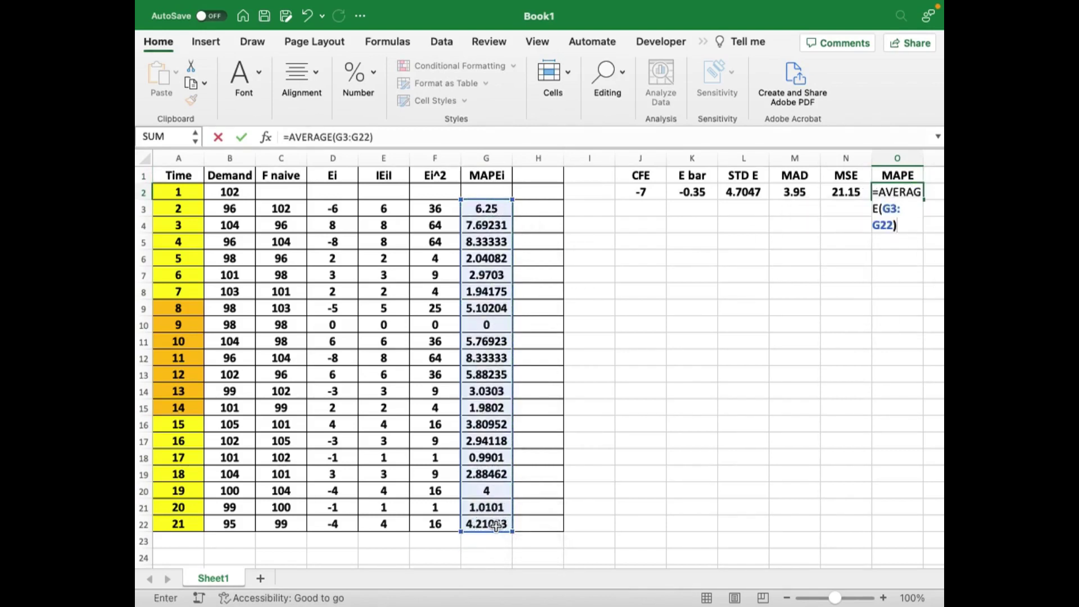
key("Return")
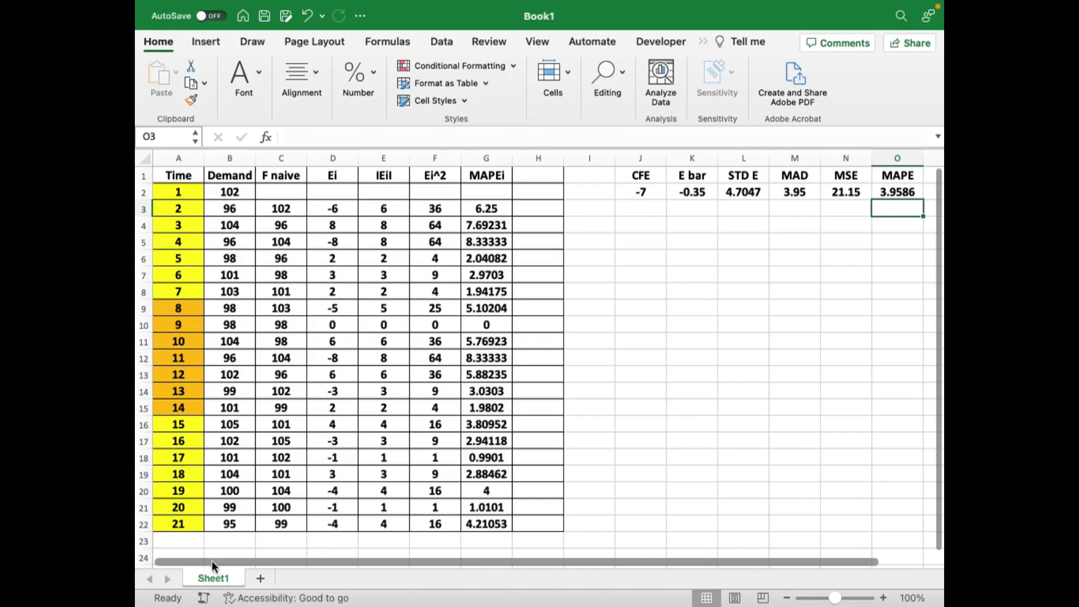
left_click(696, 426)
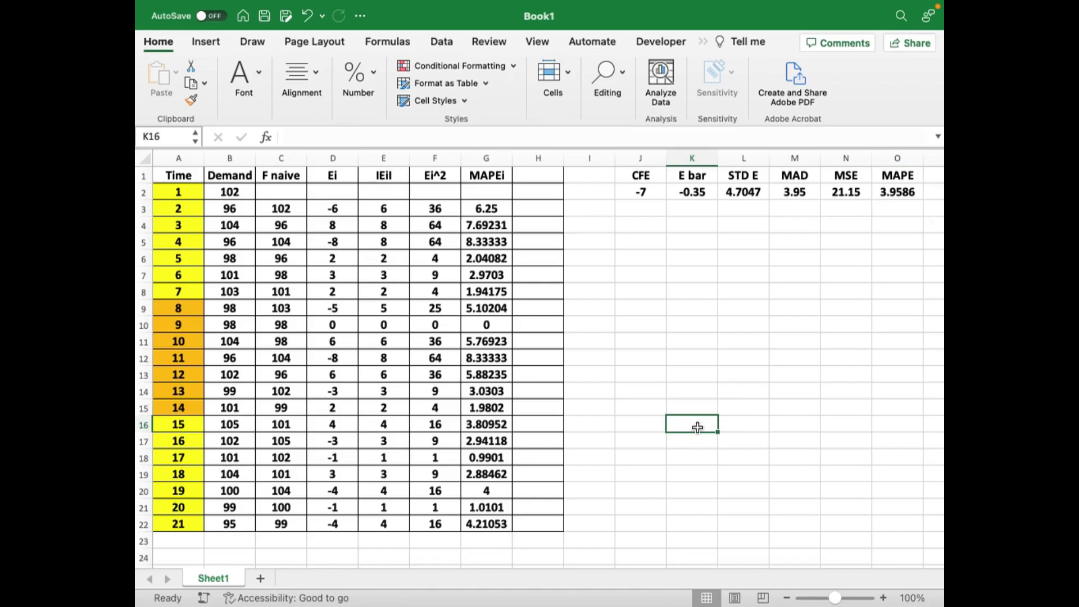
type("=ra")
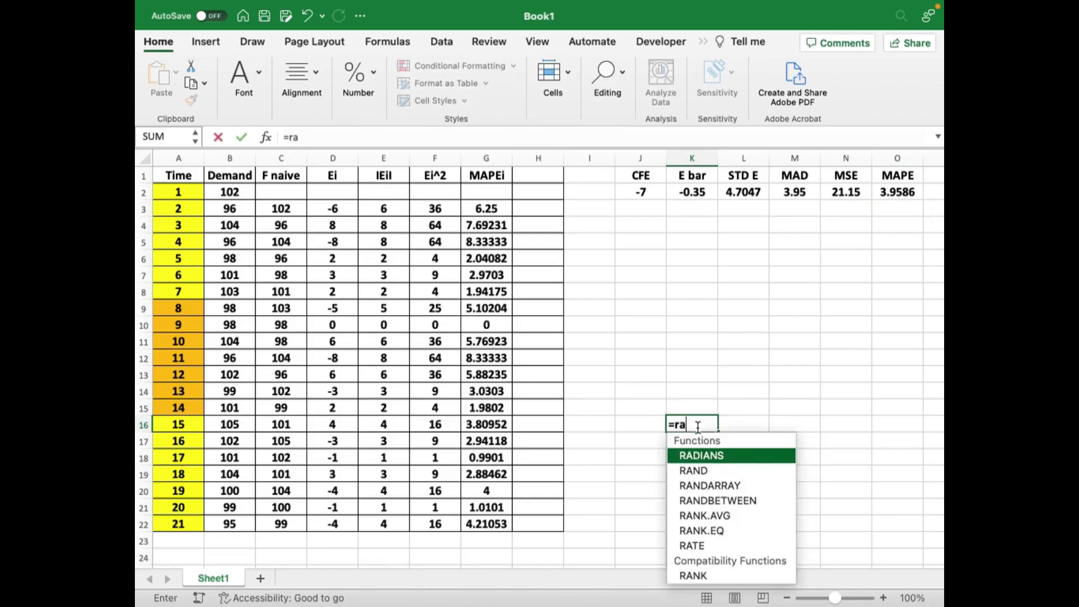
type("nd")
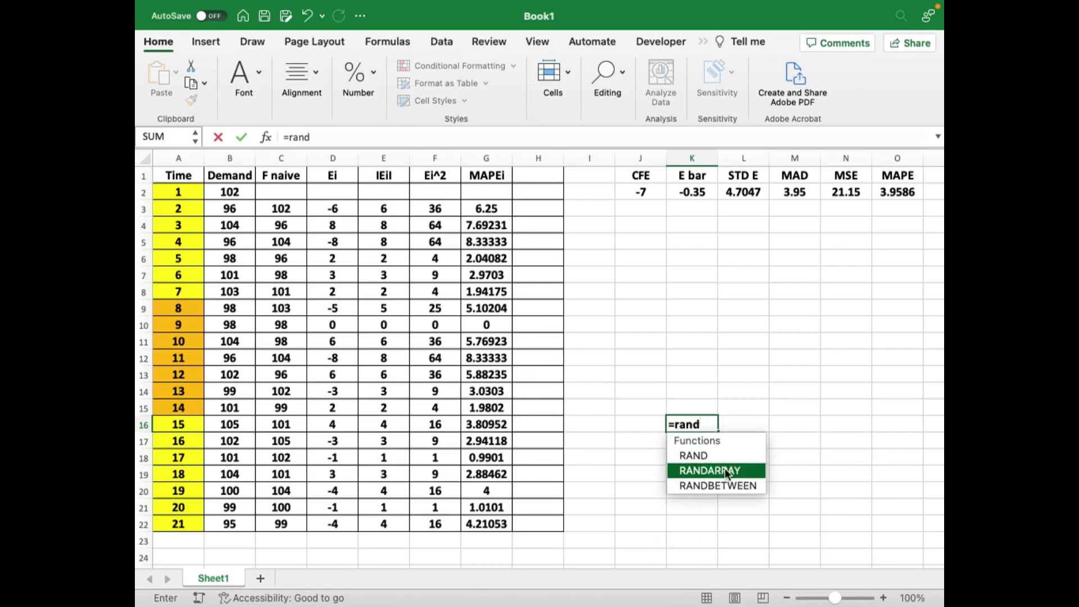
double_click(720, 481)
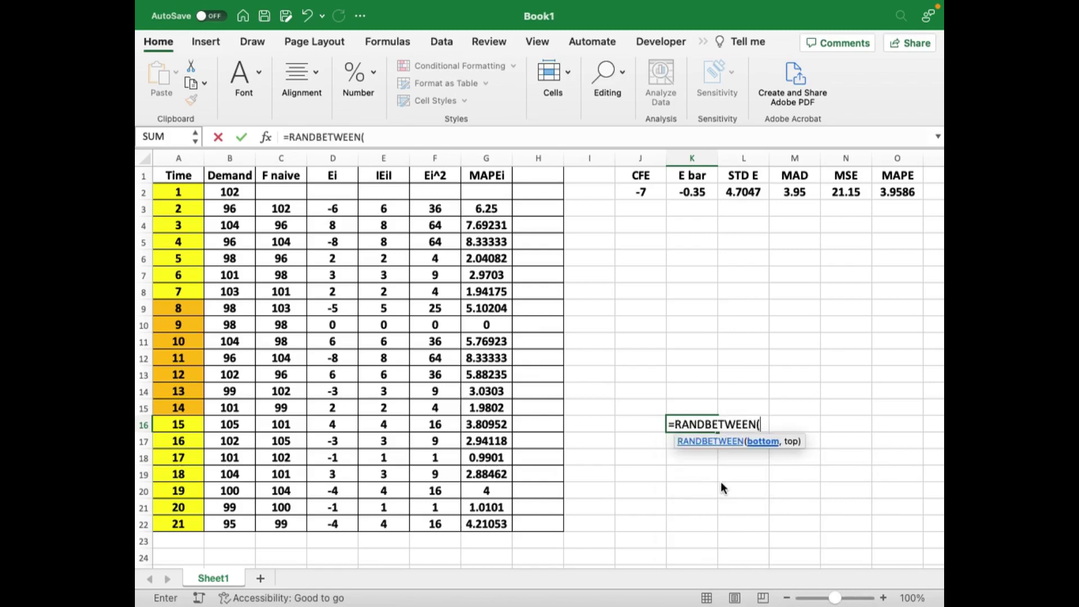
key("BackSpace")
key("BackSpace")
key("BackSpace")
key("BackSpace")
key("BackSpace")
key("BackSpace")
key("BackSpace")
key("Escape")
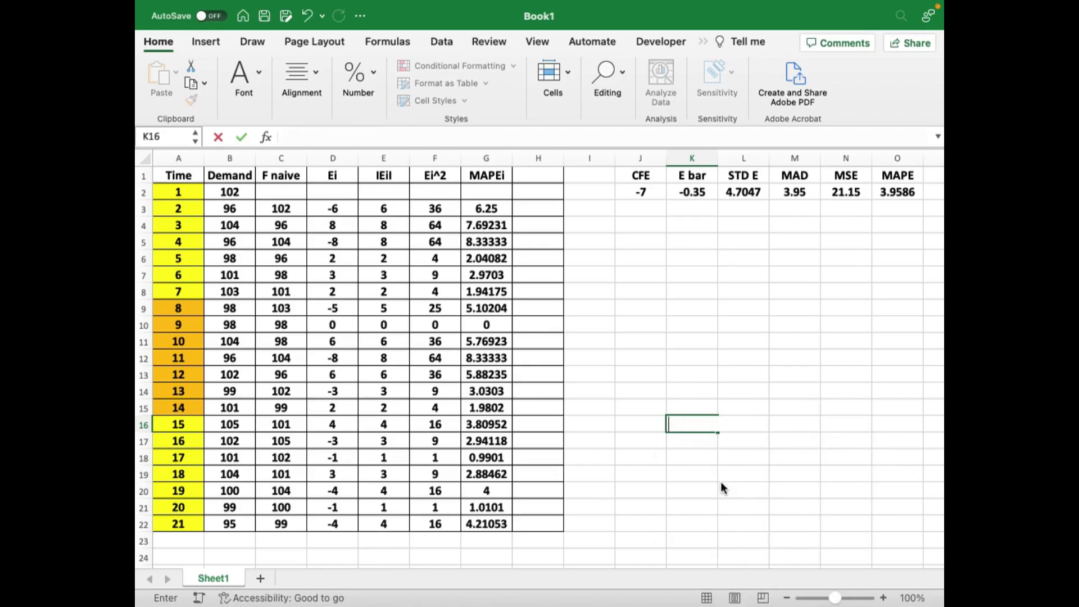
right_click(223, 580)
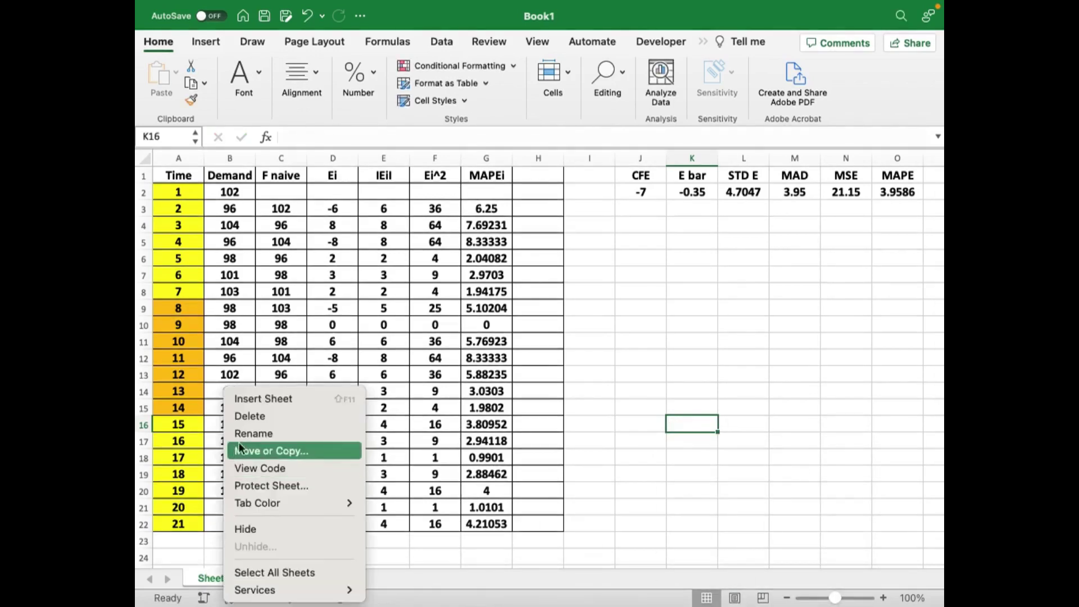
Rename the Sheet1 tab to 'Naive' and select the entire sheet to copy it
left_click(256, 428)
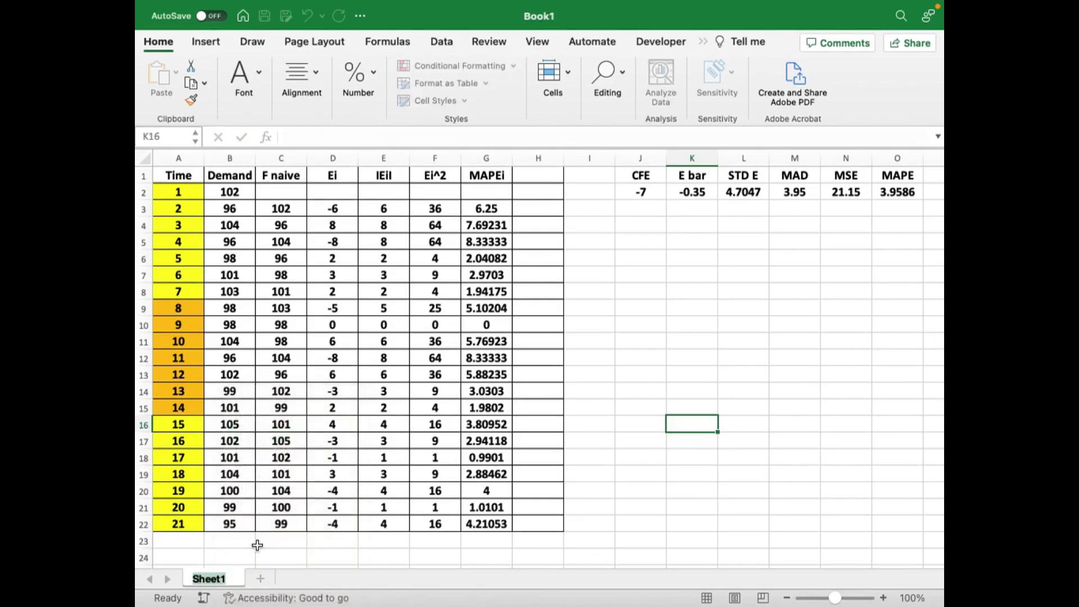
type("N")
type("a")
type("ive")
key("Return")
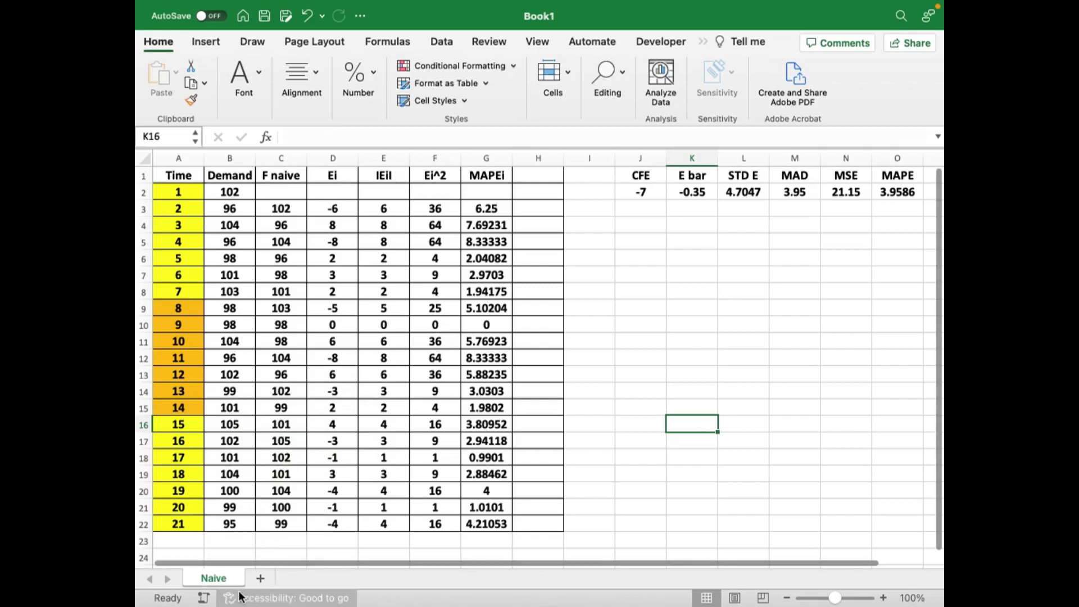
left_click(696, 466)
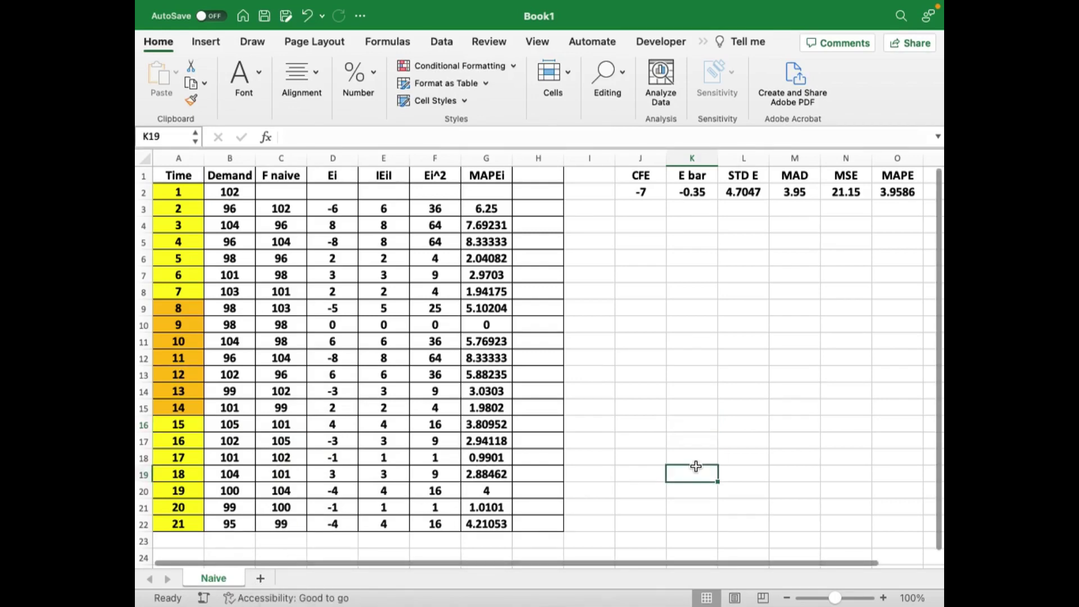
key("super+a")
key("super+c")
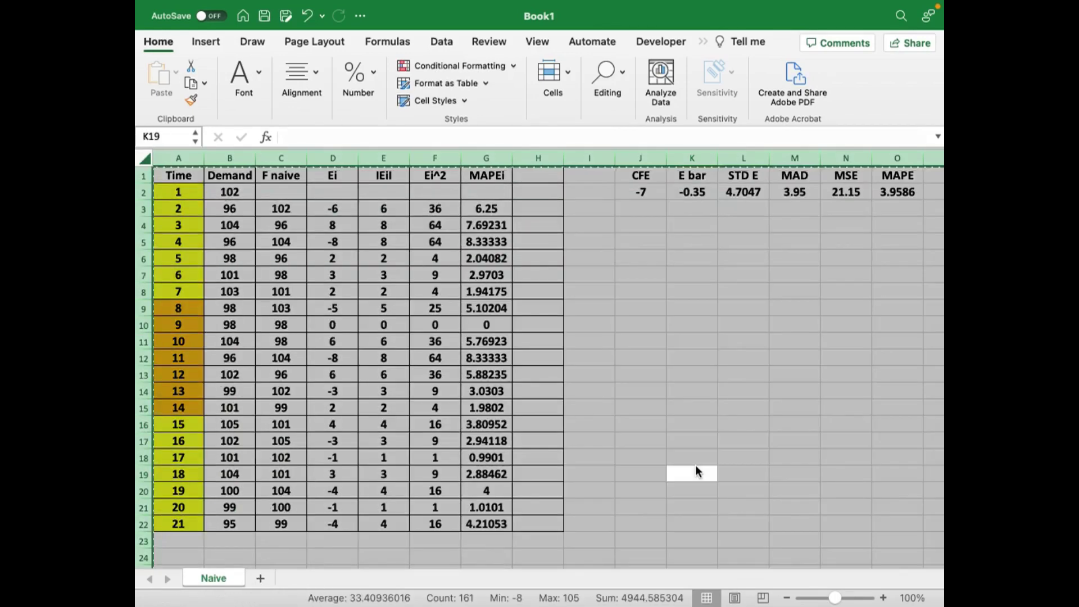
Add Sheet2, paste the Naive table into it, and select J2:O2 and C3:G22 for clearing
left_click(260, 579)
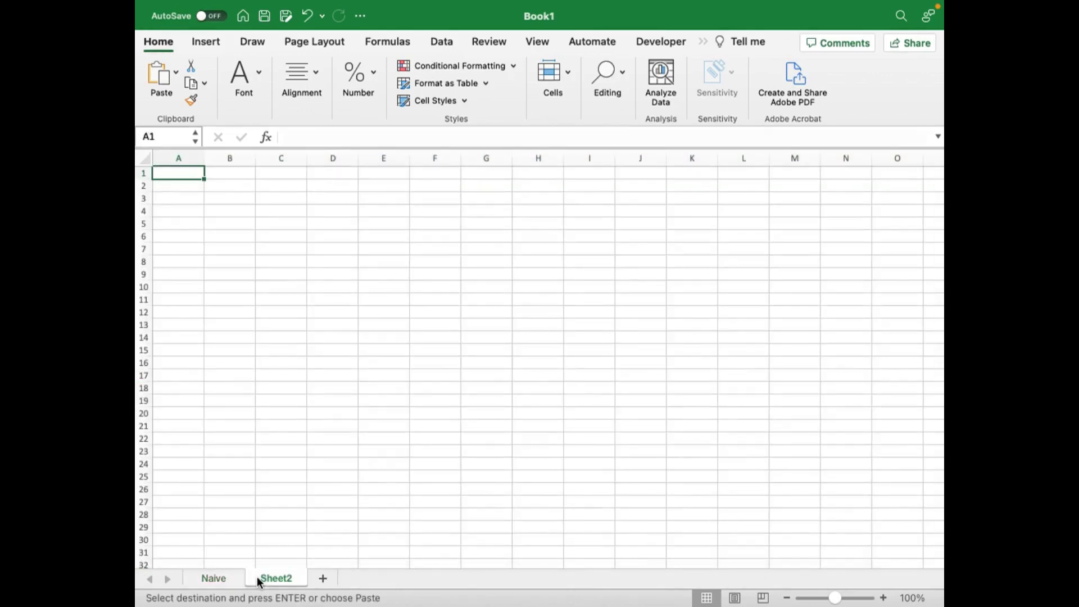
key("super+v")
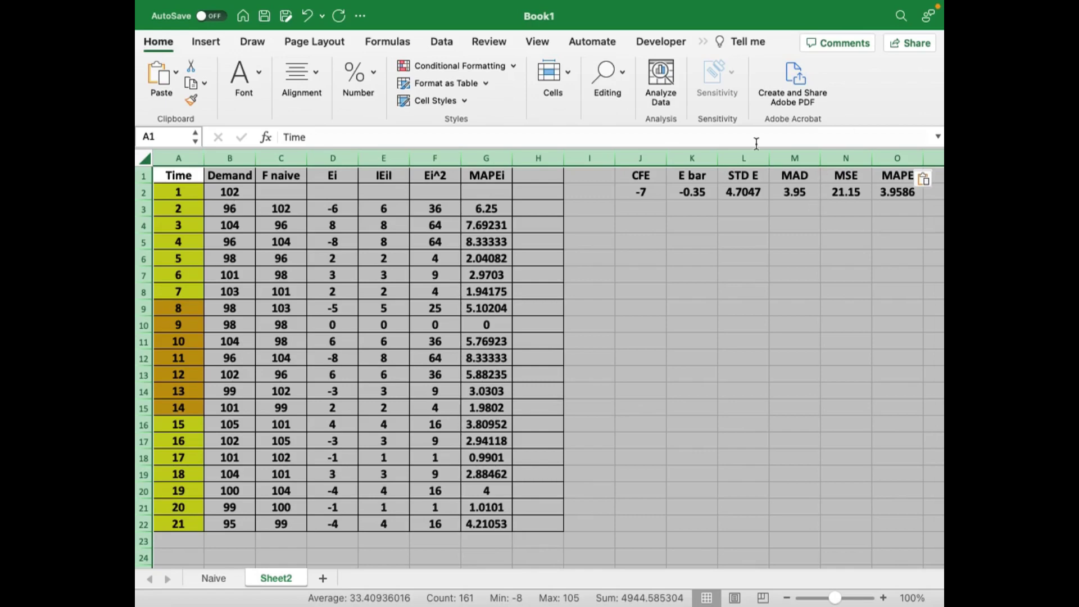
left_click(646, 191)
left_click_drag(646, 191, 890, 198)
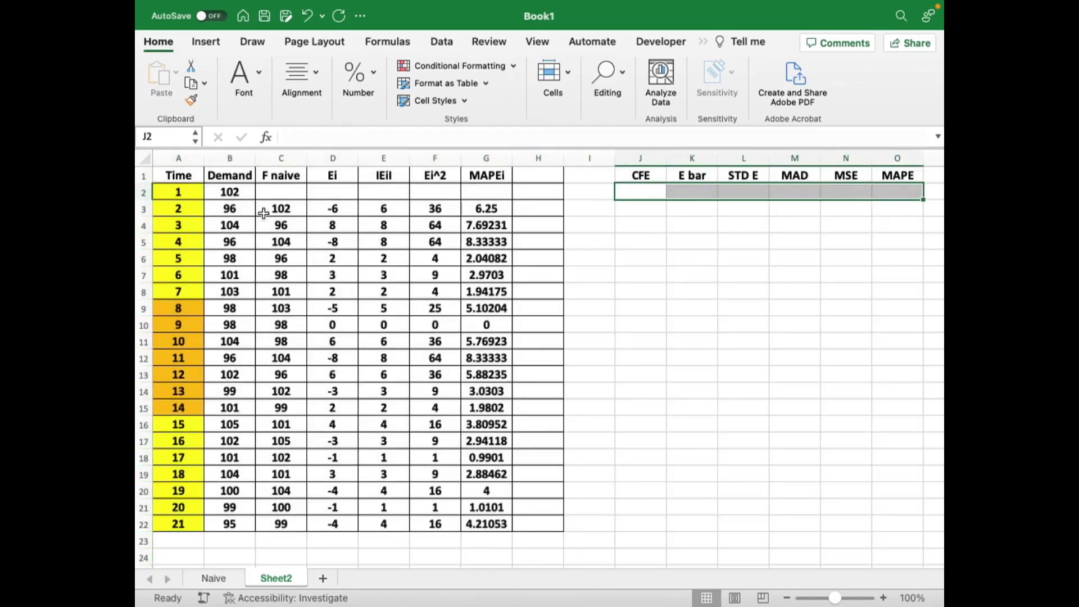
mouse_move(270, 210)
left_mouse_down()
mouse_move(372, 209)
mouse_move(500, 521)
left_mouse_up()
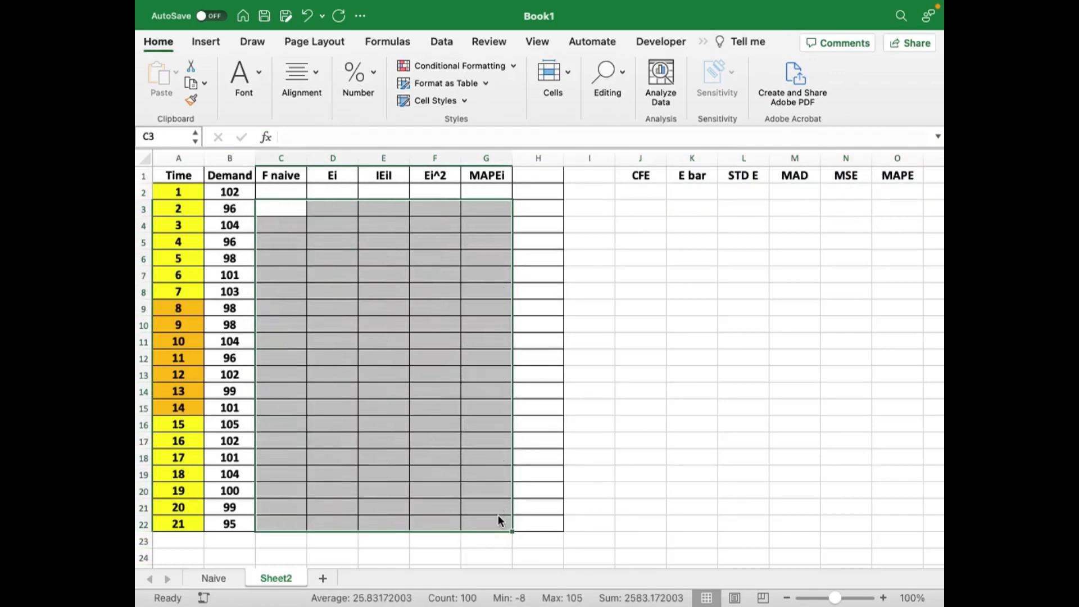
Retitle the forecast column header in C1 as 'F MA n=2'
left_click(274, 174)
type("F")
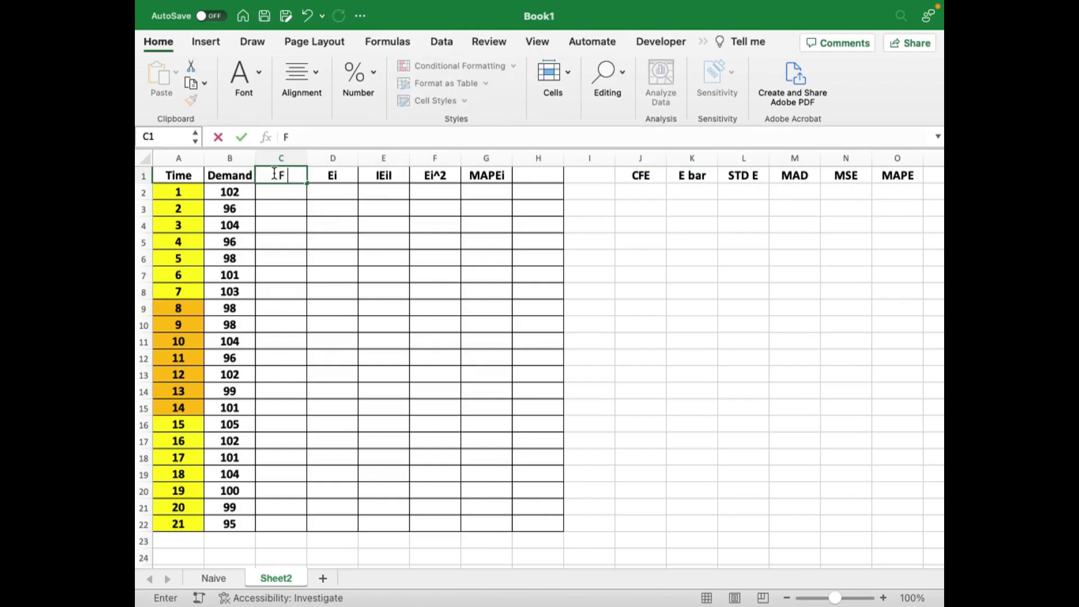
type("MA")
key("BackSpace")
type("an=")
type("2")
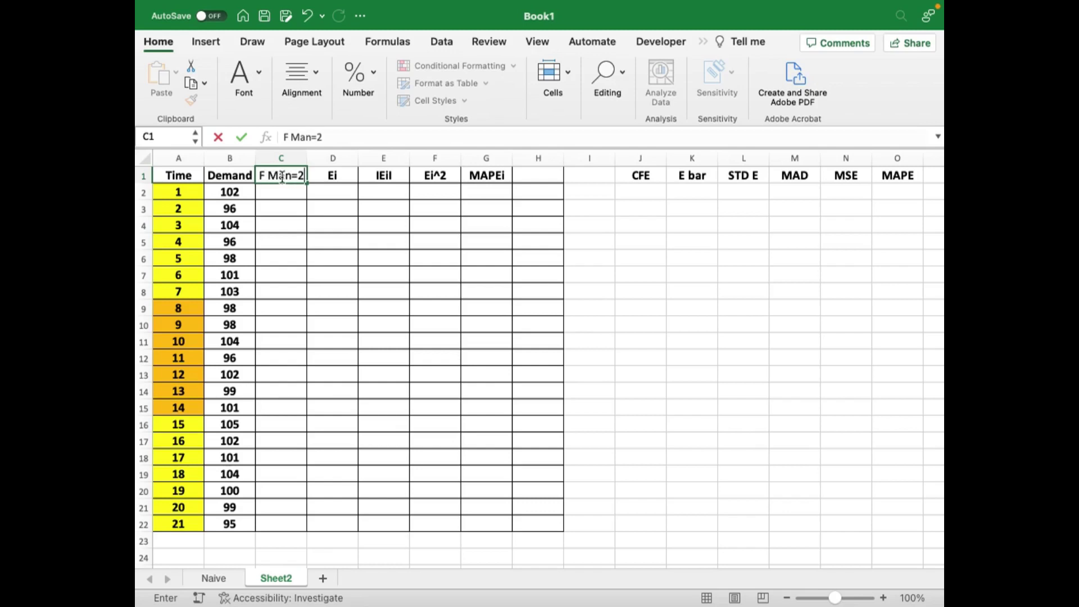
left_click(282, 176)
key("Delete")
type("A")
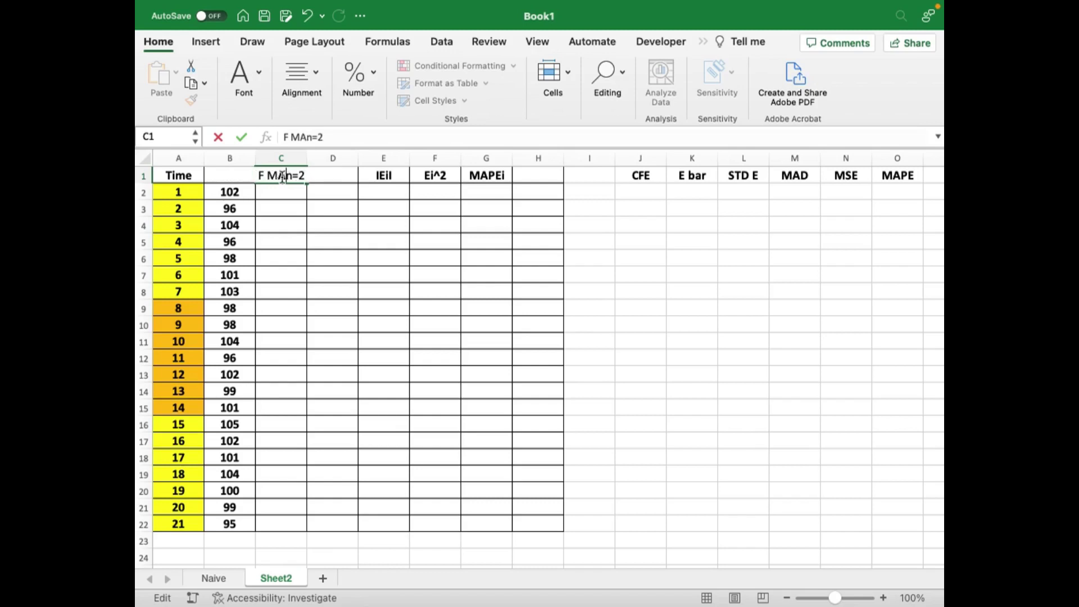
key("Return")
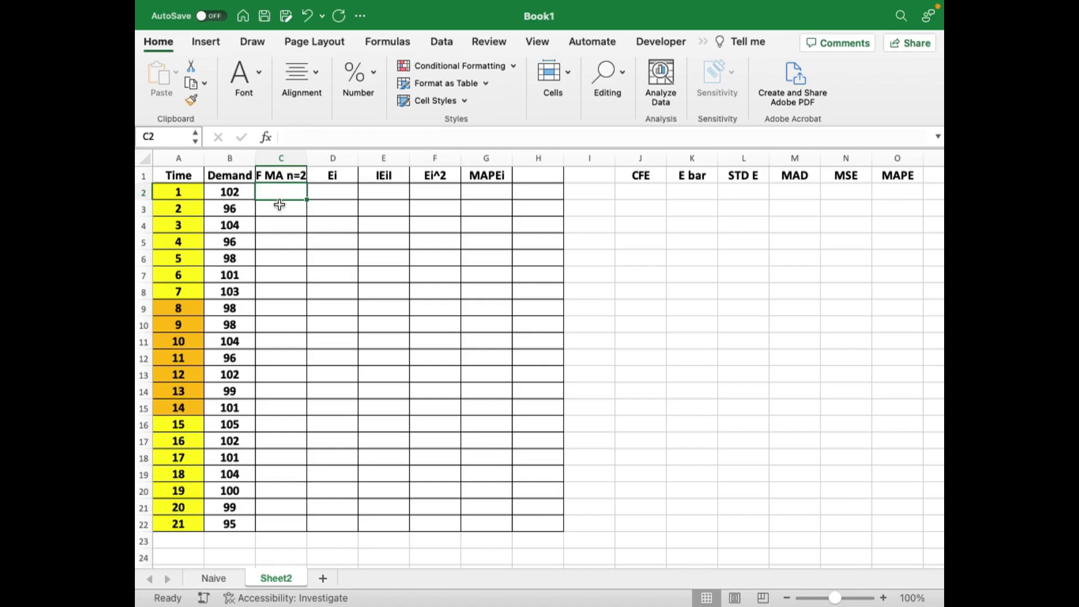
left_click(279, 207)
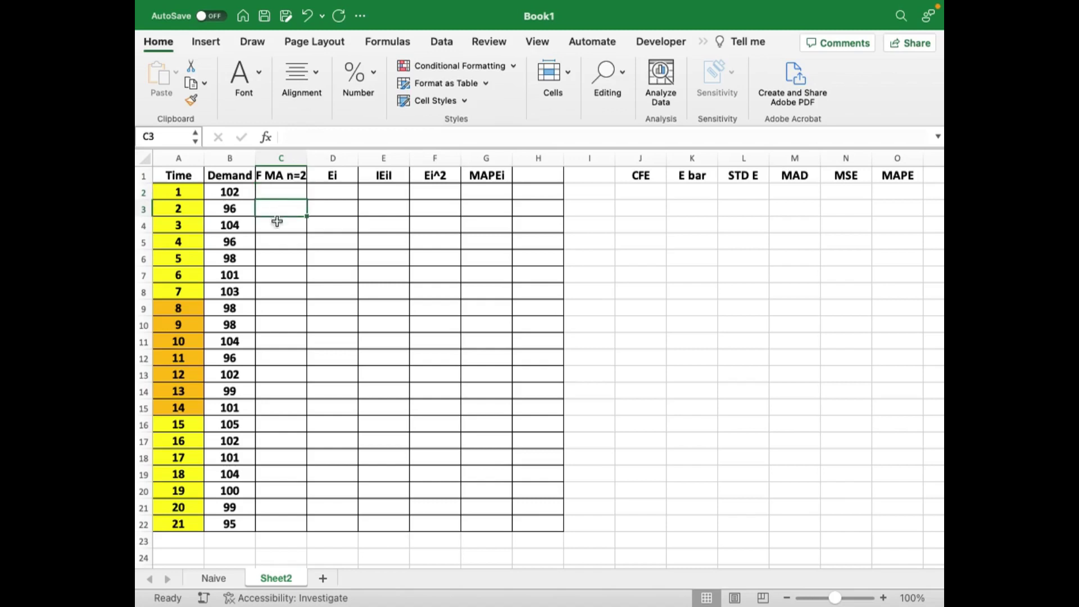
Enter =AVERAGE(B2:B3) in C4 as the first two-period moving-average forecast, 99
left_click(278, 225)
type("=")
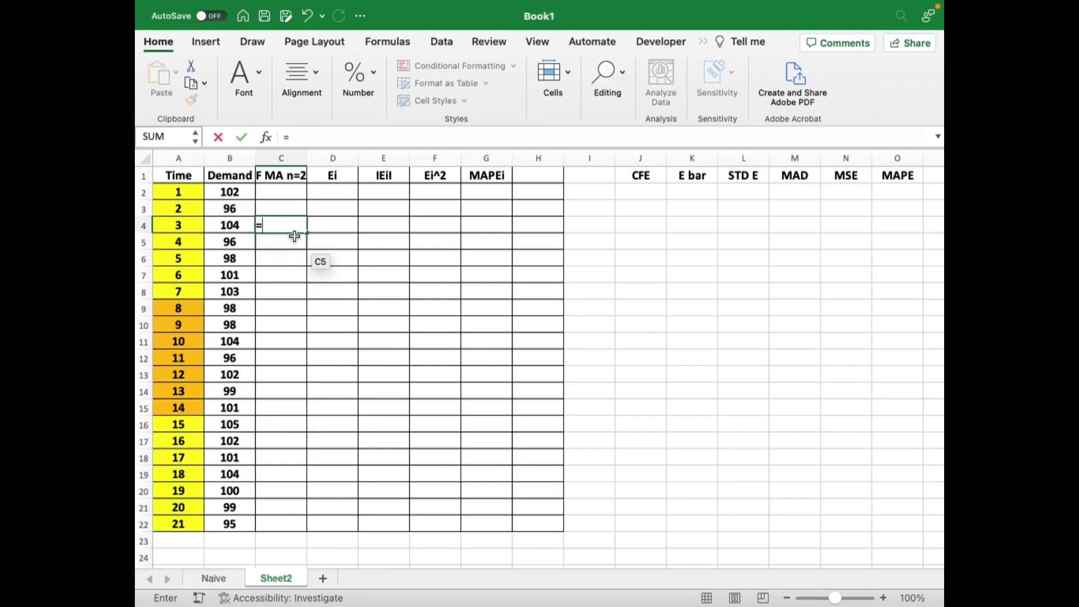
type("av")
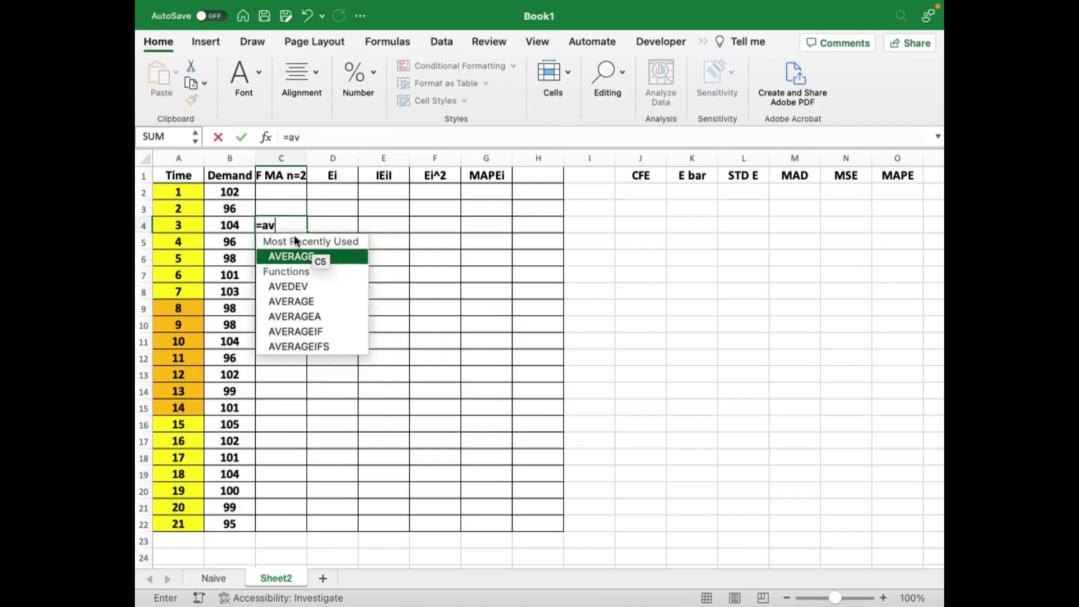
double_click(288, 257)
left_click_drag(230, 194, 241, 206)
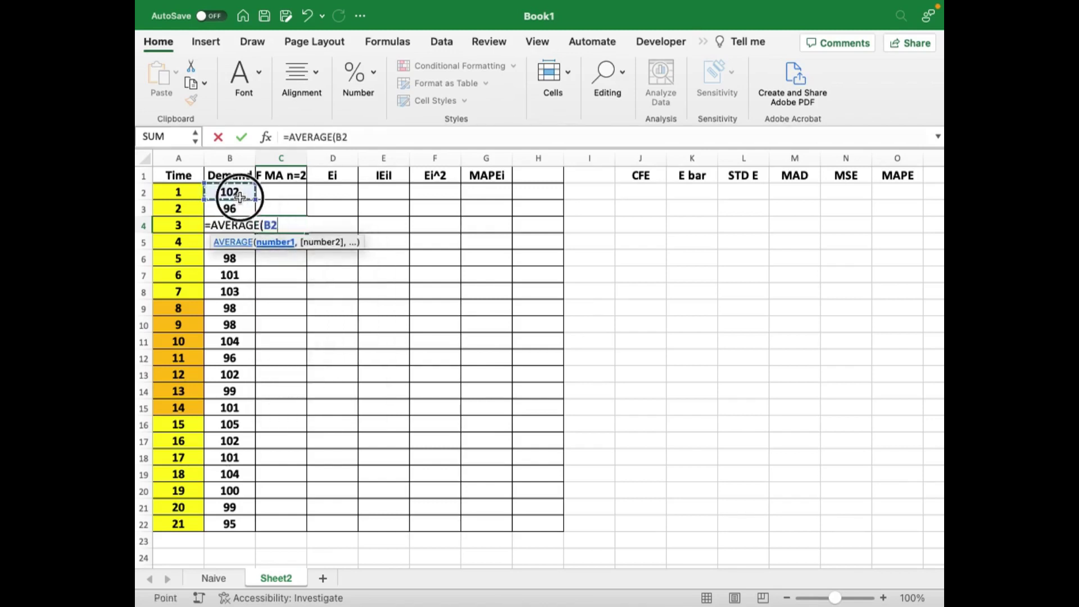
type(")")
key("Return")
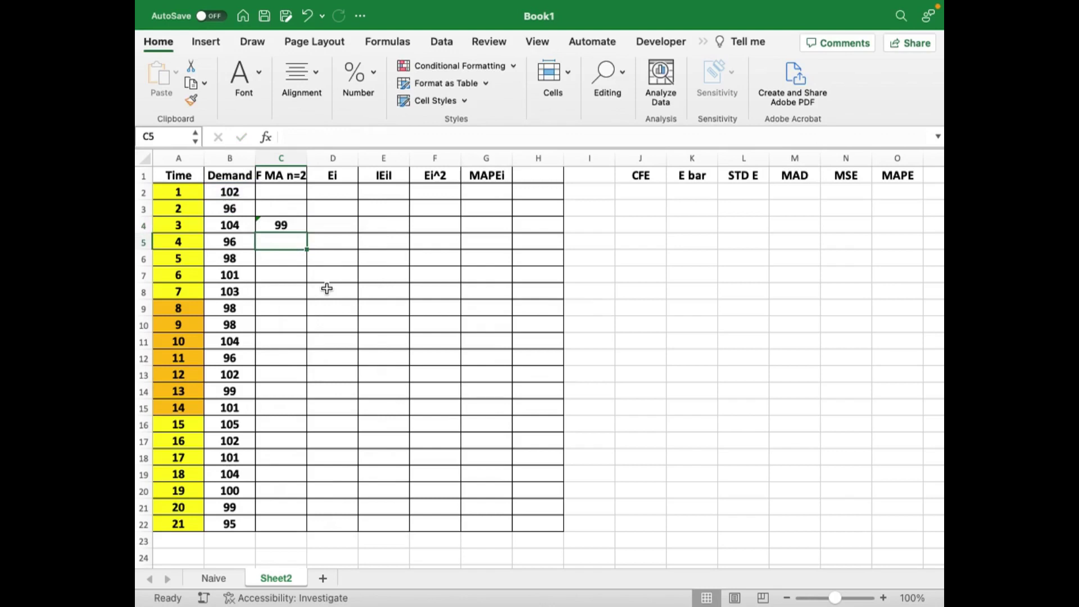
Fill the C4 formula down to C22 and ignore the omitted-adjacent-cells warning
left_click(284, 225)
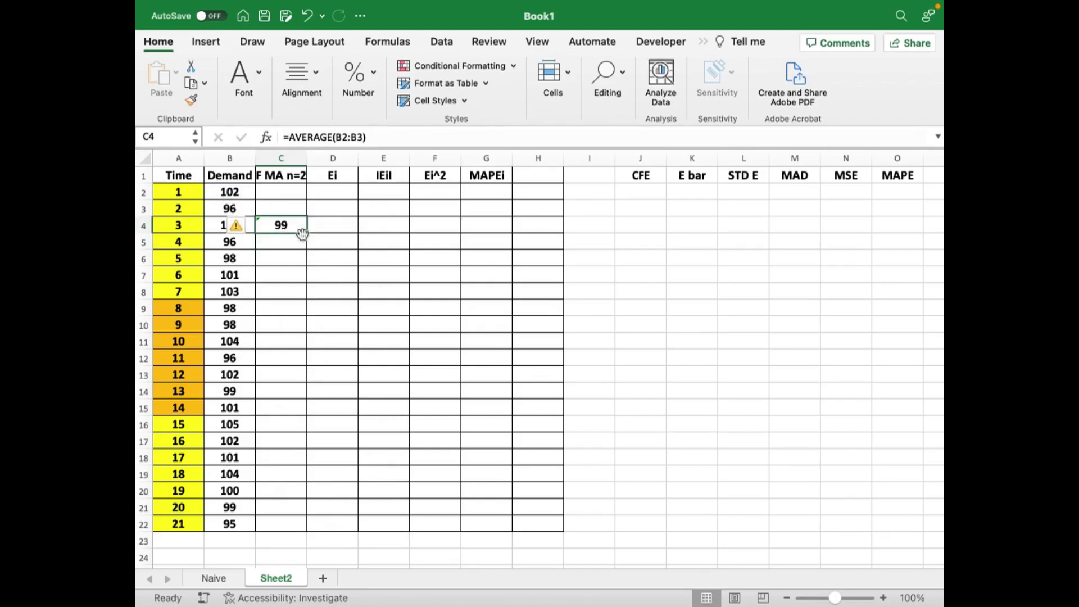
double_click(307, 232)
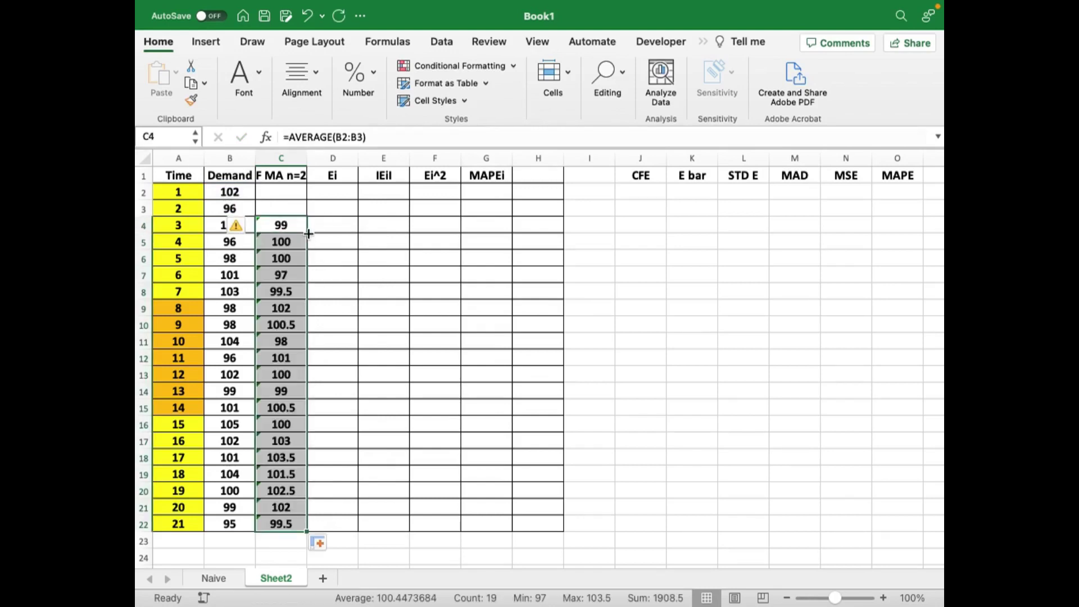
left_click(249, 226)
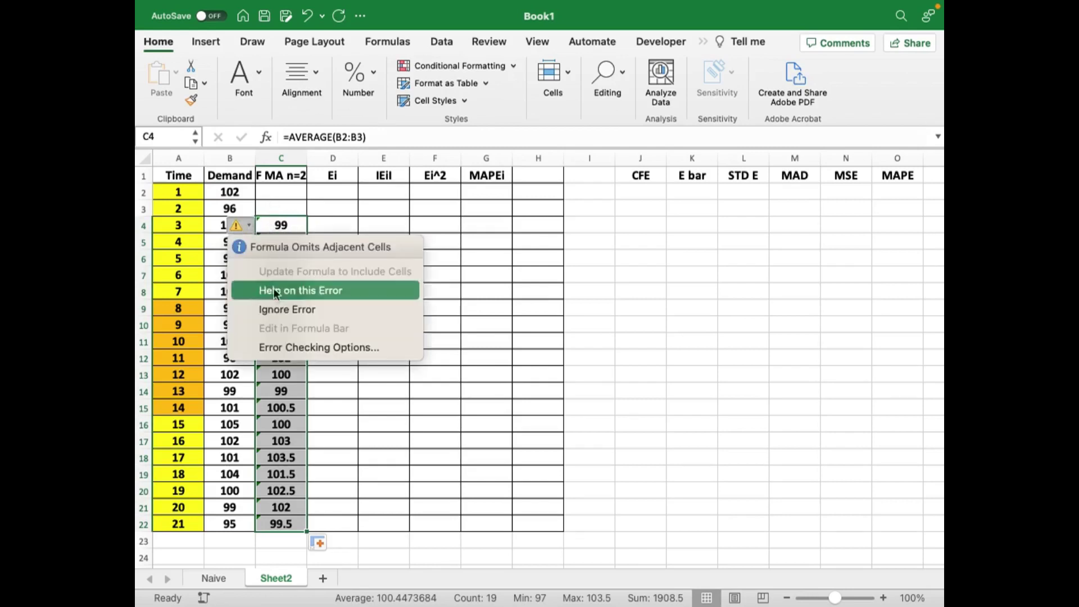
left_click(293, 310)
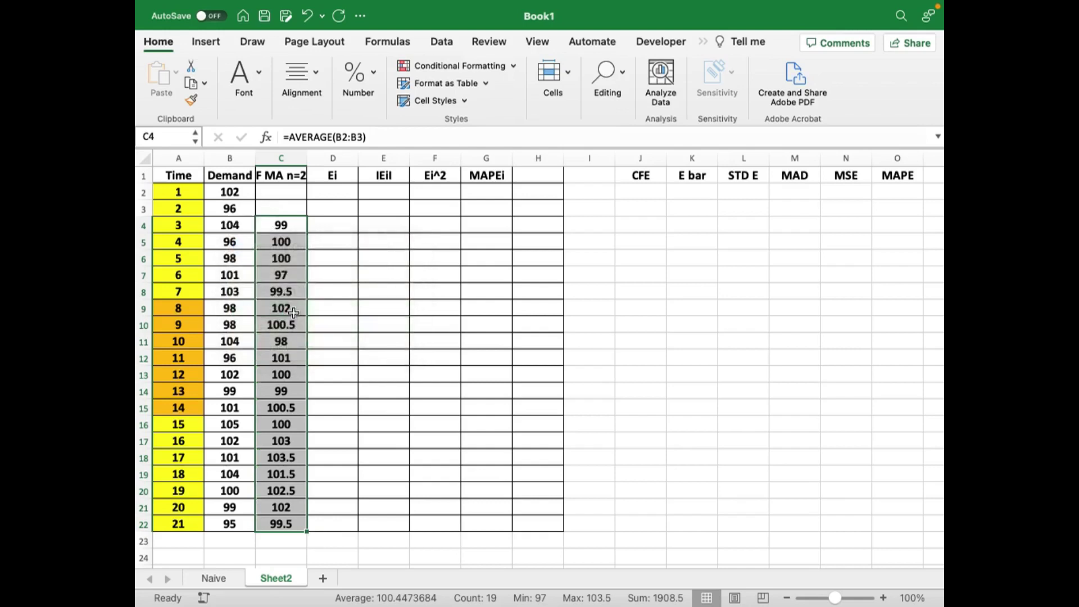
left_click(332, 224)
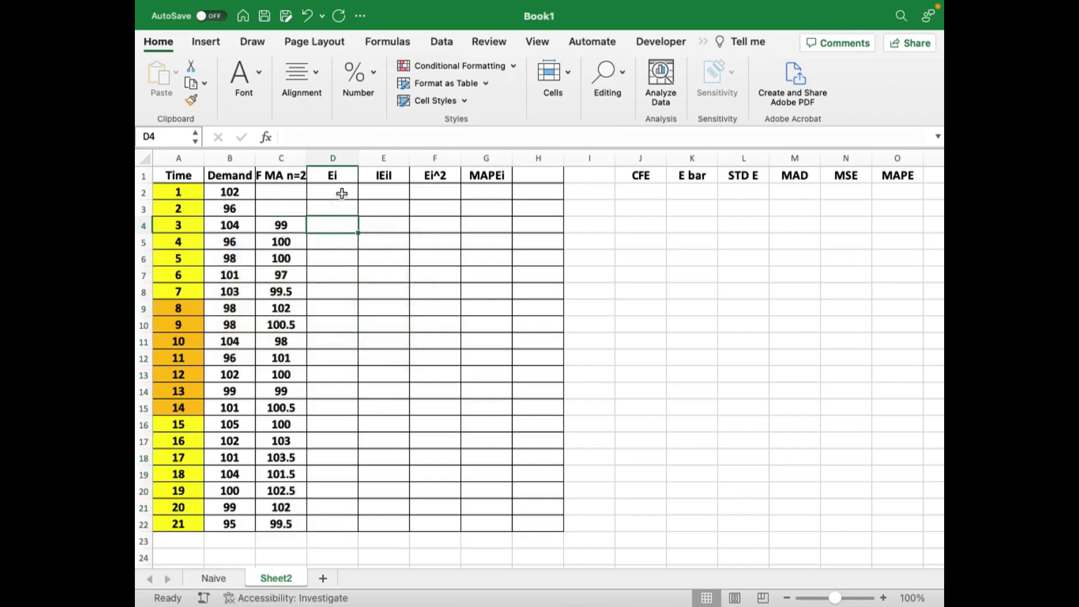
Enter the error =B4-C4 in D4 and fill it down column D
type("=")
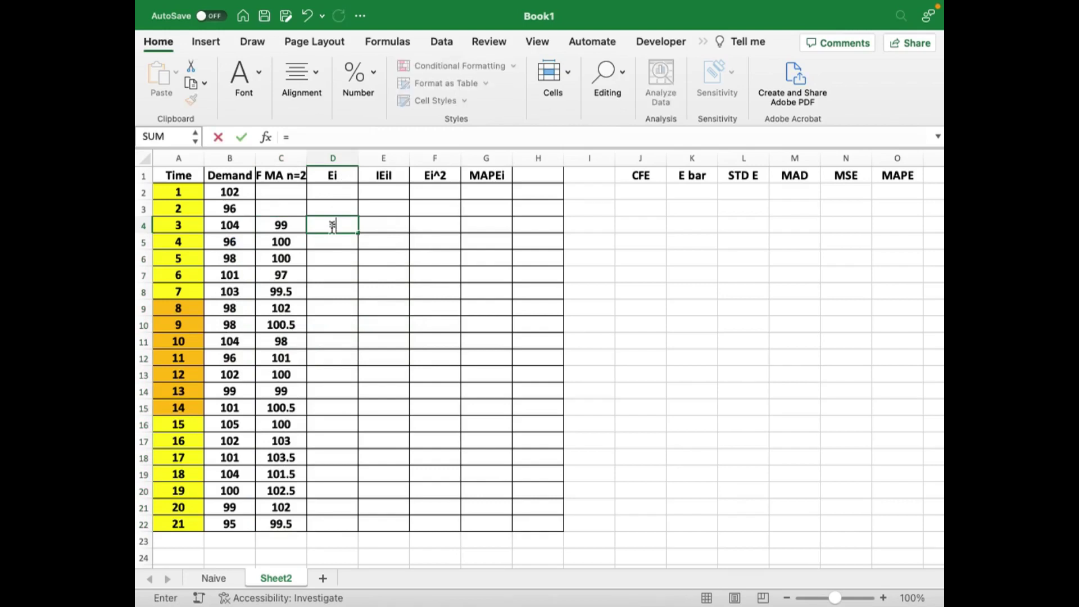
left_click(237, 220)
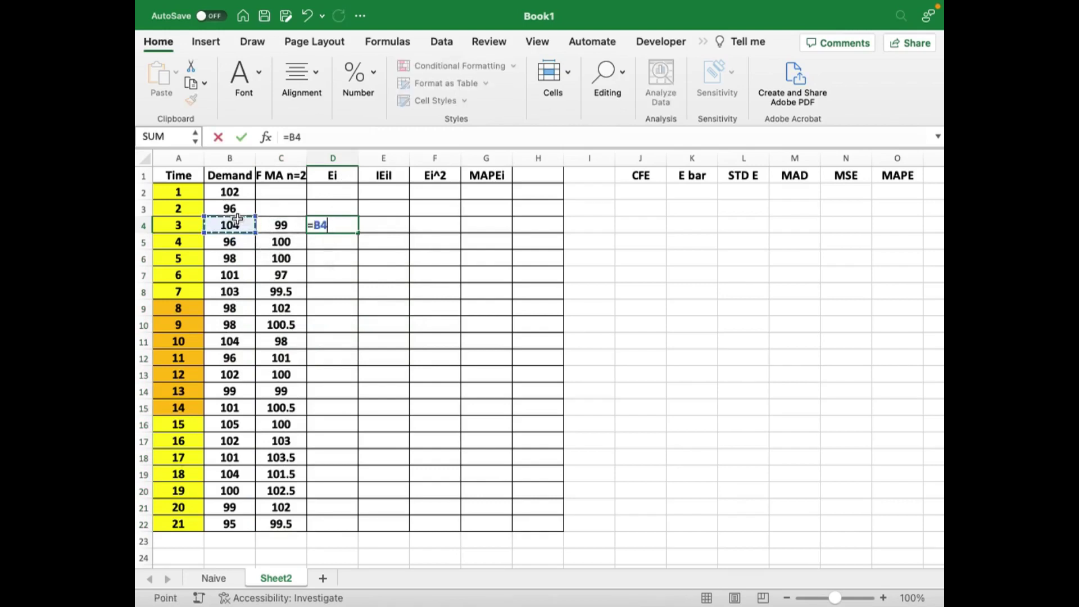
type("-")
left_click(269, 226)
key("Return")
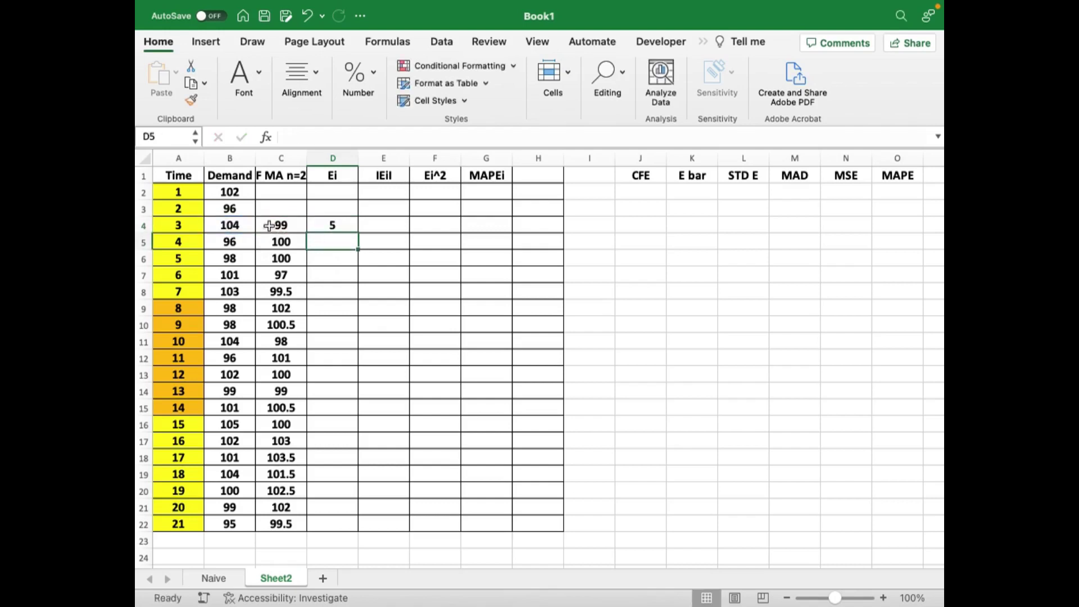
left_click(329, 225)
double_click(357, 234)
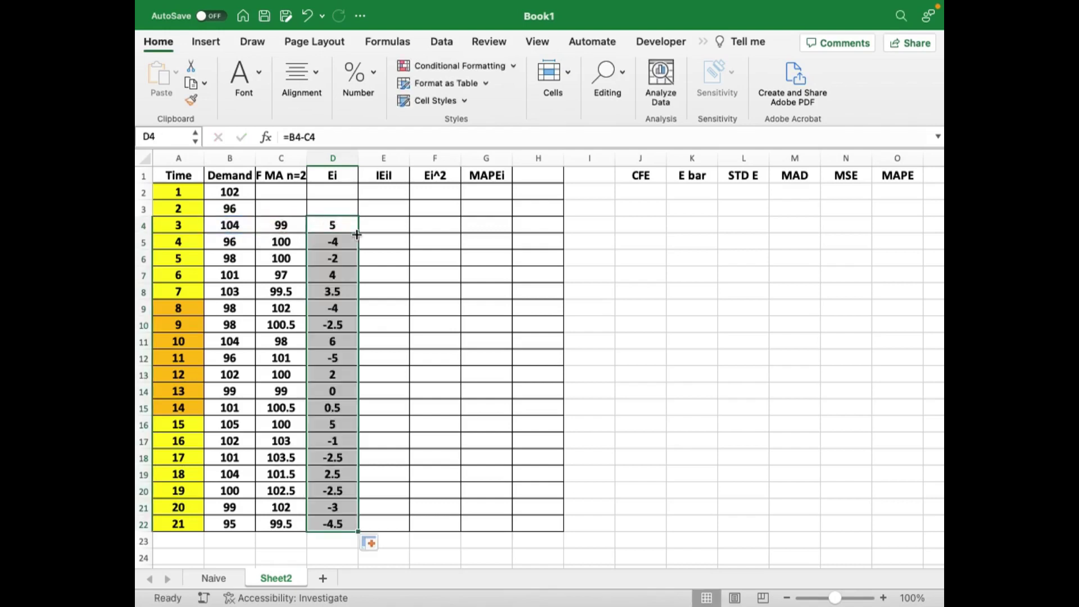
Enter the absolute error =ABS(D4) in E4
left_click(382, 228)
type("=ab")
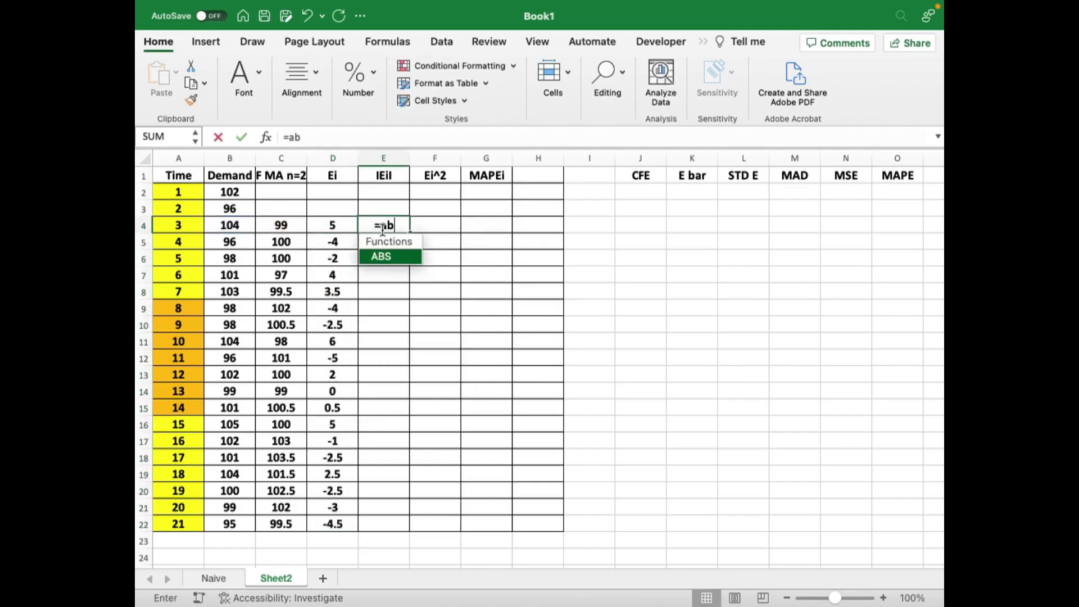
double_click(380, 258)
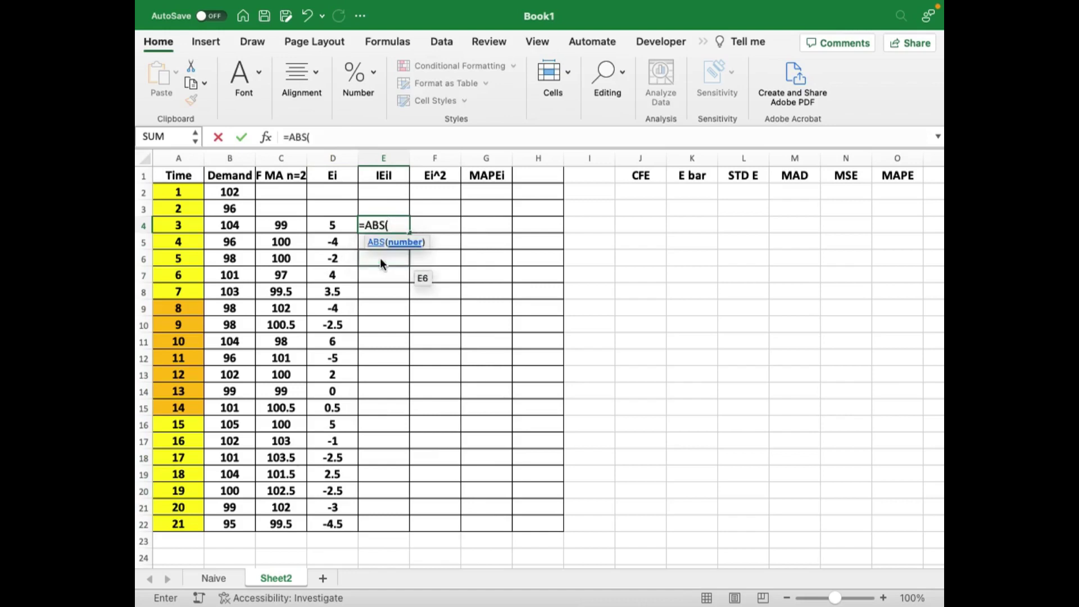
left_click(338, 224)
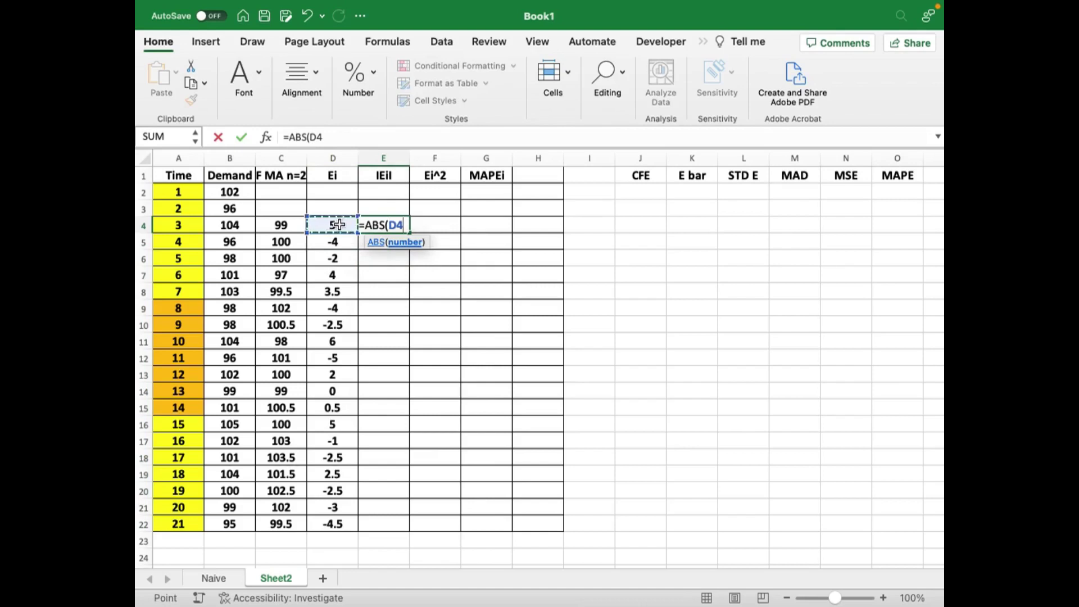
key("Return")
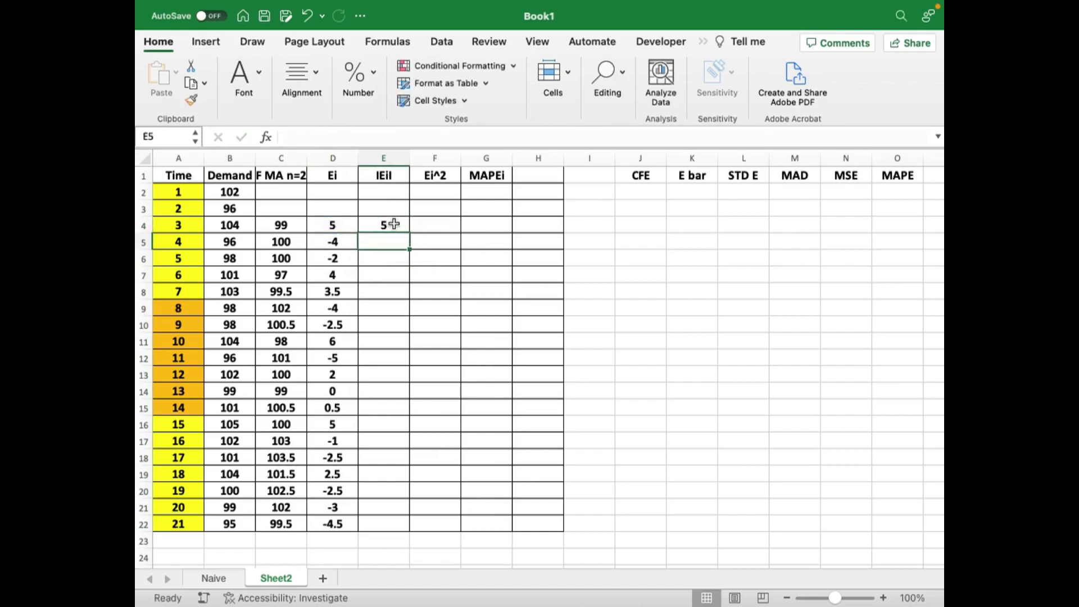
Enter the squared error =E4^2 in F4
left_click(434, 225)
type("=")
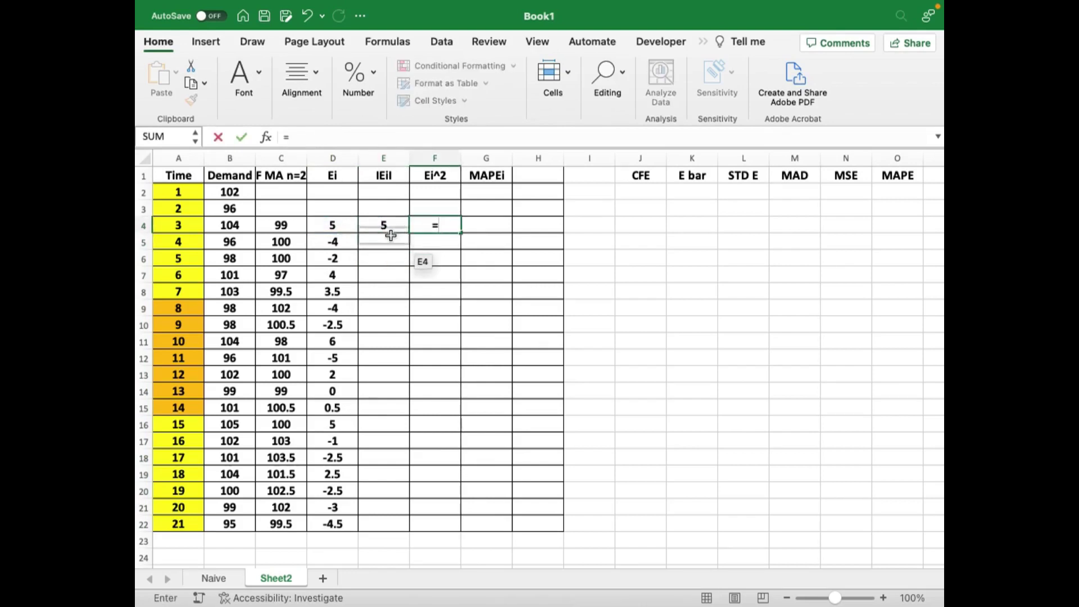
left_click(381, 226)
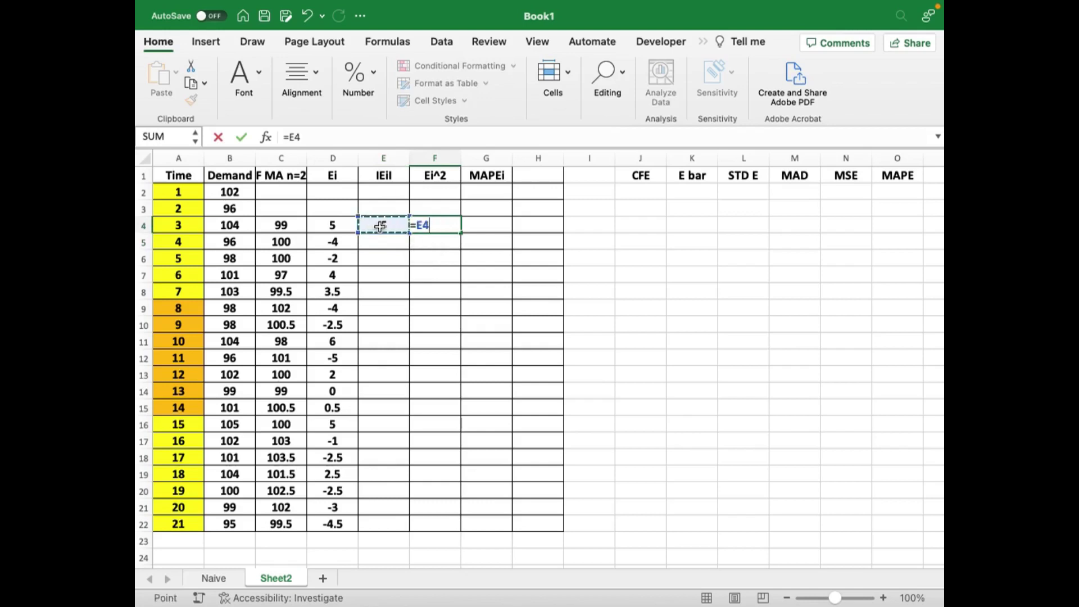
type("^2")
key("Return")
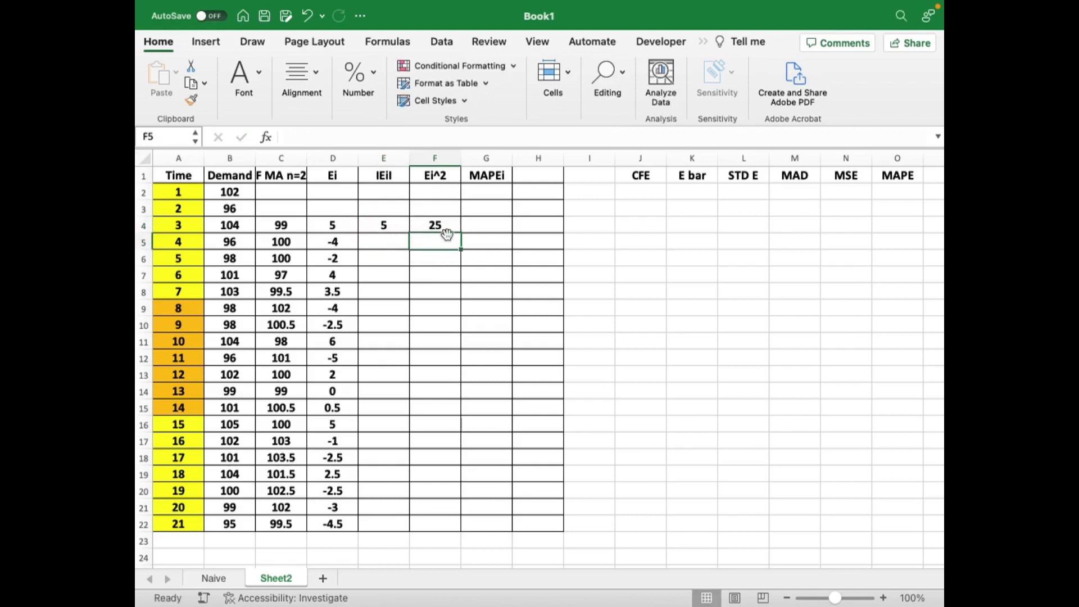
Enter the percentage error =E4/B4*100 in G4, then fill E4:G4 down to row 22
left_click(478, 225)
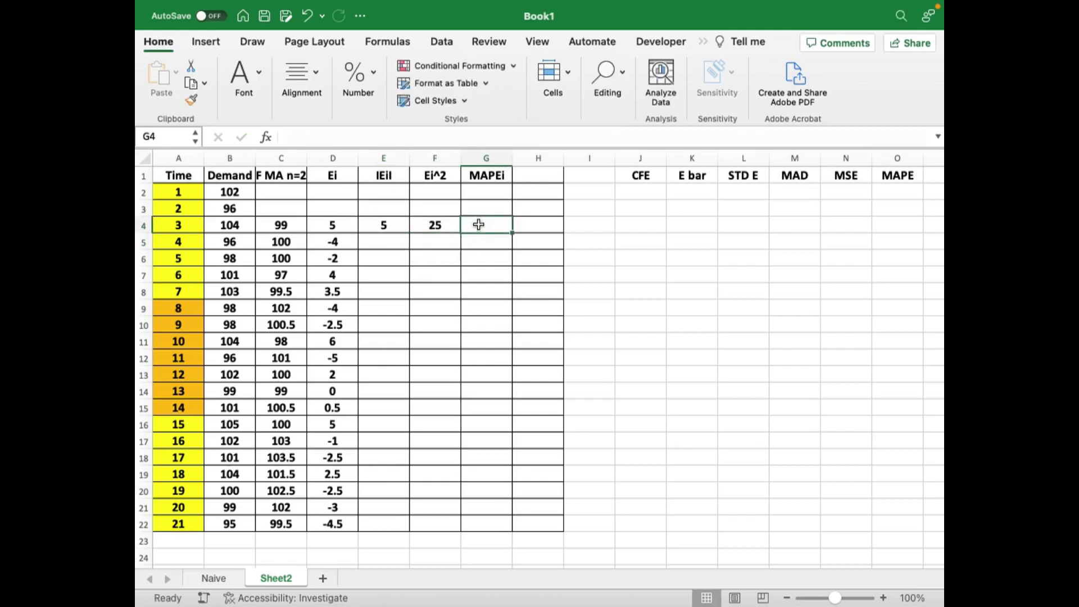
type("=")
left_click(389, 225)
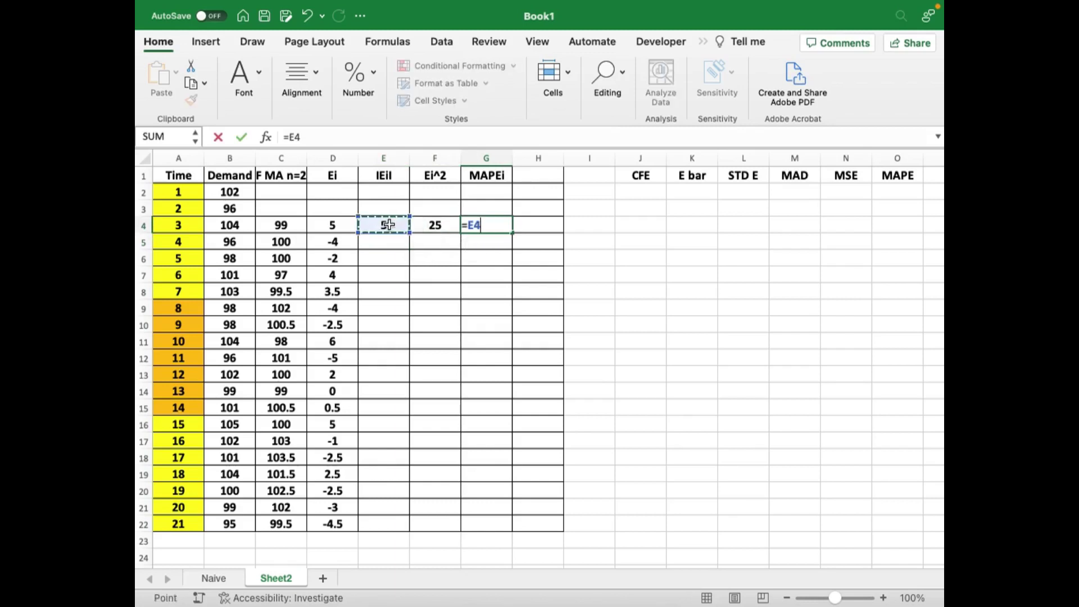
type("/")
left_click(223, 229)
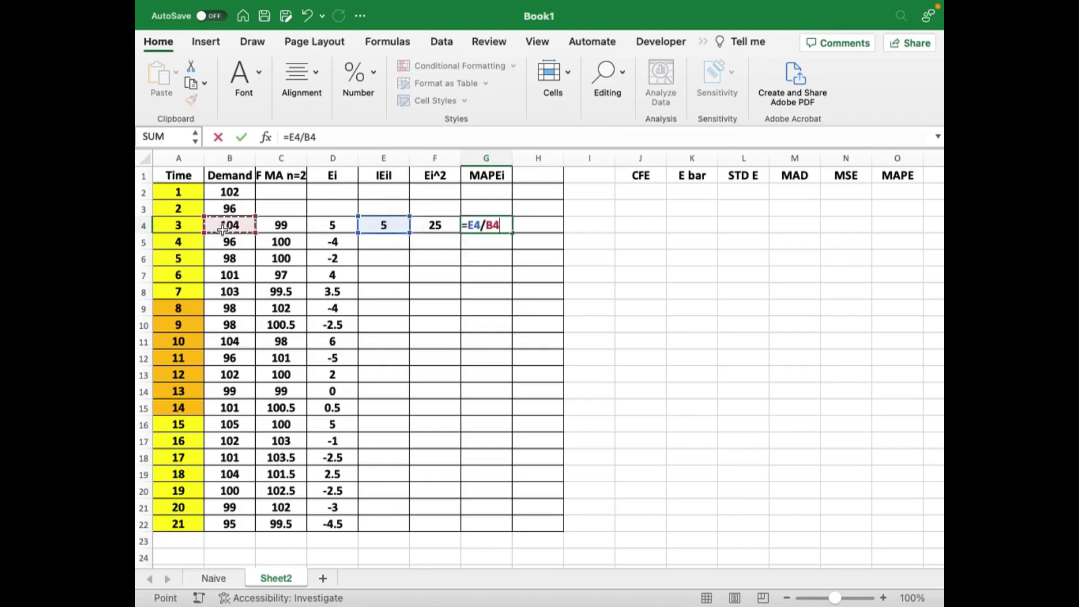
type("*100")
key("Return")
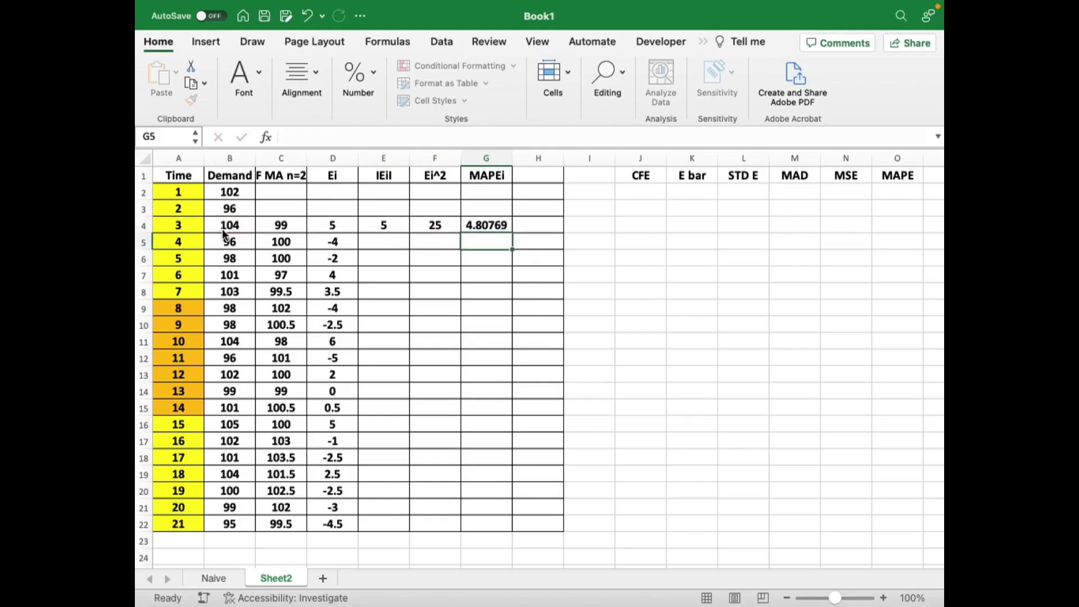
left_click_drag(384, 225, 499, 229)
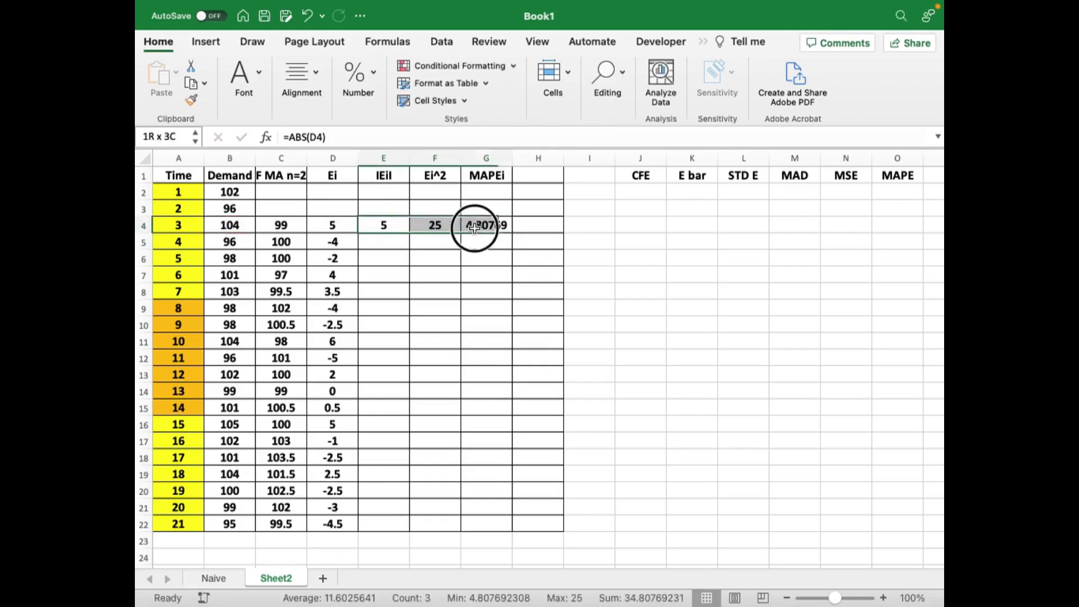
double_click(512, 232)
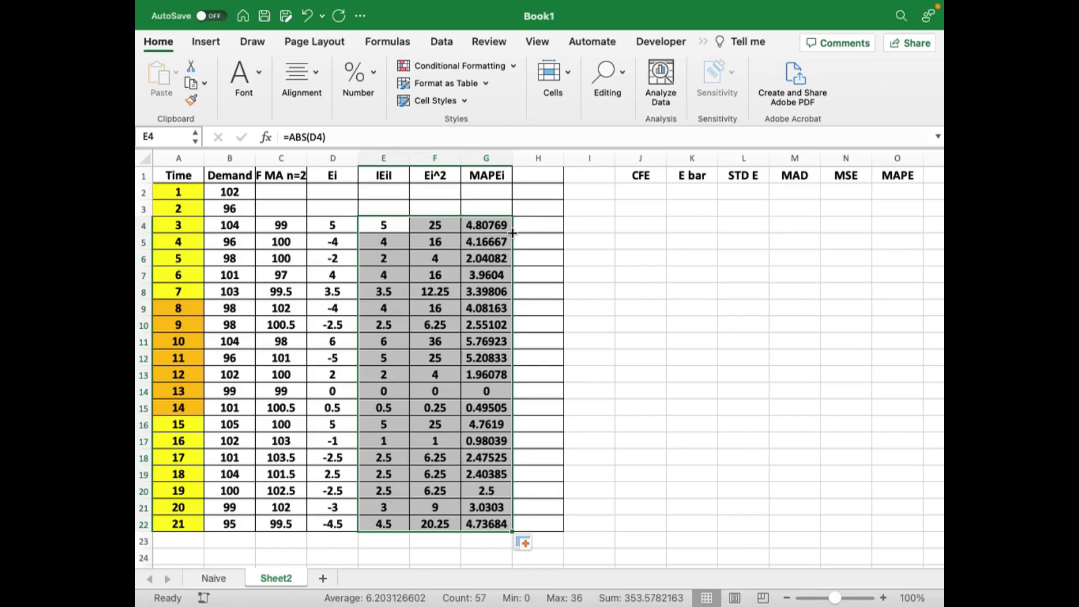
left_click(647, 192)
Compute CFE as the sum of column D (-2.5) and E bar as its average (-0.1316)
type("=")
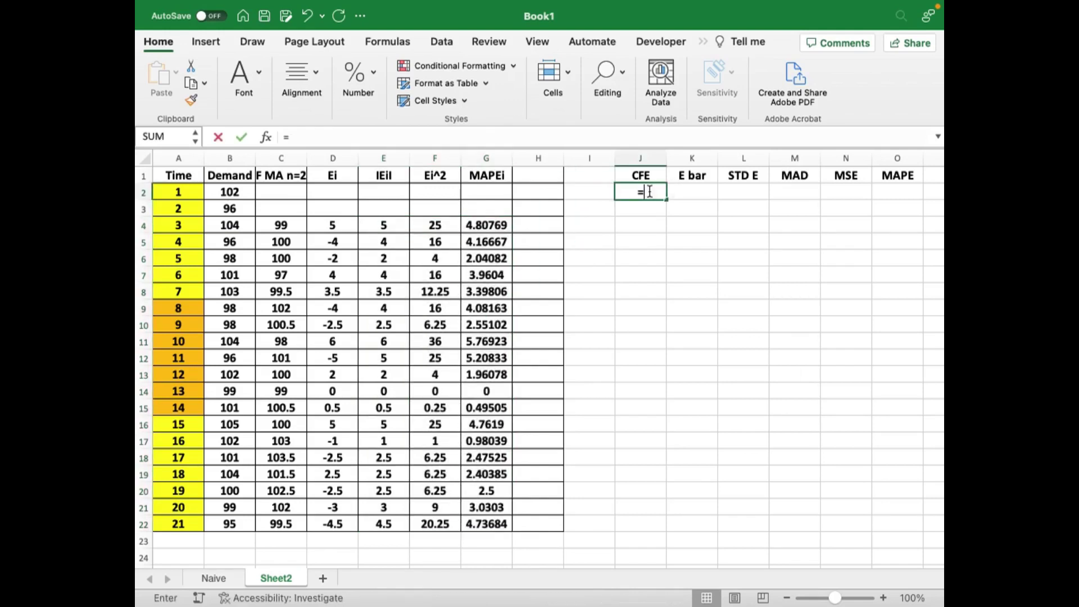
type("sum(")
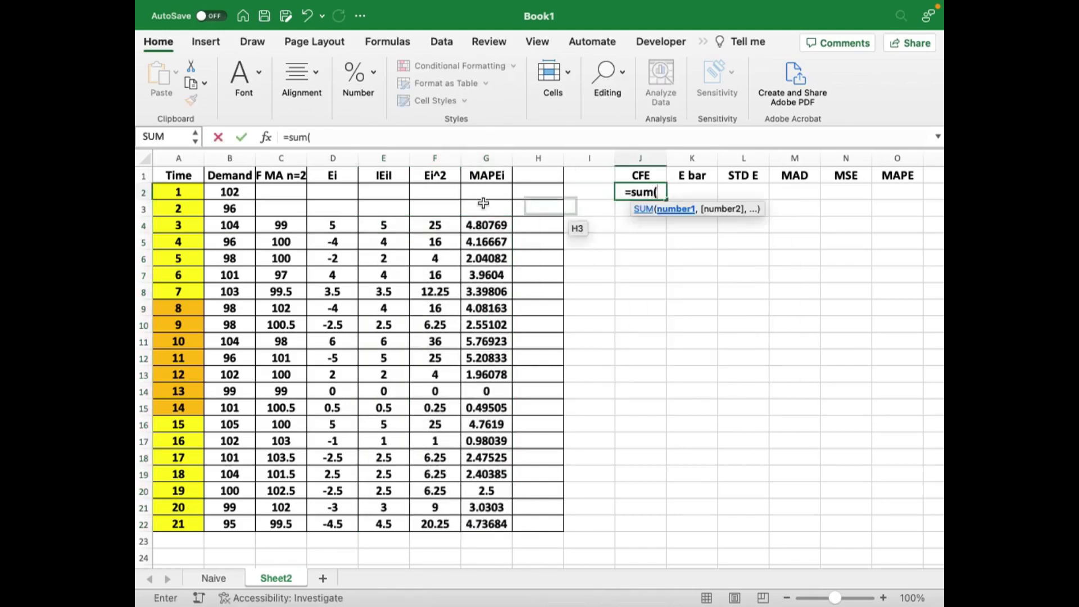
left_click(338, 158)
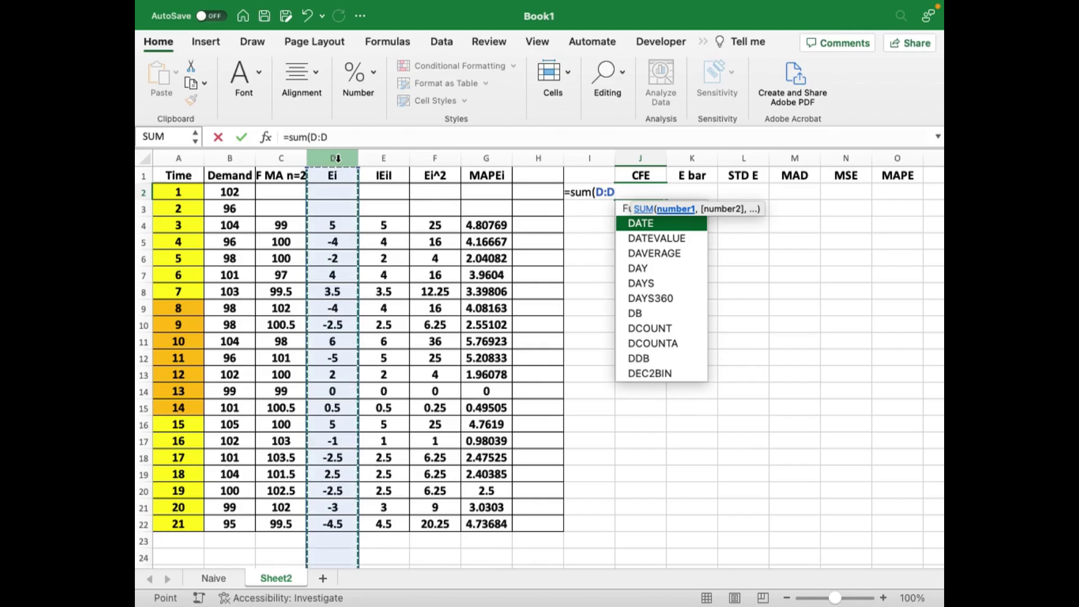
key("Return")
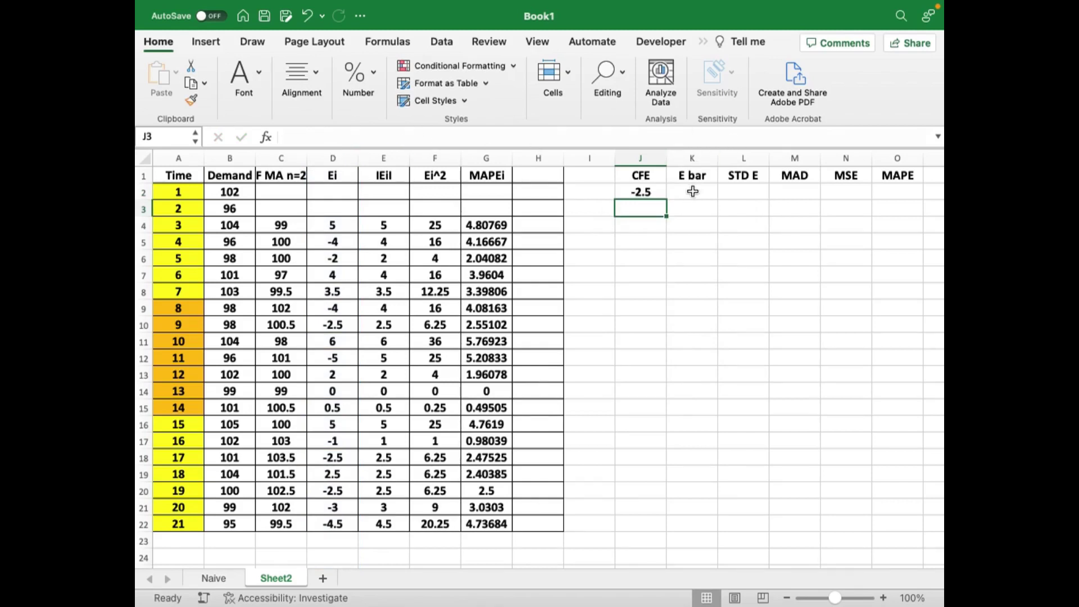
left_click(643, 192)
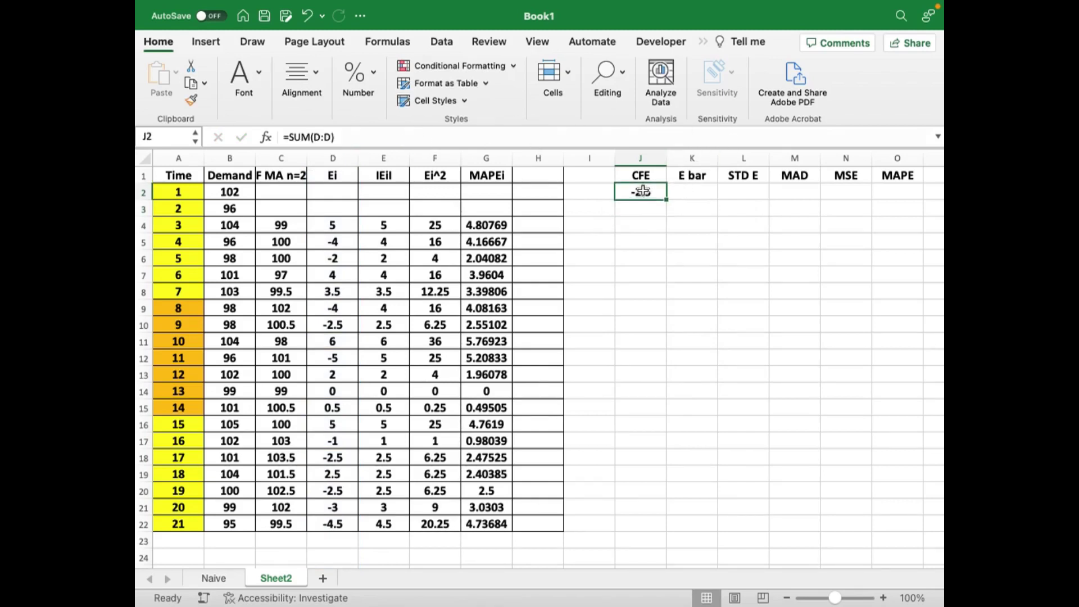
left_click(690, 191)
type("=")
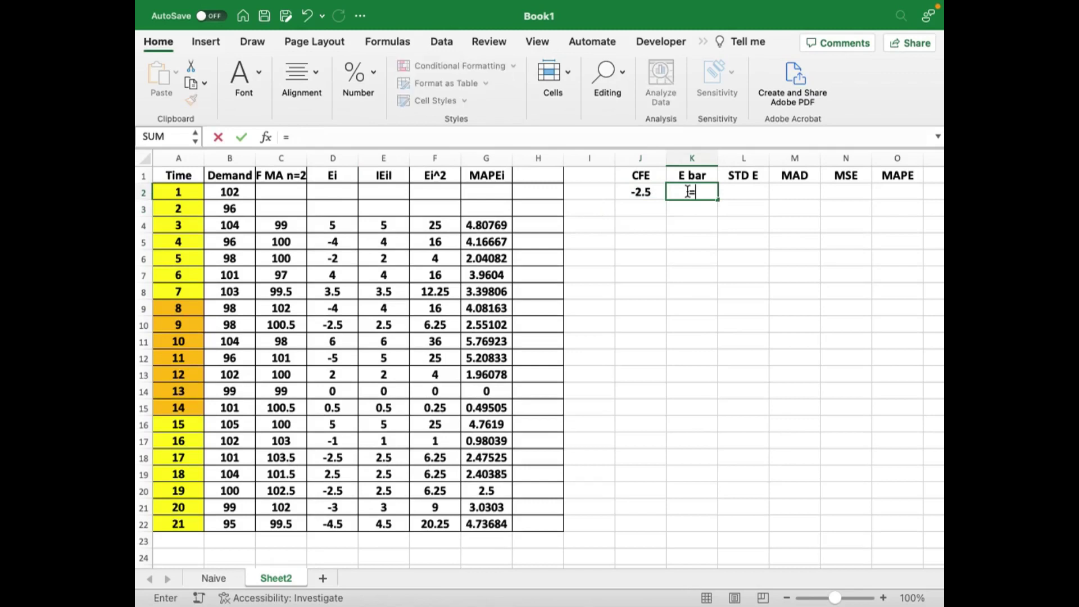
type("av")
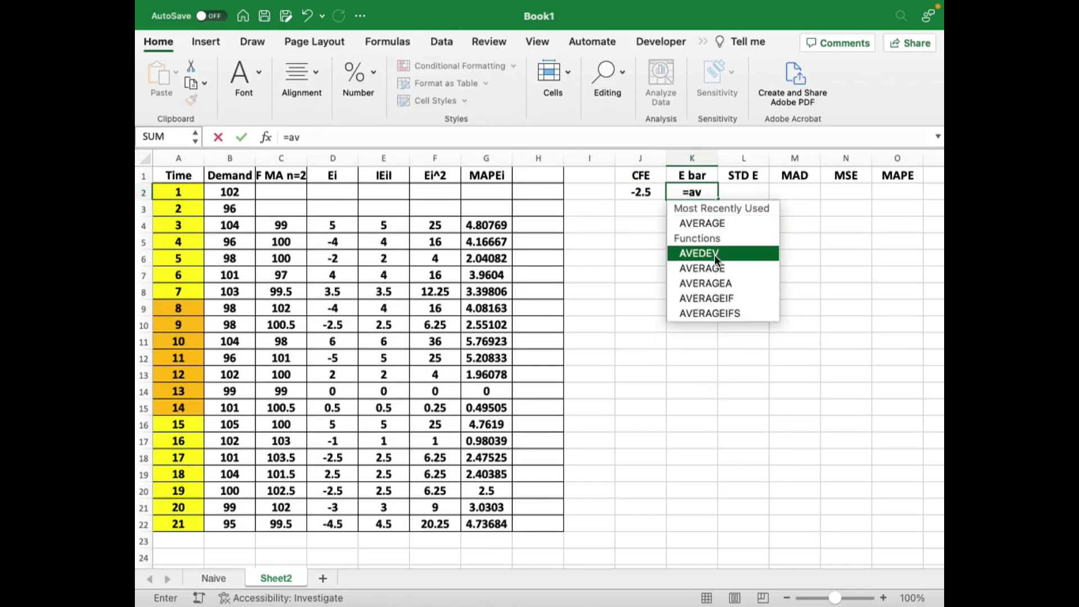
double_click(716, 226)
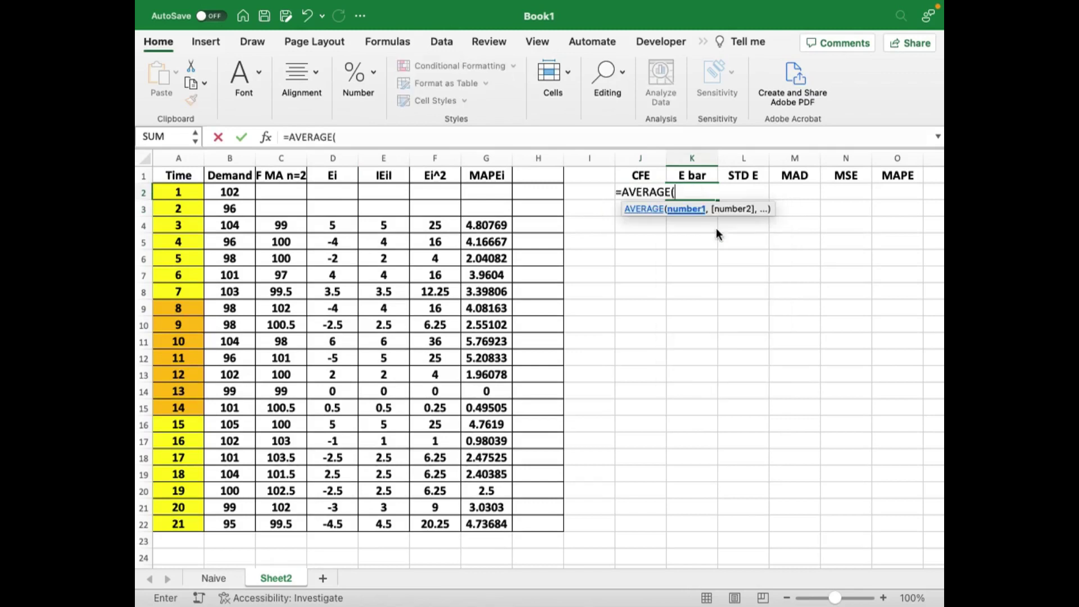
left_click(337, 160)
type(")")
key("Return")
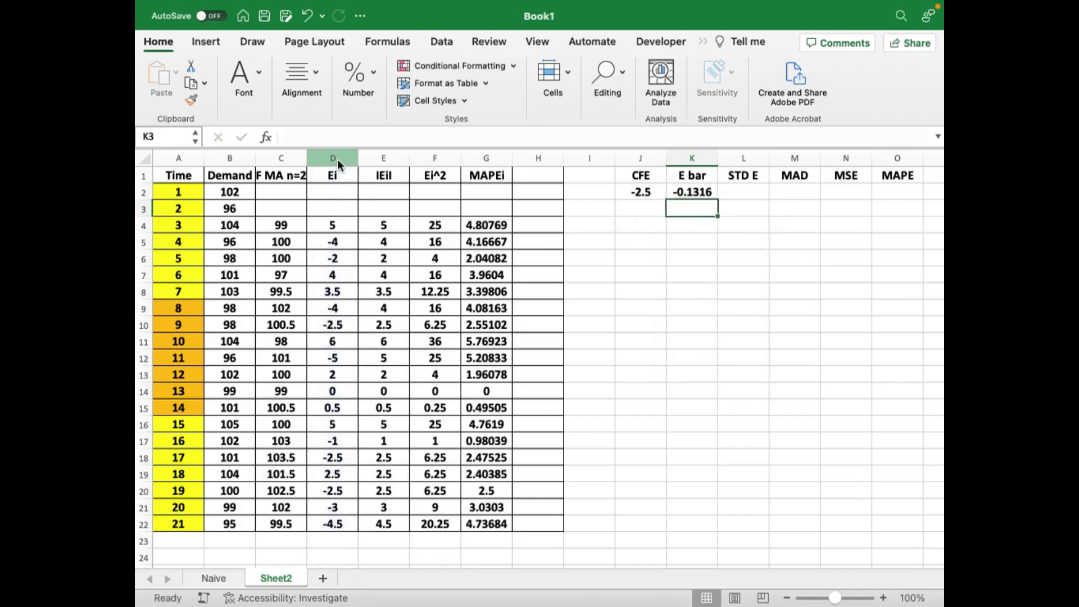
Compute STD E with STDEV.S of column D (3.60879) and MAD as column E's average (3.13158)
left_click(757, 194)
type("=st")
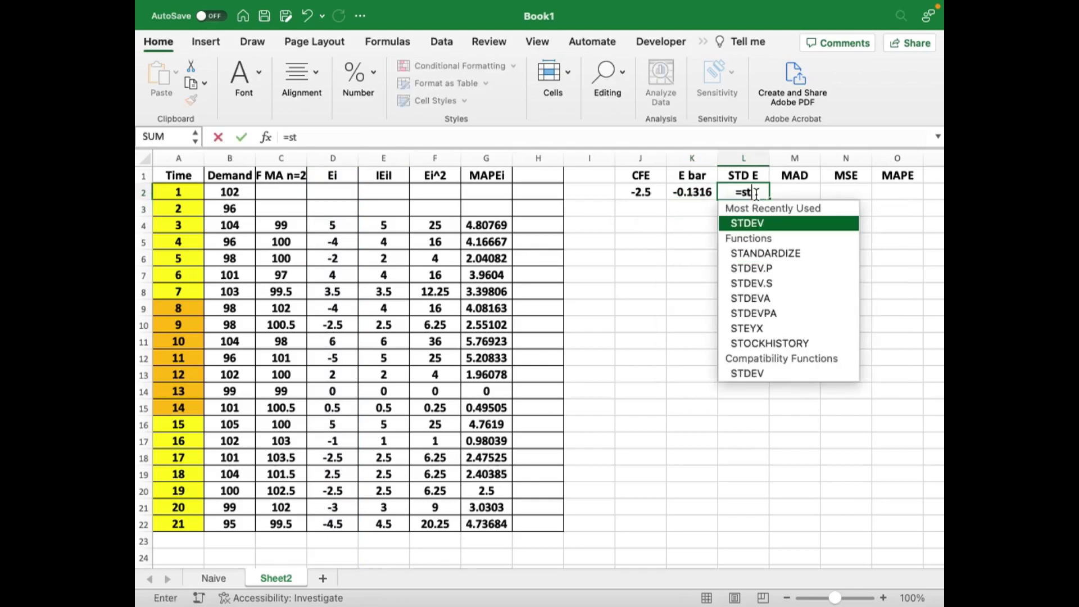
double_click(771, 280)
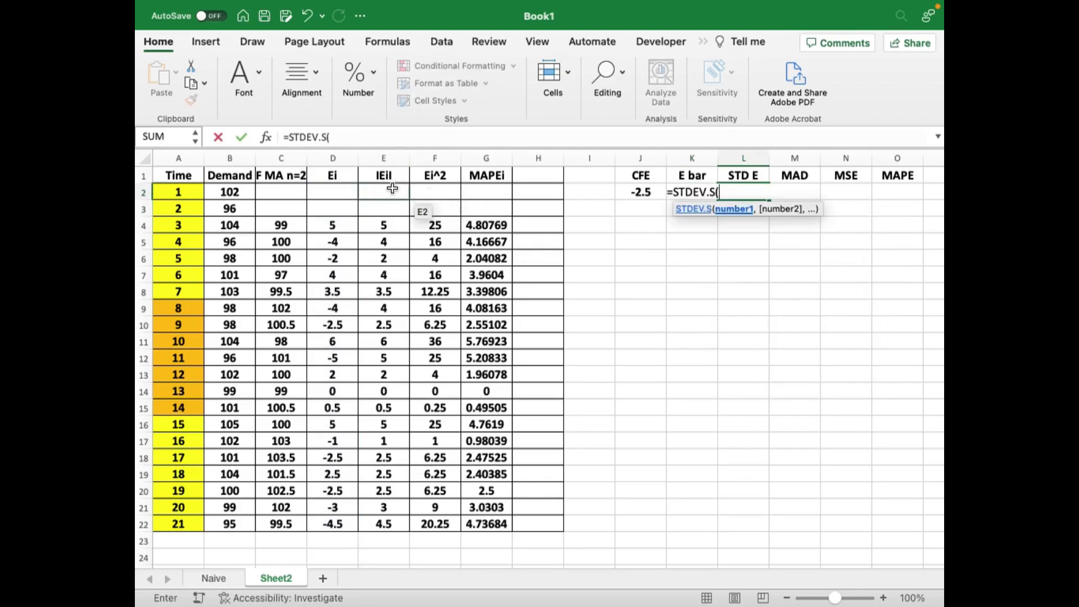
left_click(338, 158)
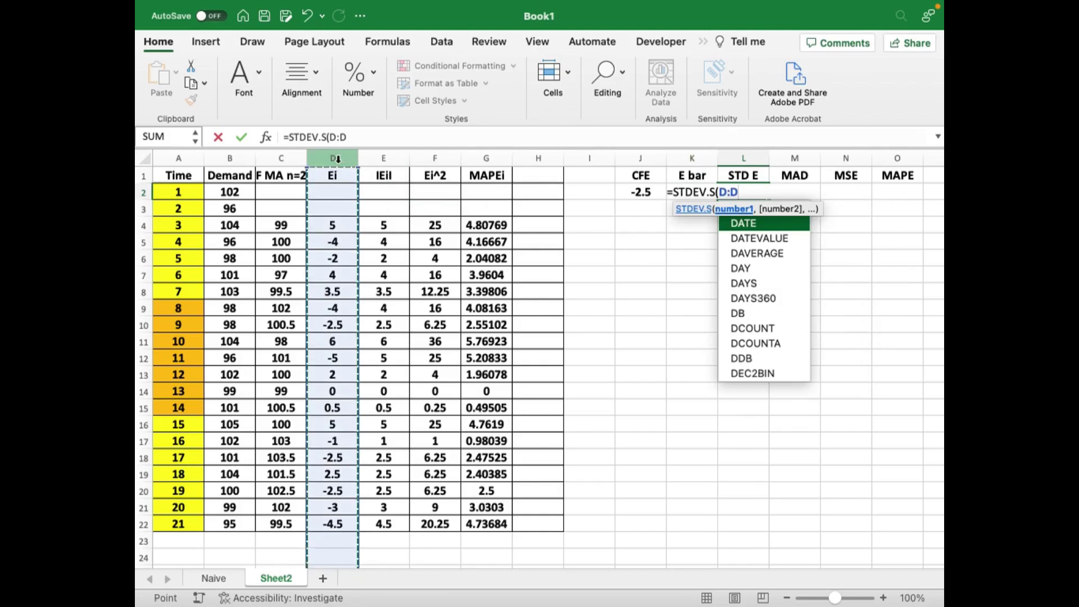
key("Return")
left_click(798, 193)
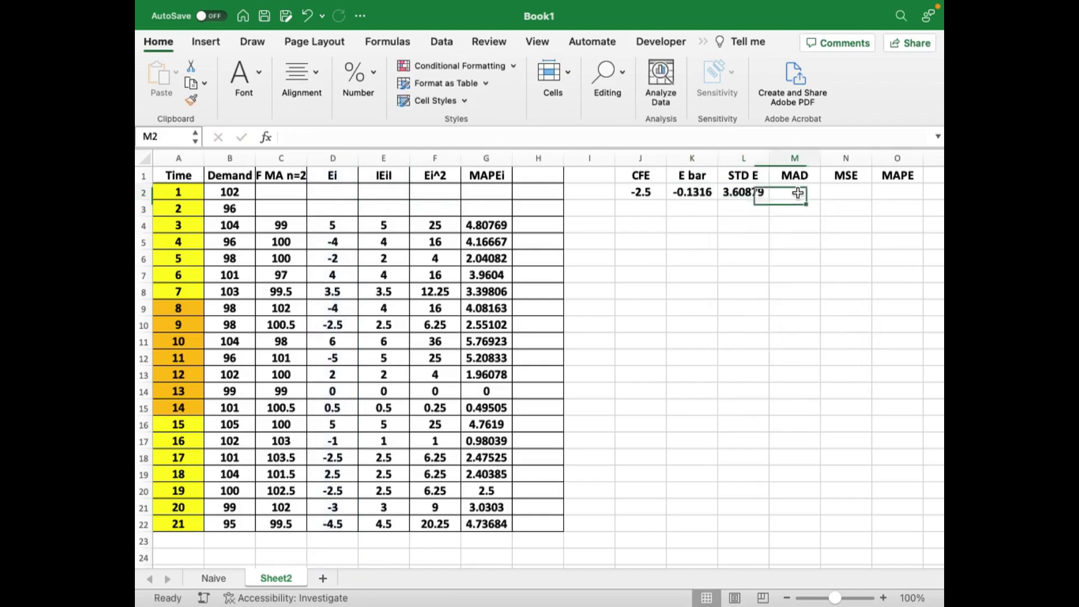
type("=")
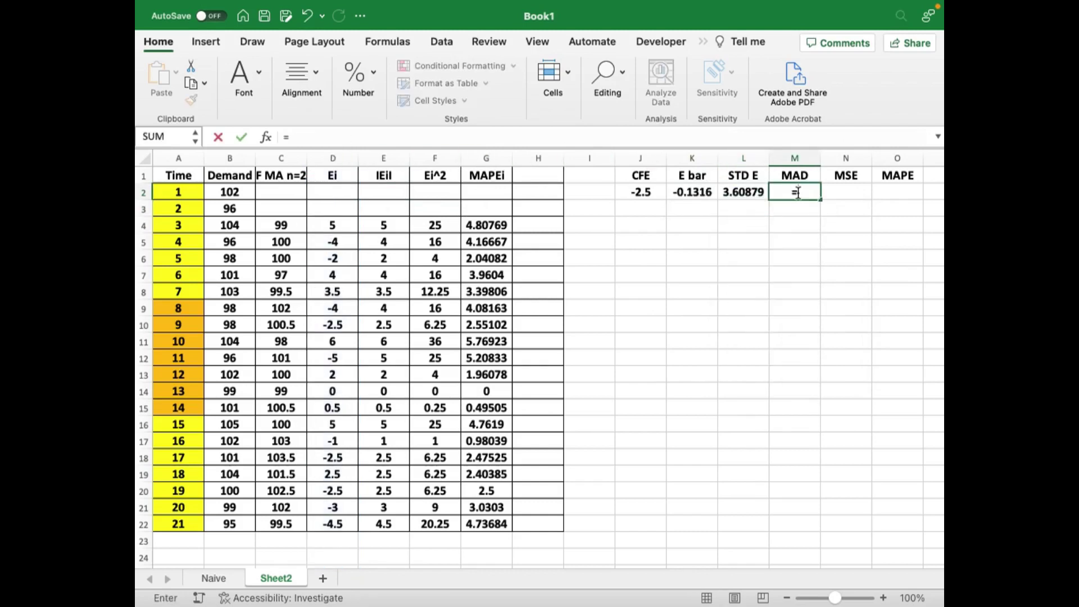
type("av")
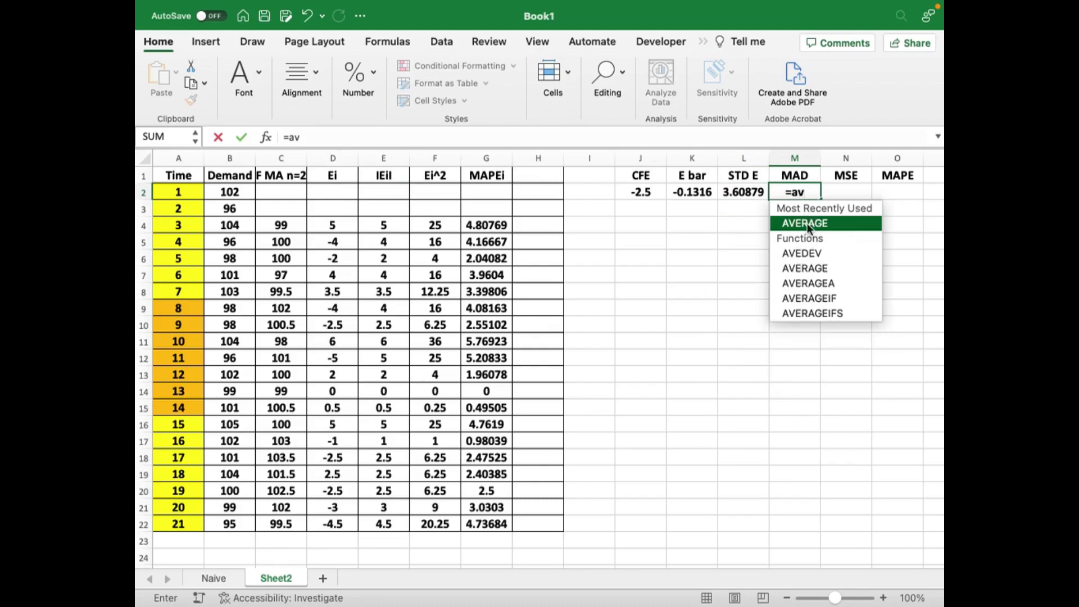
double_click(807, 224)
left_click(385, 159)
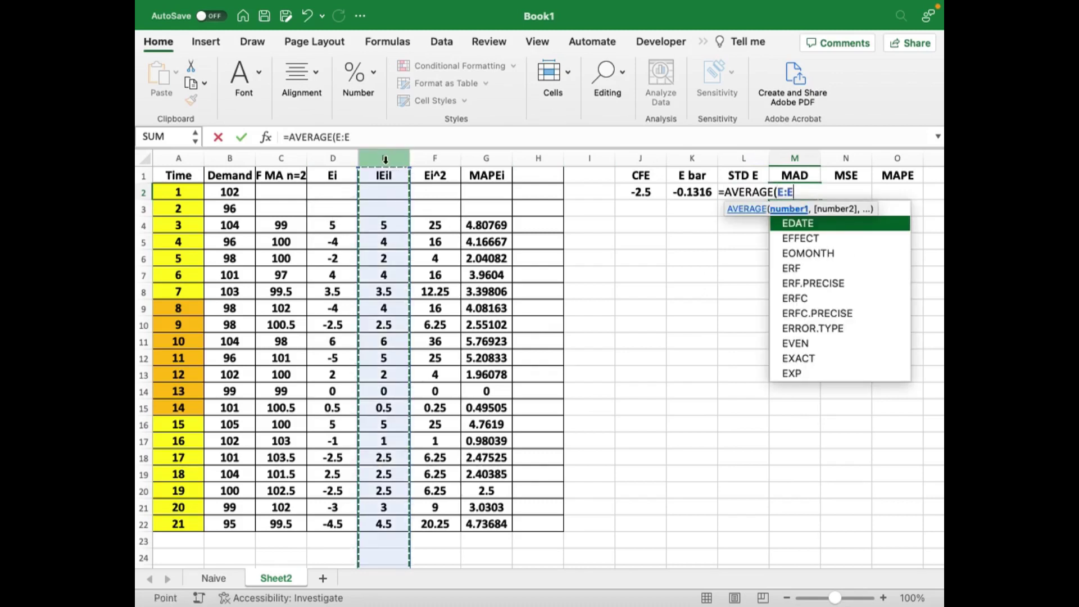
type(")")
key("Return")
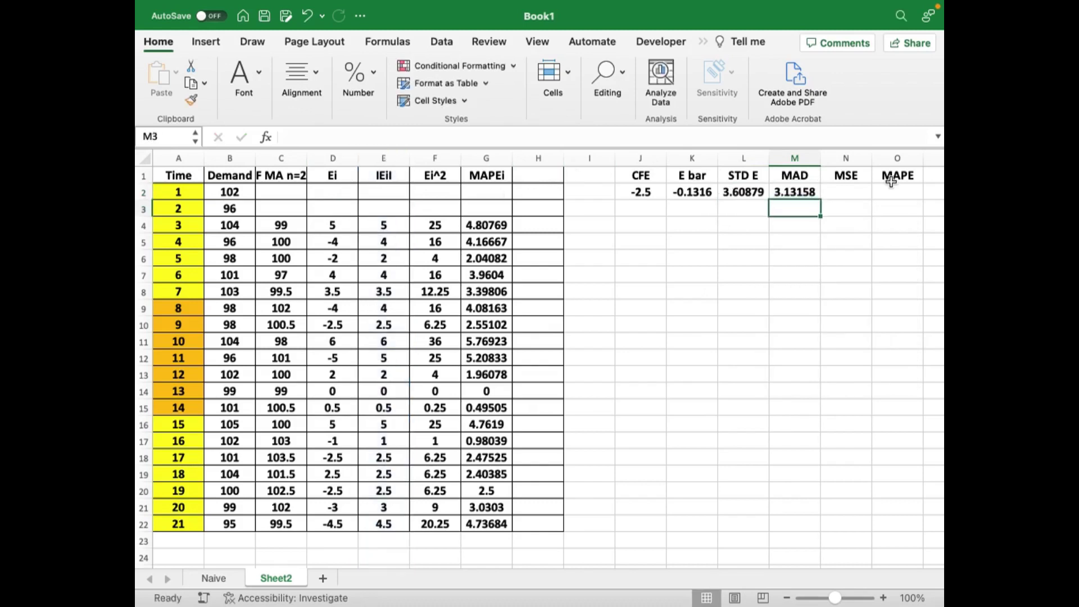
Compute MSE as column F's average (12.3553) and MAPE as column G's average (3.12254)
left_click(854, 190)
type("=")
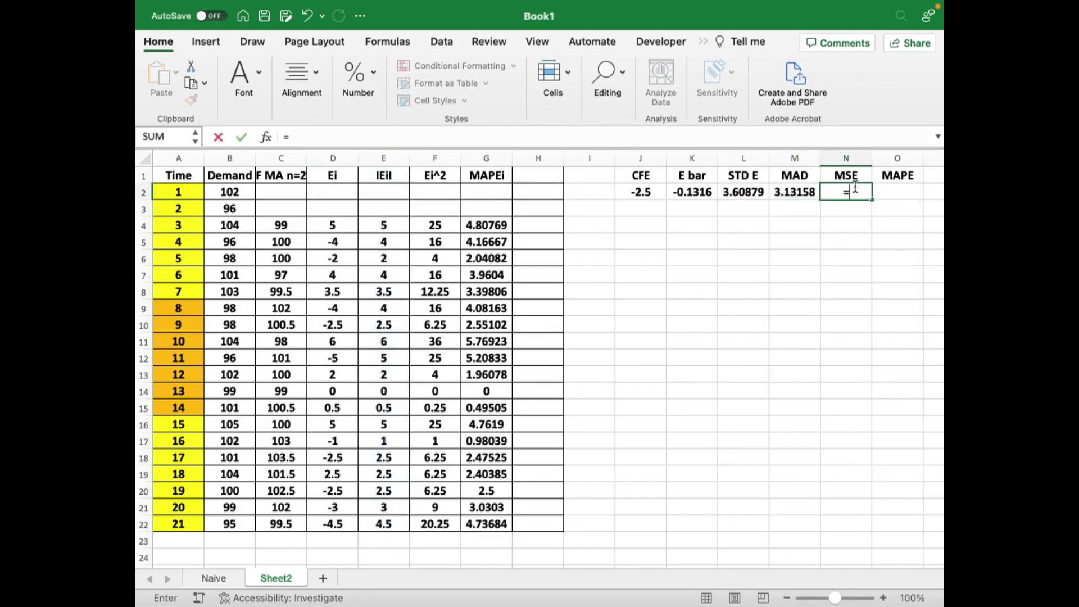
type("av")
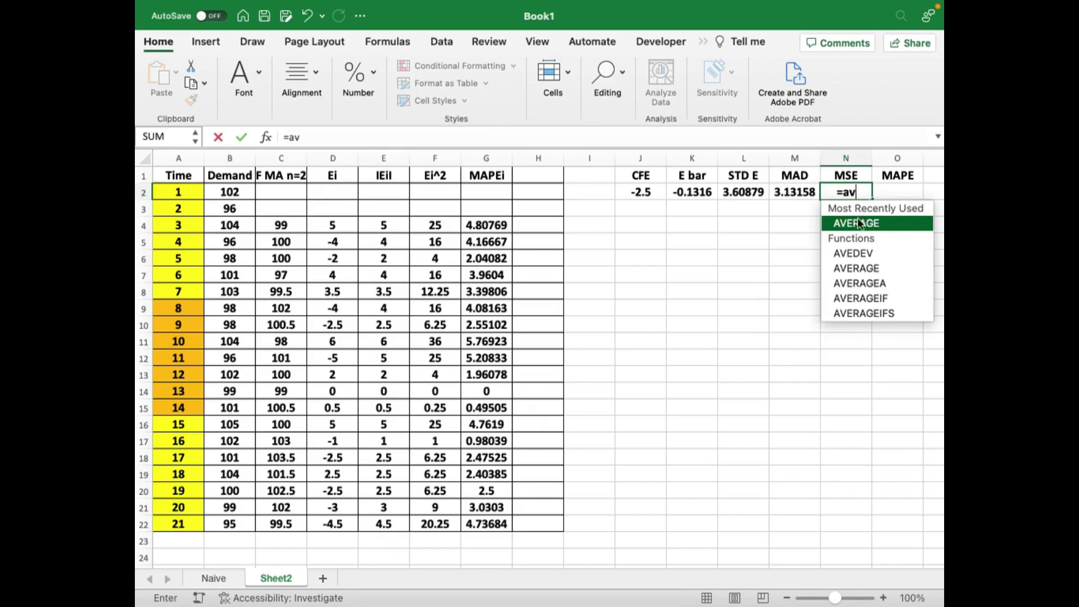
double_click(861, 224)
left_click(427, 163)
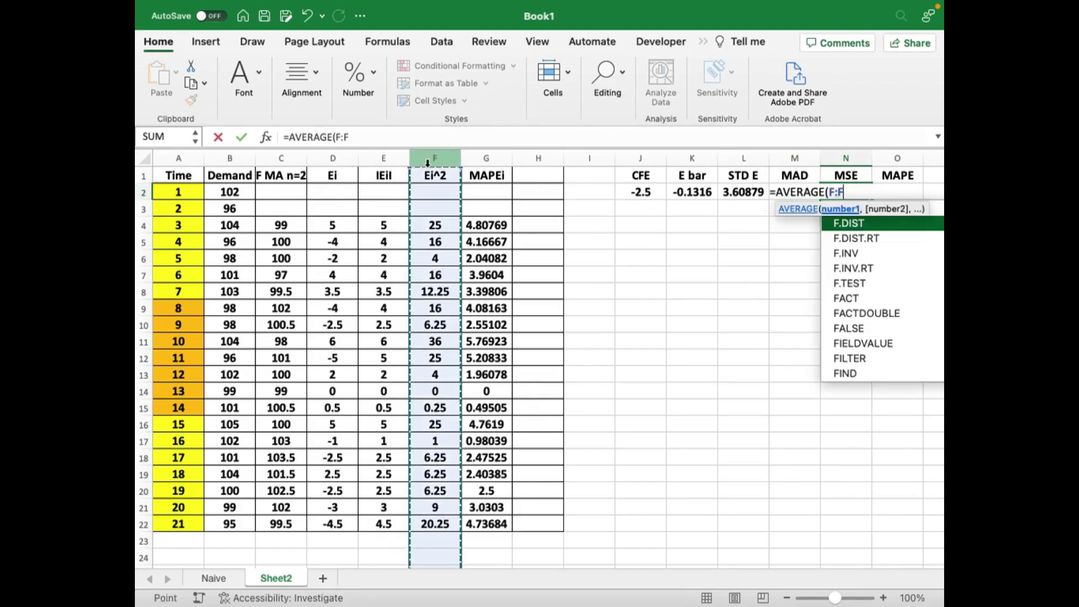
key("Return")
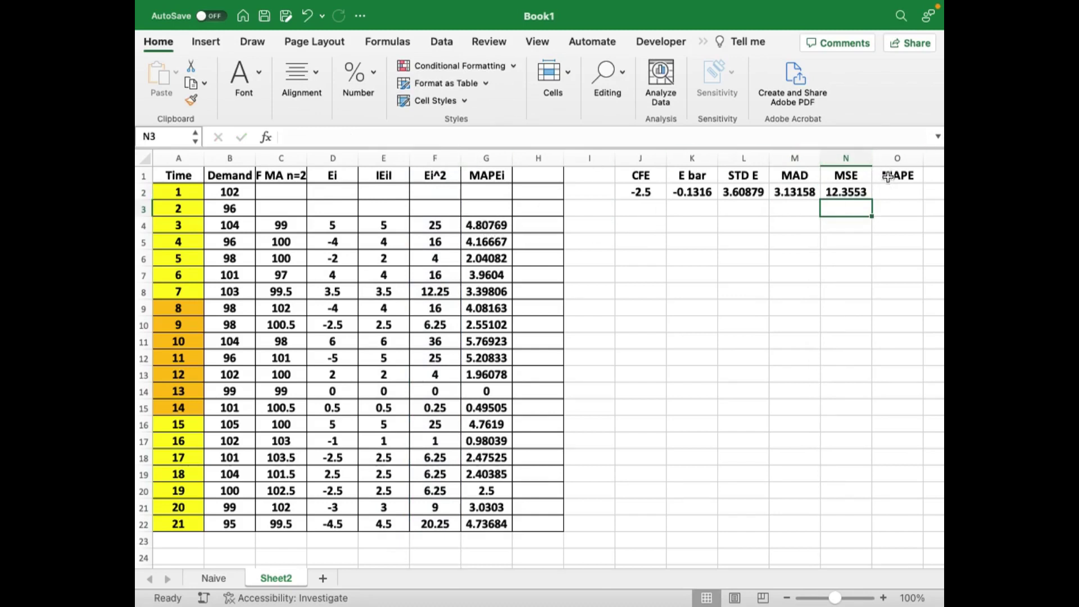
left_click(894, 189)
type("=av")
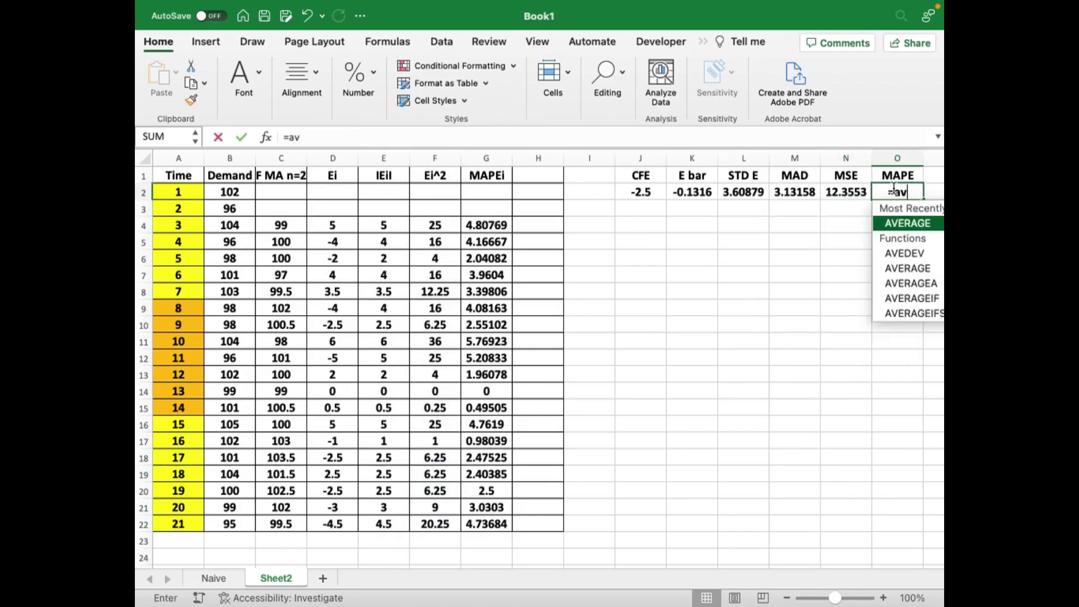
double_click(902, 223)
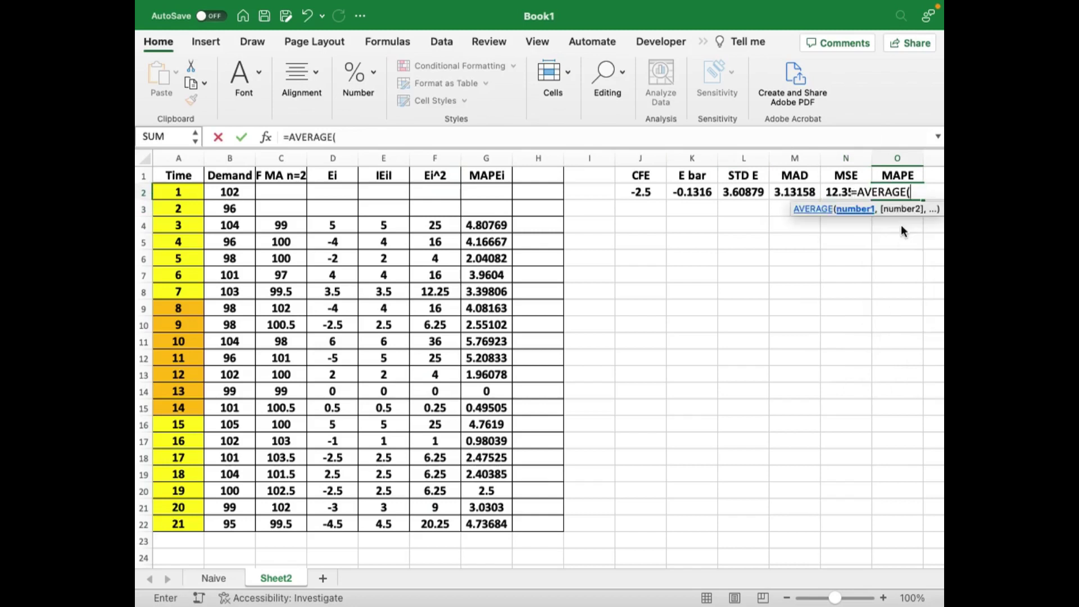
left_click(489, 160)
key("Return")
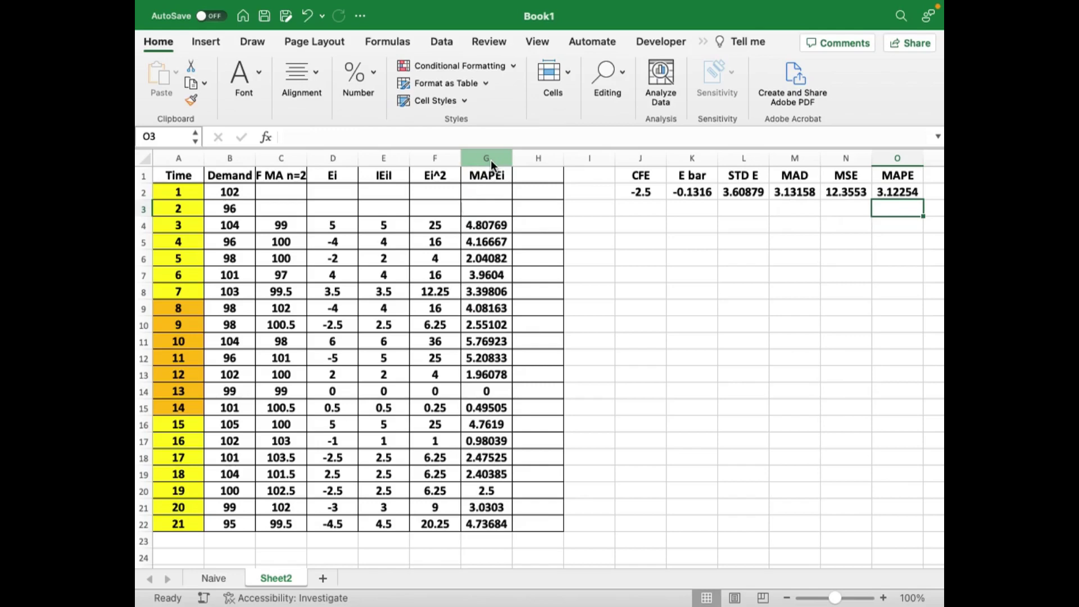
Rename Sheet2 to 'MA n=2', then switch to the Naive sheet
right_click(278, 581)
left_click(326, 435)
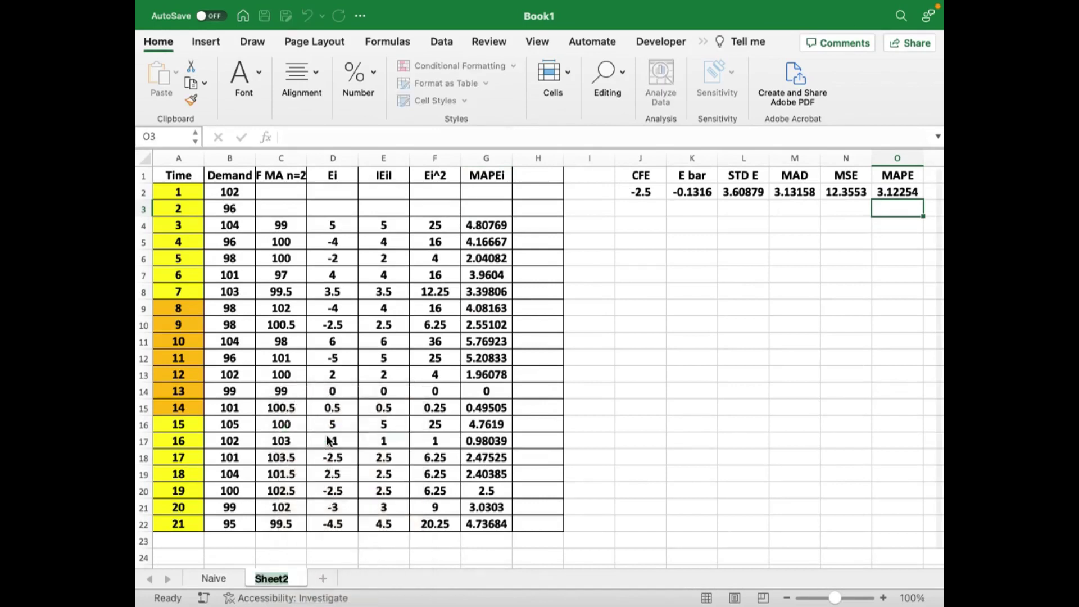
type("MA ")
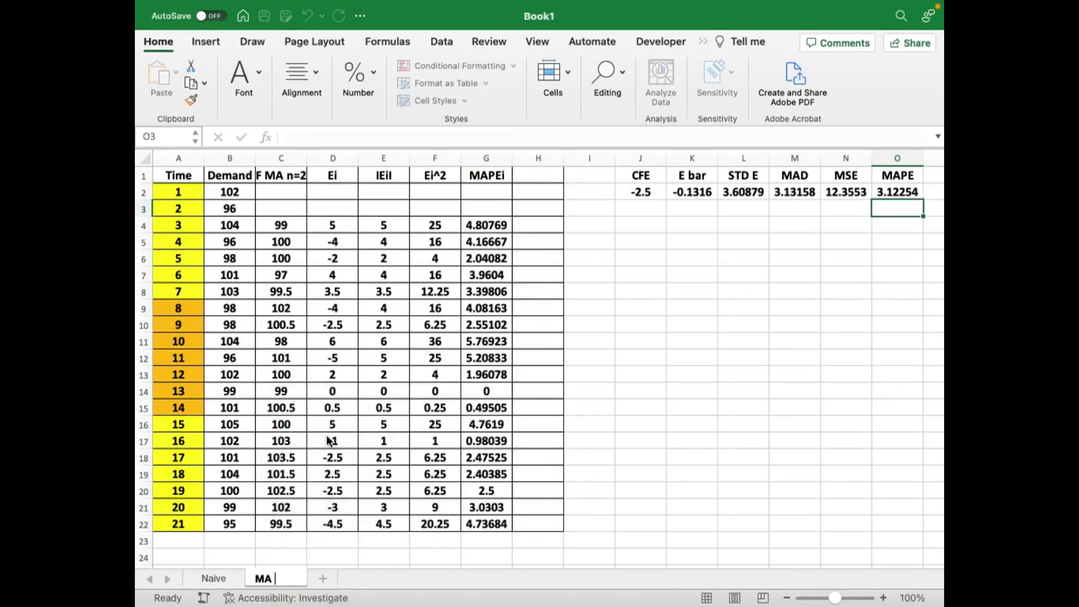
type("n=2")
key("Return")
left_click(204, 578)
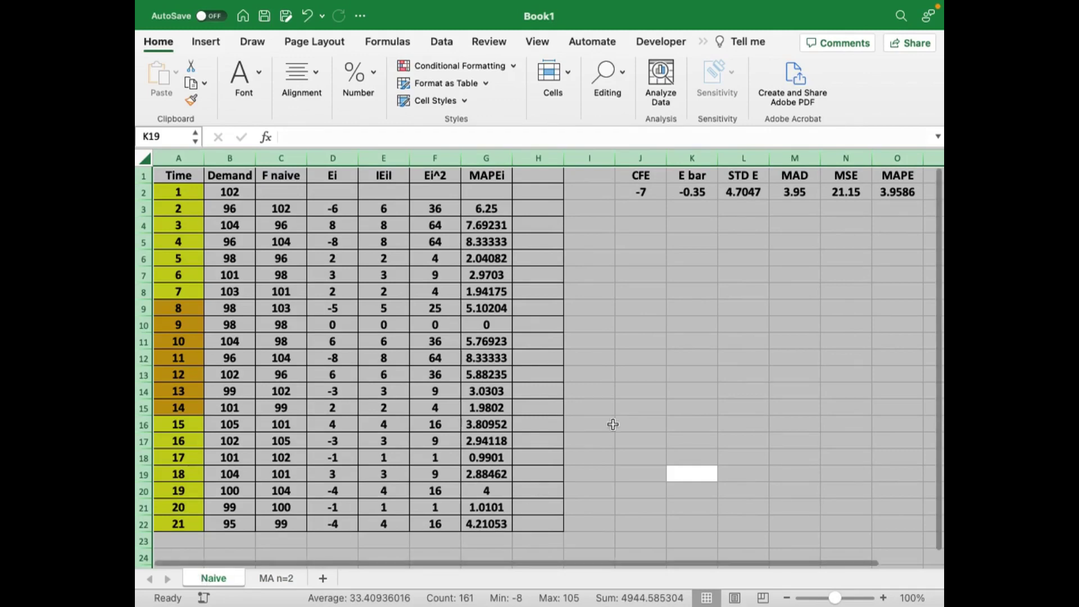
Inspect the Naive sheet's MAPE formula in O2, then go back to the MA n=2 sheet
left_click(898, 190)
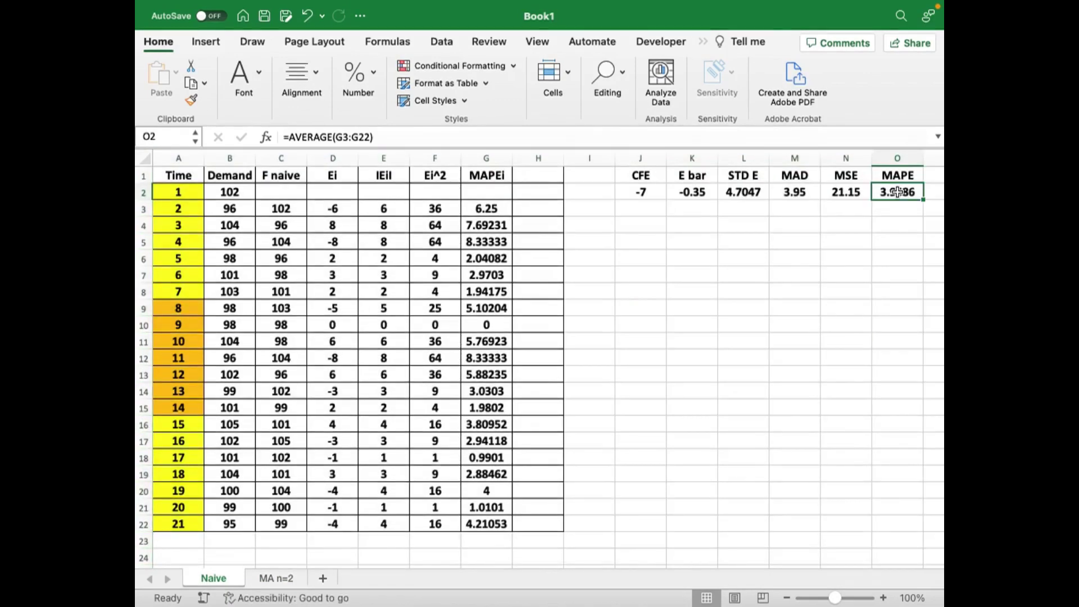
left_click(296, 575)
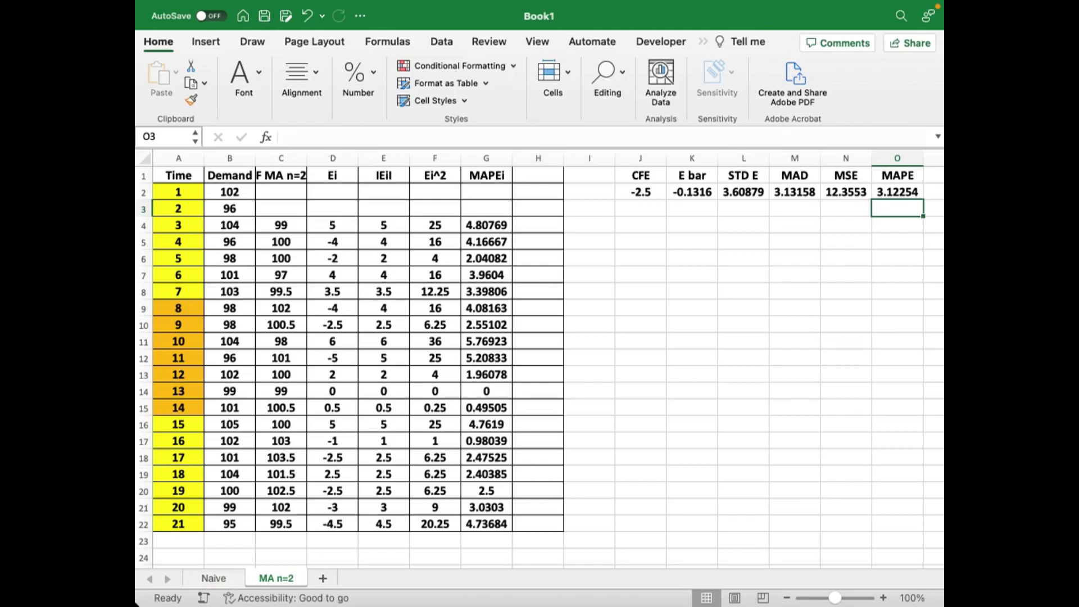
Extend the forecast from C22 into C23, giving 97 with =AVERAGE(B21:B22)
left_click(281, 523)
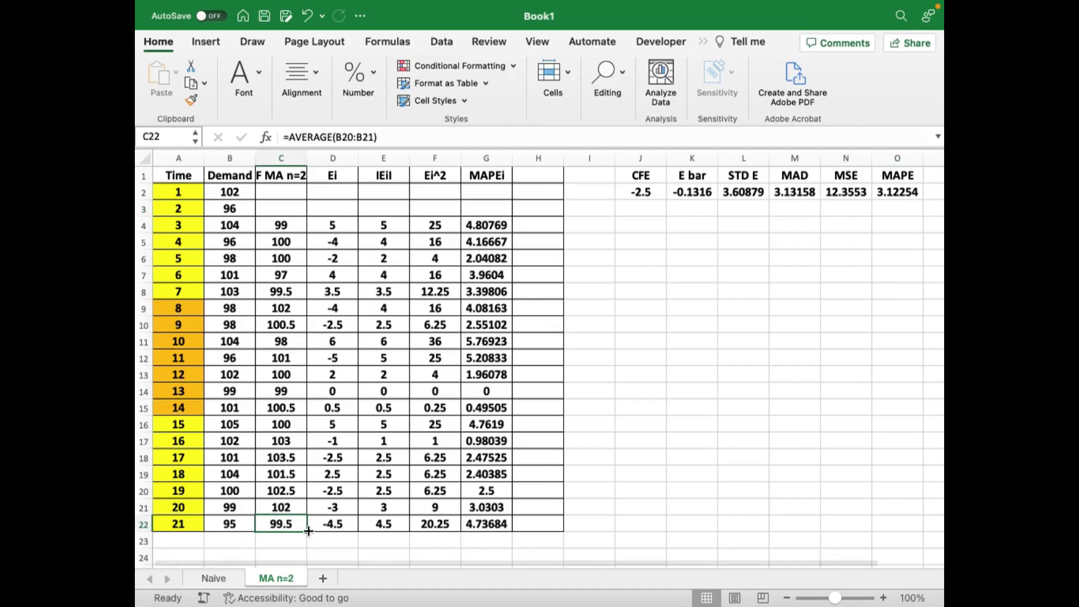
left_click_drag(307, 532, 307, 540)
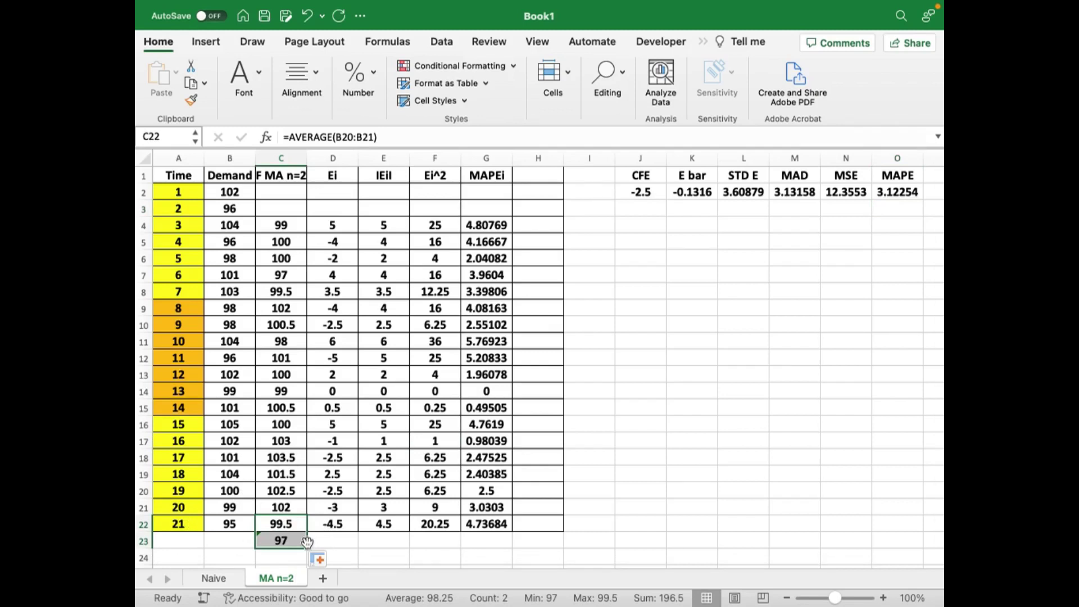
double_click(283, 541)
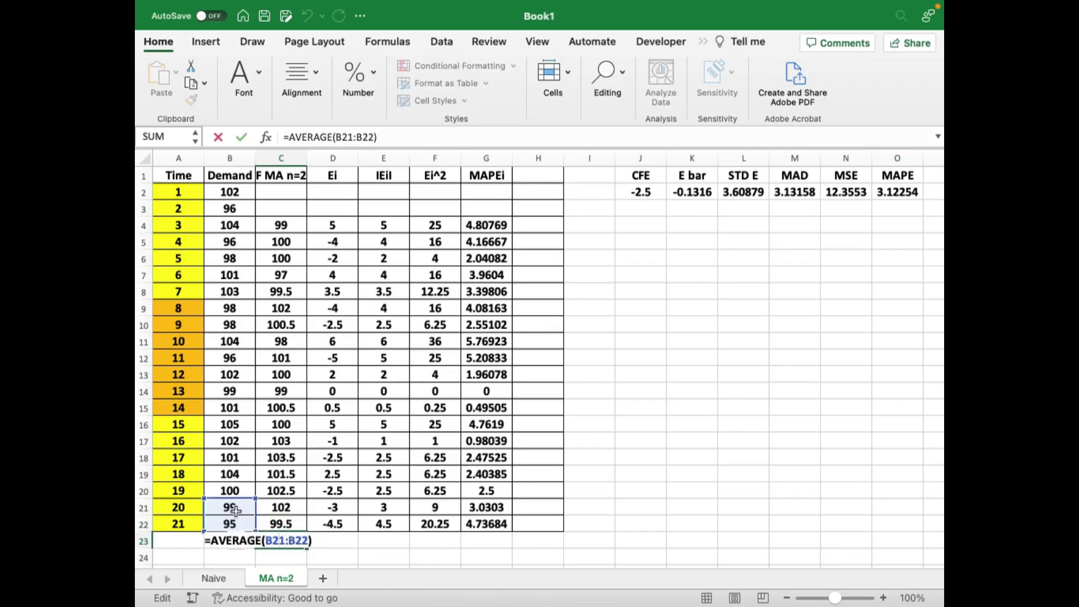
key("Escape")
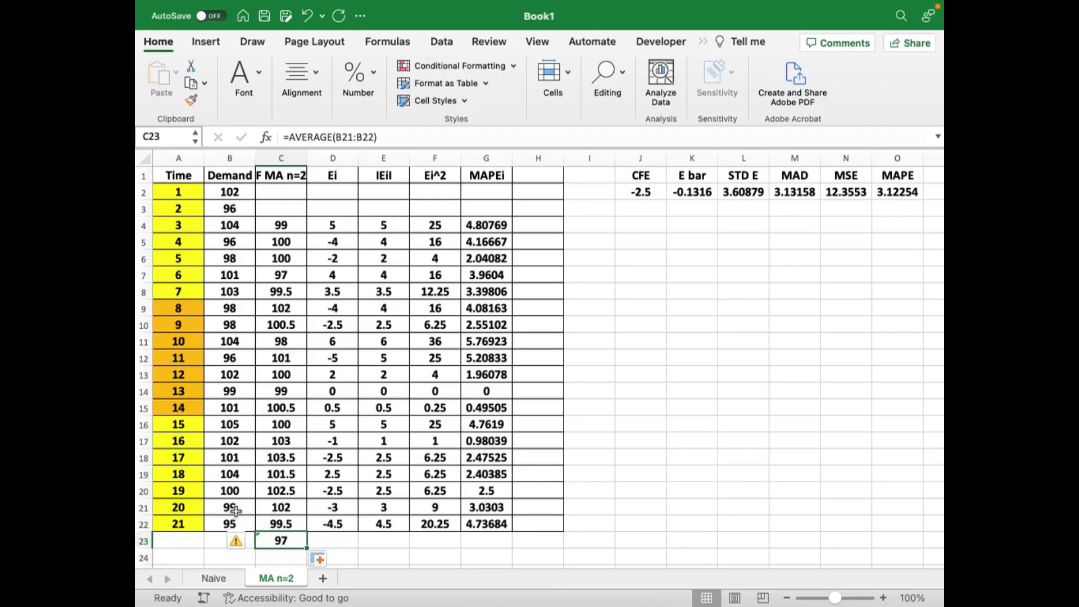
Copy the C23 forecast down into C24, giving 95
left_click(176, 526)
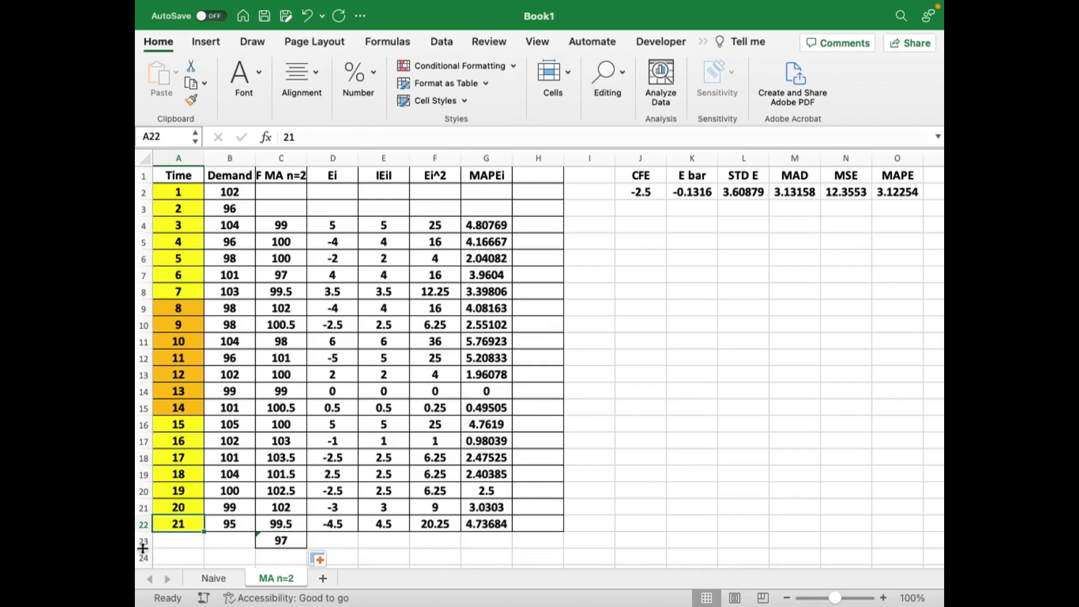
scroll(283, 518, "down", 3)
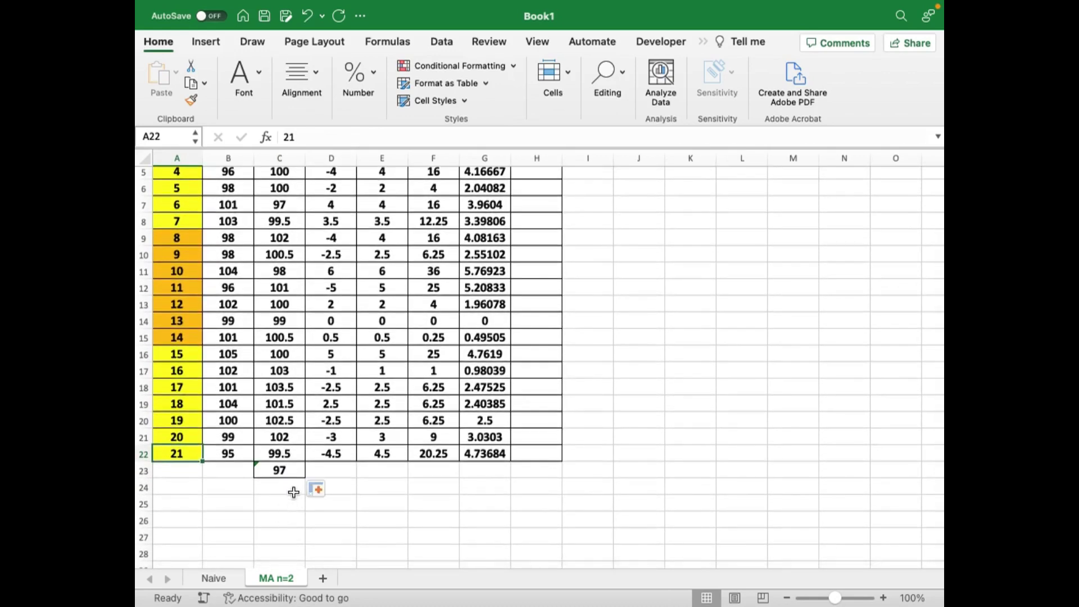
left_click(284, 470)
left_click_drag(305, 478, 304, 490)
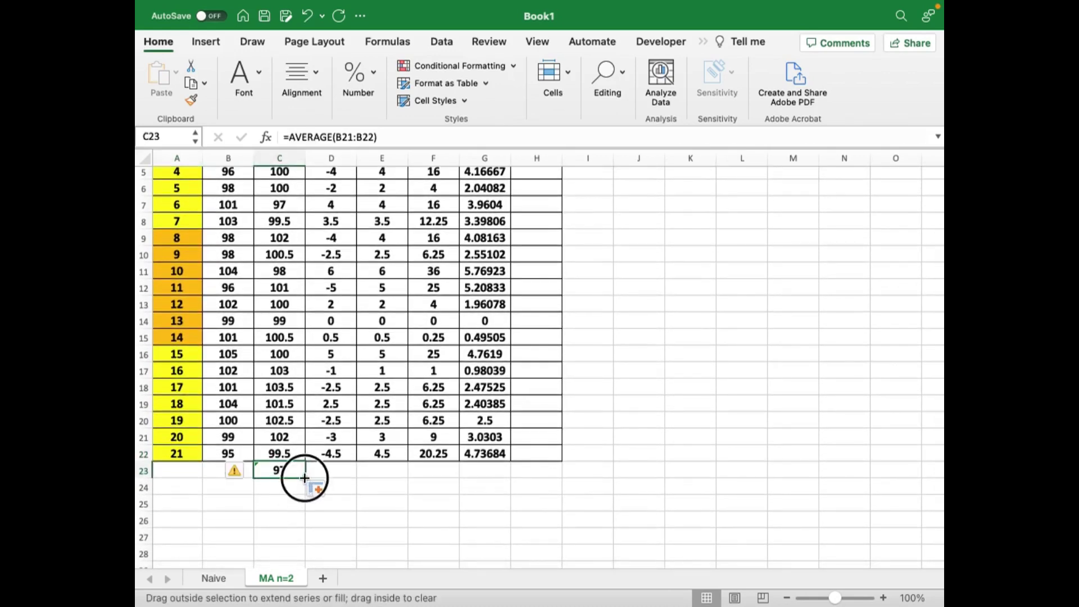
left_click(214, 469)
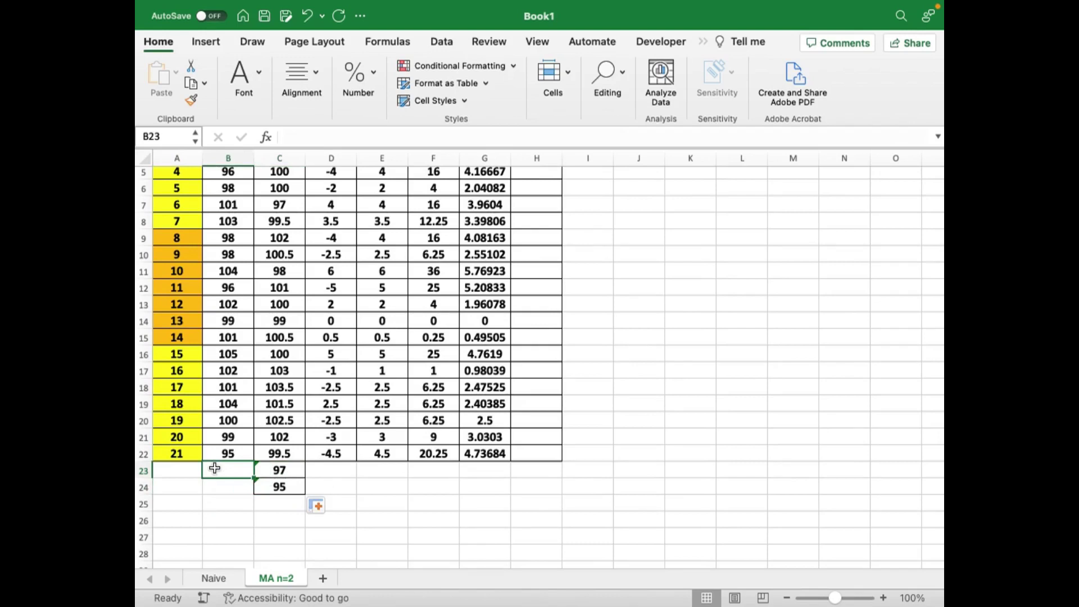
Feed the forecasts back as demand with =C23 in B23 and =C24 in B24, extending forecasts to C25
type("=")
left_click(275, 470)
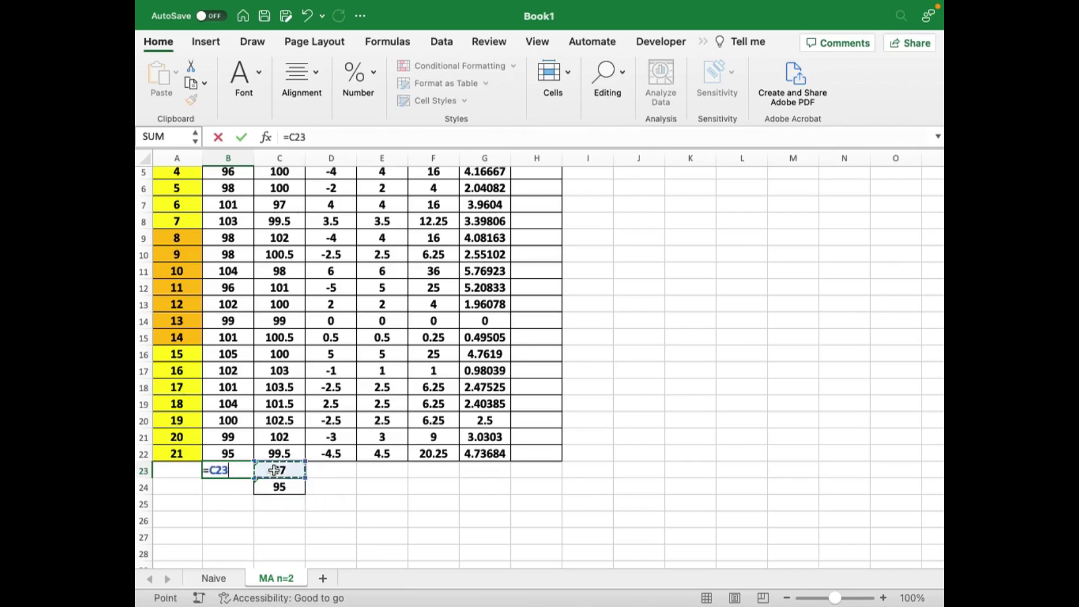
key("Return")
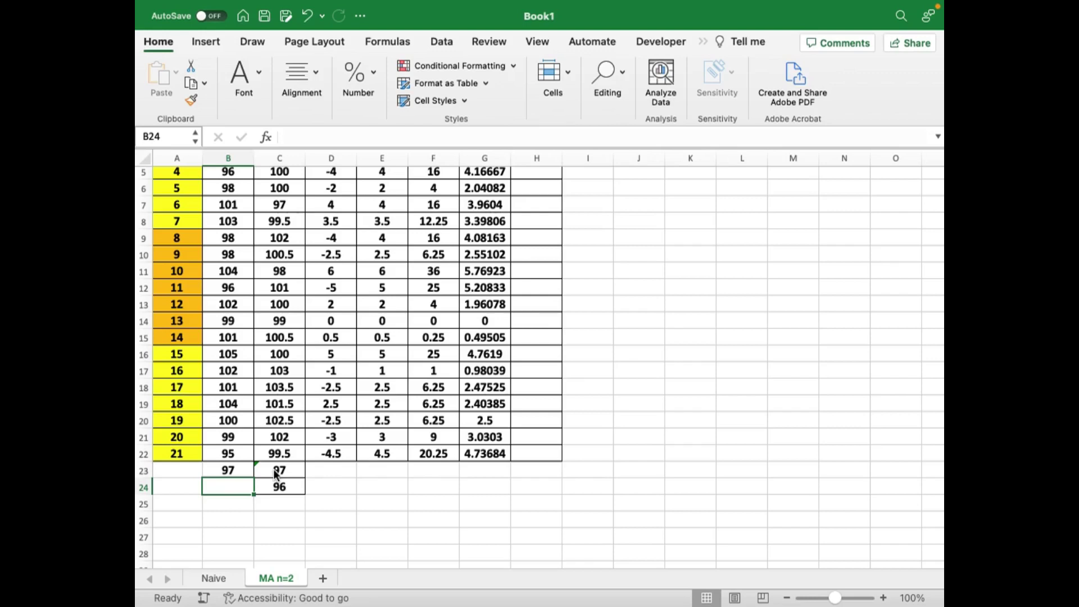
left_click(284, 487)
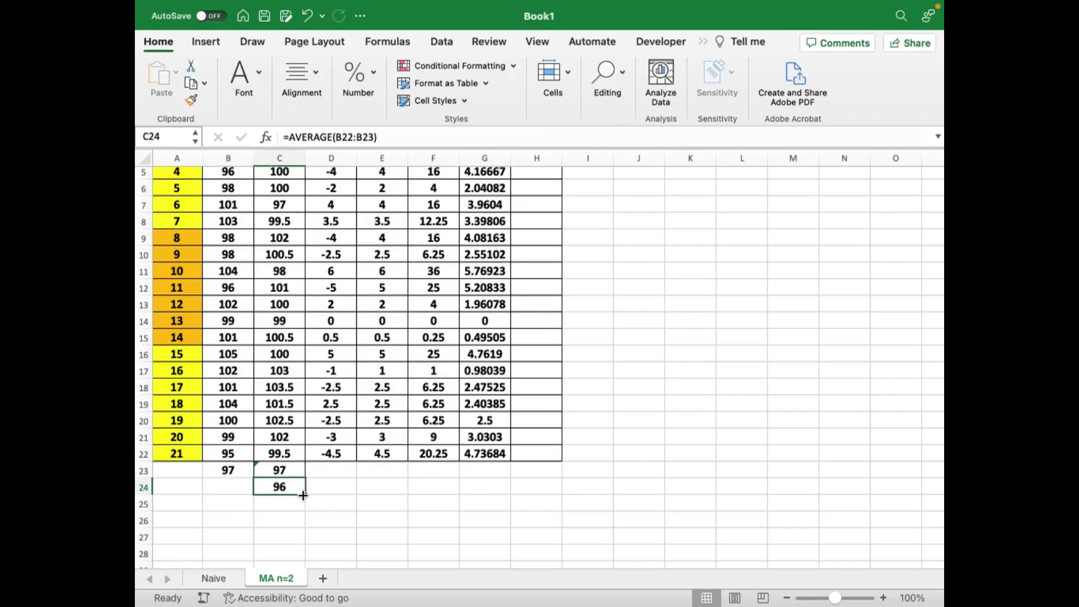
left_click_drag(304, 495, 301, 509)
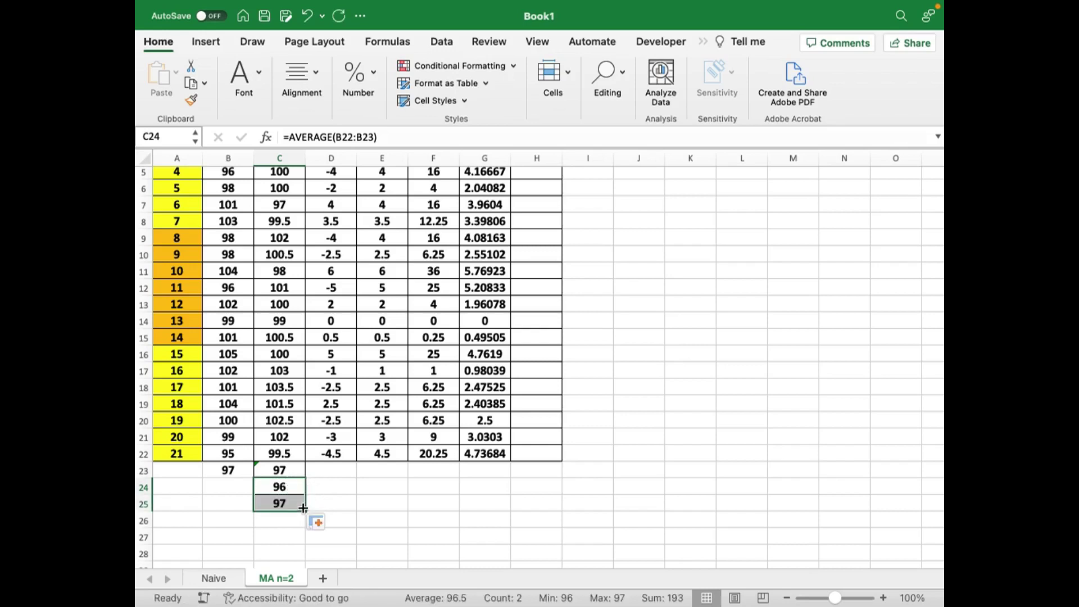
left_click(231, 486)
type("=")
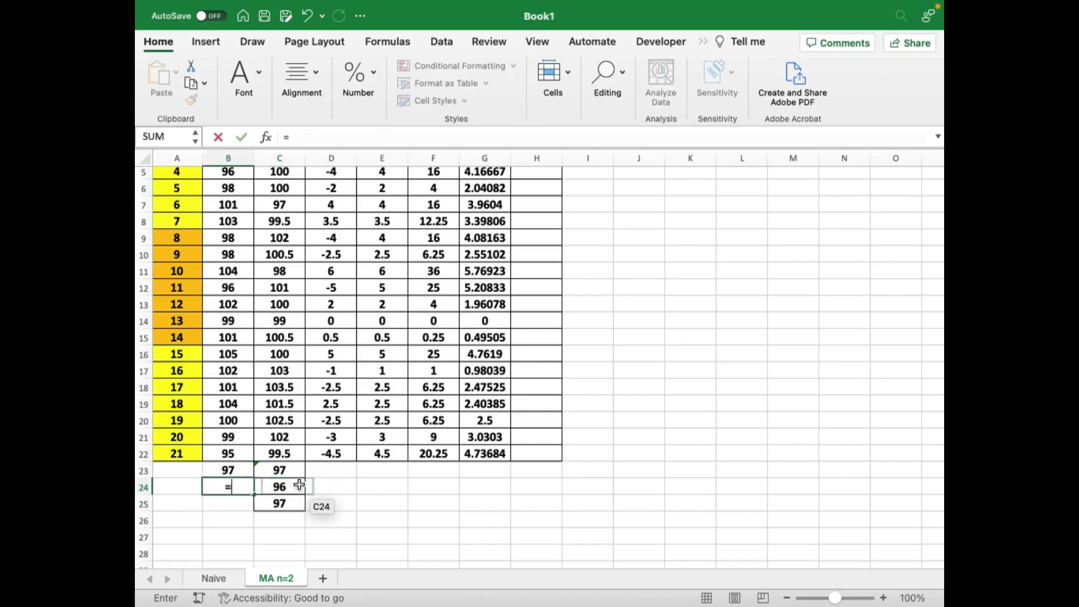
left_click(299, 485)
key("Return")
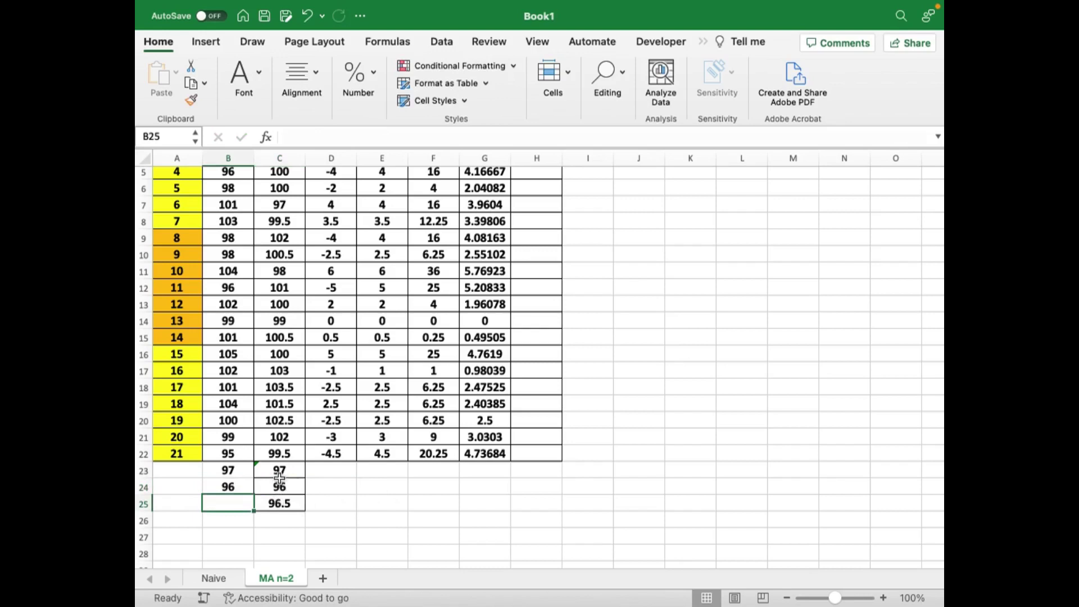
left_click_drag(280, 477, 280, 501)
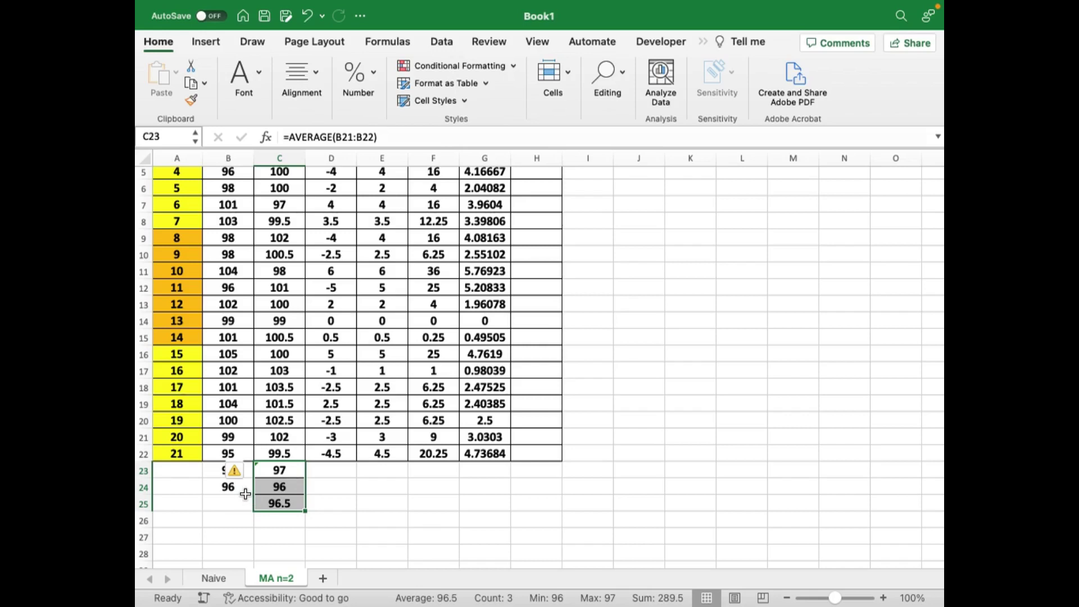
Delete the trial demand and forecast values in B23:C25 below the table
left_click(388, 502)
mouse_move(231, 471)
left_mouse_down()
mouse_move(285, 485)
mouse_move(282, 502)
left_mouse_up()
key("Delete")
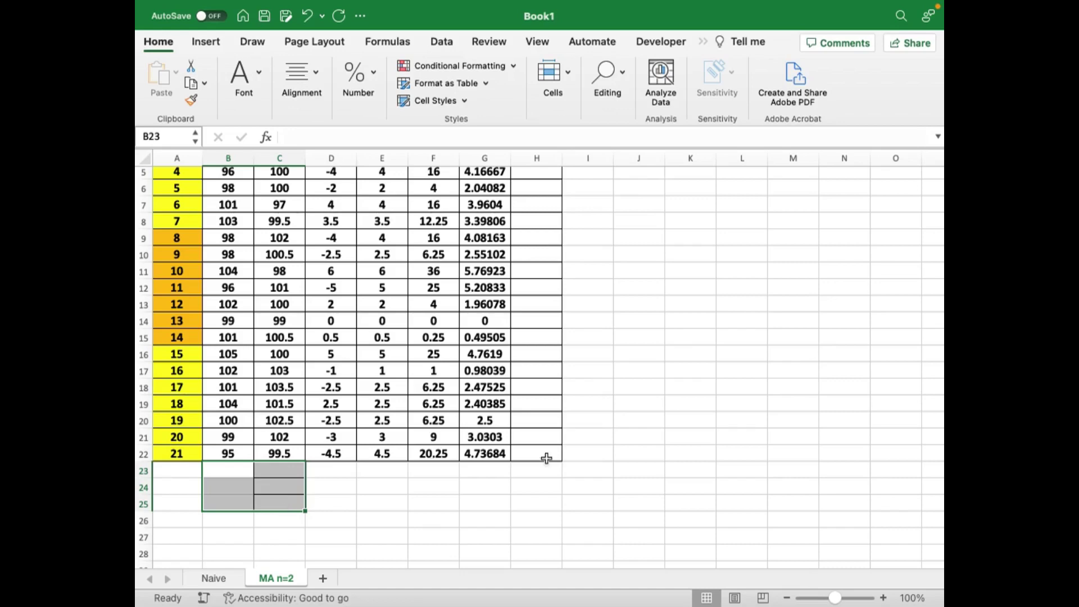
Insert a new sheet after MA n=2, rename it 'WMA n=2', then return to MA n=2
left_click(766, 450)
scroll(766, 449, "up", 4)
scroll(766, 448, "down", 1)
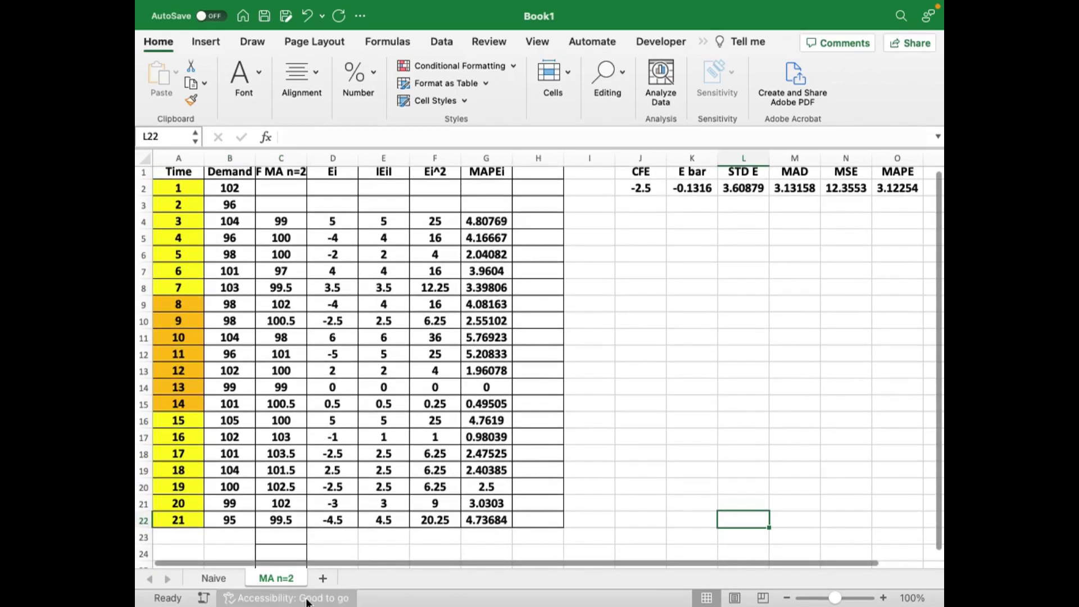
left_click(324, 579)
right_click(329, 580)
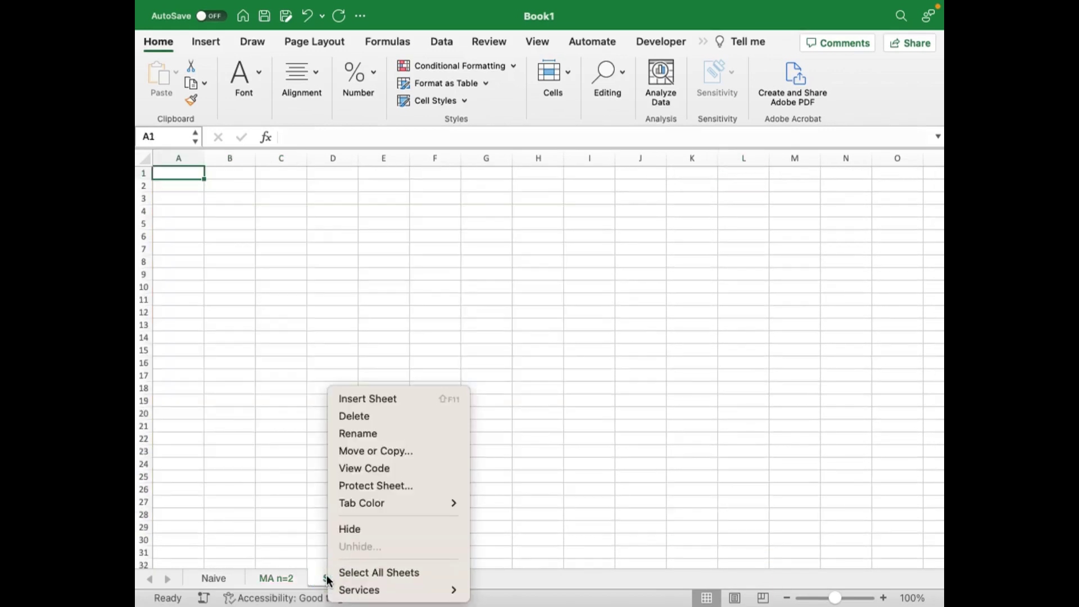
left_click(374, 435)
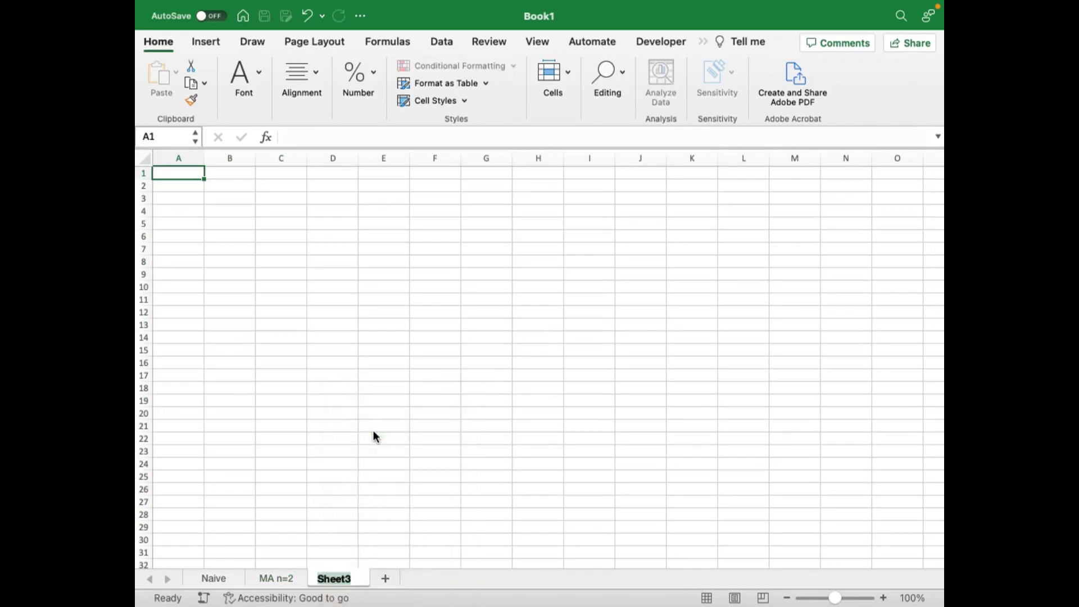
type("WMA ")
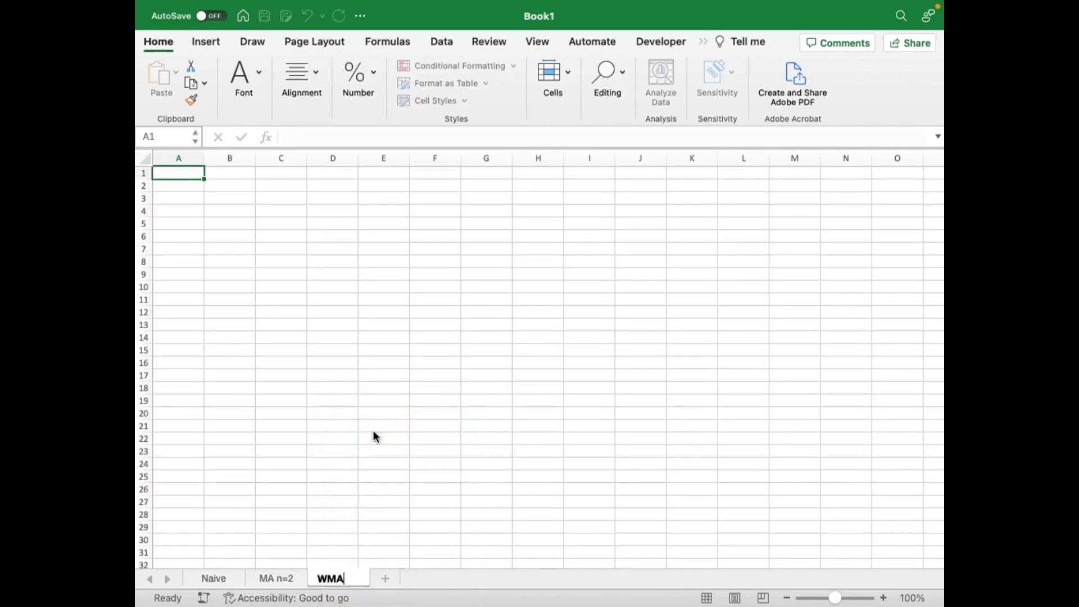
type("n")
type("=2")
key("Return")
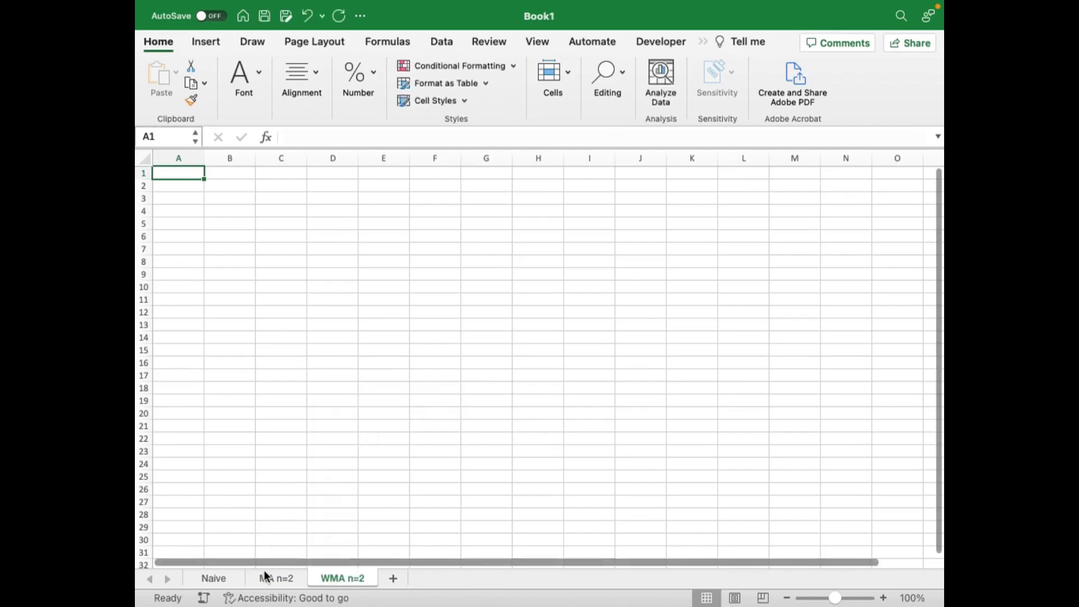
left_click(270, 578)
left_click(659, 341)
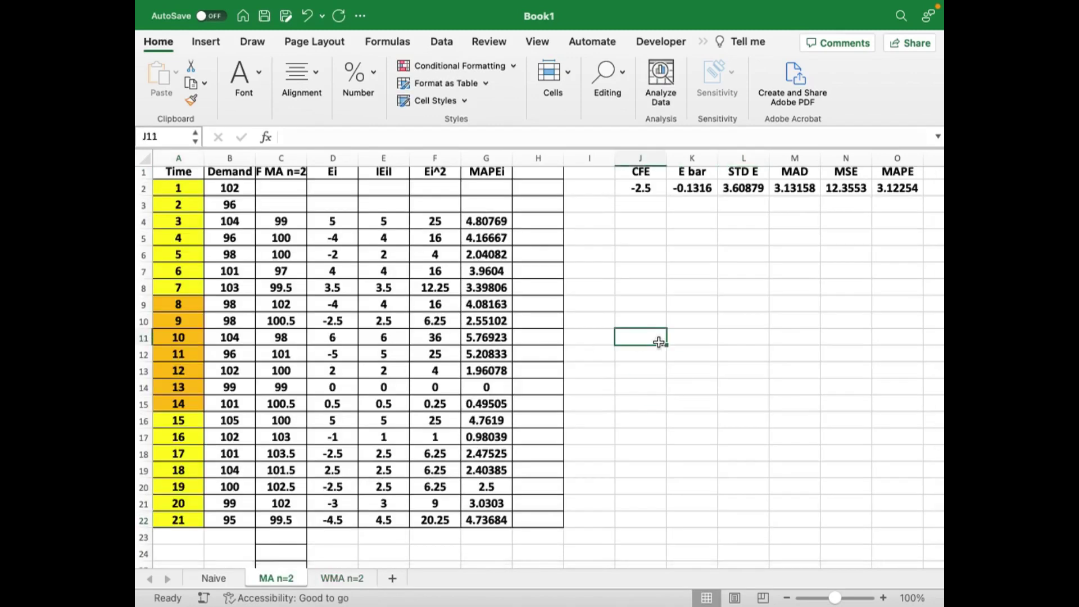
Copy the entire MA n=2 sheet and paste it into the WMA n=2 sheet
key("ctrl+a")
key("ctrl+c")
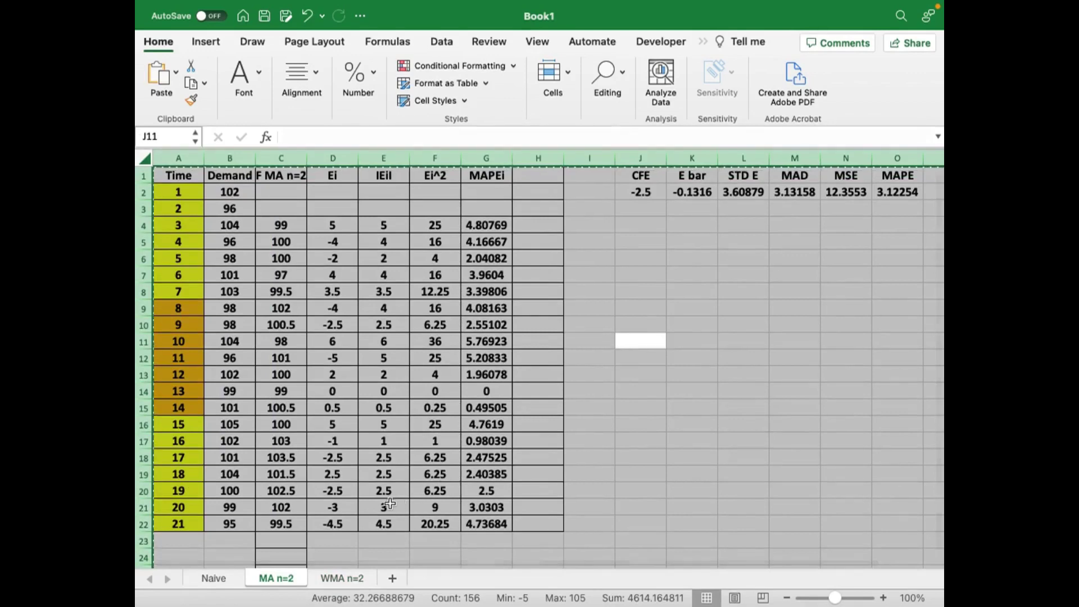
left_click(336, 577)
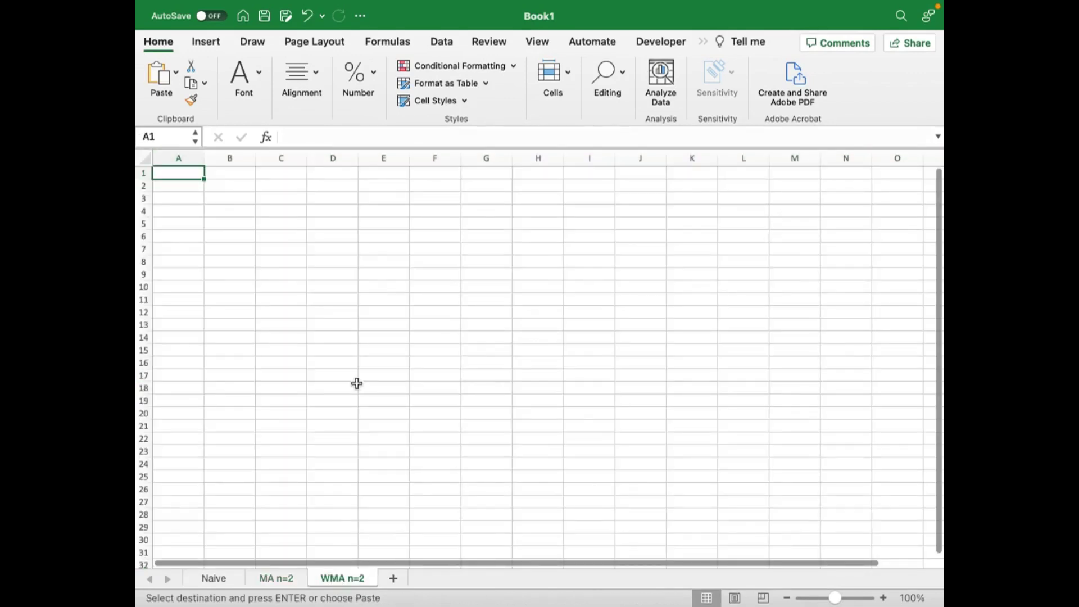
key("ctrl+v")
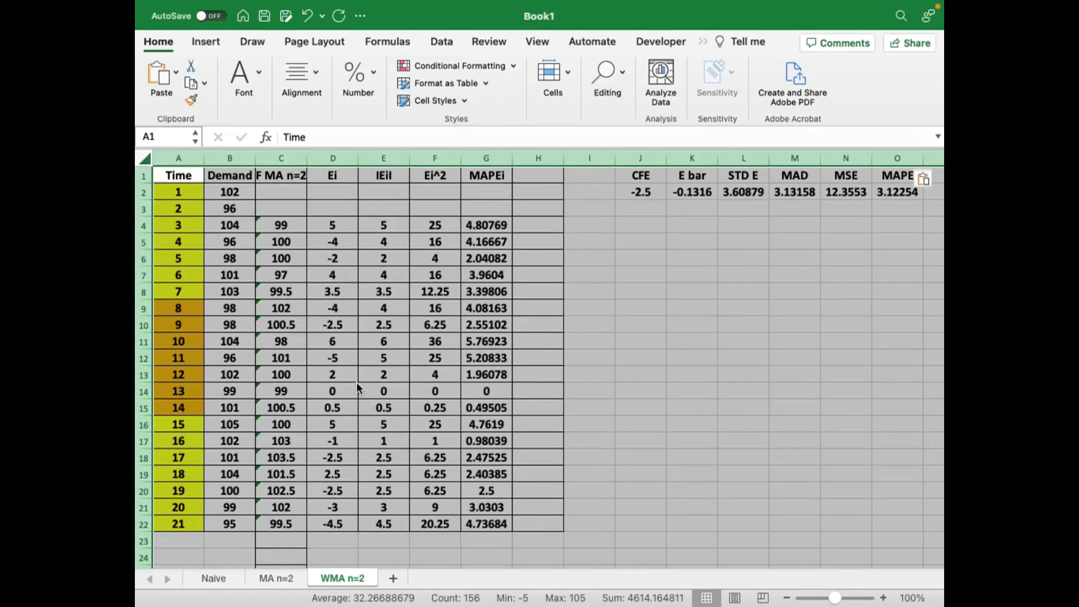
Rename the forecast column header in C1 to 'WMA'
left_click(285, 175)
key("ctrl+c")
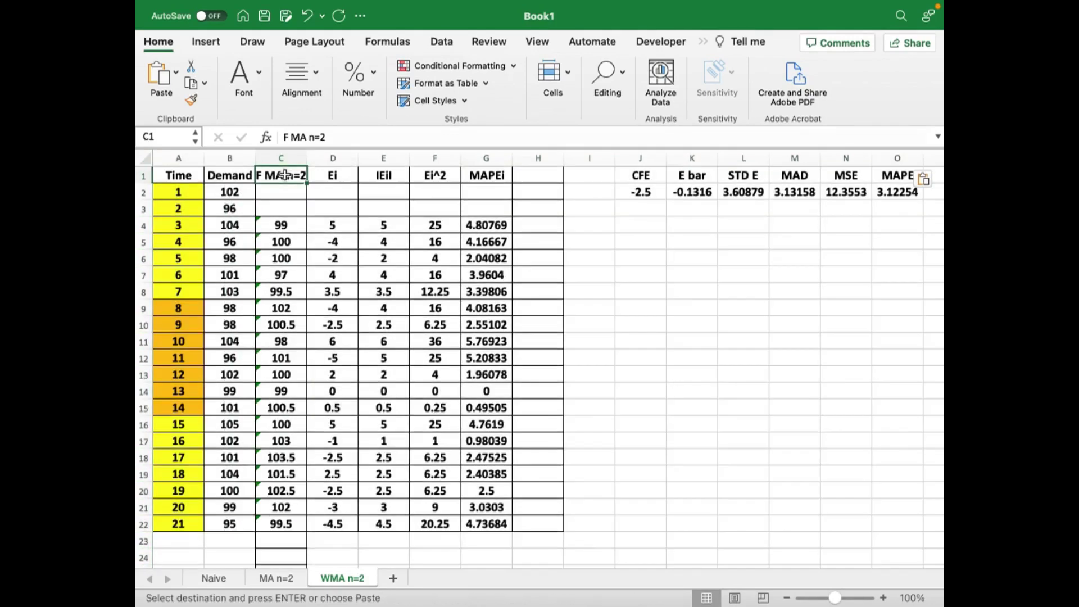
type("WM")
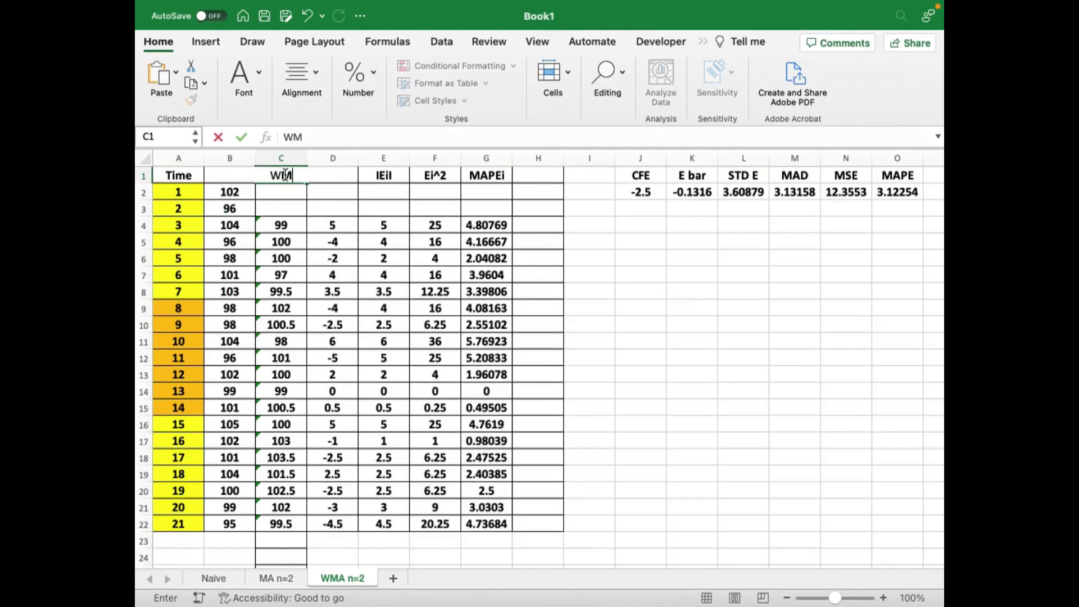
type("A")
key("Return")
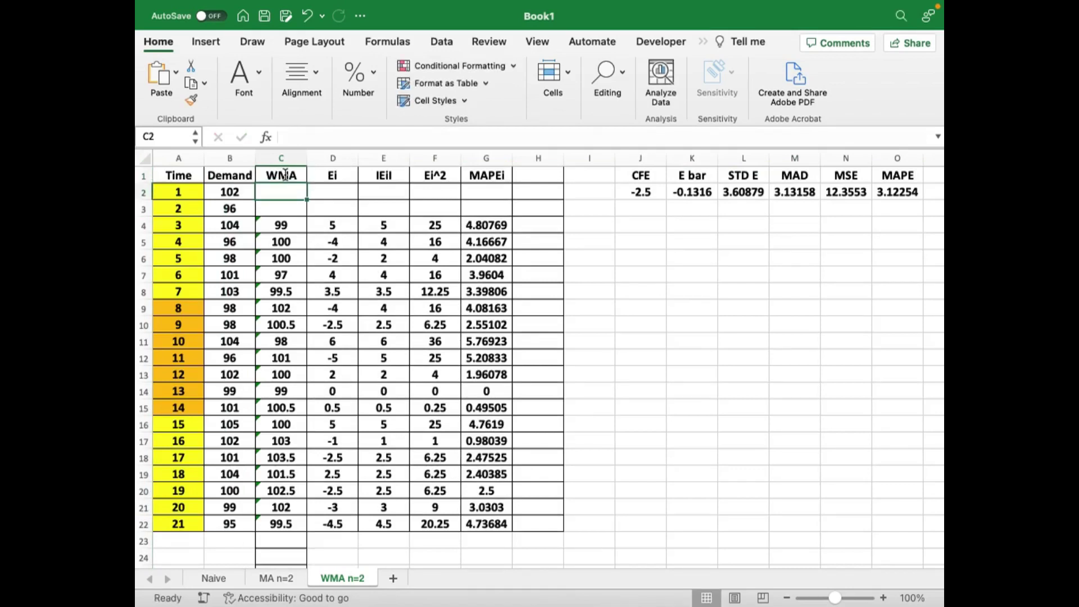
Add weight labels W1 in J4 and W2 in K4
left_click(276, 224)
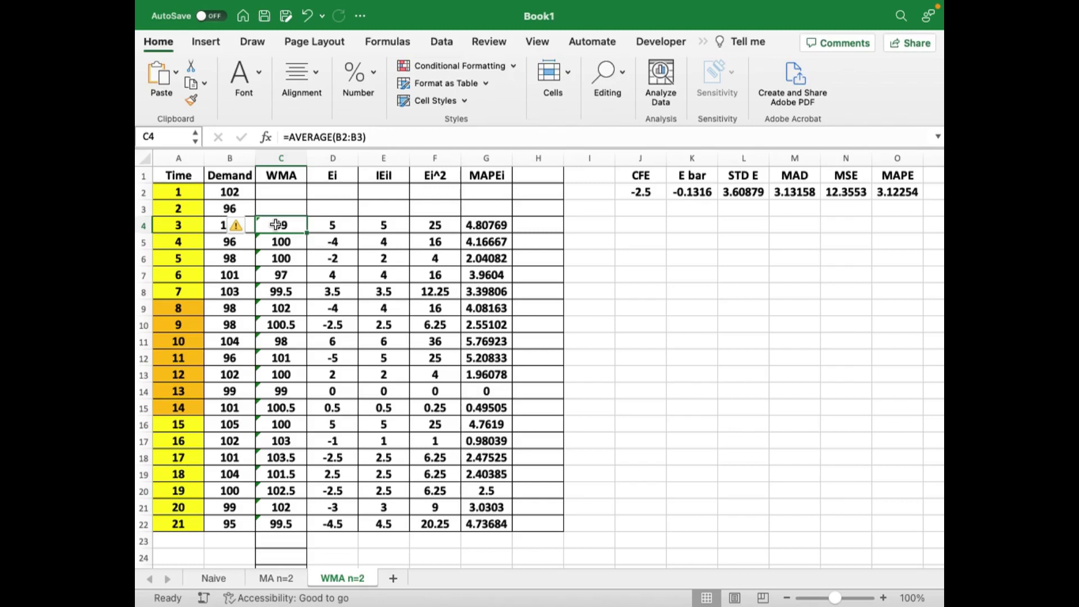
left_click(652, 226)
type("W1")
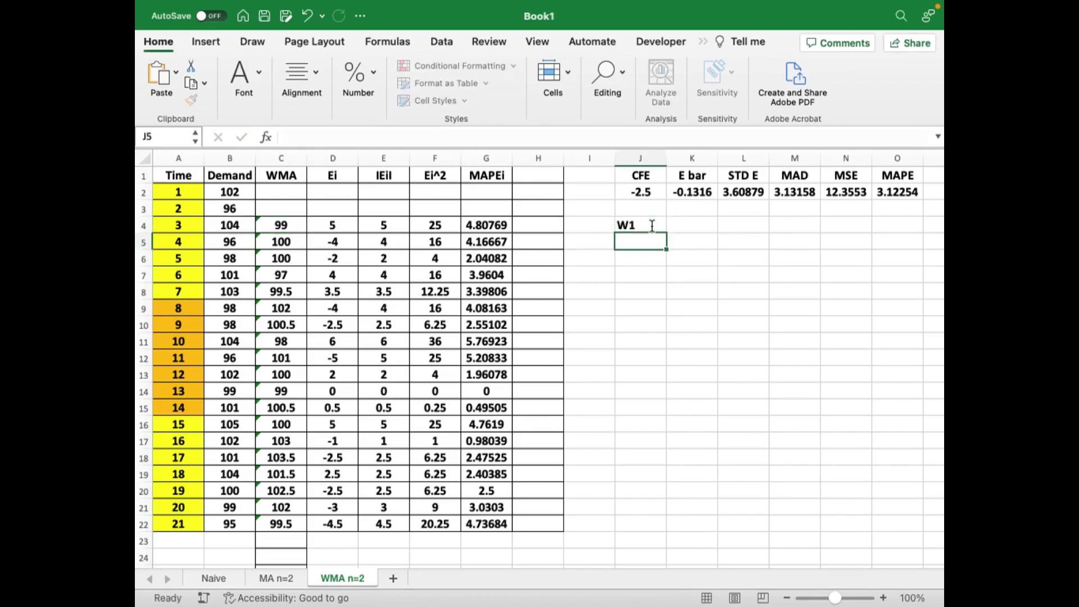
key("Right")
type("W")
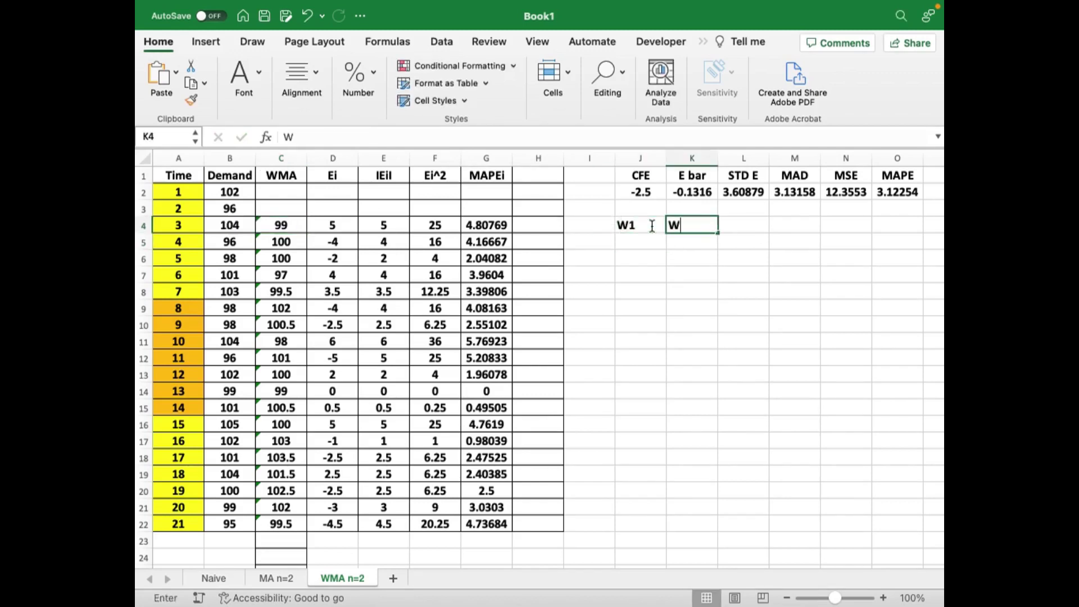
type("2")
key("Return")
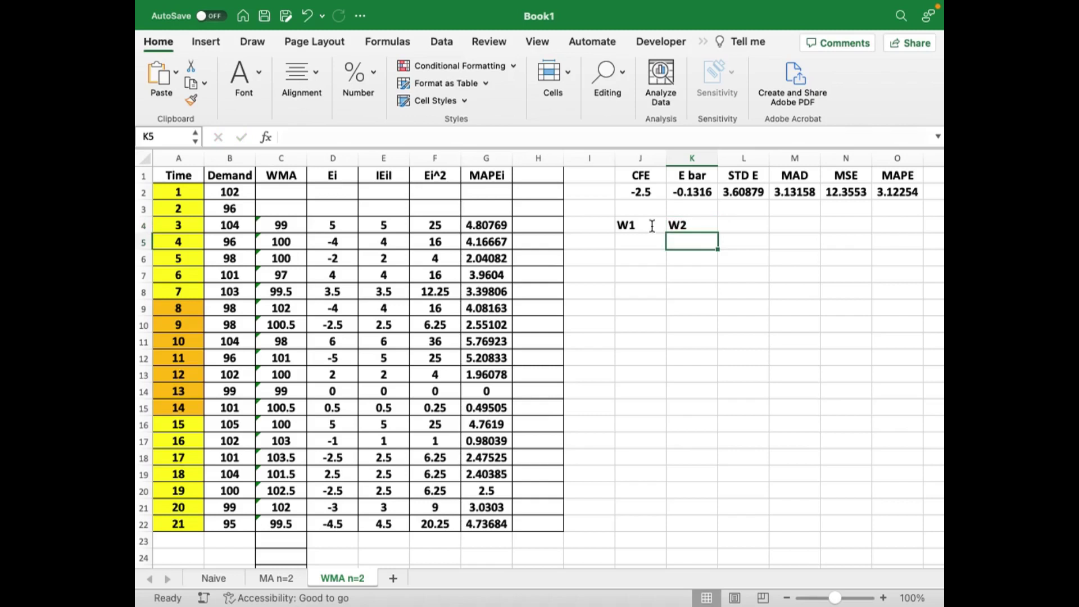
Enter 0.7 as W1 in J5 and =1-J5 as W2 in K5
key("Left")
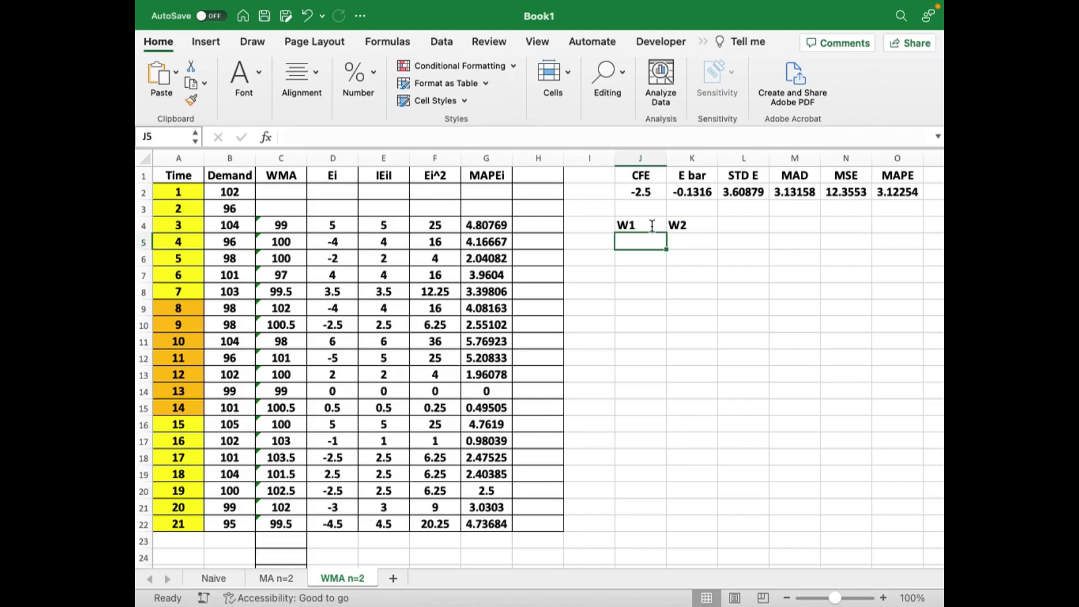
type("0.7")
key("Return")
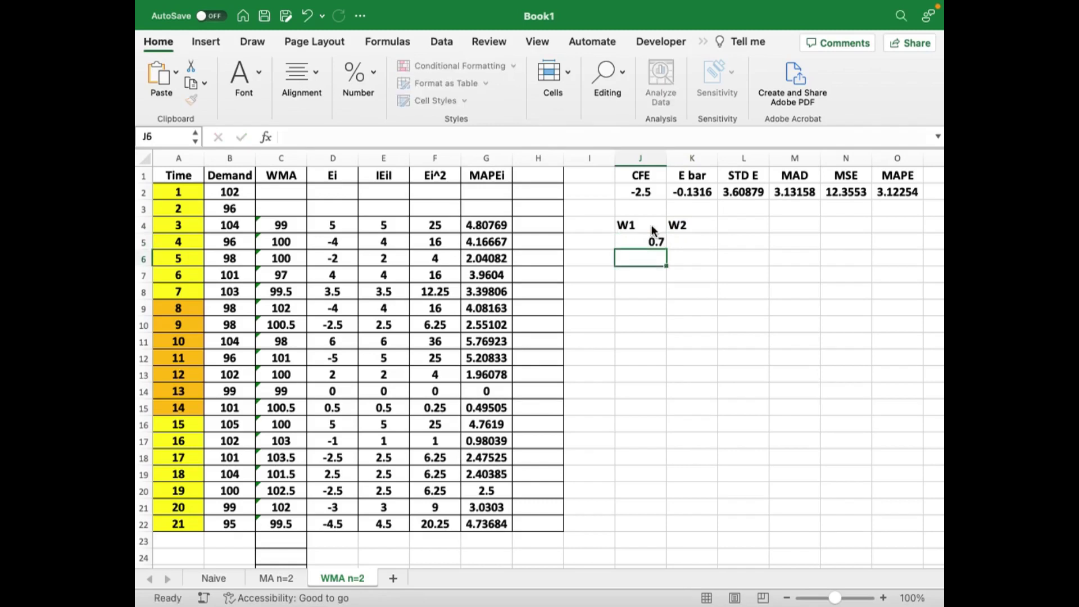
key("Up")
key("Right")
type("=")
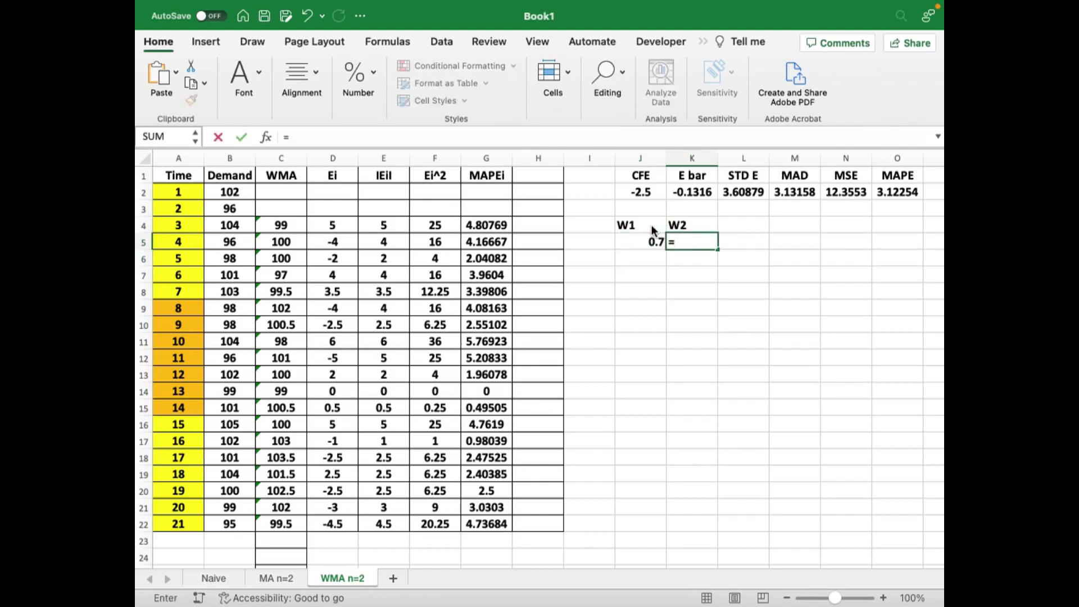
type("1-")
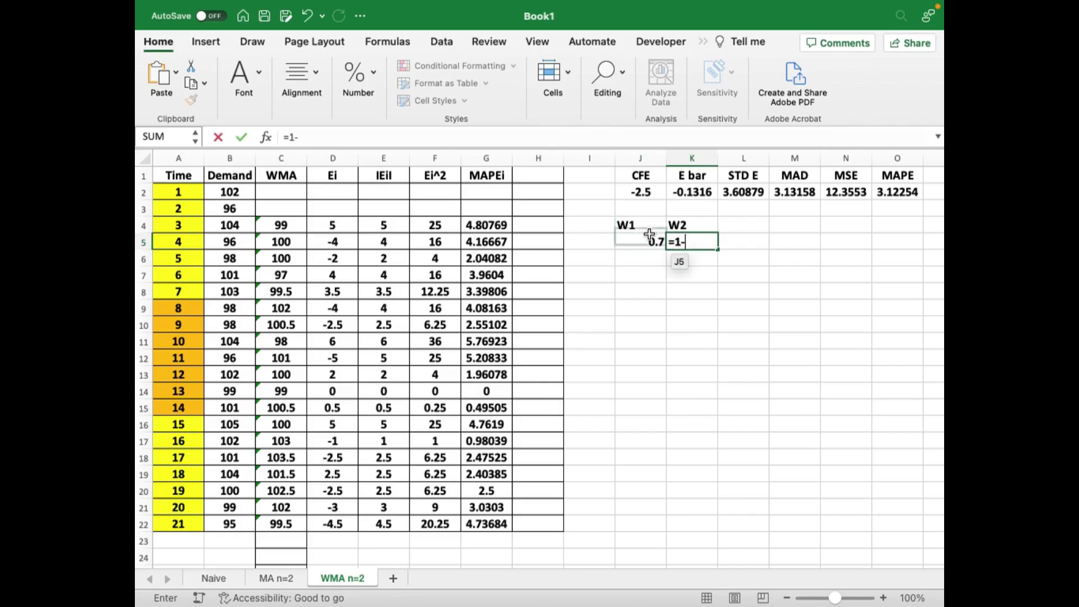
left_click(648, 241)
key("Return")
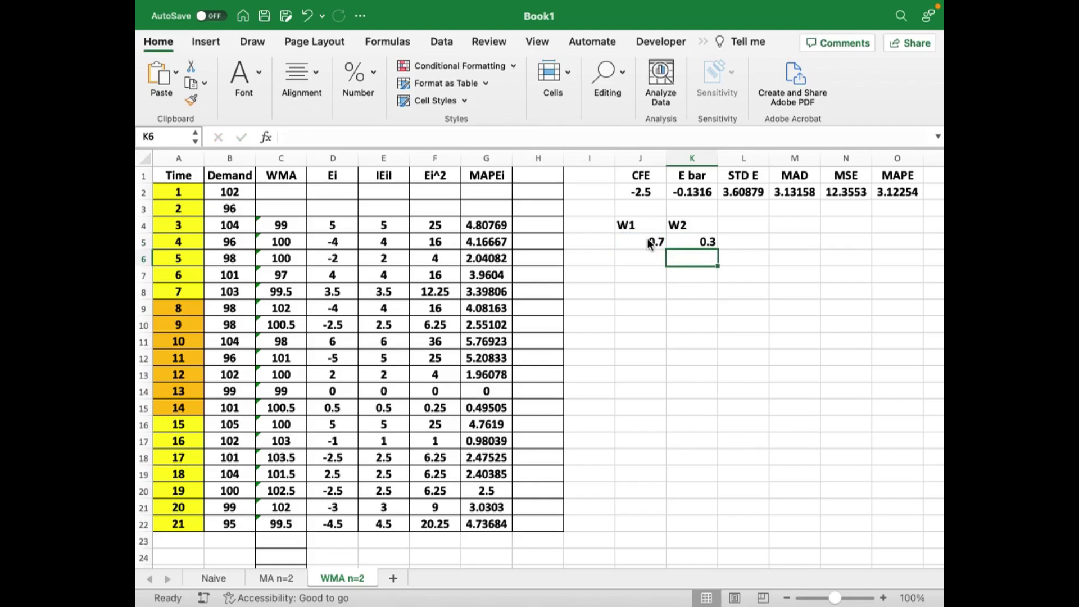
Centre the weight labels and values in J4:K5
left_click_drag(630, 225, 688, 241)
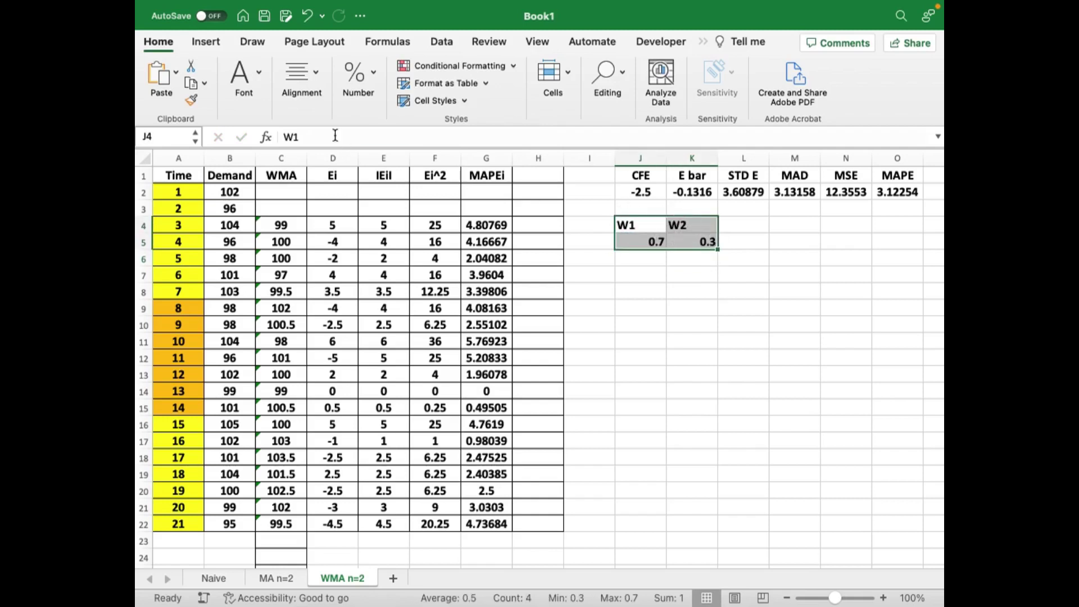
left_click(301, 76)
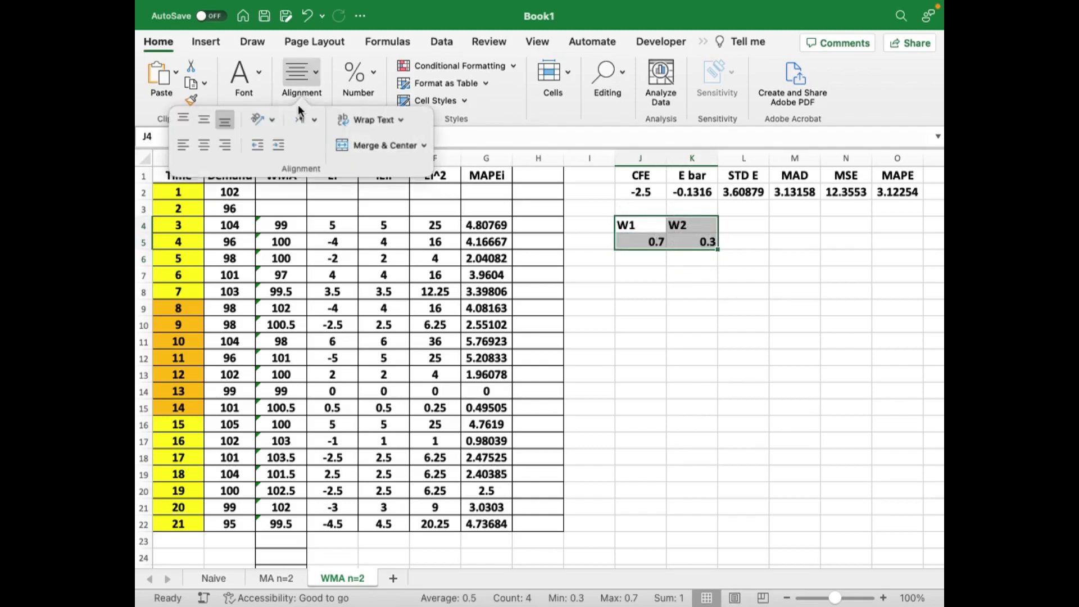
left_click(206, 144)
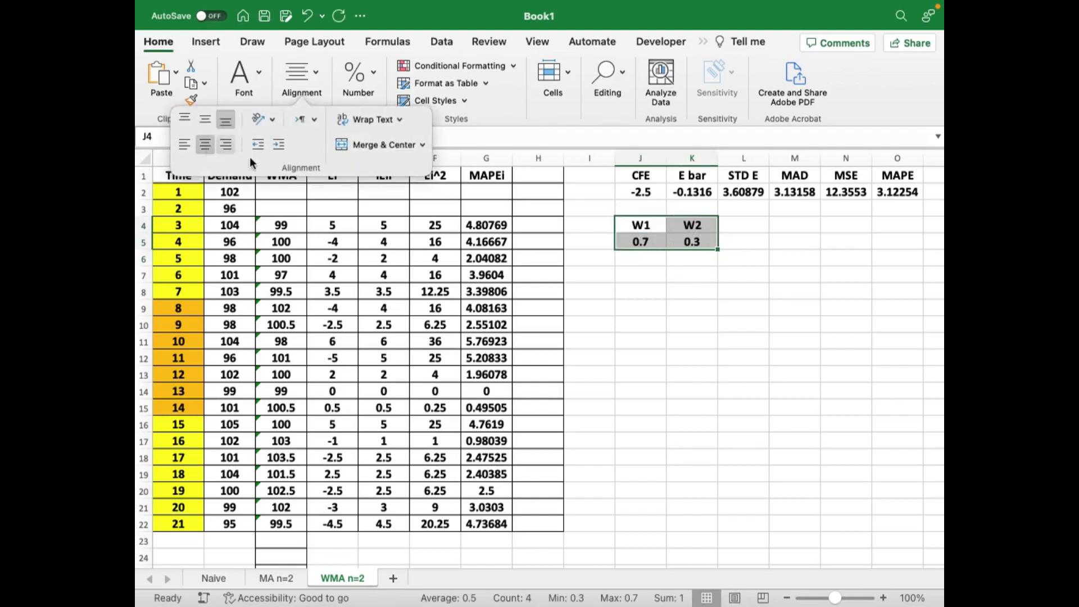
left_click(938, 380)
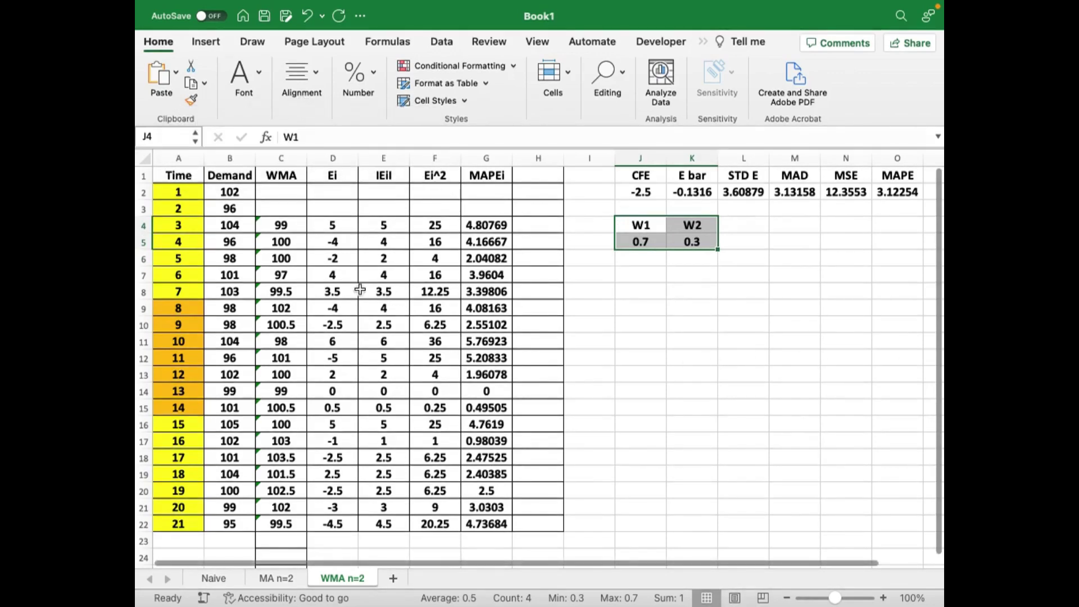
Clear C4:C22 and enter the weighted forecast =J5*B3+K5*B2 in C4, giving 97.8
left_click_drag(283, 227, 276, 517)
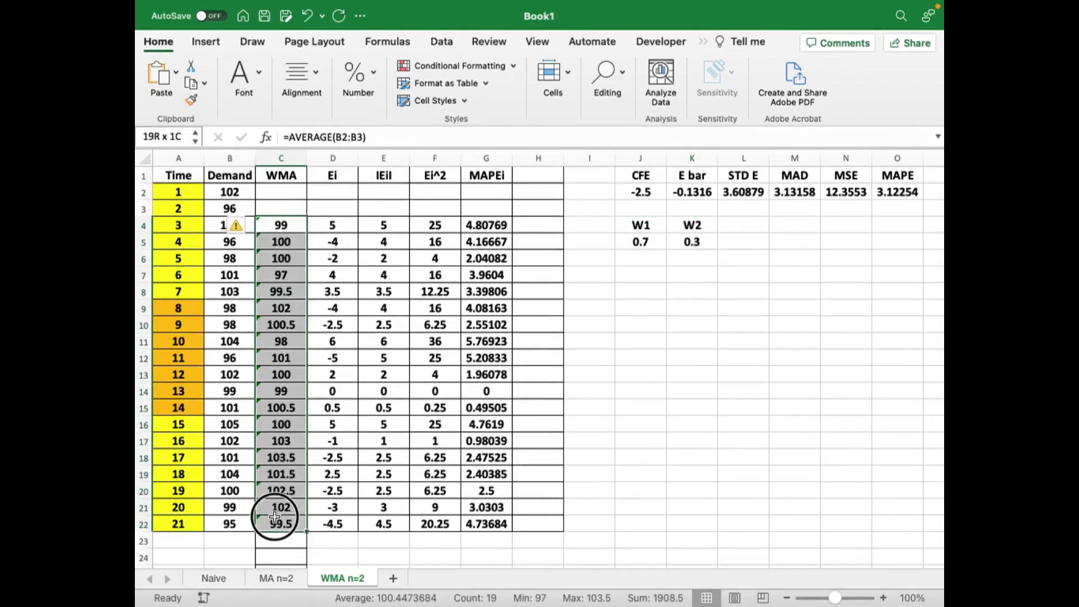
key("Delete")
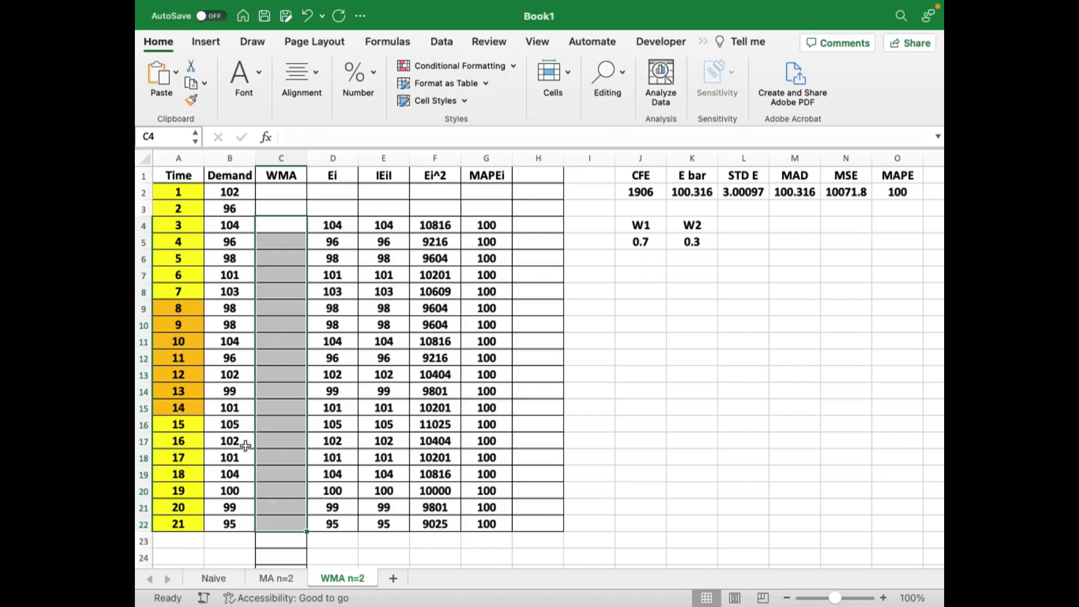
left_click(275, 226)
type("=")
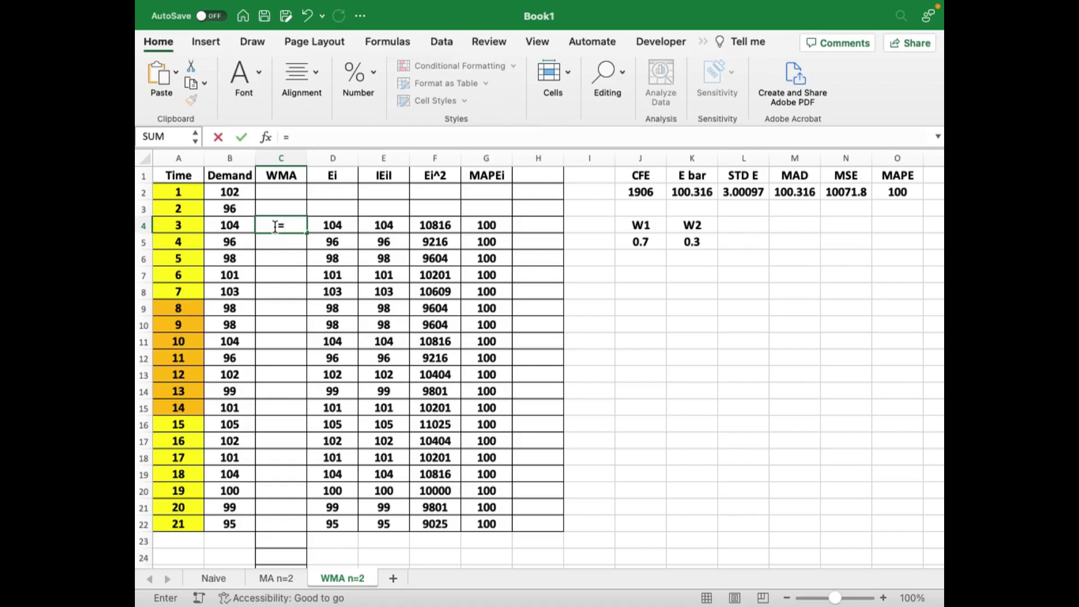
left_click(647, 244)
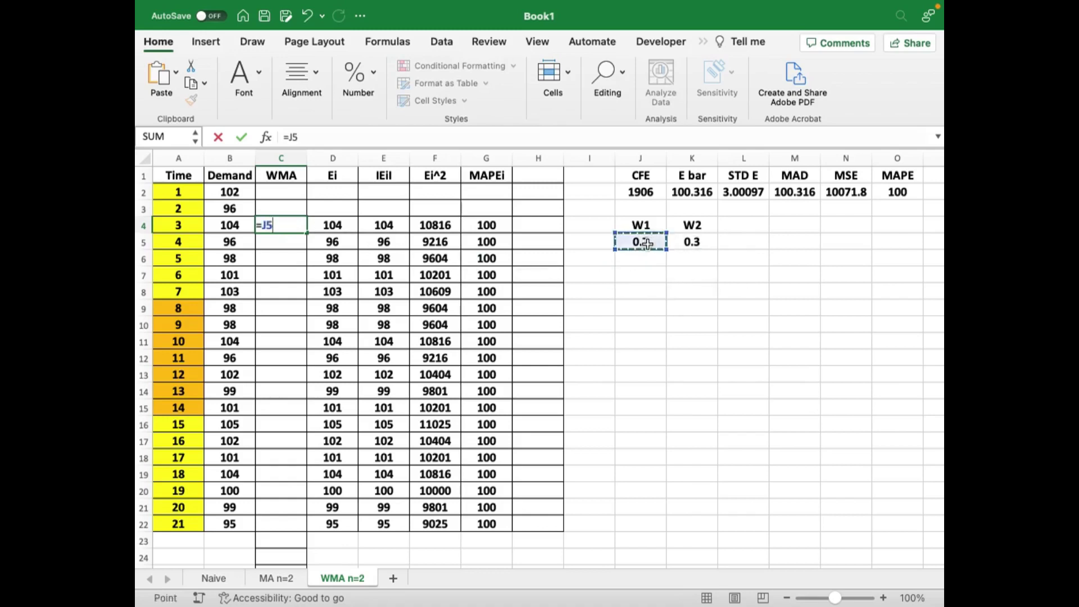
type("*")
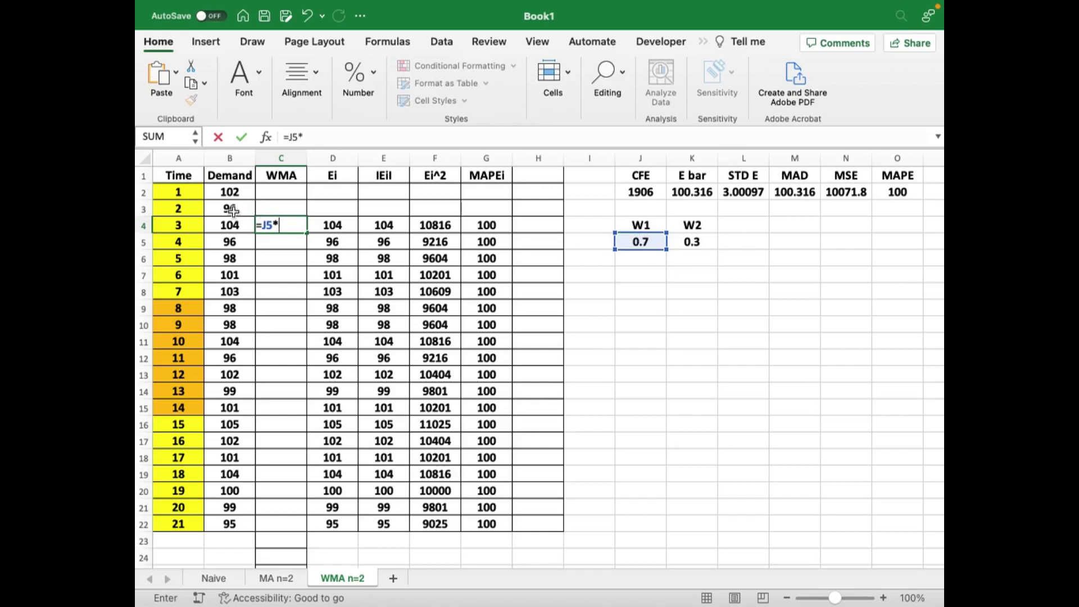
left_click(232, 210)
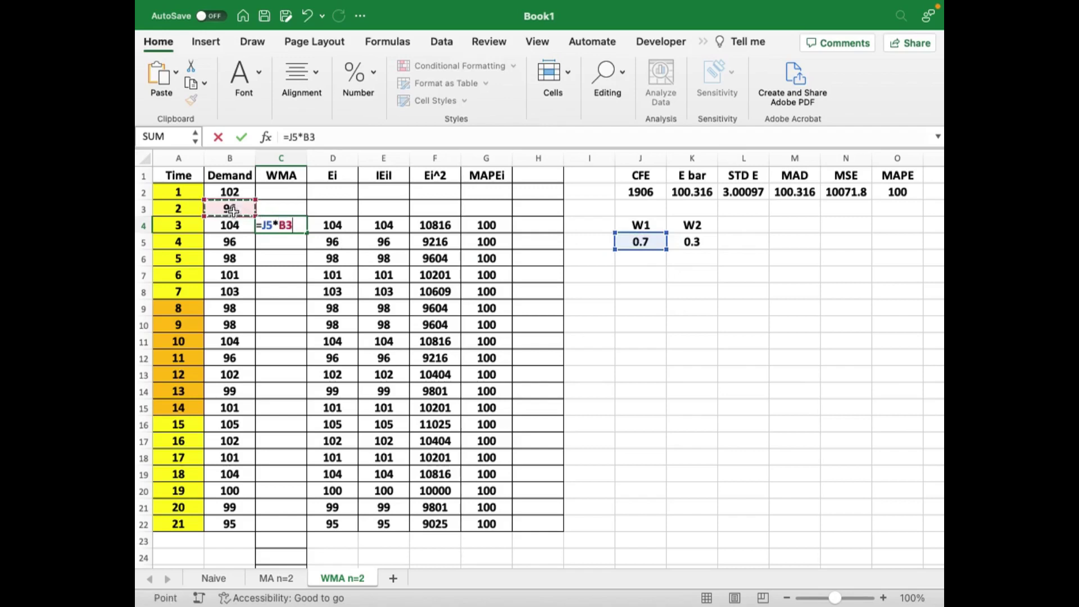
type("+")
left_click(689, 242)
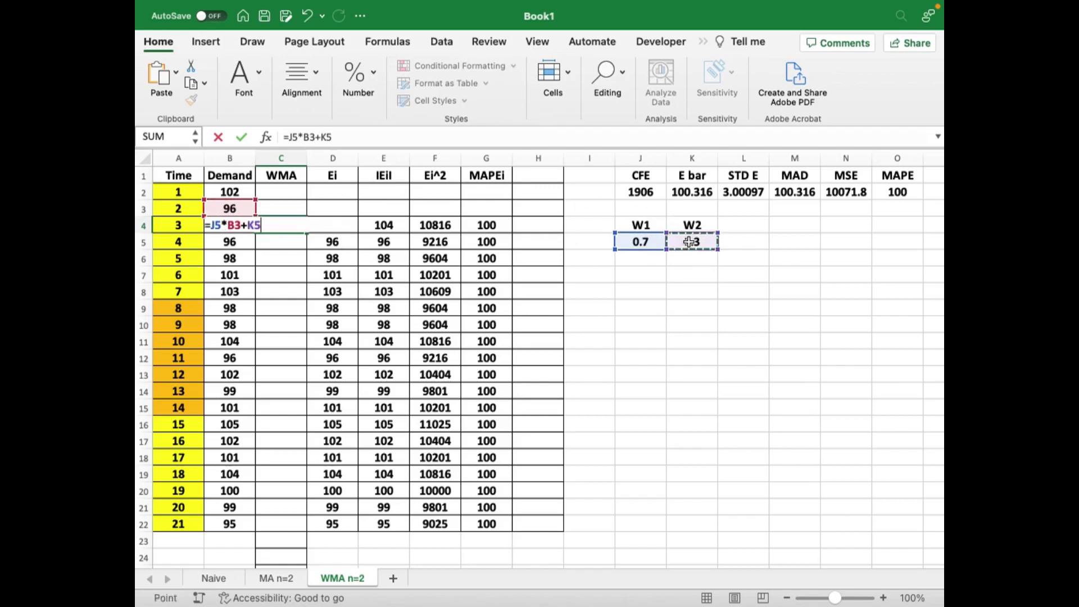
type("*")
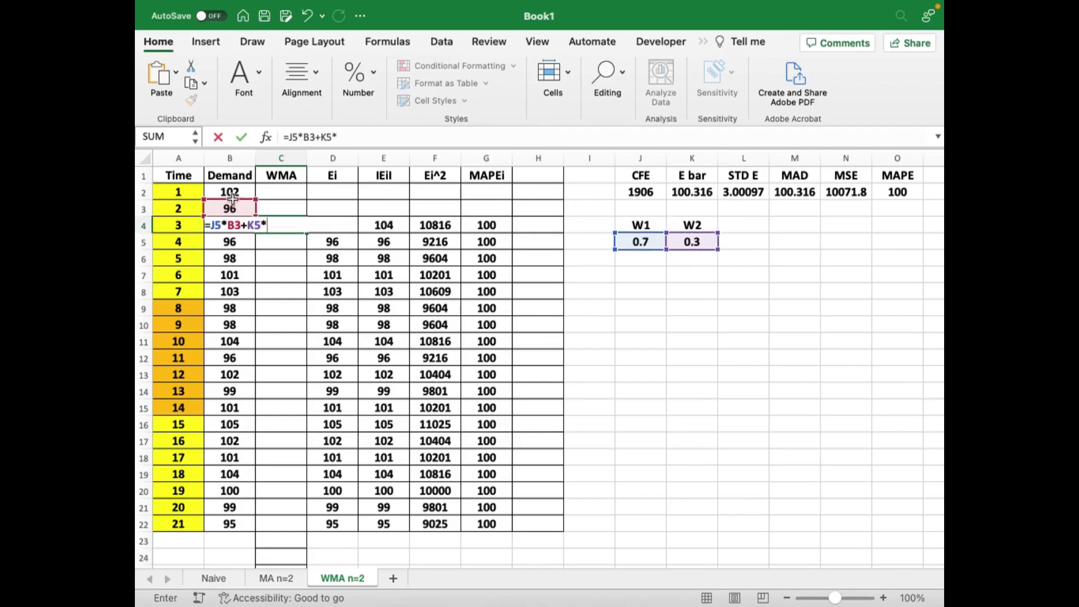
left_click(233, 190)
key("Return")
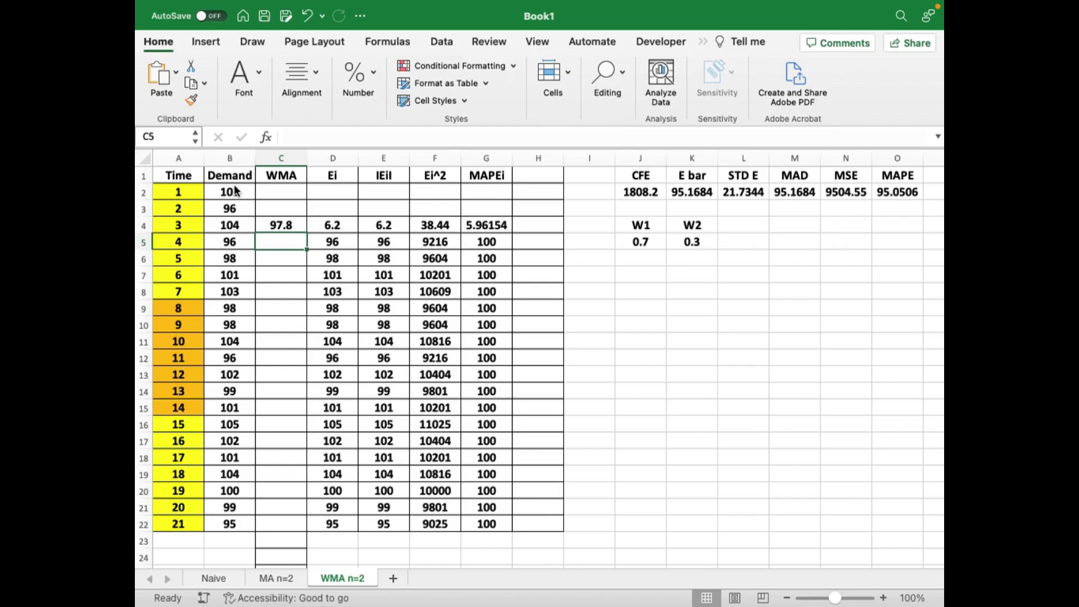
left_click(276, 225)
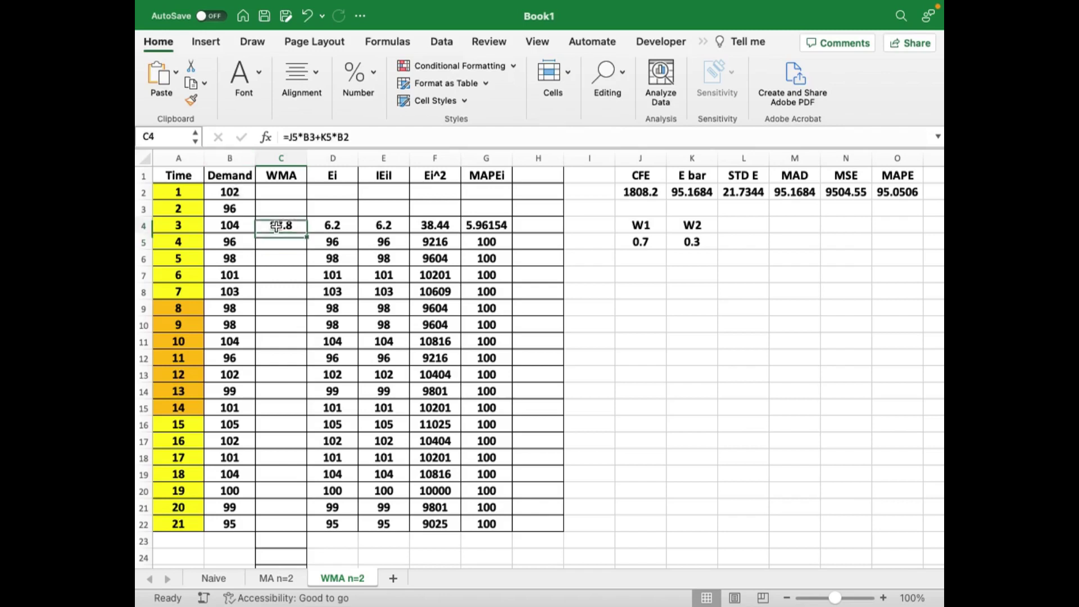
Fill the C4 formula down to C22, where periods 4–21 come out as 0
double_click(308, 230)
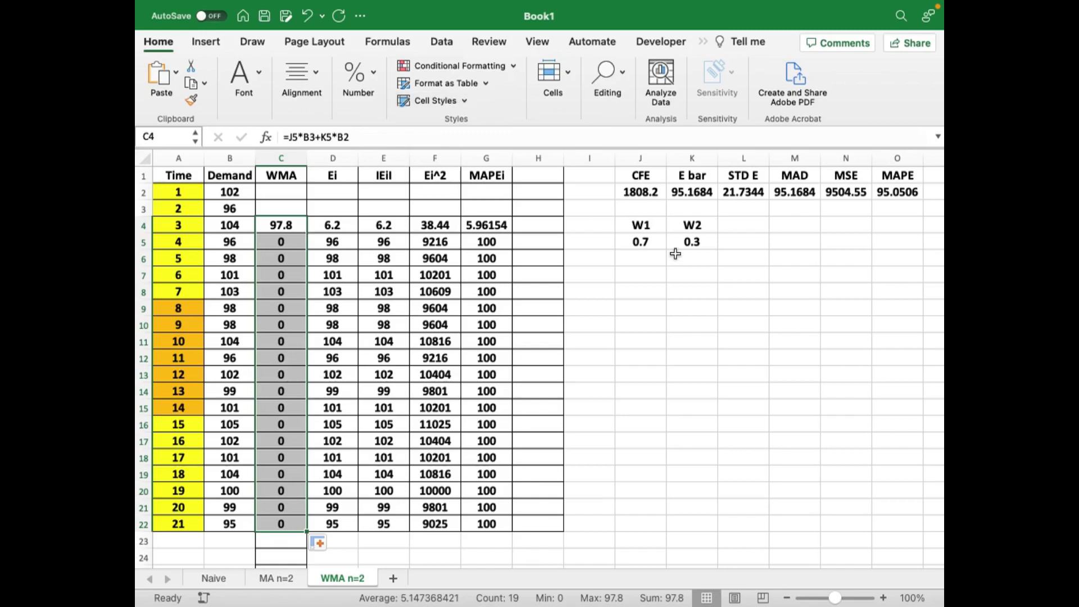
left_click(646, 258)
left_click(682, 257)
left_click(657, 261)
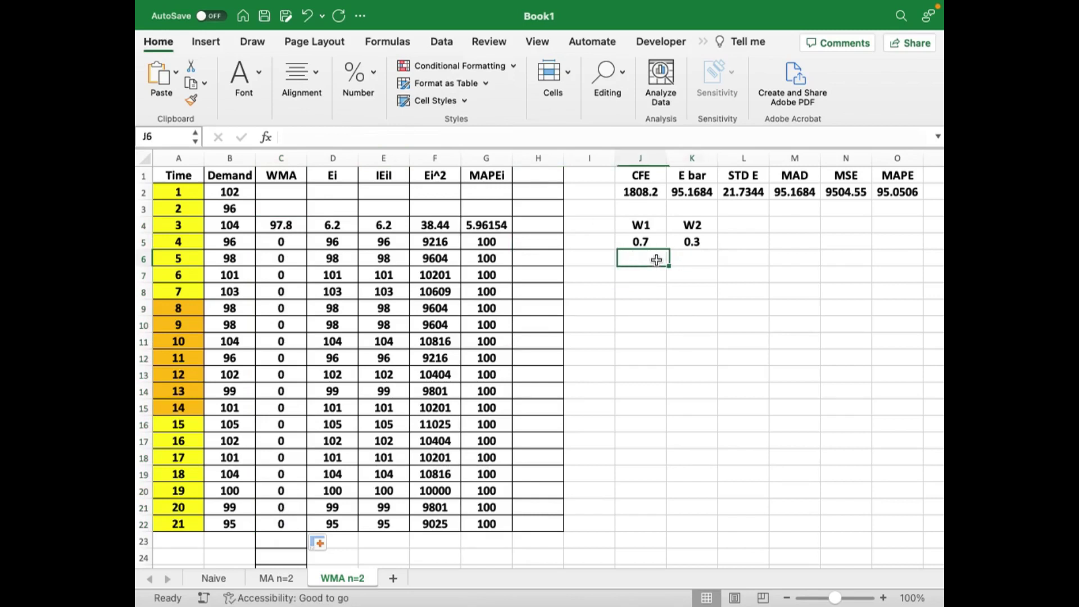
left_click(697, 260)
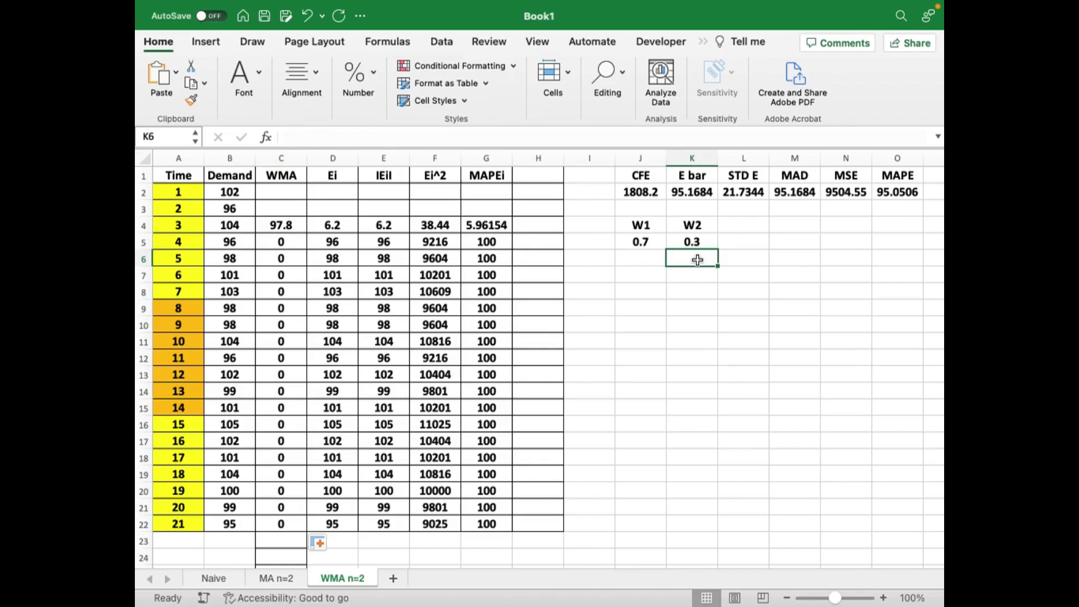
left_click(287, 227)
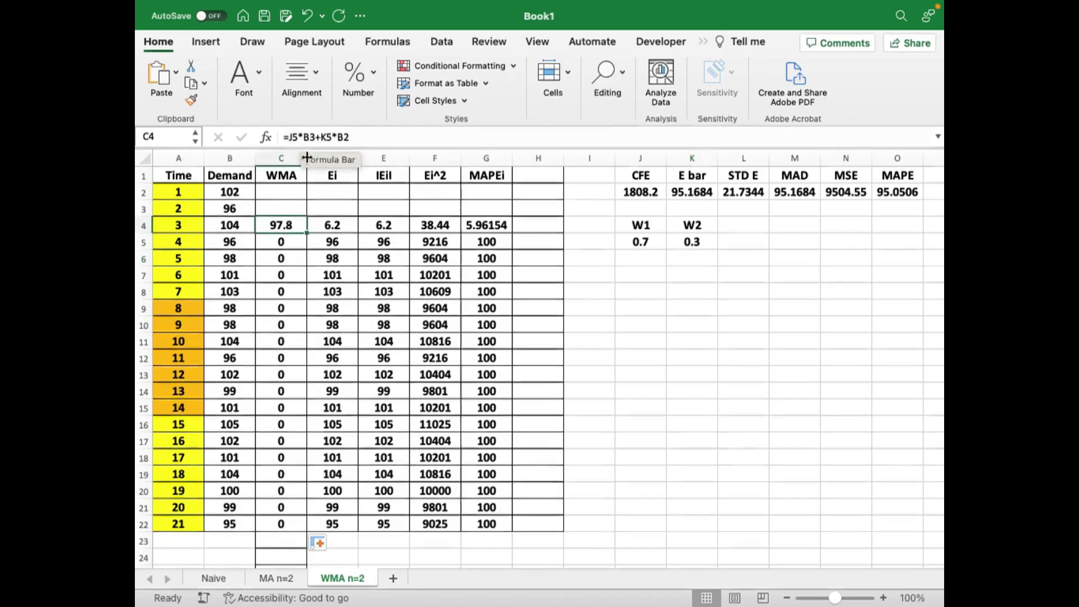
Change the C4 formula to =$J$5*B3+$K$5*B2 with absolute weight references
left_click(290, 138)
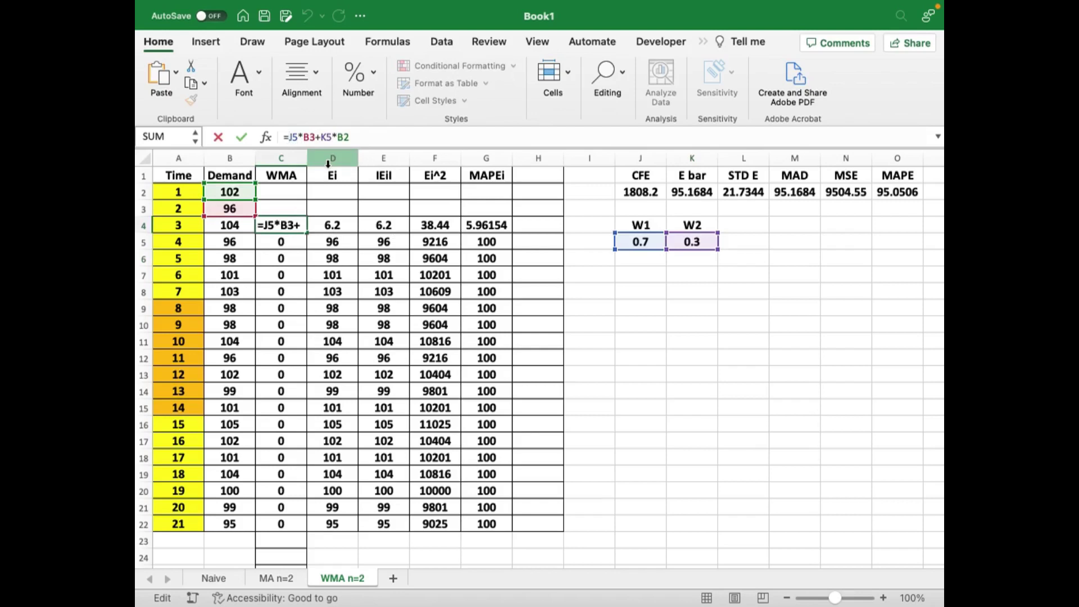
type("$J")
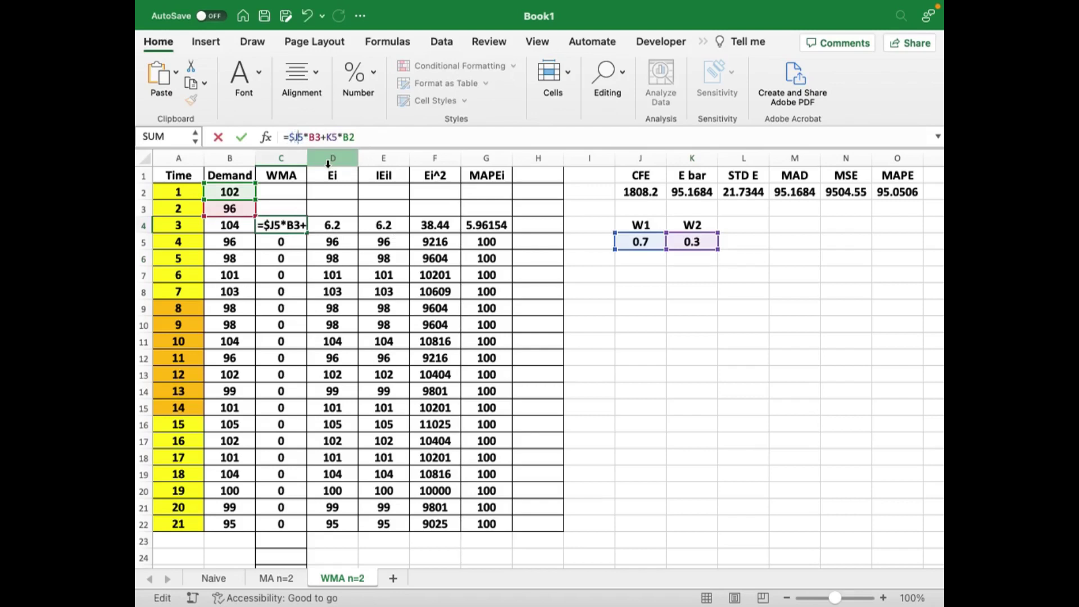
type("$")
left_click(333, 137)
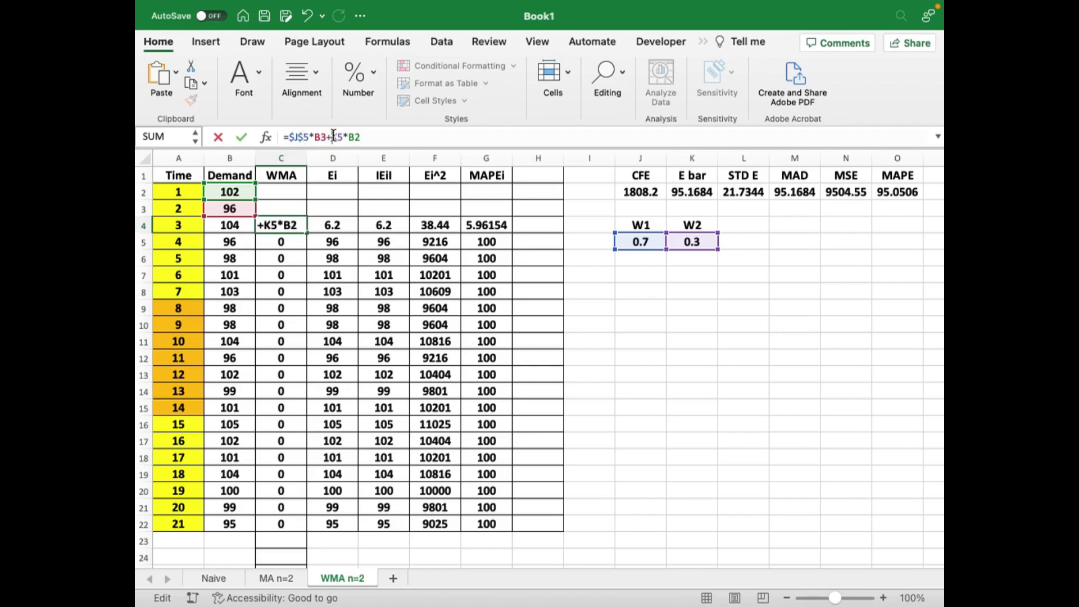
type("$K$")
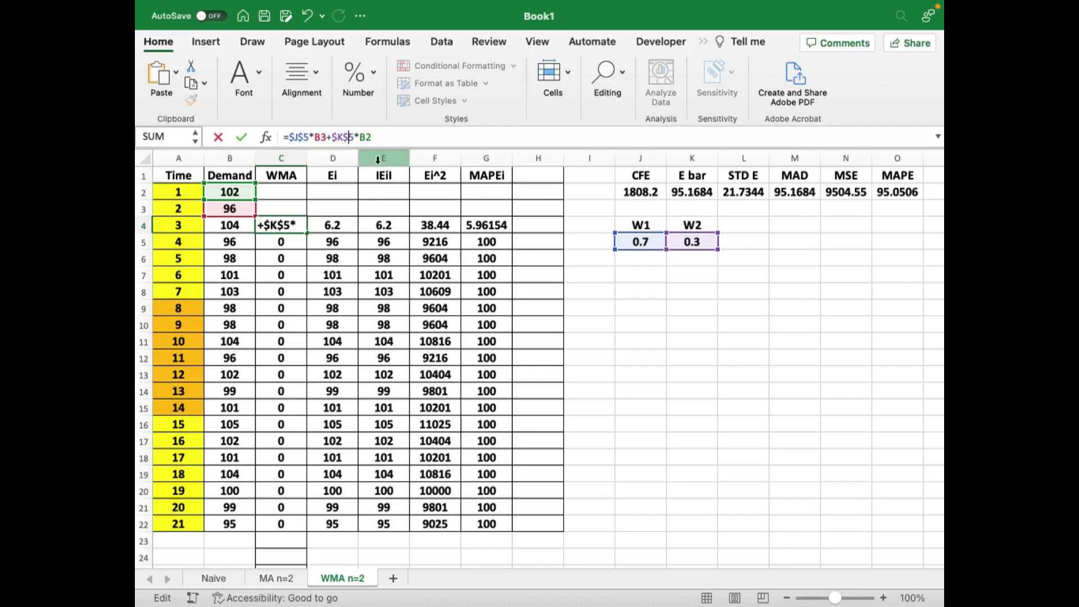
key("Return")
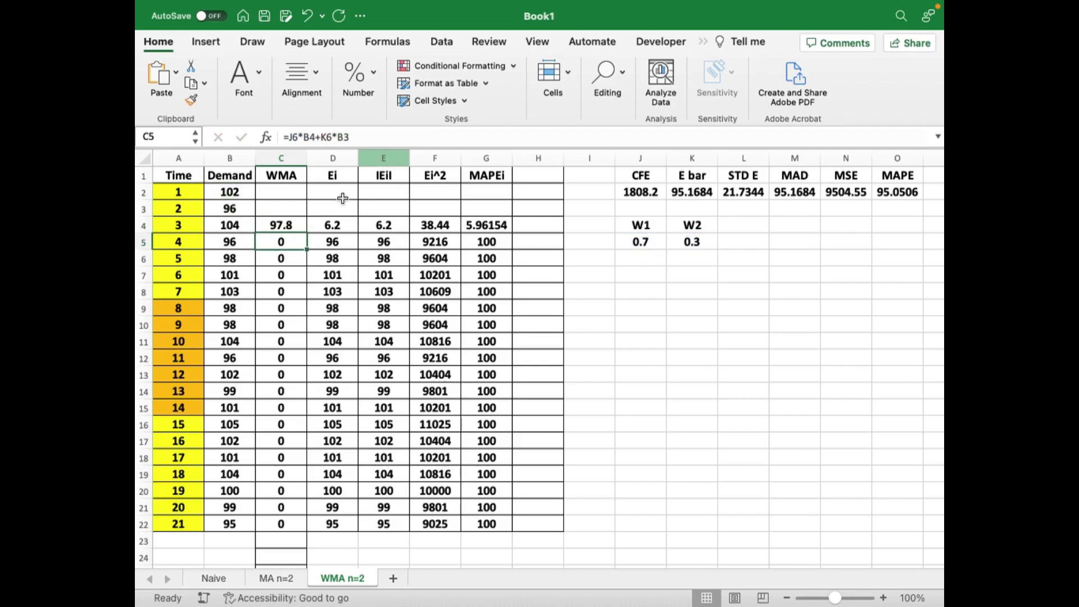
left_click(281, 227)
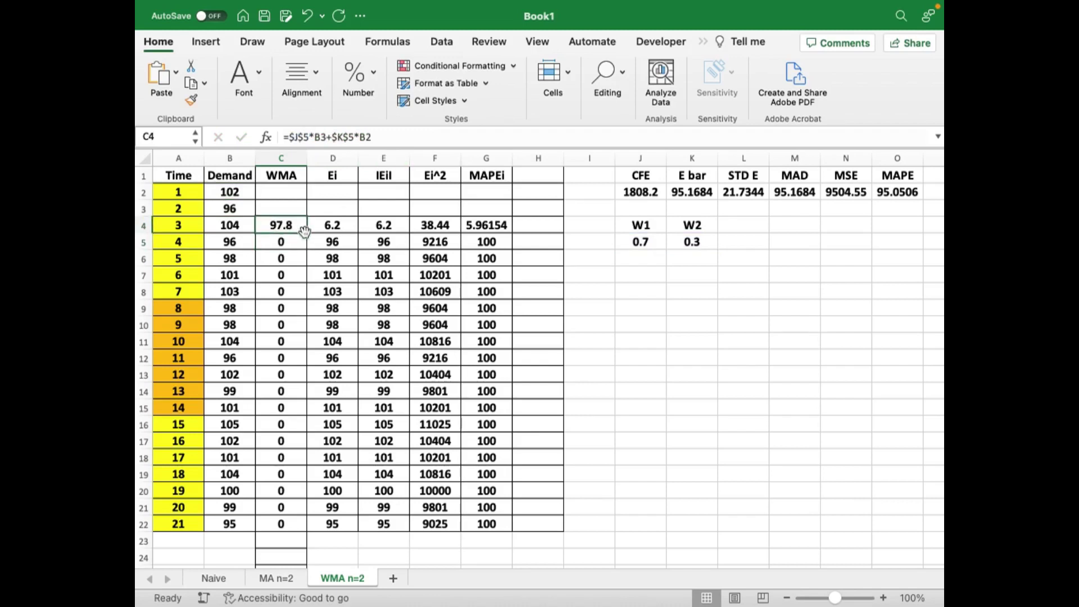
Fill the corrected C4 formula down to C22, giving MAD 3.33158 and MAPE 3.32279
double_click(307, 233)
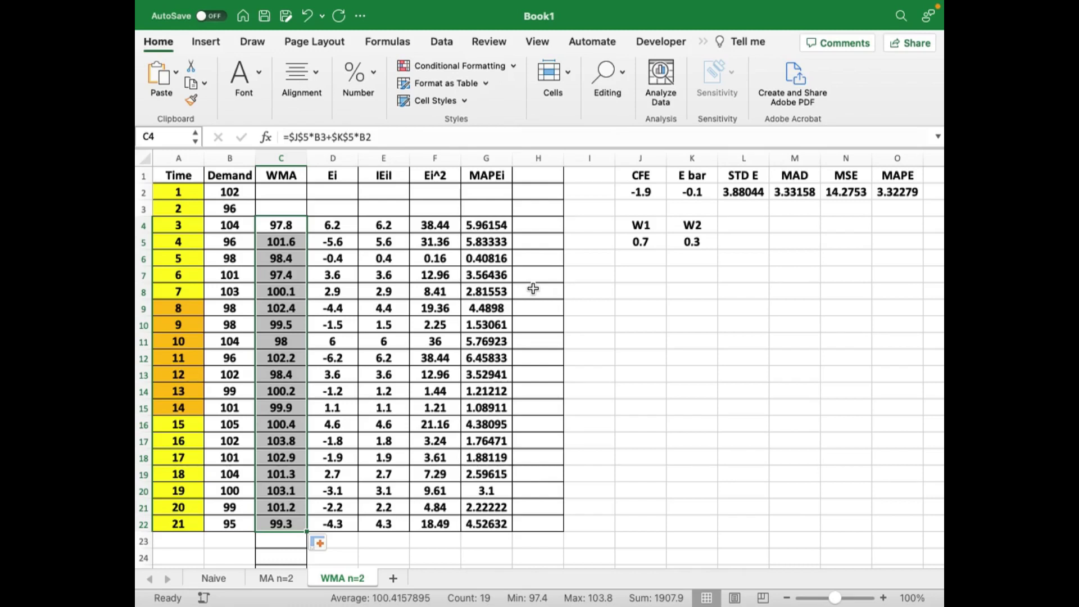
left_click(276, 579)
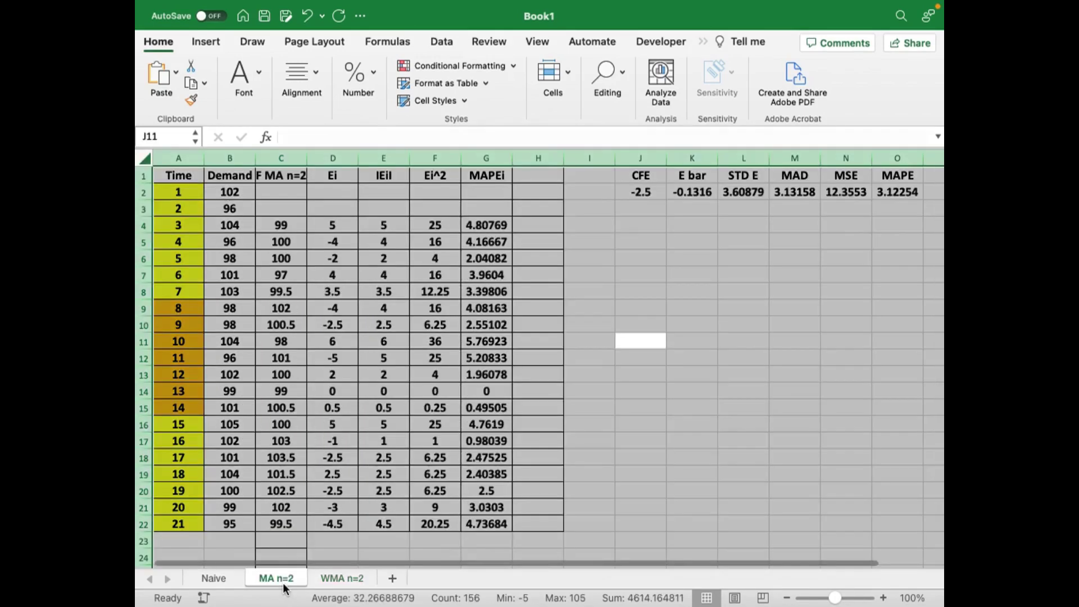
left_click(333, 578)
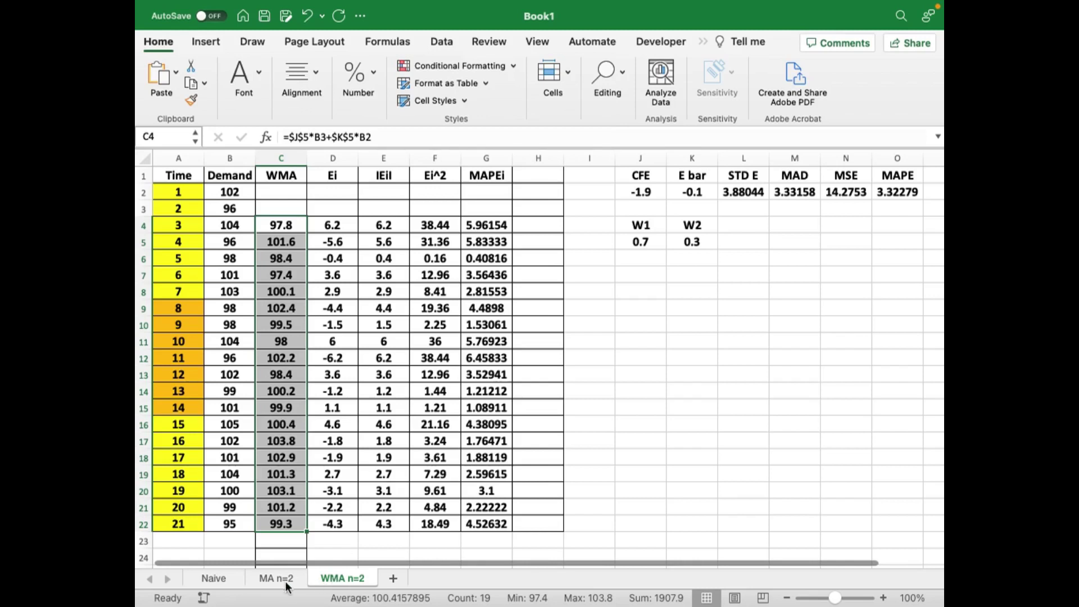
Change W1 in J5 to 0.5, giving W2 0.5, CFE -2.5 and MSE 12.3553
left_click(655, 241)
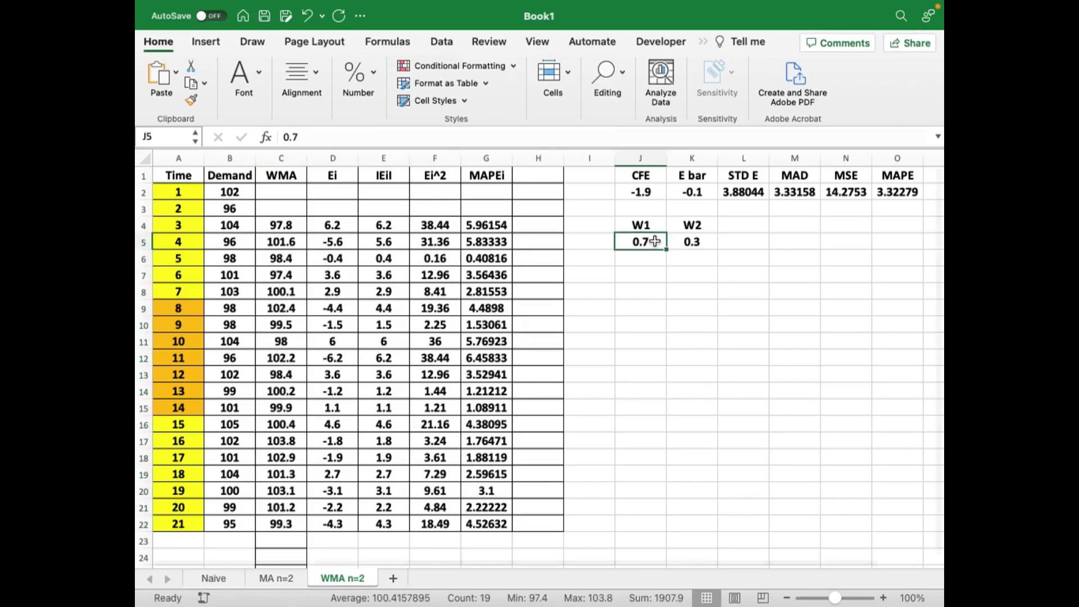
type(".5")
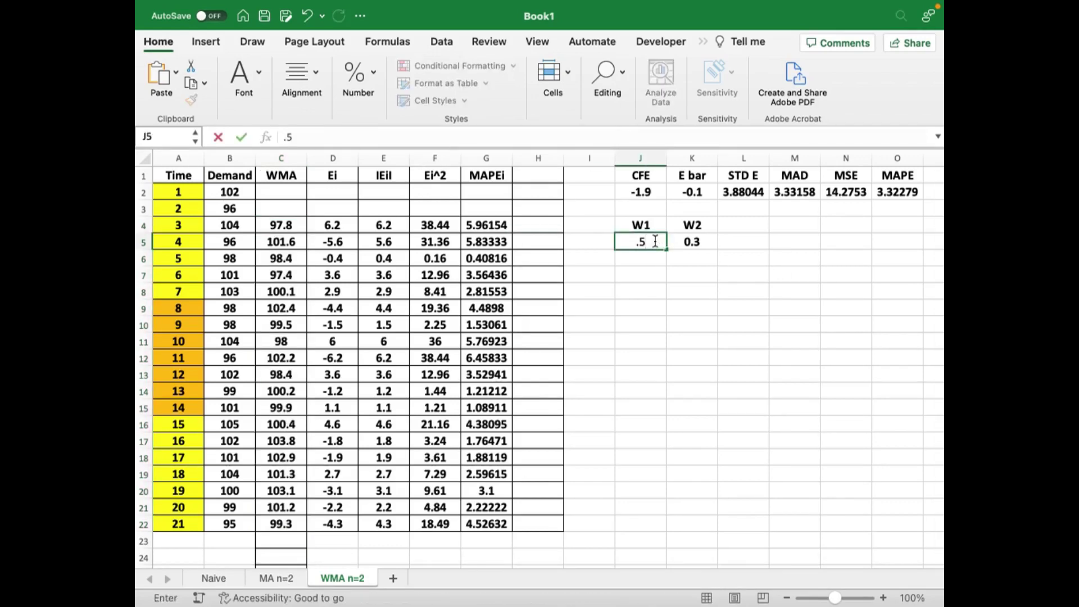
key("Return")
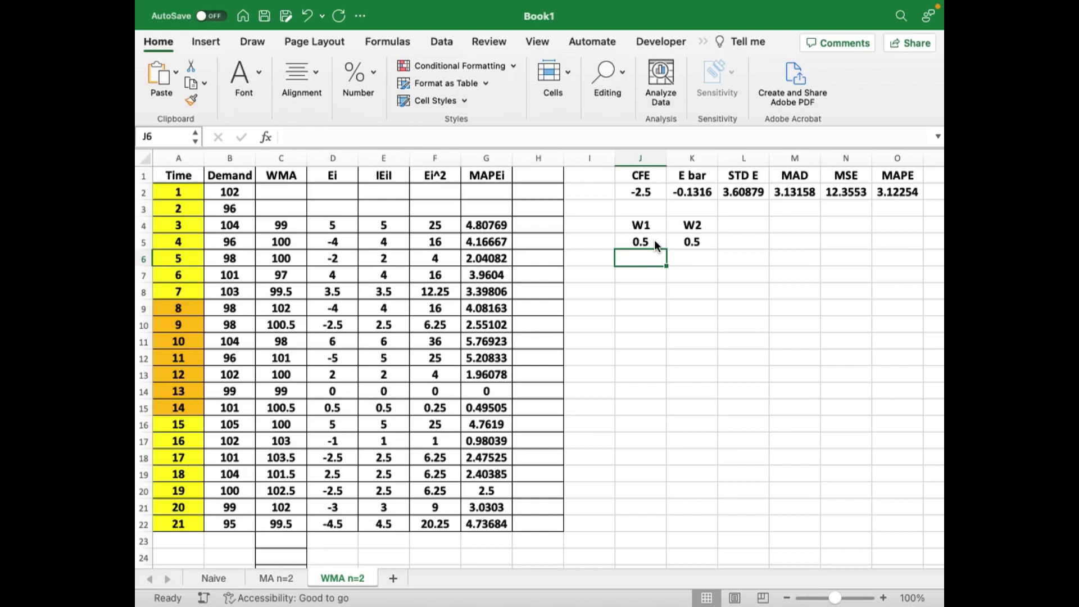
left_click(646, 241)
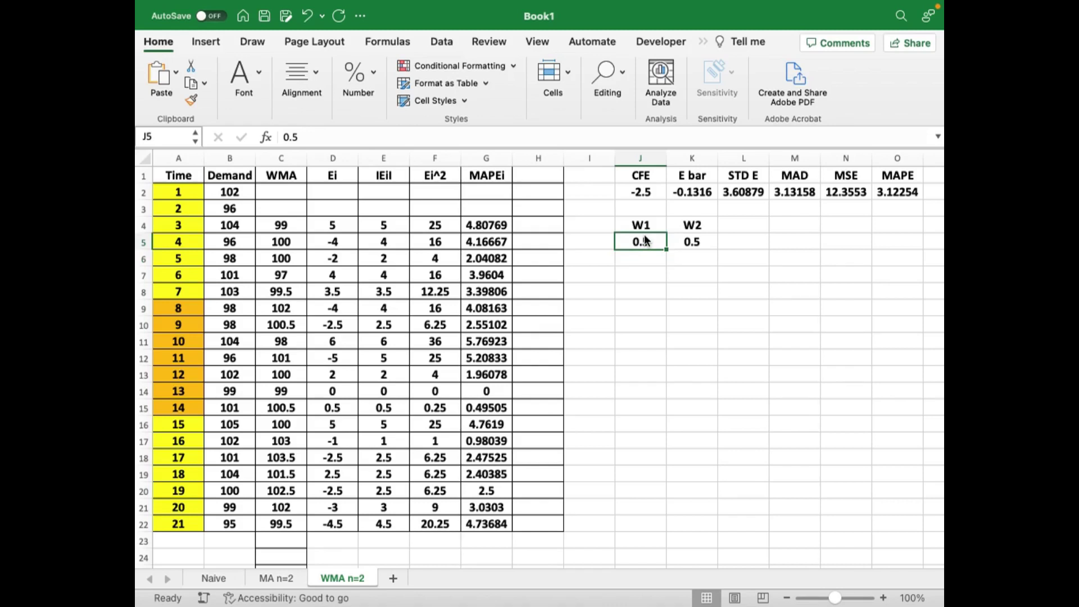
Try W1 values of 0.1, 0.2 and 0.3 in J5
type("0.1")
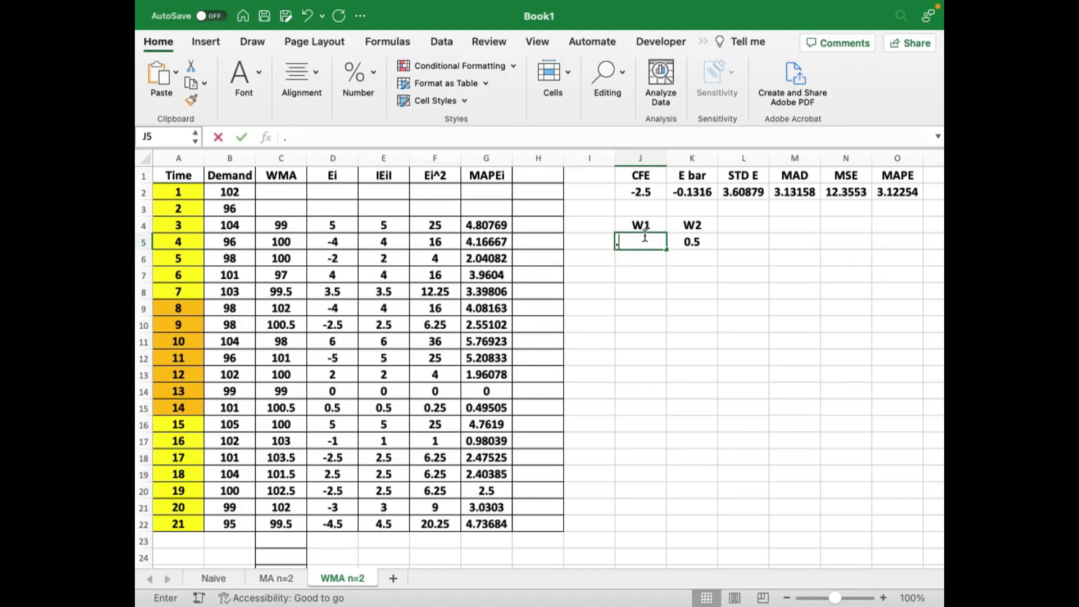
key("Return")
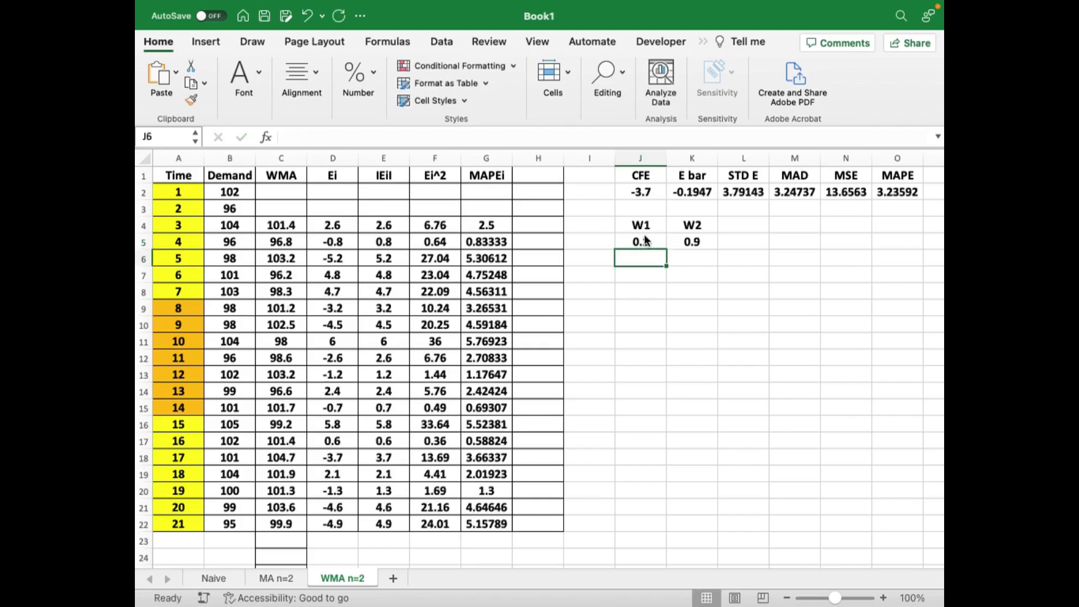
left_click(645, 241)
type("0.2")
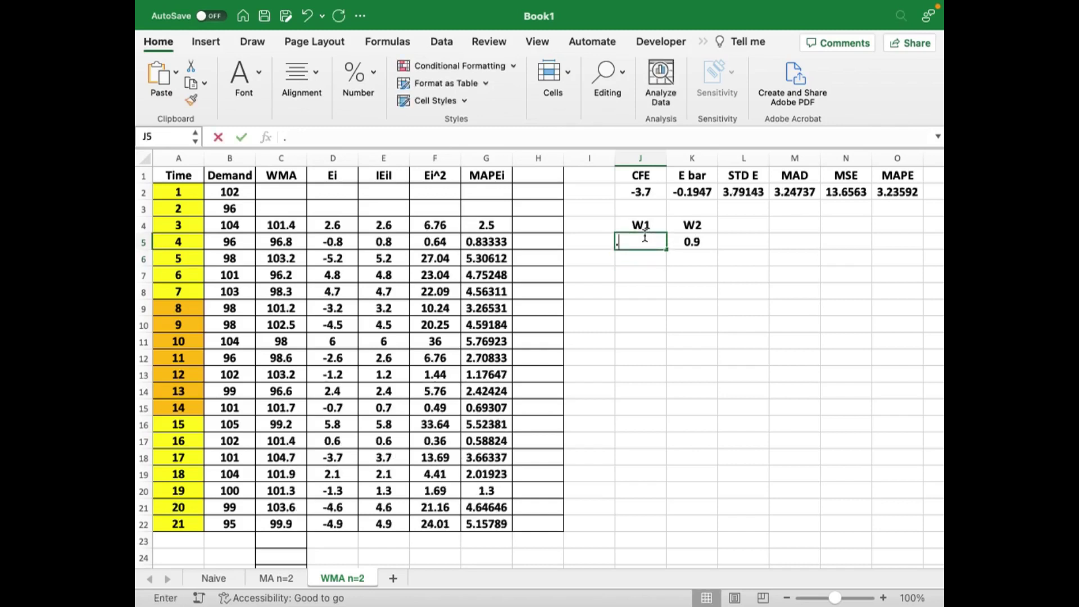
key("Return")
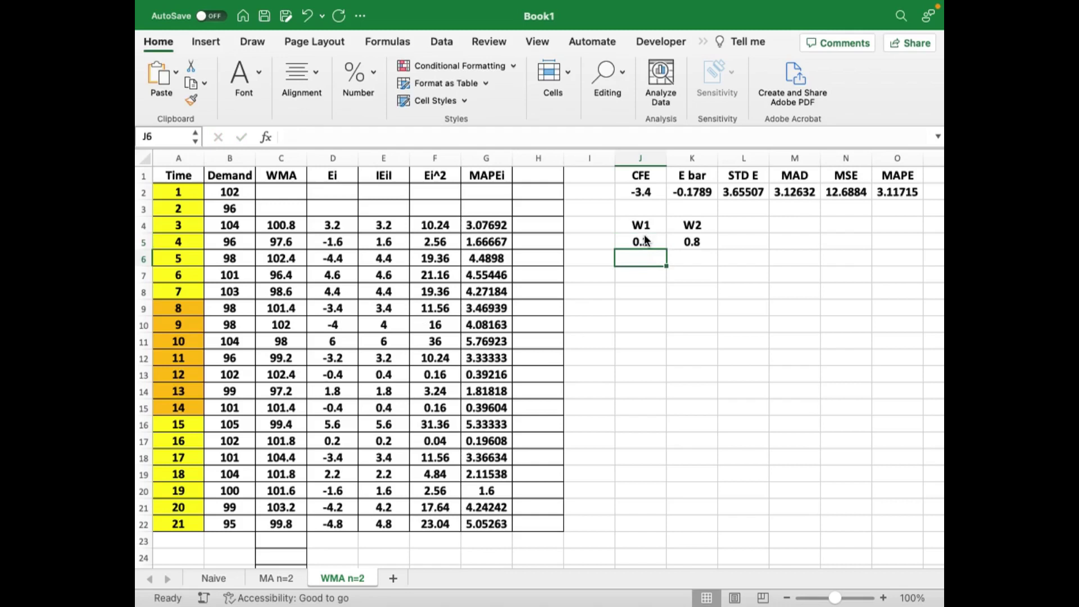
left_click(644, 240)
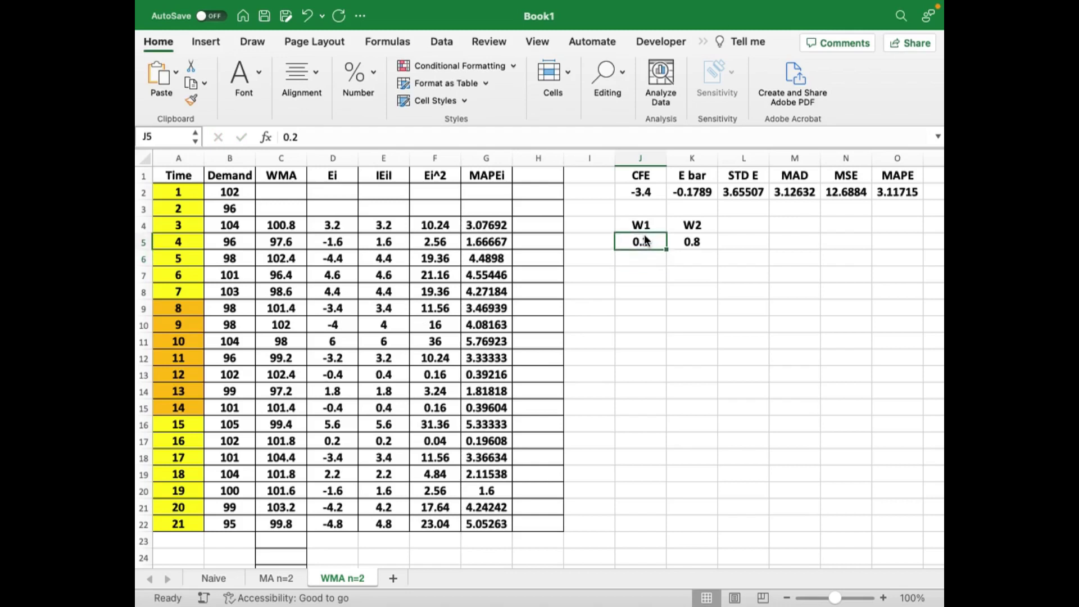
type("0.3")
key("Return")
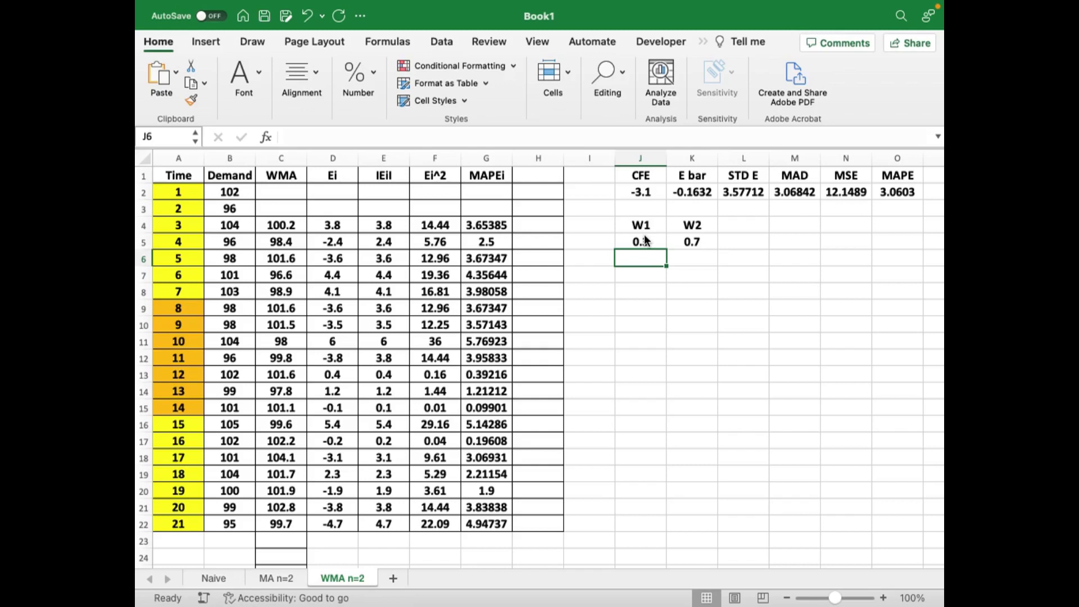
Try W1 values of 0.3 and 0.4, undoing an accidental table paste
left_click(645, 241)
type(".3")
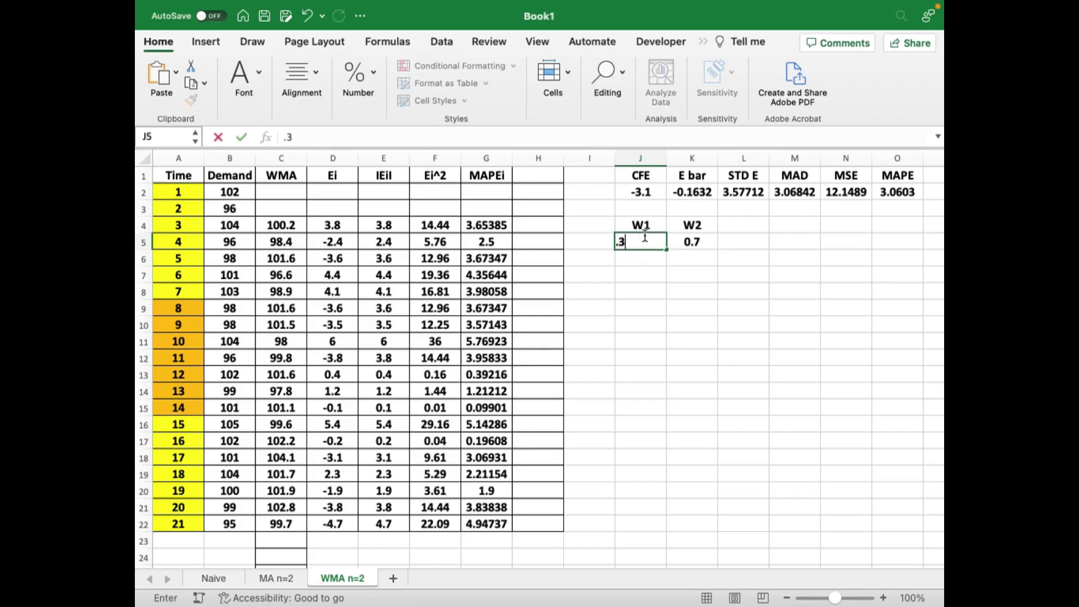
key("Return")
left_click(644, 240)
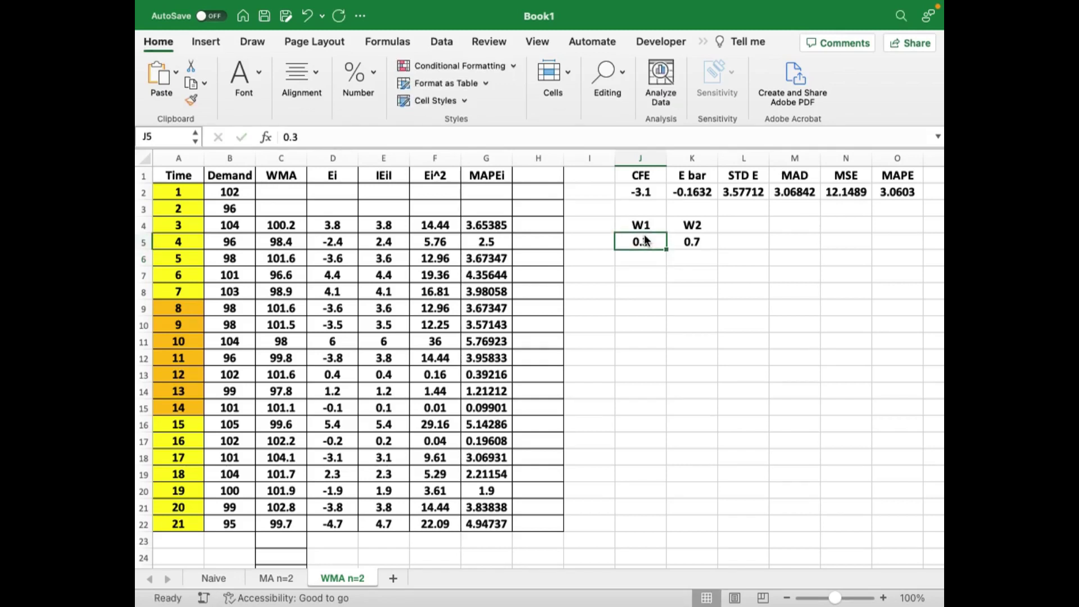
type(".4")
key("Return")
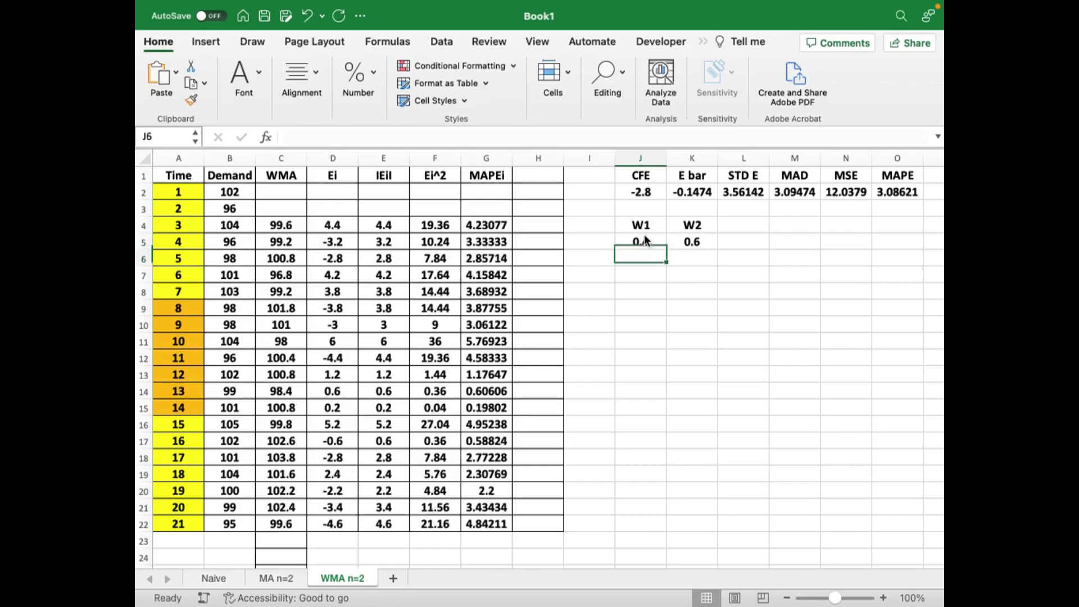
key("ctrl+v")
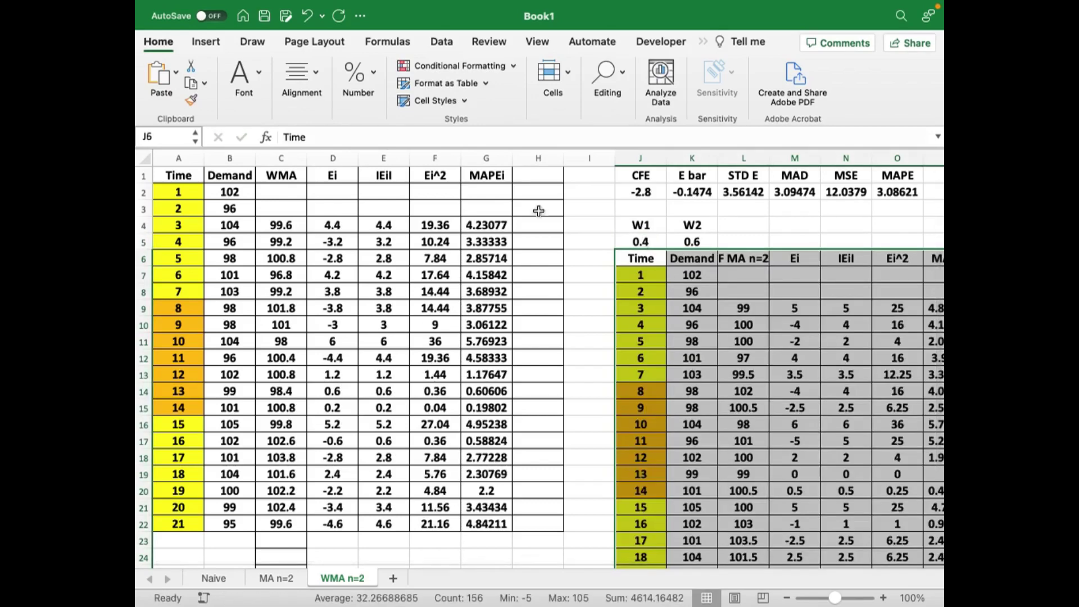
left_click(309, 15)
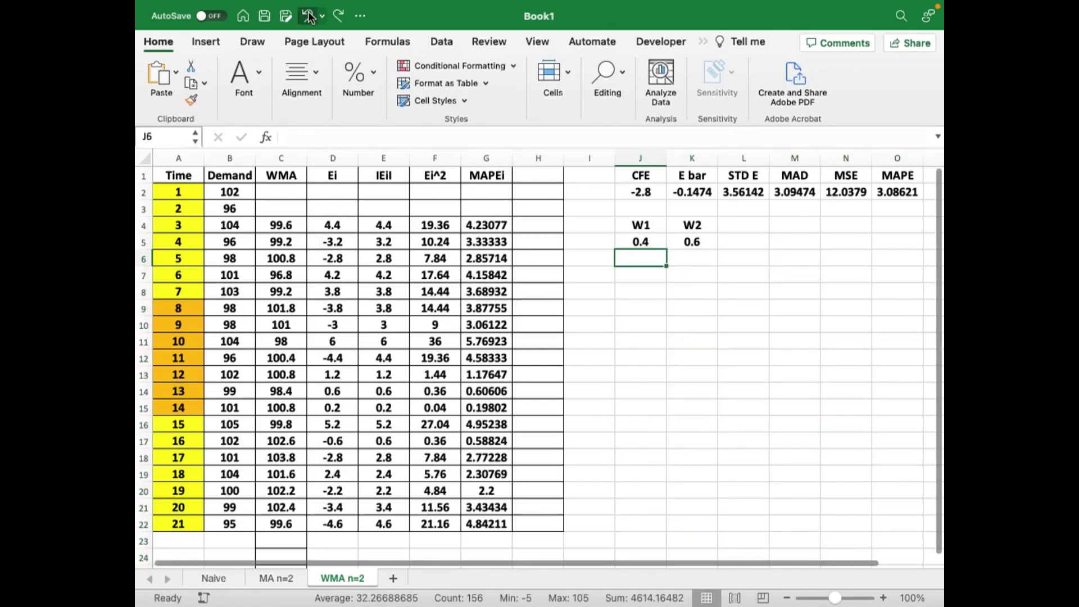
Try W1 values of 0.2, 0.3 and 0.4 again
left_click(652, 240)
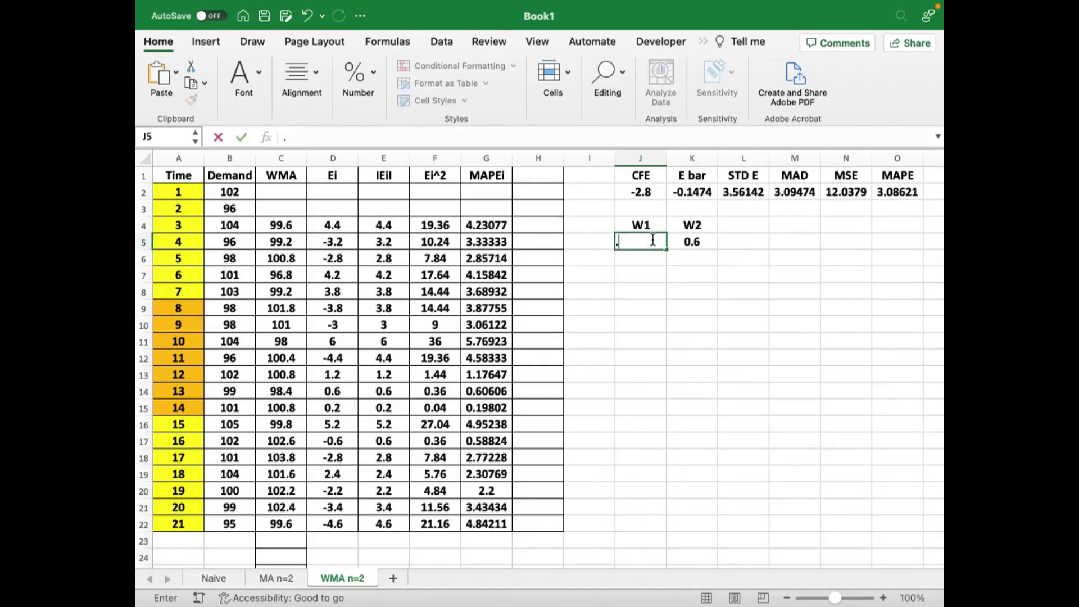
type(".2")
key("Return")
left_click(652, 241)
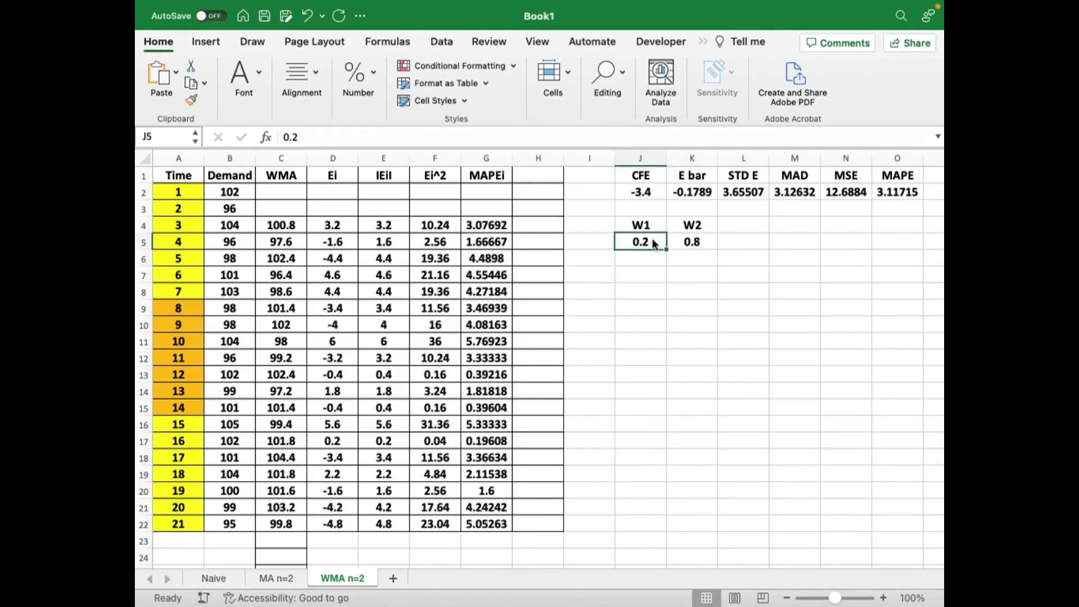
type(".3")
key("Return")
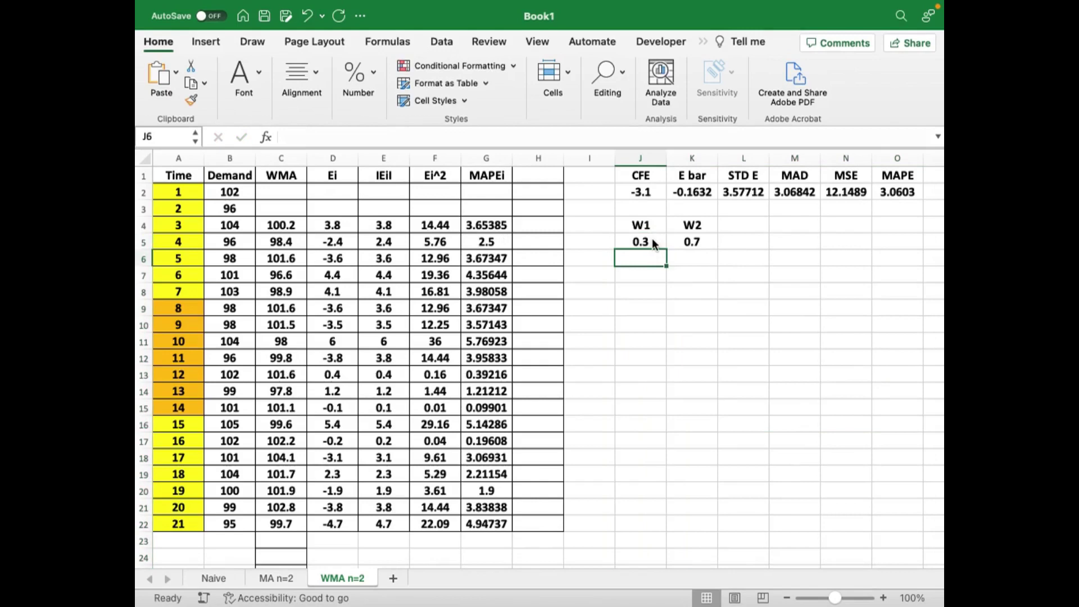
left_click(652, 241)
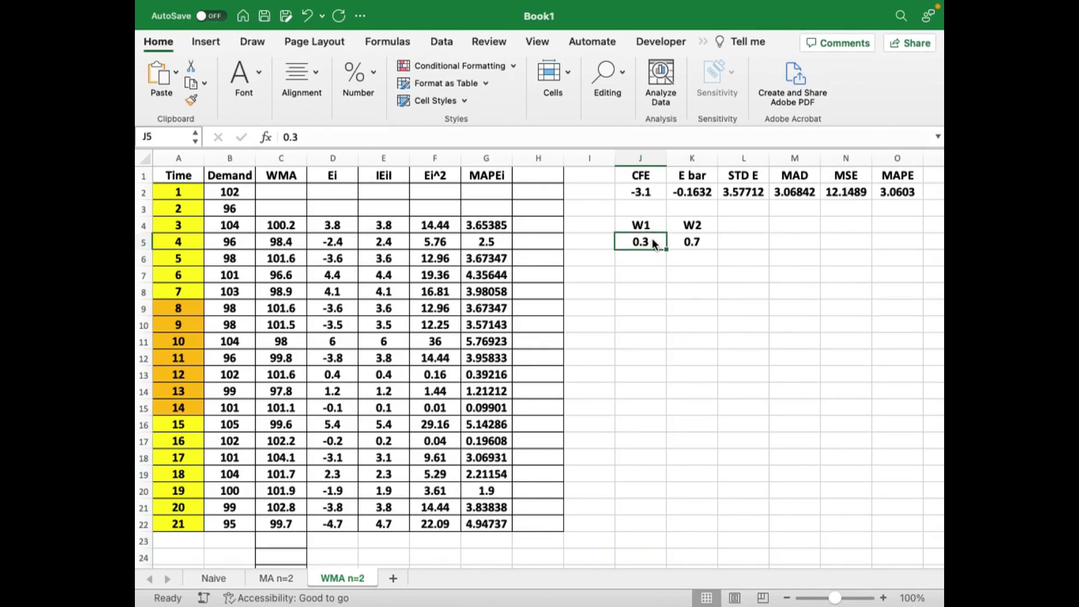
type(".4")
key("Return")
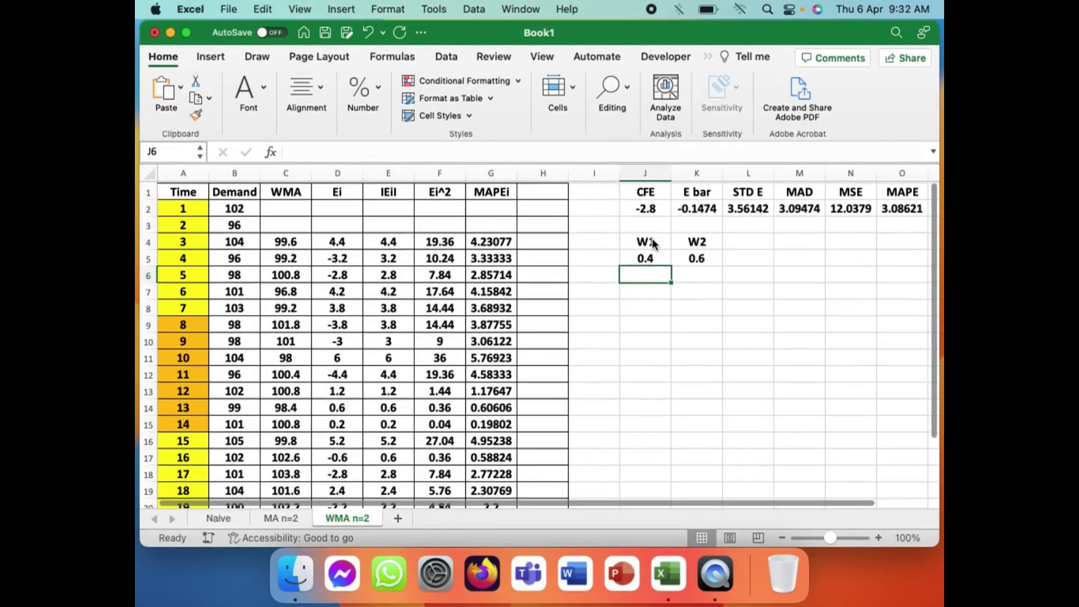
Settle on W1 = 0.3, making W2 0.7 with MSE 12.1489 and MAD 3.06842
left_click(186, 33)
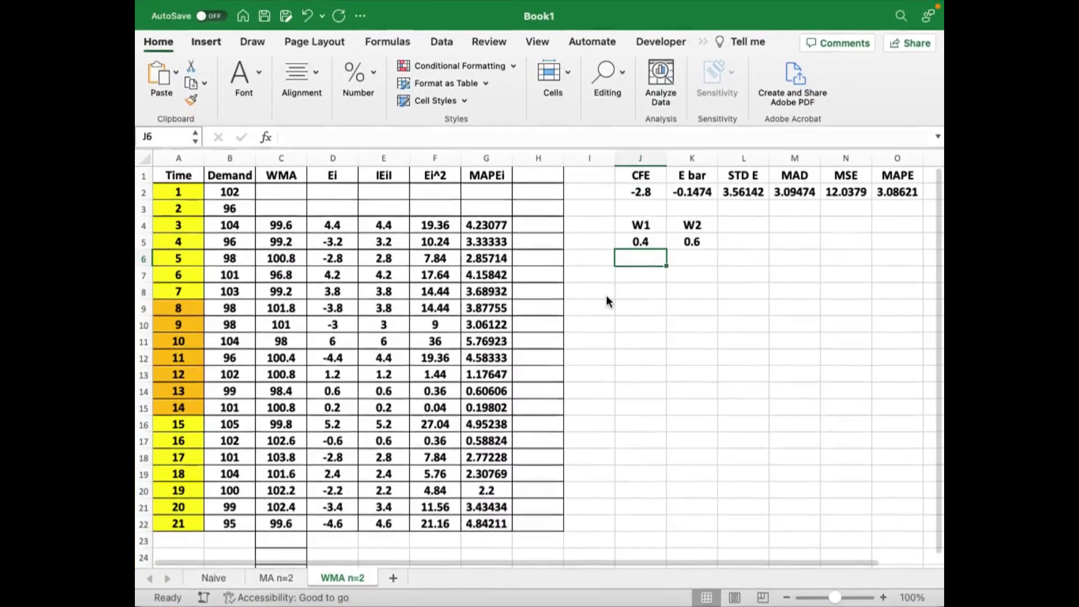
left_click(641, 241)
type(".")
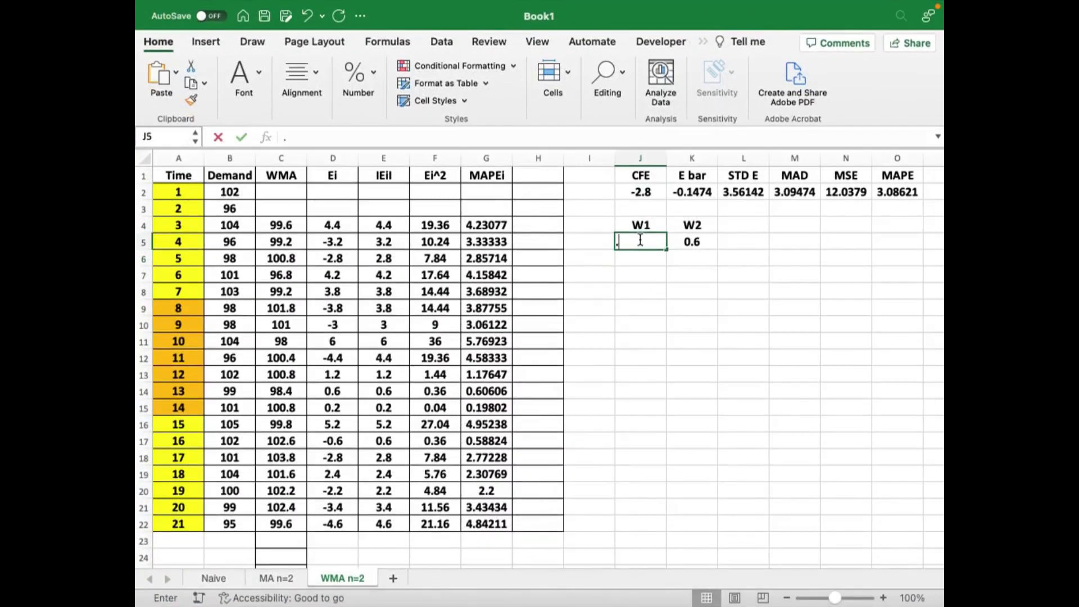
type("0.3")
key("Return")
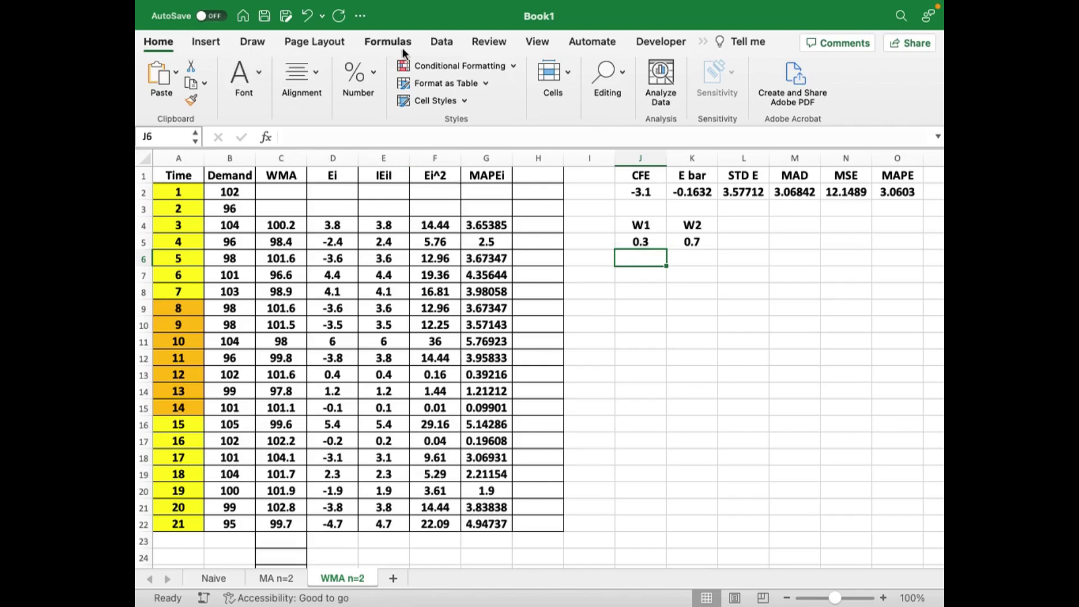
Open the Solver Parameters dialog from the Data tab and move it lower
left_click(440, 42)
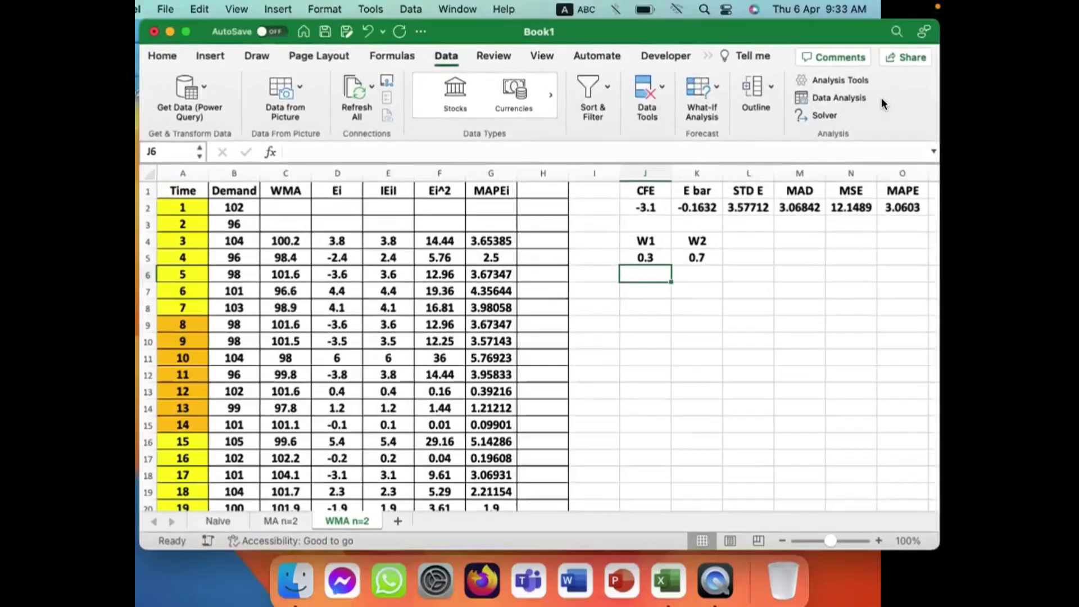
left_click(879, 101)
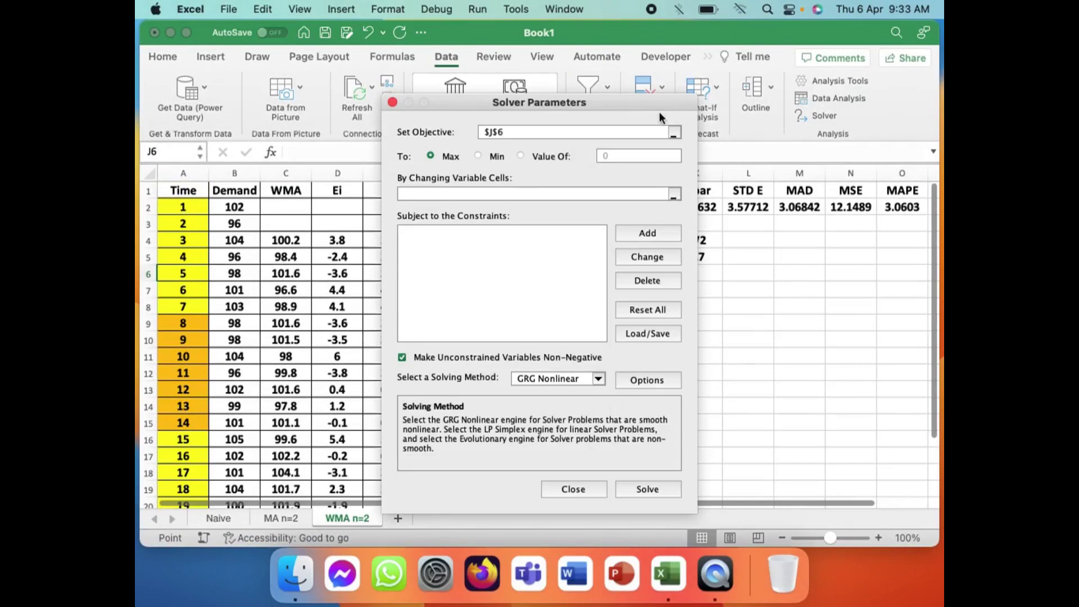
left_click_drag(616, 109, 603, 152)
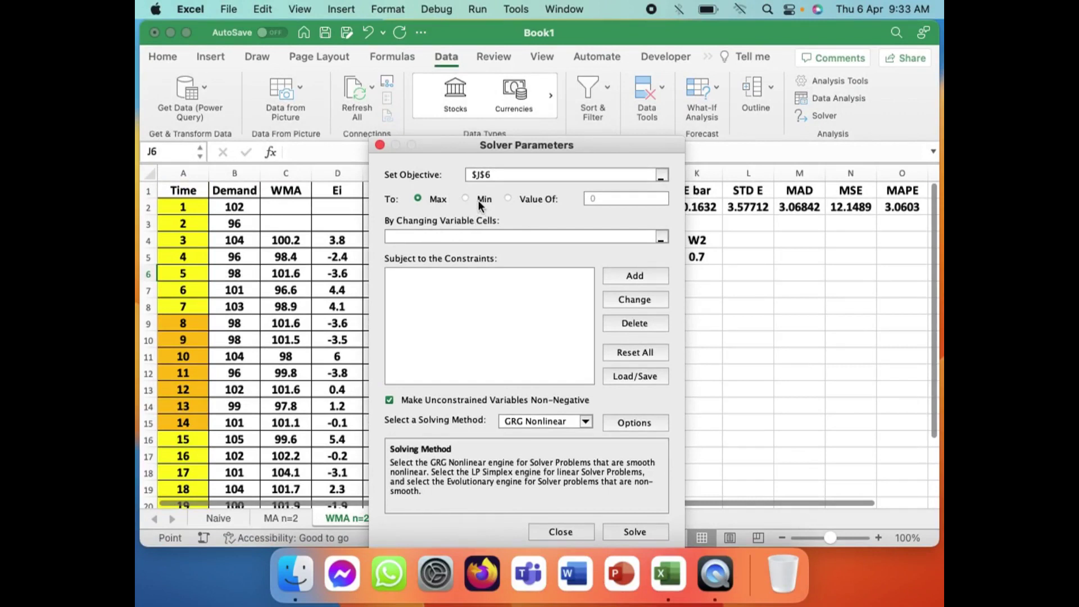
Set Solver to minimise the MAPE in $O$2 by changing the W1 weight in $J$5
left_click(479, 201)
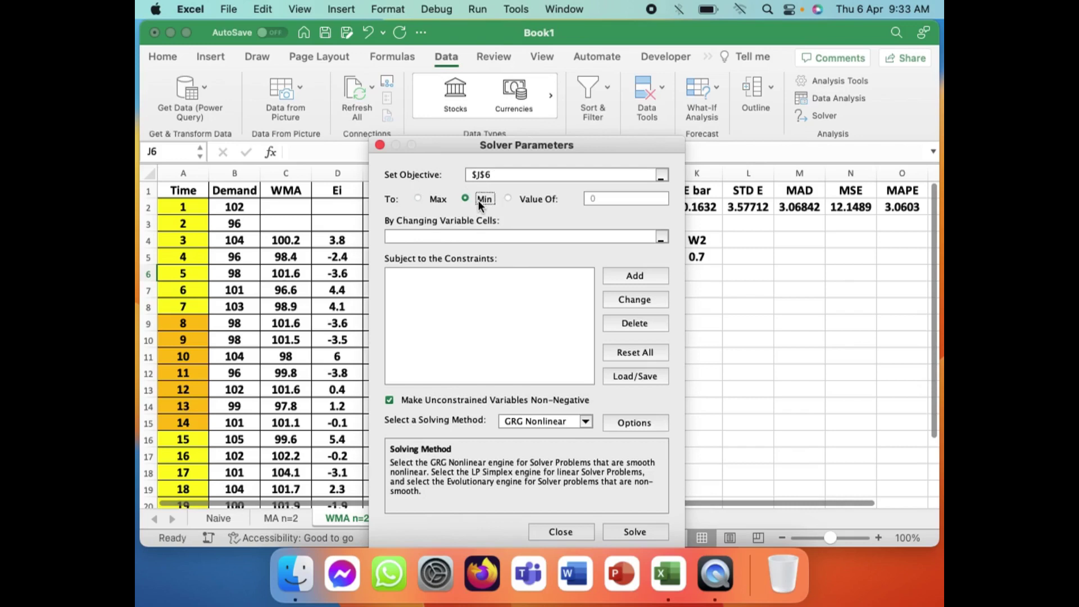
left_click(644, 175)
left_click(890, 207)
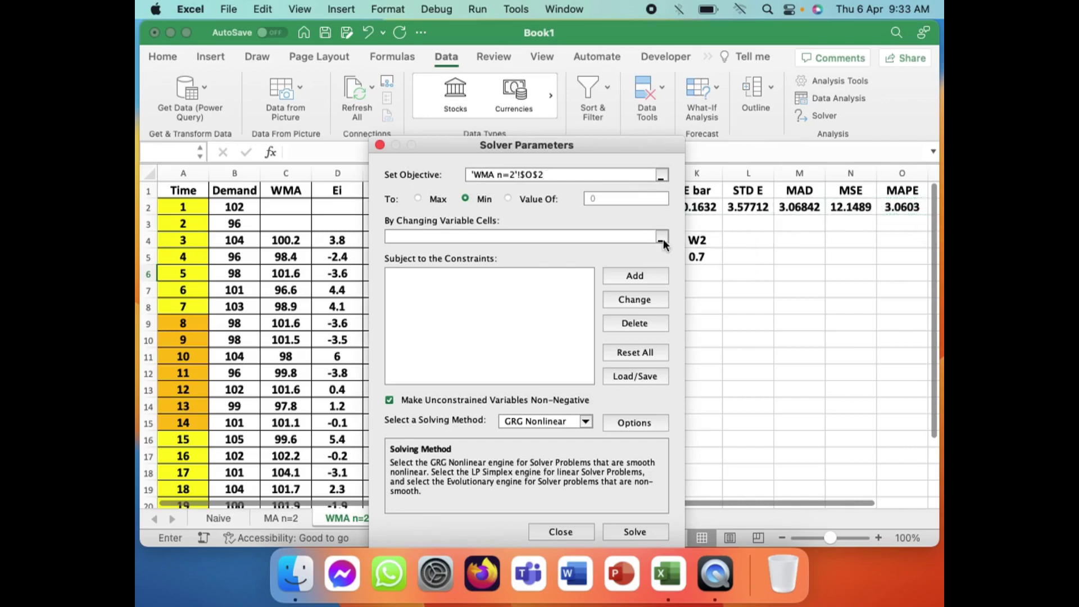
left_click_drag(635, 149, 502, 164)
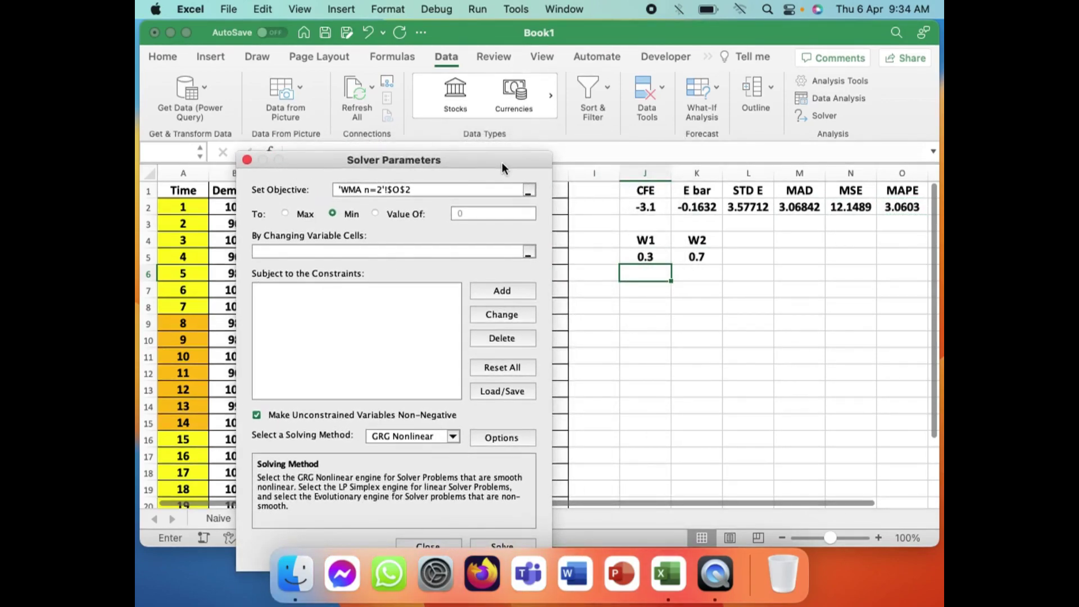
left_click(641, 259)
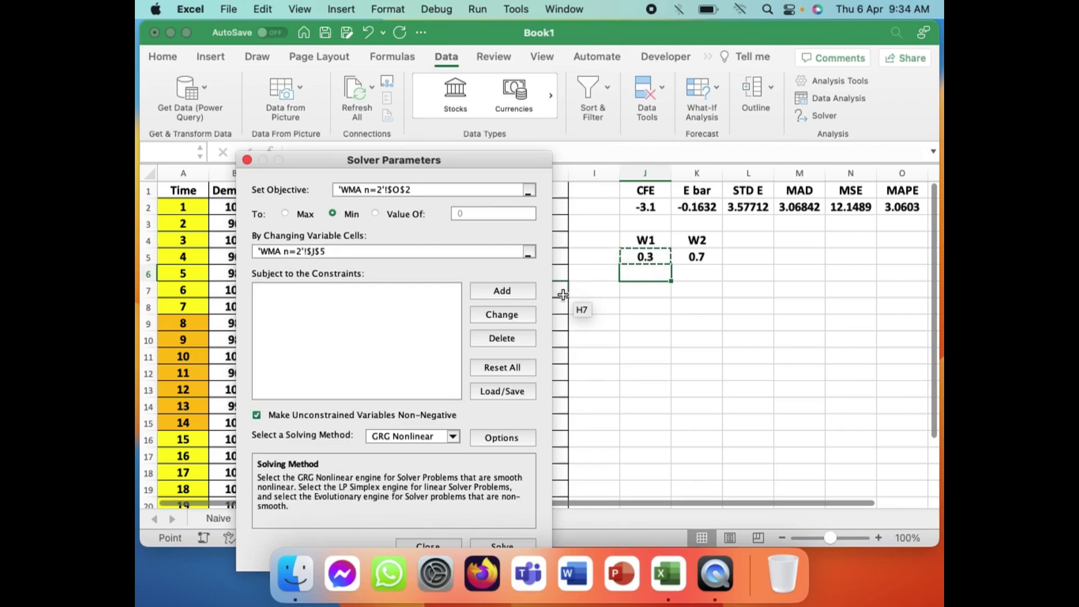
Show Solver's solving methods: GRG Nonlinear, Simplex LP and Evolutionary
left_click(405, 436)
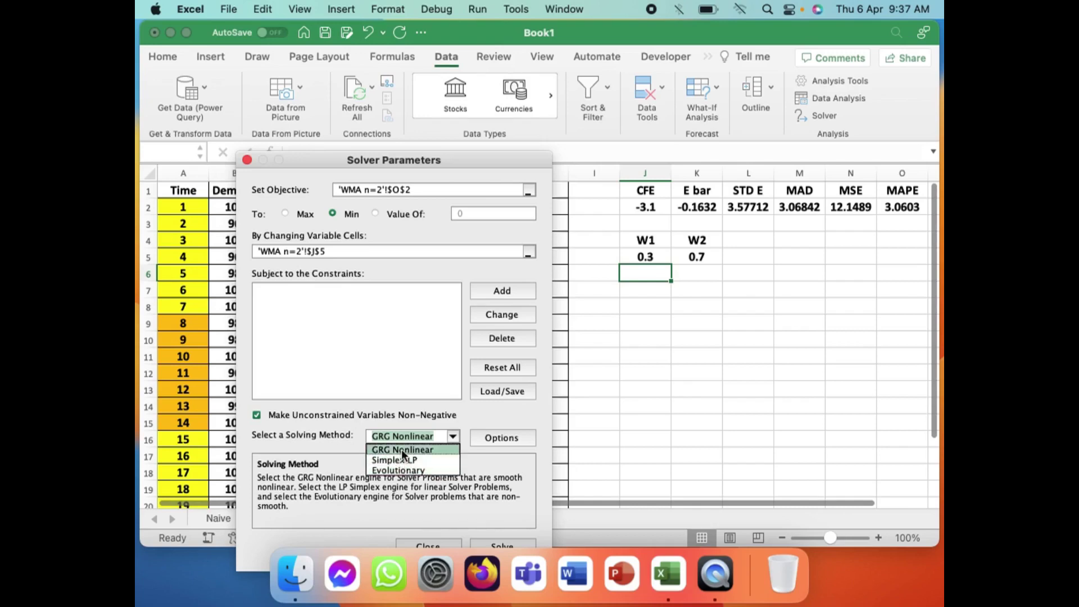
Switch the solving method to Simplex LP and run Solver to minimise MAPE
left_click(401, 450)
left_click(407, 438)
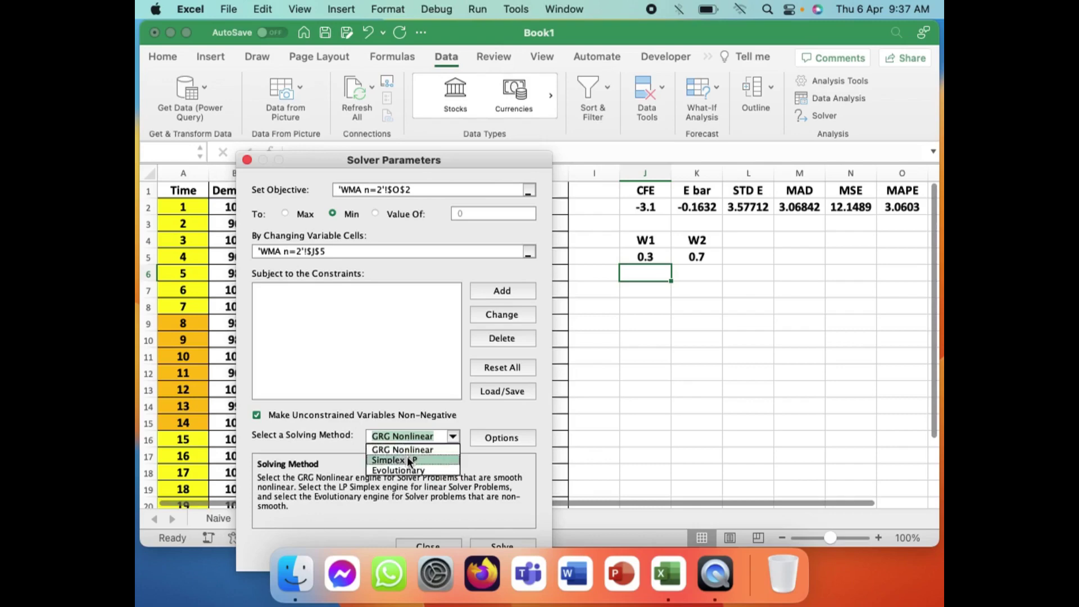
left_click(407, 458)
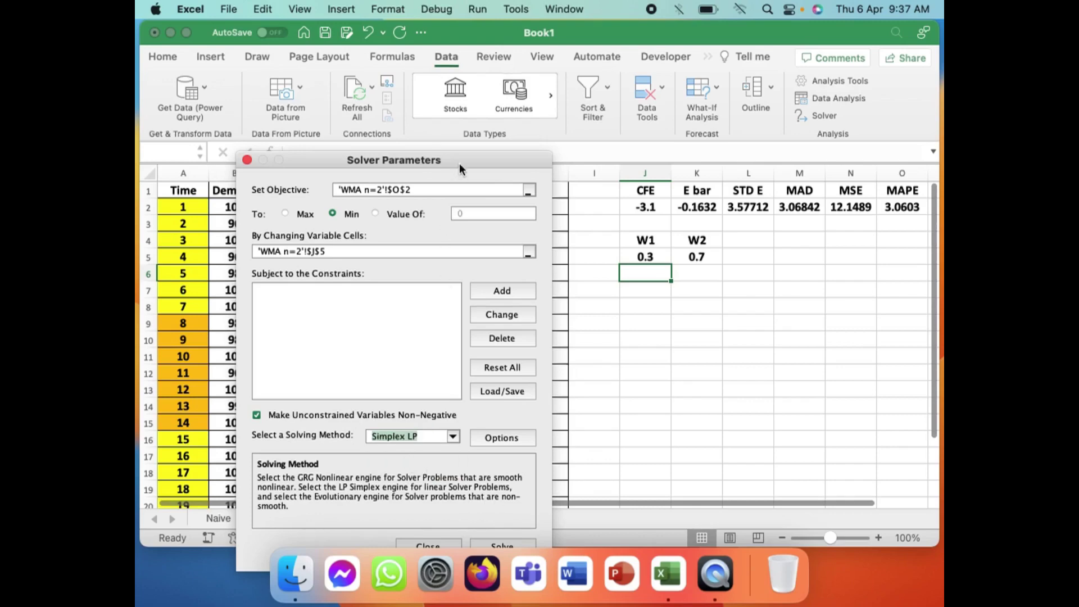
left_click_drag(459, 165, 457, 128)
left_click(495, 510)
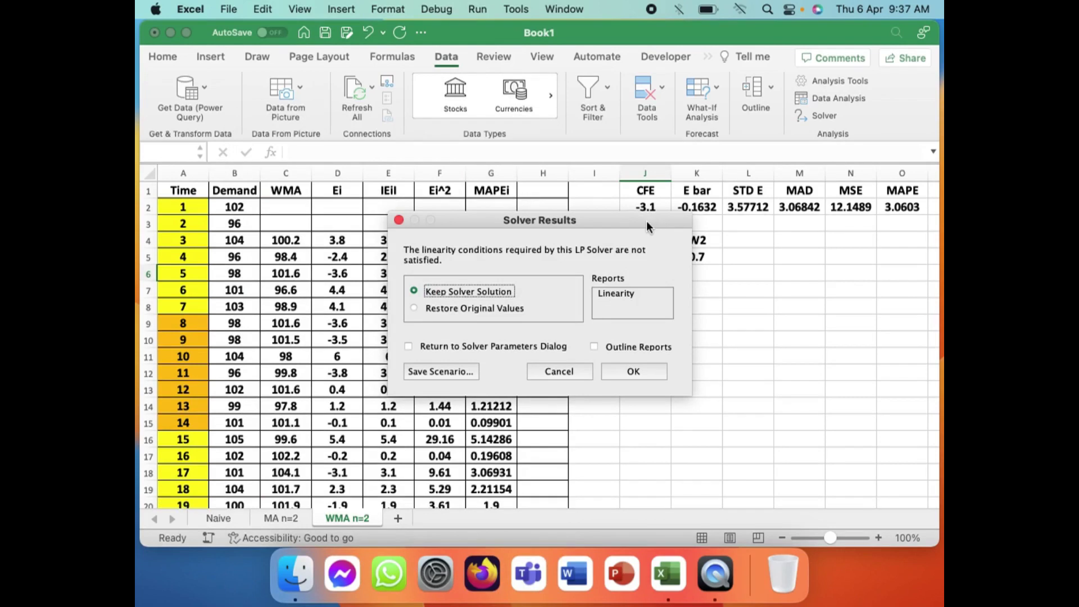
Cancel the Simplex LP result after the linearity warning and return to Solver's method list
left_click_drag(646, 222, 637, 222)
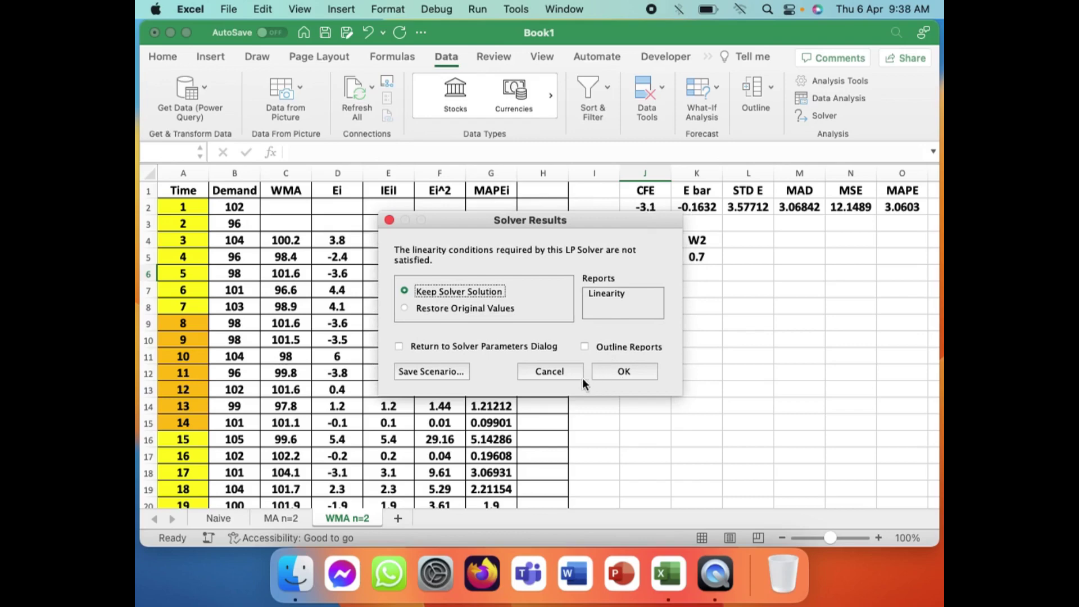
left_click(567, 370)
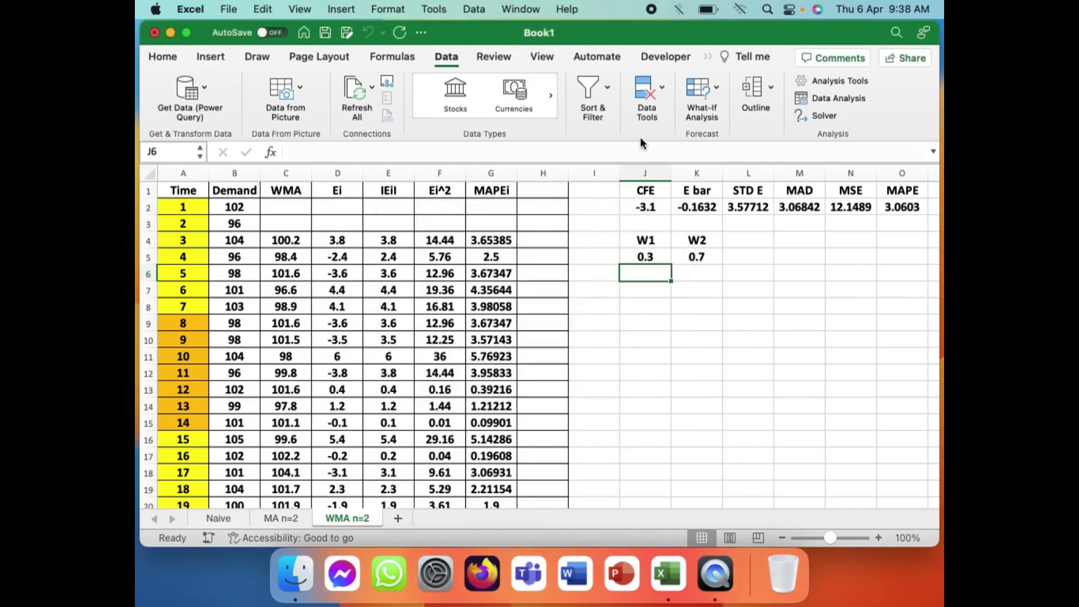
left_click(825, 115)
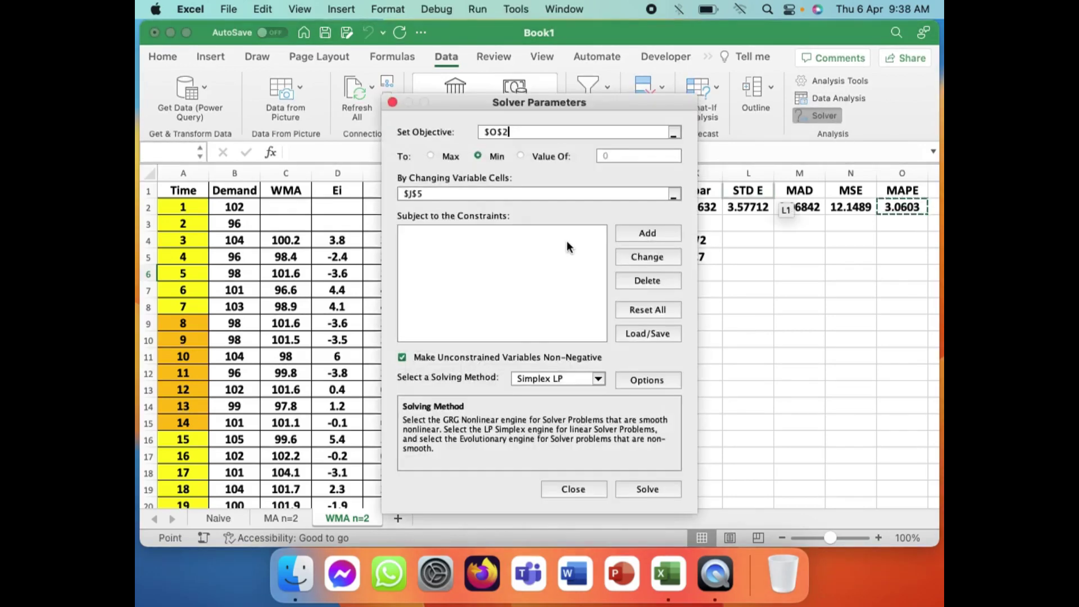
left_click(558, 377)
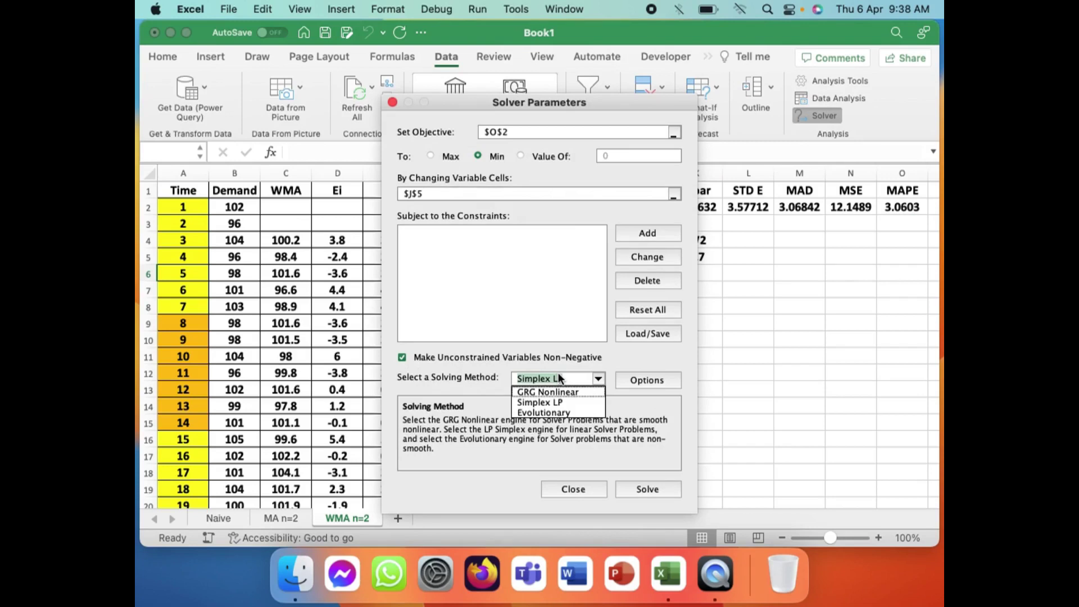
Rerun Solver with GRG Nonlinear, converging to MAPE 3.05776, MAD 3.06579 and CFE -3.25
left_click(544, 392)
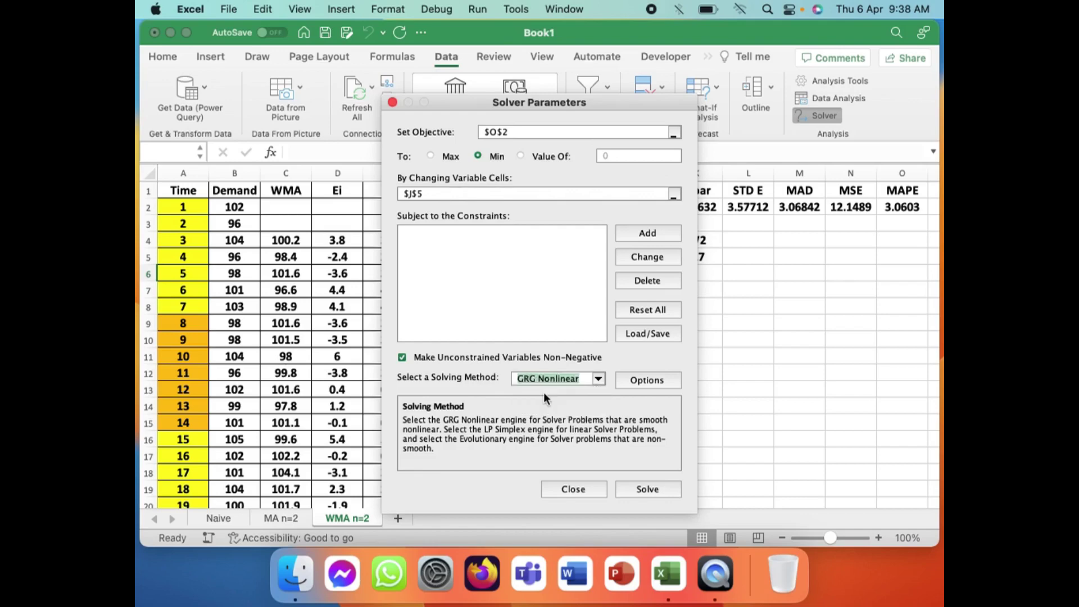
left_click(654, 489)
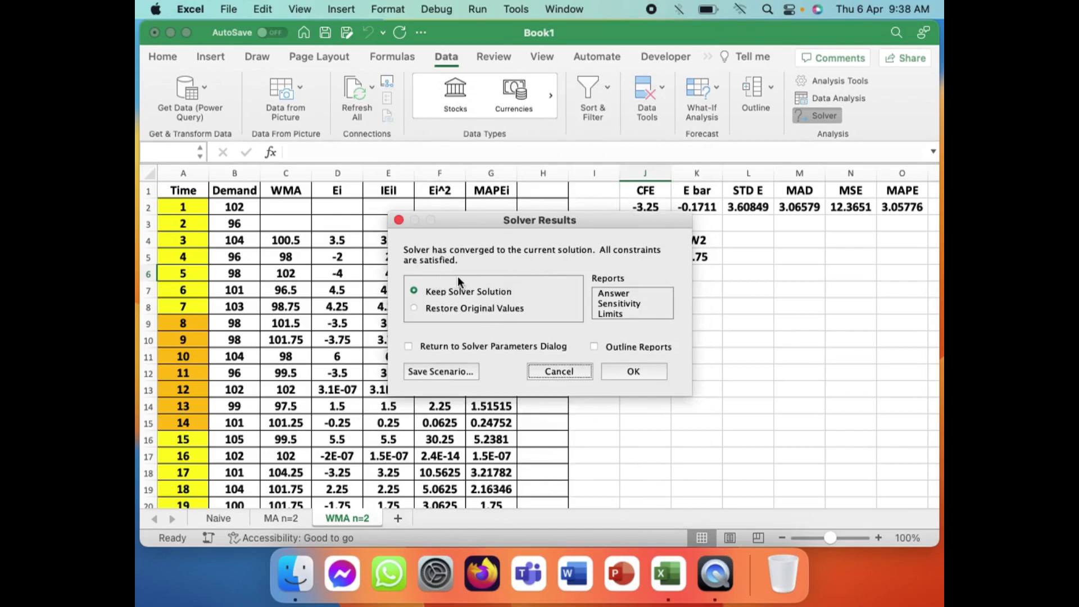
Keep Solver's solution on the WMA n=2 sheet, leaving W1 at 0.25, W2 at 0.75 and MAPE 3.05776
left_click(632, 371)
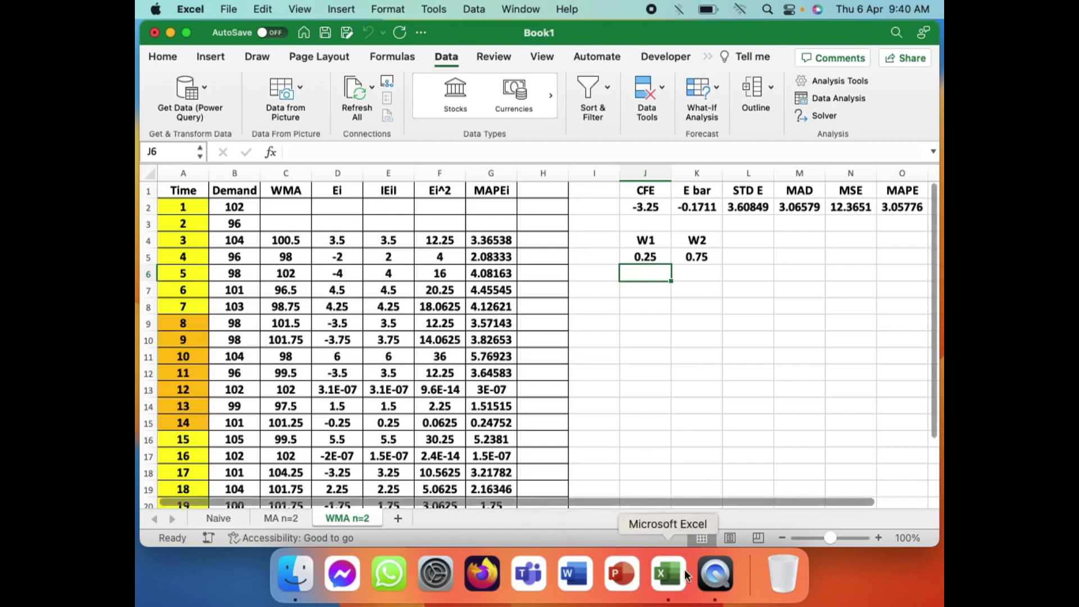
left_click(713, 585)
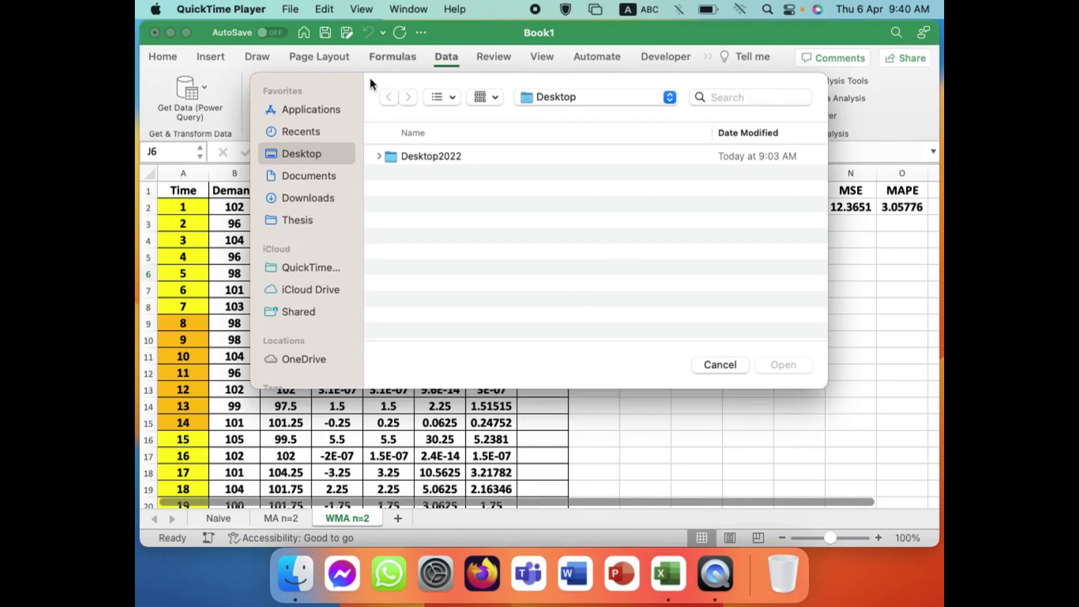
left_click(725, 365)
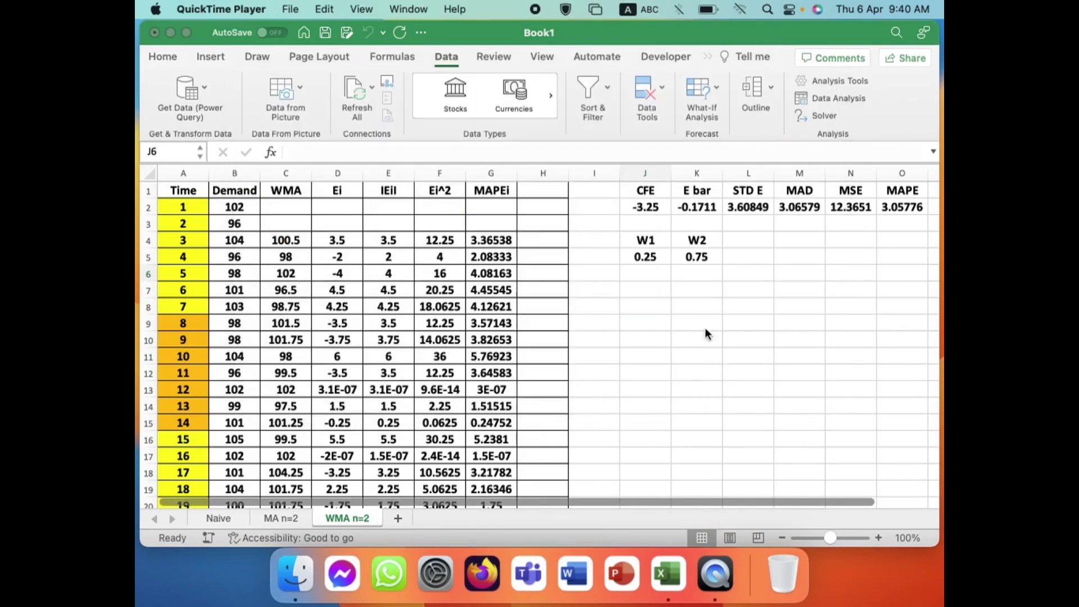